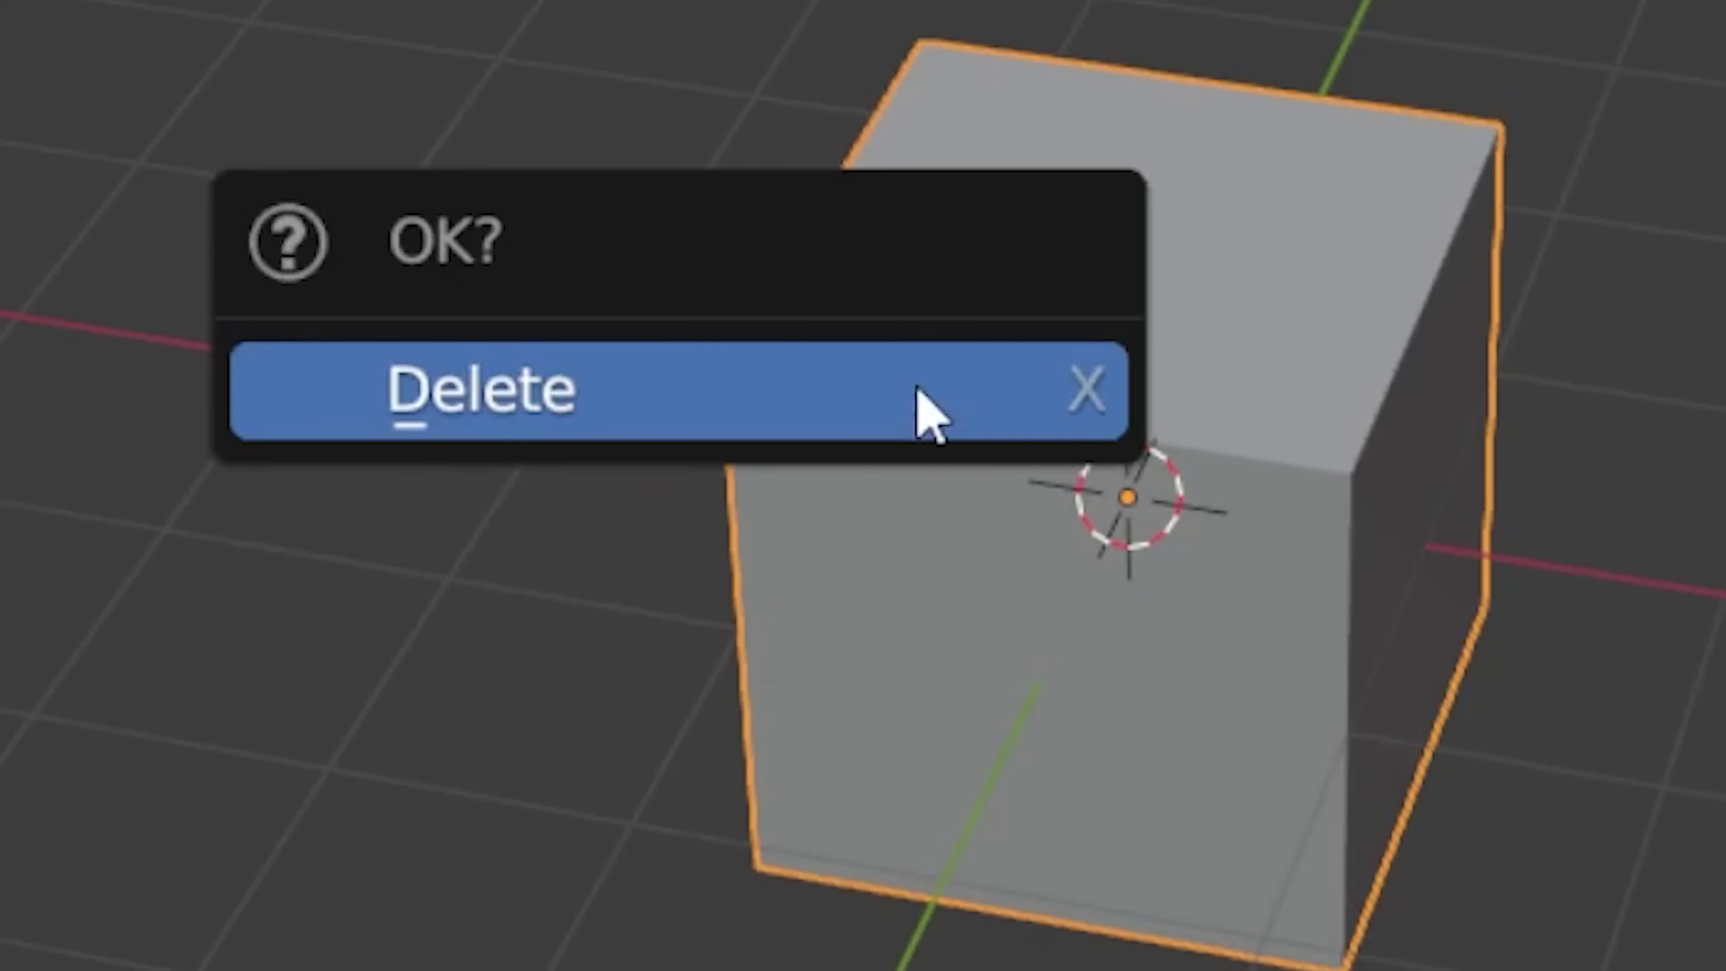
Step: Delete the default cube and add the grass blade photo DSC04081new.png as a reference image in top view
click(668, 445)
key(KP_7)
key(shift+a)
mouse_move(638, 625)
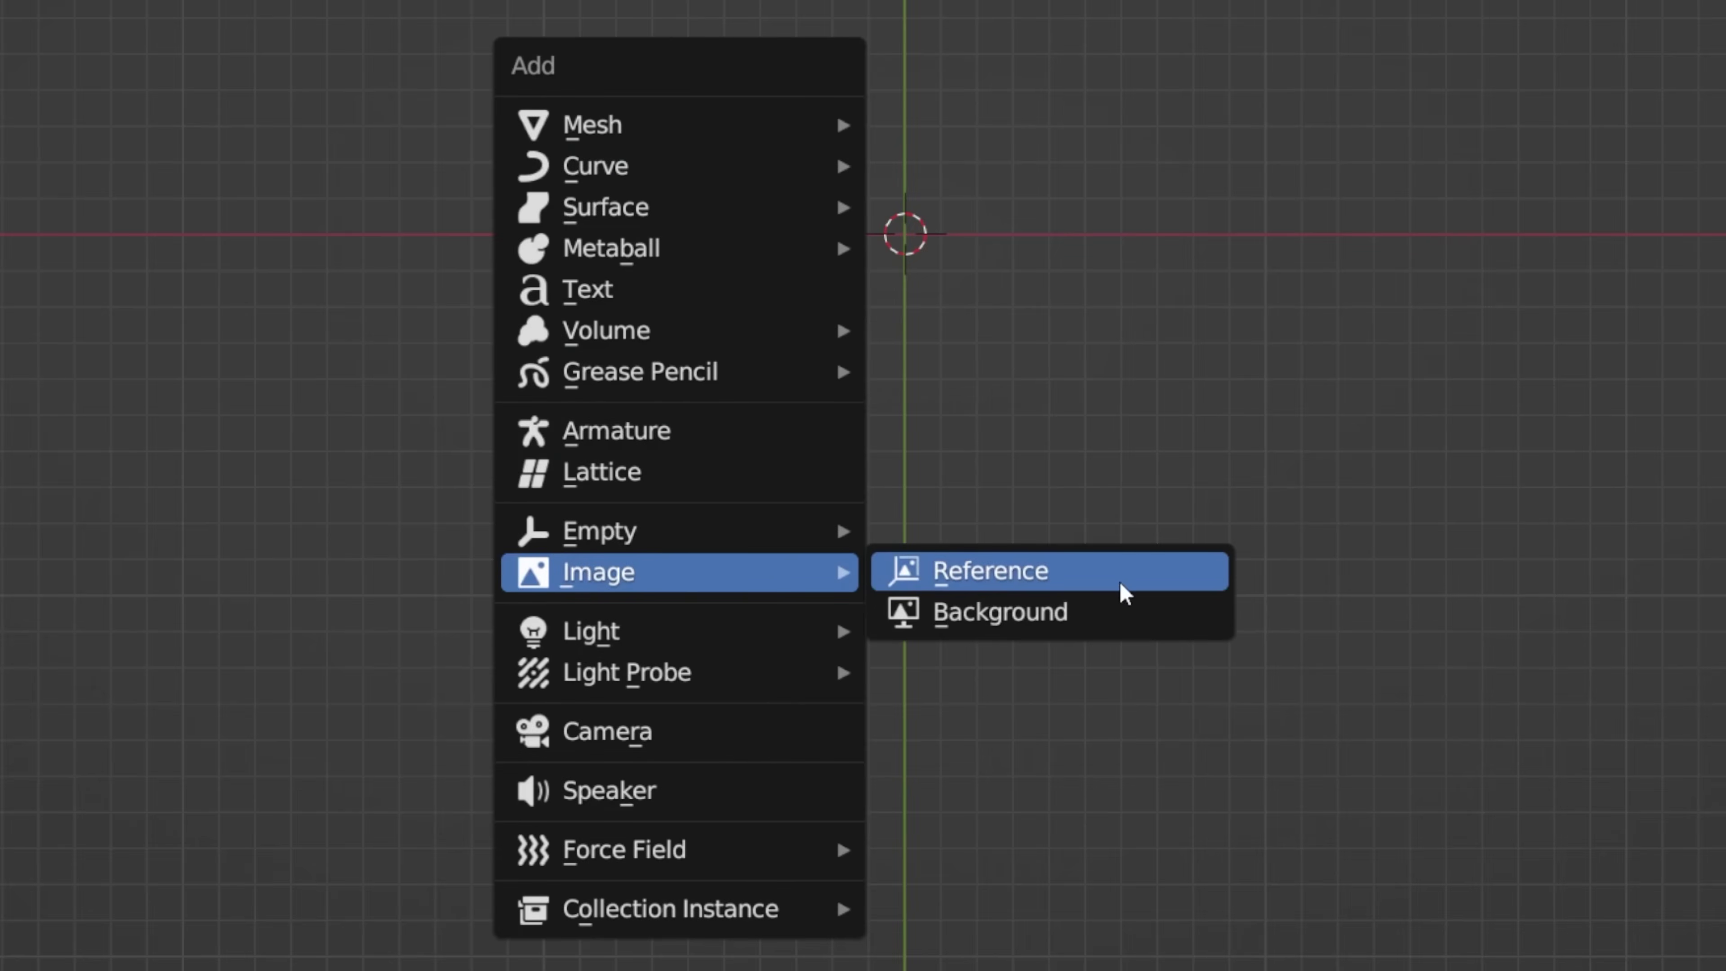
click(1149, 589)
double_click(944, 234)
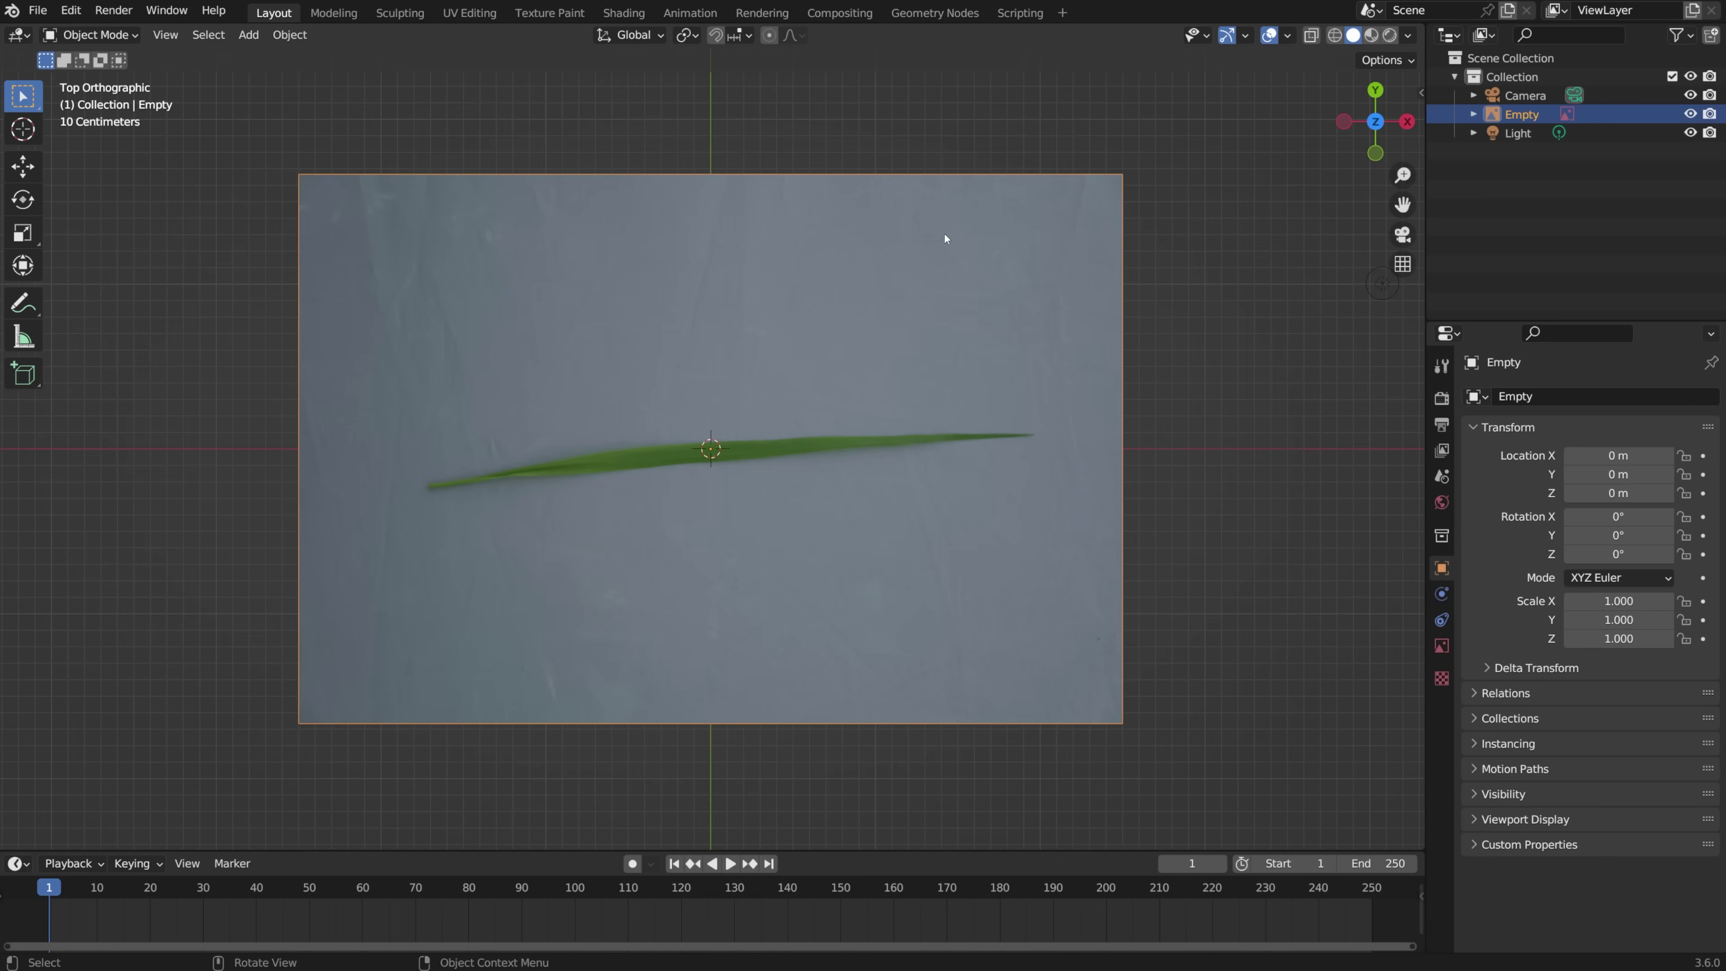
Step: Rotate the reference image 90° around Z and lower it about 0.7 m below the grid
key(r)
click(911, 308)
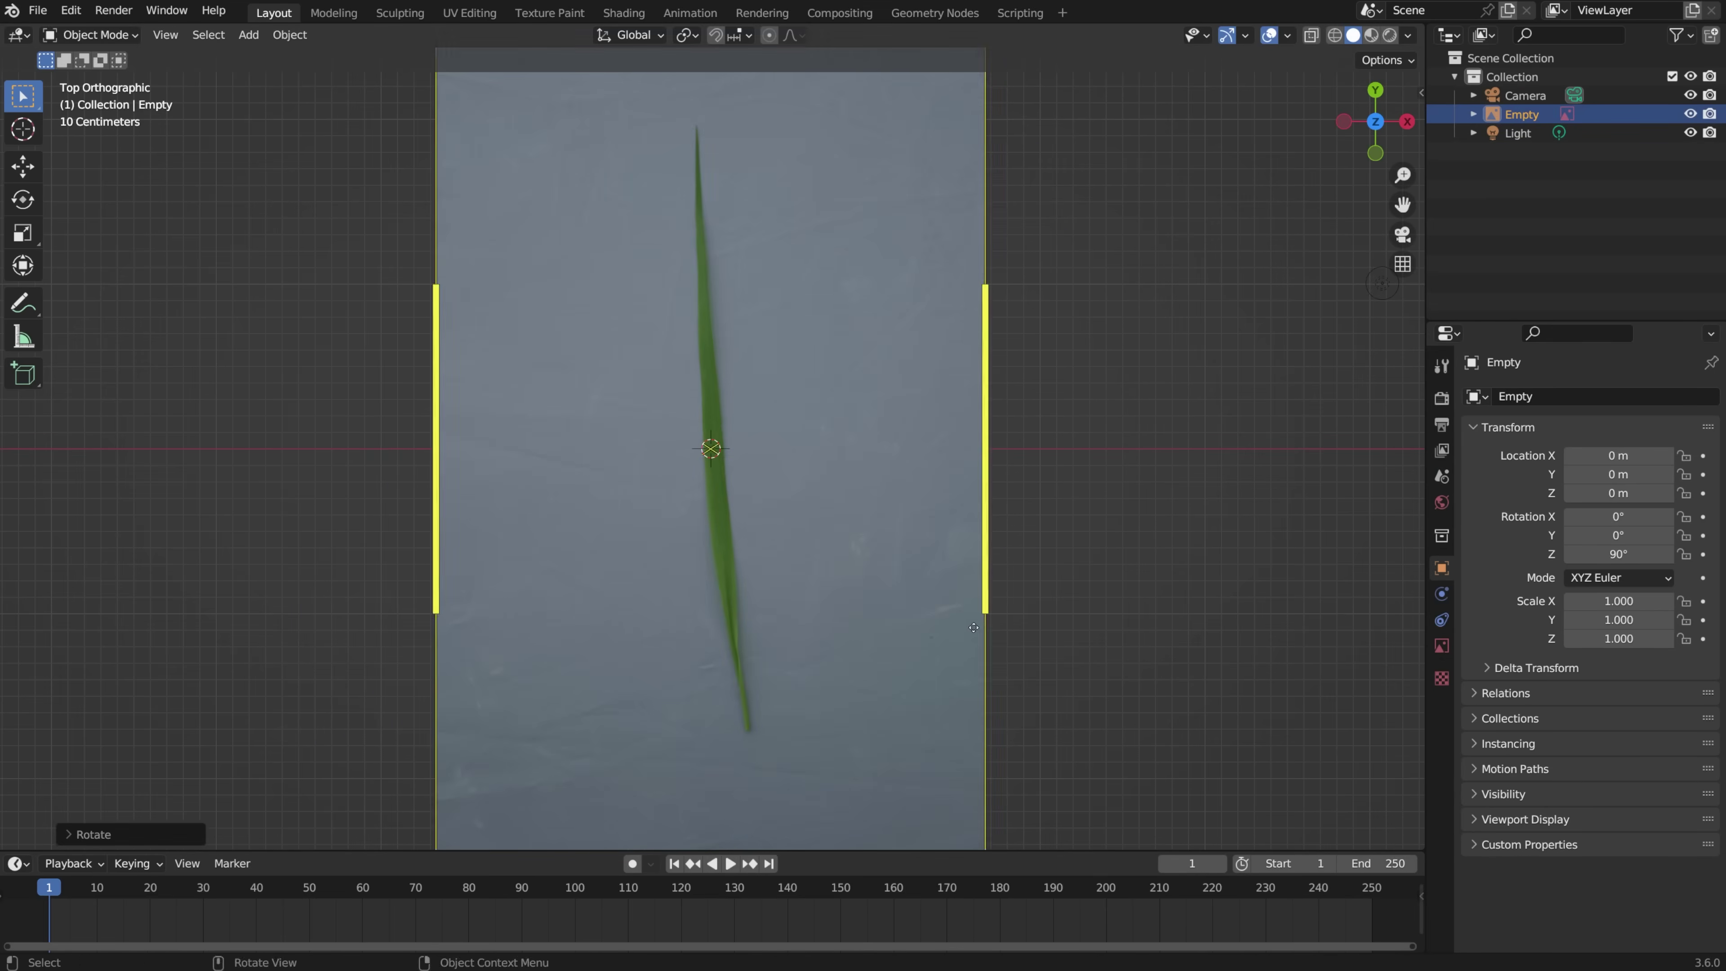
middle_drag(911, 308, 870, 415)
key(g)
key(z)
click(867, 517)
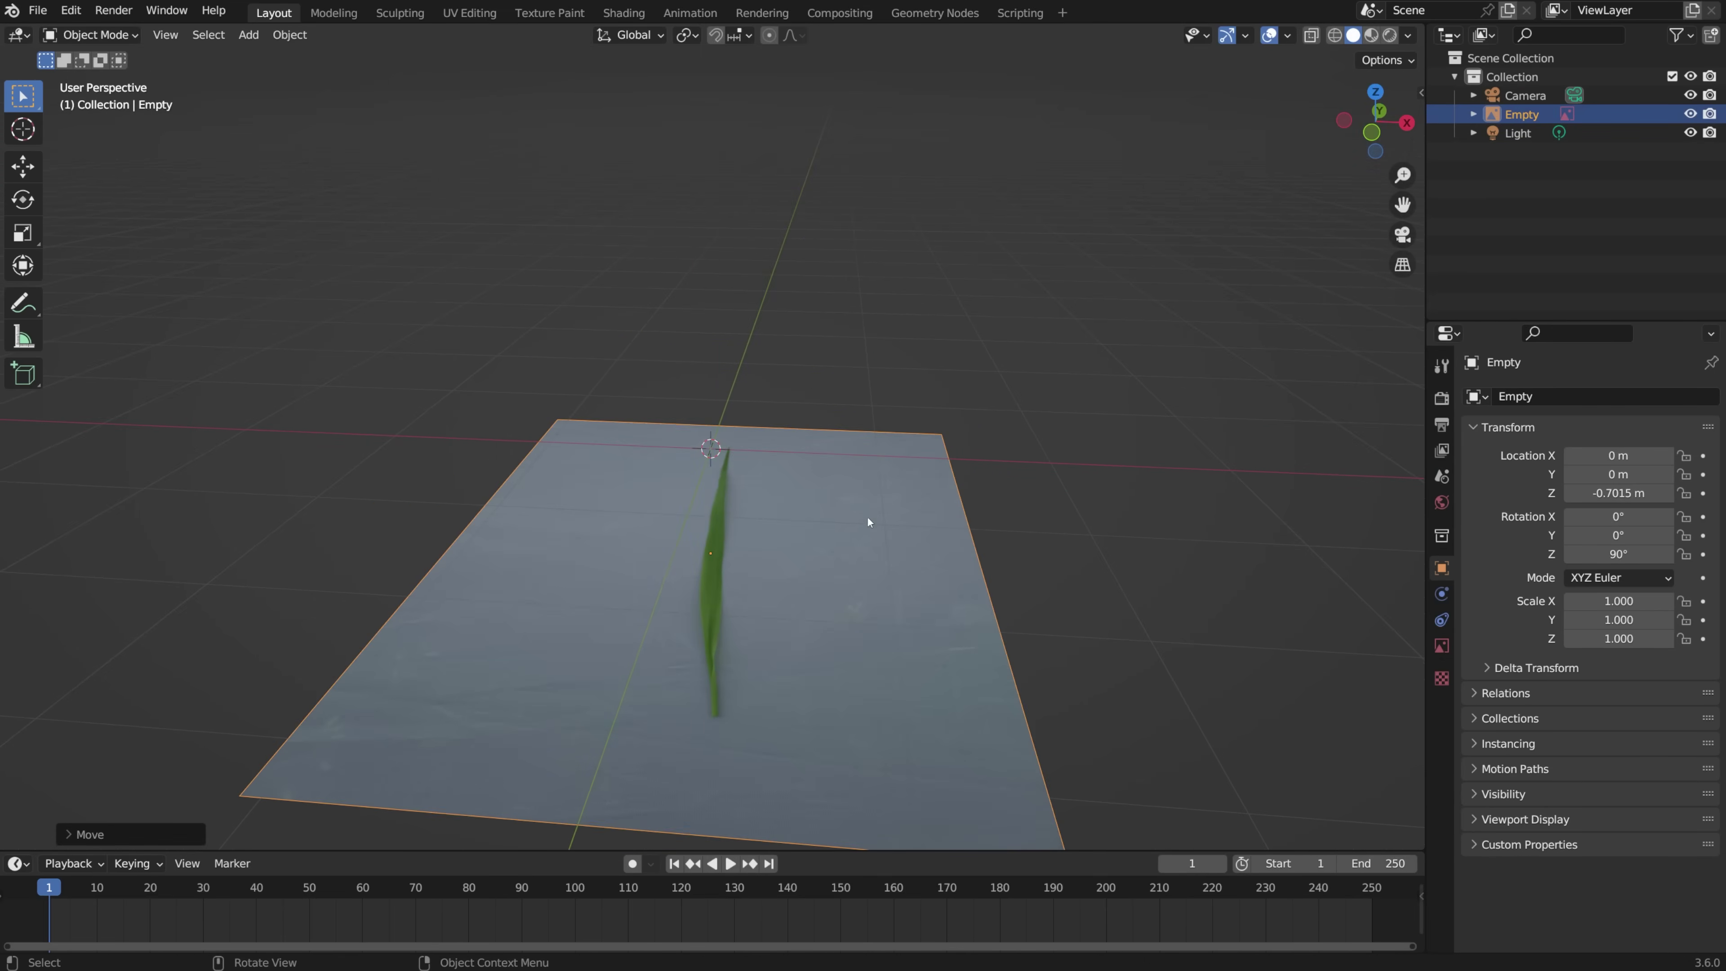
Step: Add a mesh plane in top view, scale it to about 0.055 and move it to the base of the grass blade
key(KP_7)
key(KP_7)
key(shift+a)
mouse_move(704, 340)
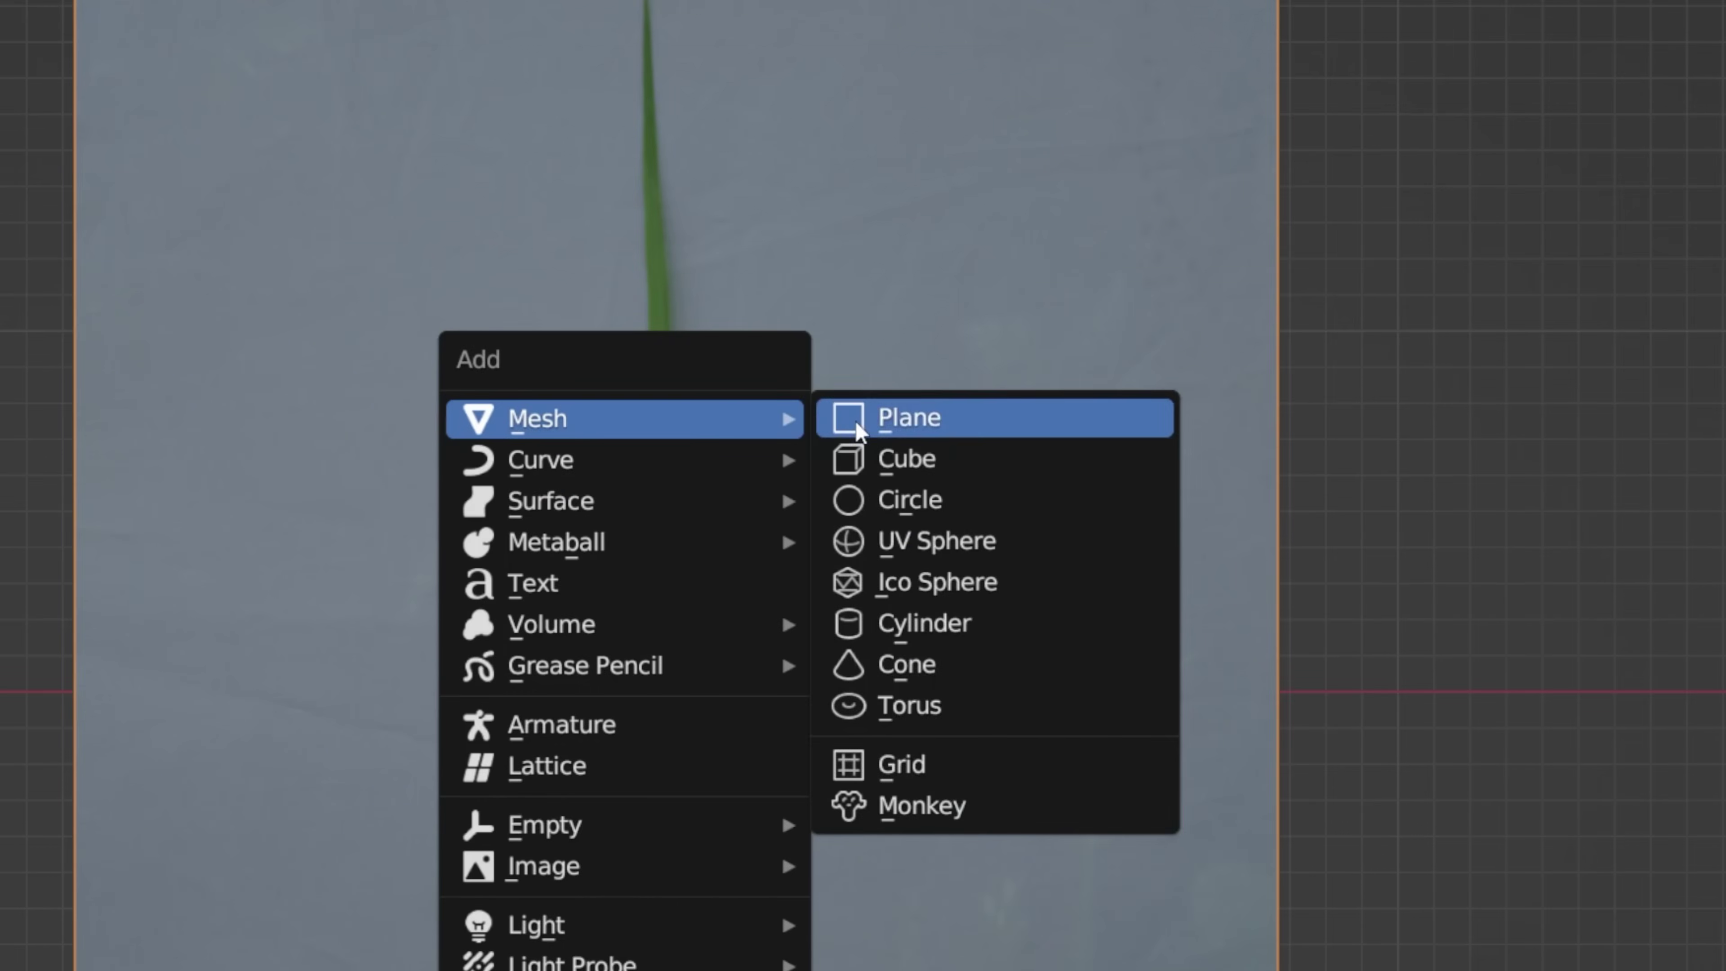
click(860, 430)
key(s)
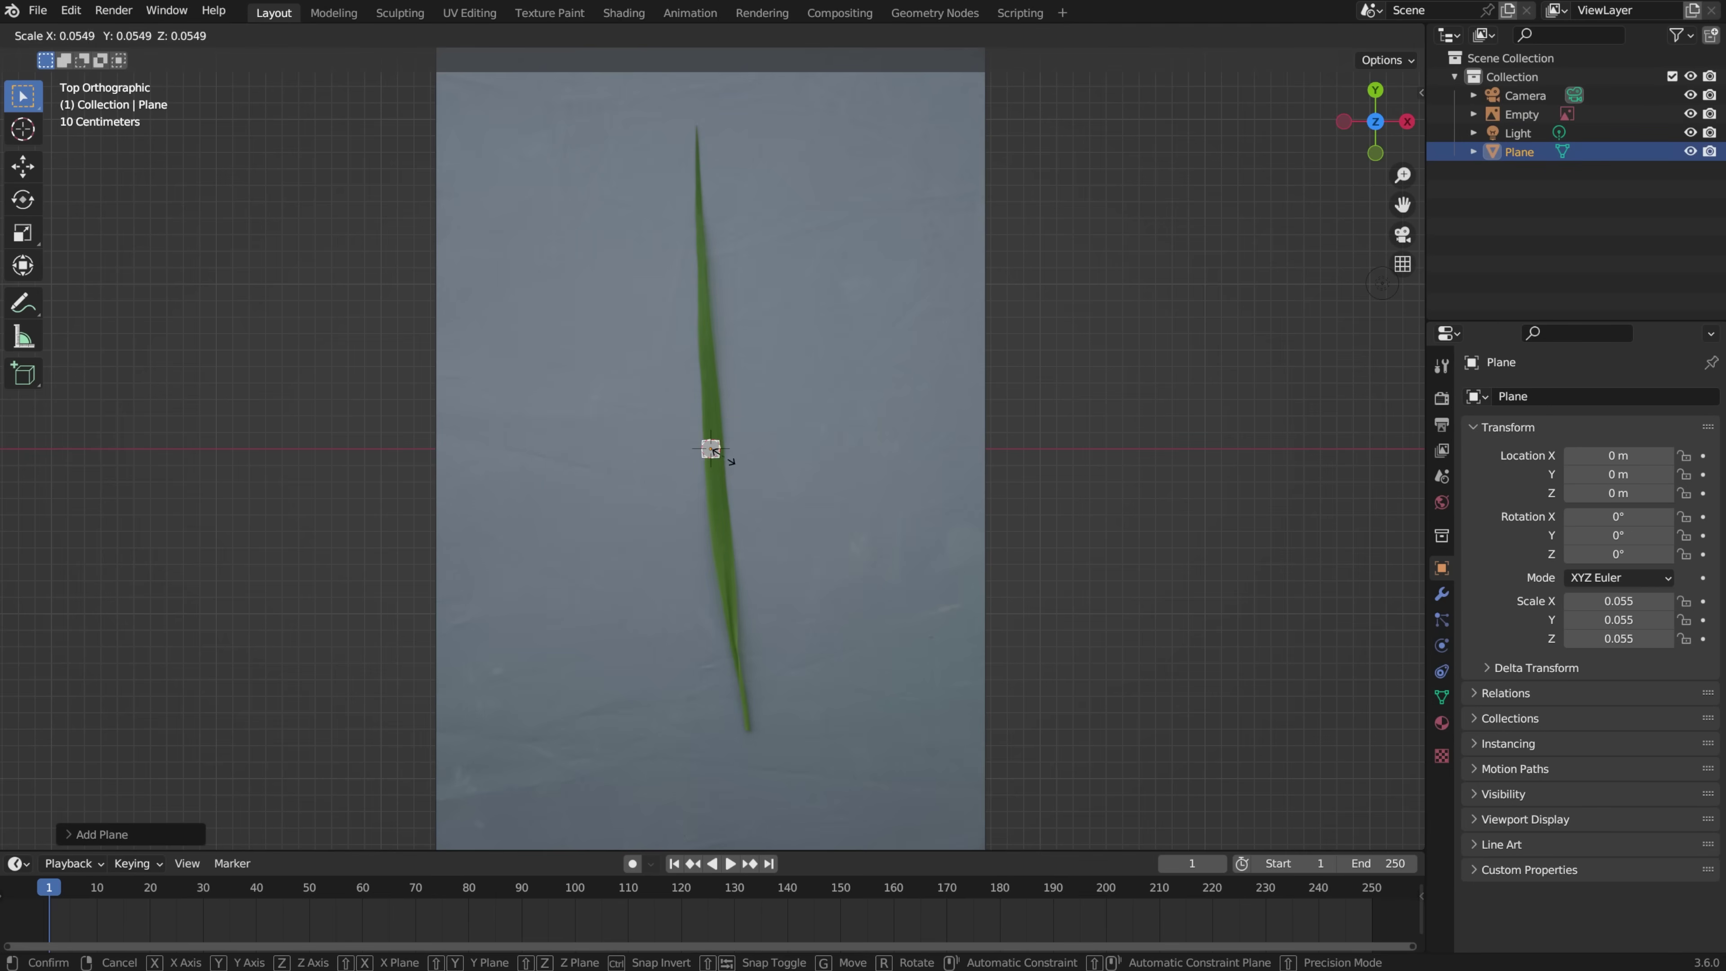
click(732, 455)
key(g)
click(701, 612)
Step: Shrink the plane to about 0.018 and rotate it about 6.3° to match the width and angle of the blade's stem
scroll(702, 609, up, 9)
key(s)
click(641, 489)
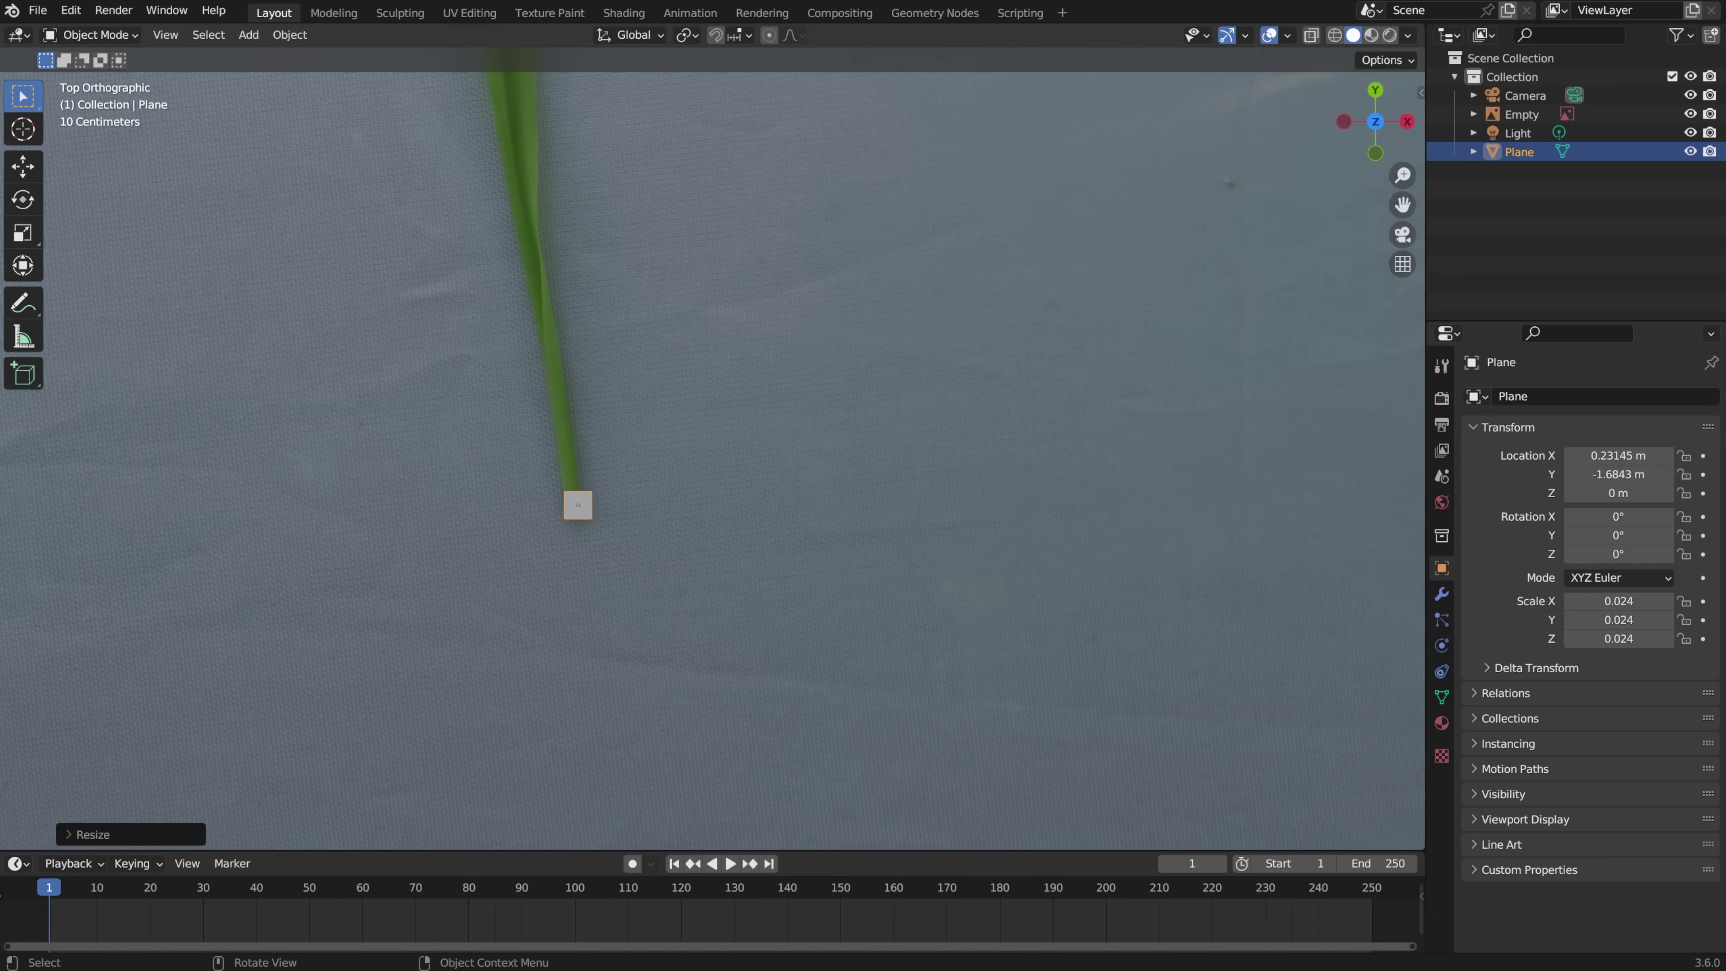
key(r)
click(737, 524)
Step: In Edit Mode, extrude the plane's upper edge along the stem in two segments, scaling each end to the blade's width
key(Tab)
shift+middle_drag(641, 579, 648, 665)
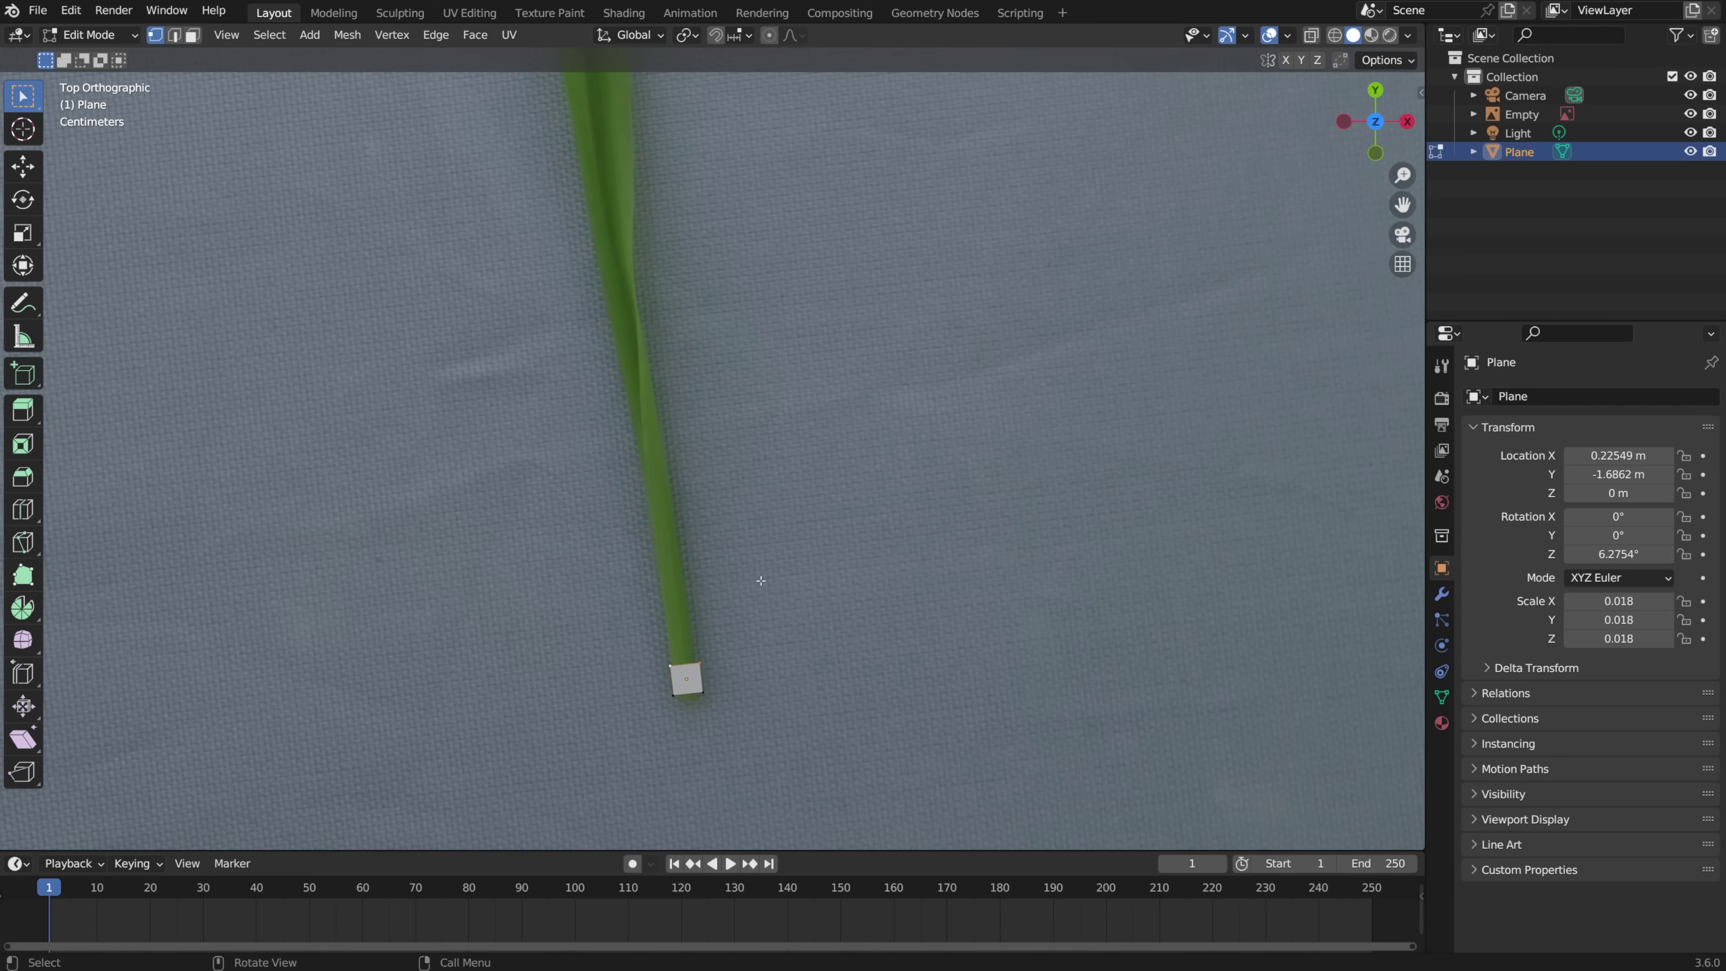
key(e)
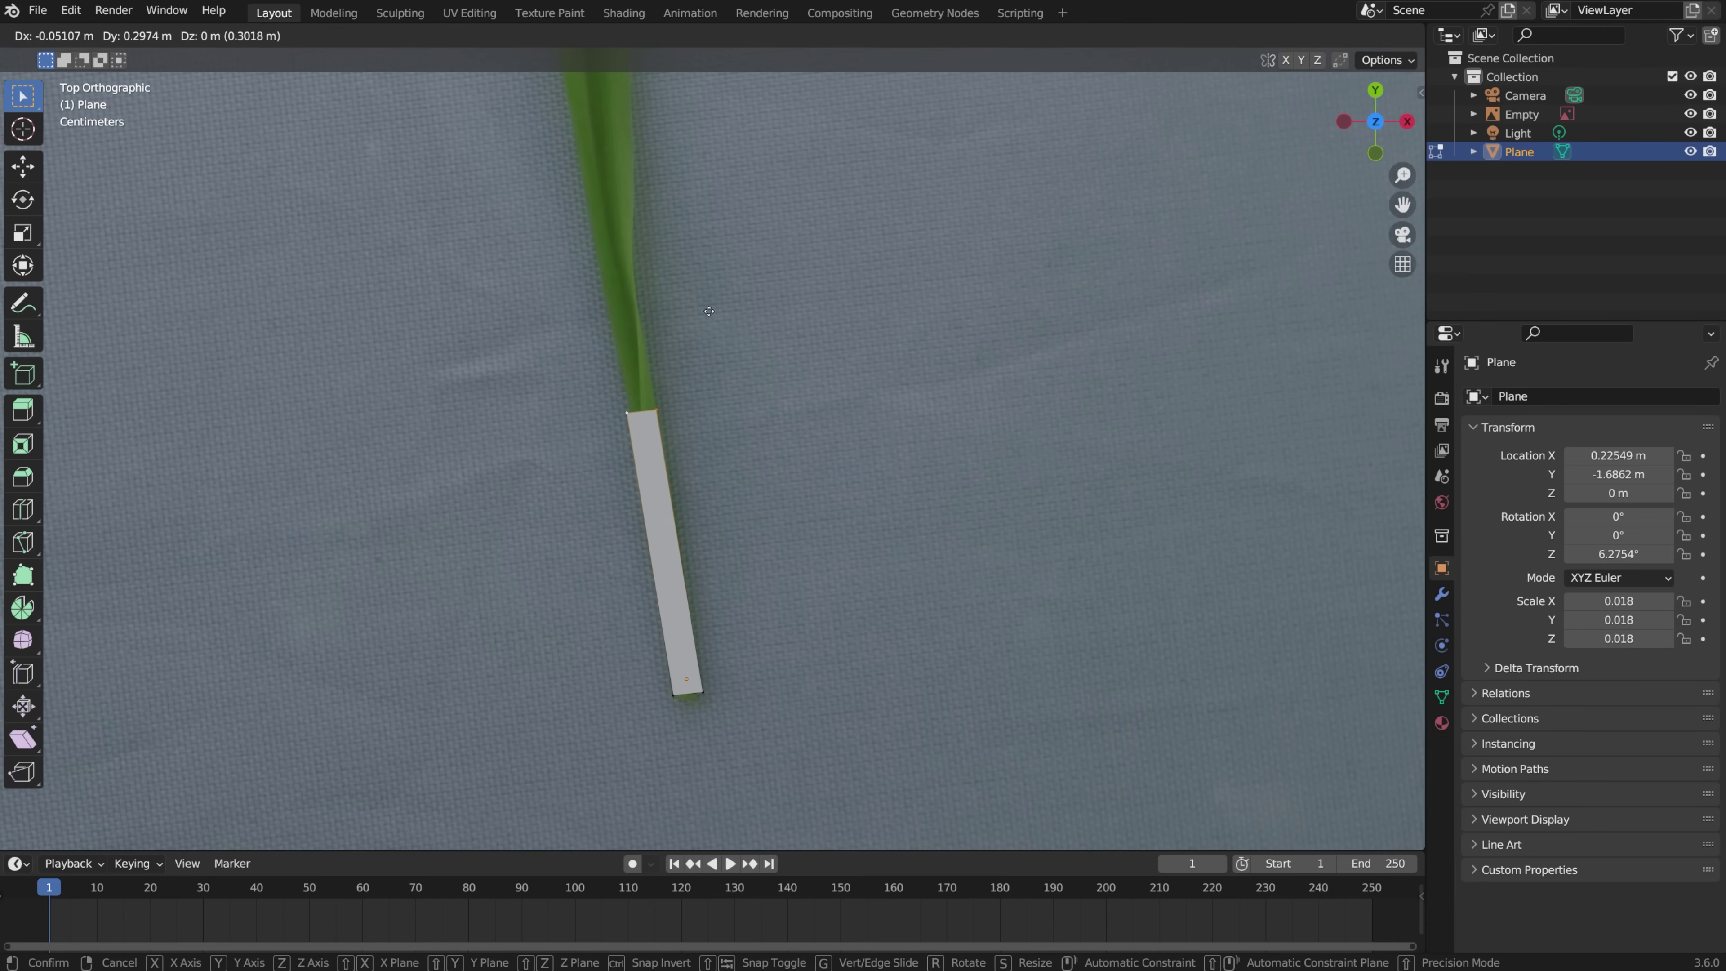
click(709, 307)
key(s)
click(638, 294)
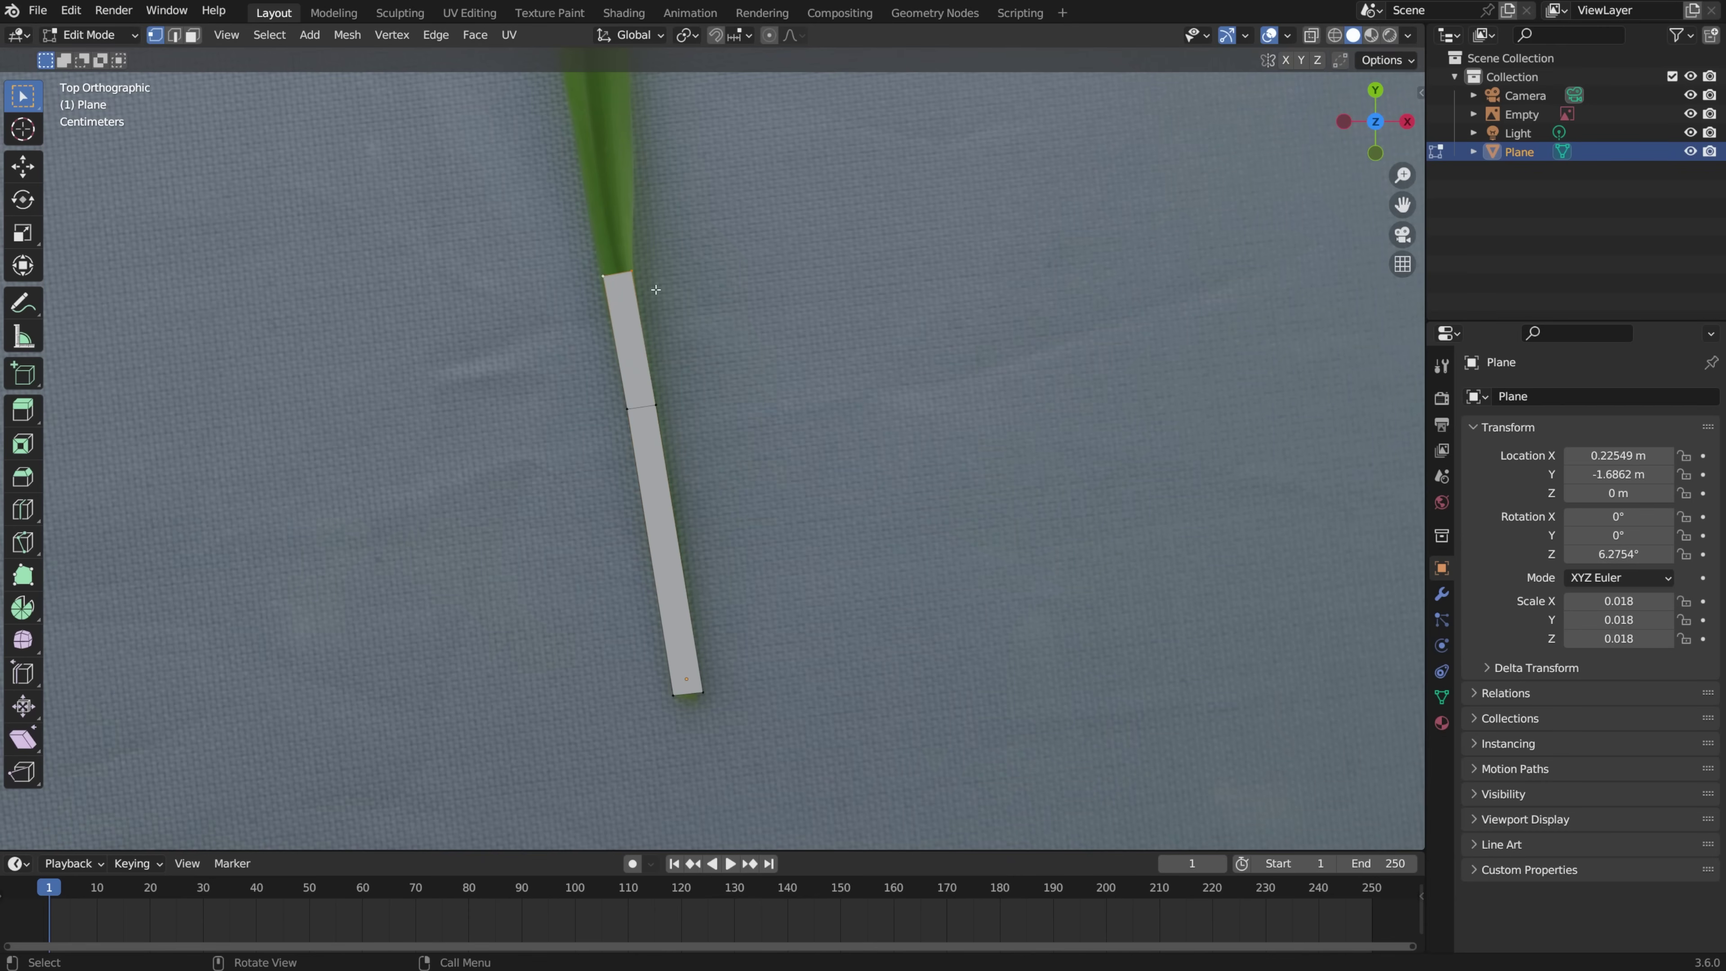
key(s)
click(683, 296)
Step: Extrude further segments along the middle of the blade, scaling and moving the end edge to match its outline
shift+middle_drag(682, 298, 701, 532)
ctrl+right_click(616, 351)
key(s)
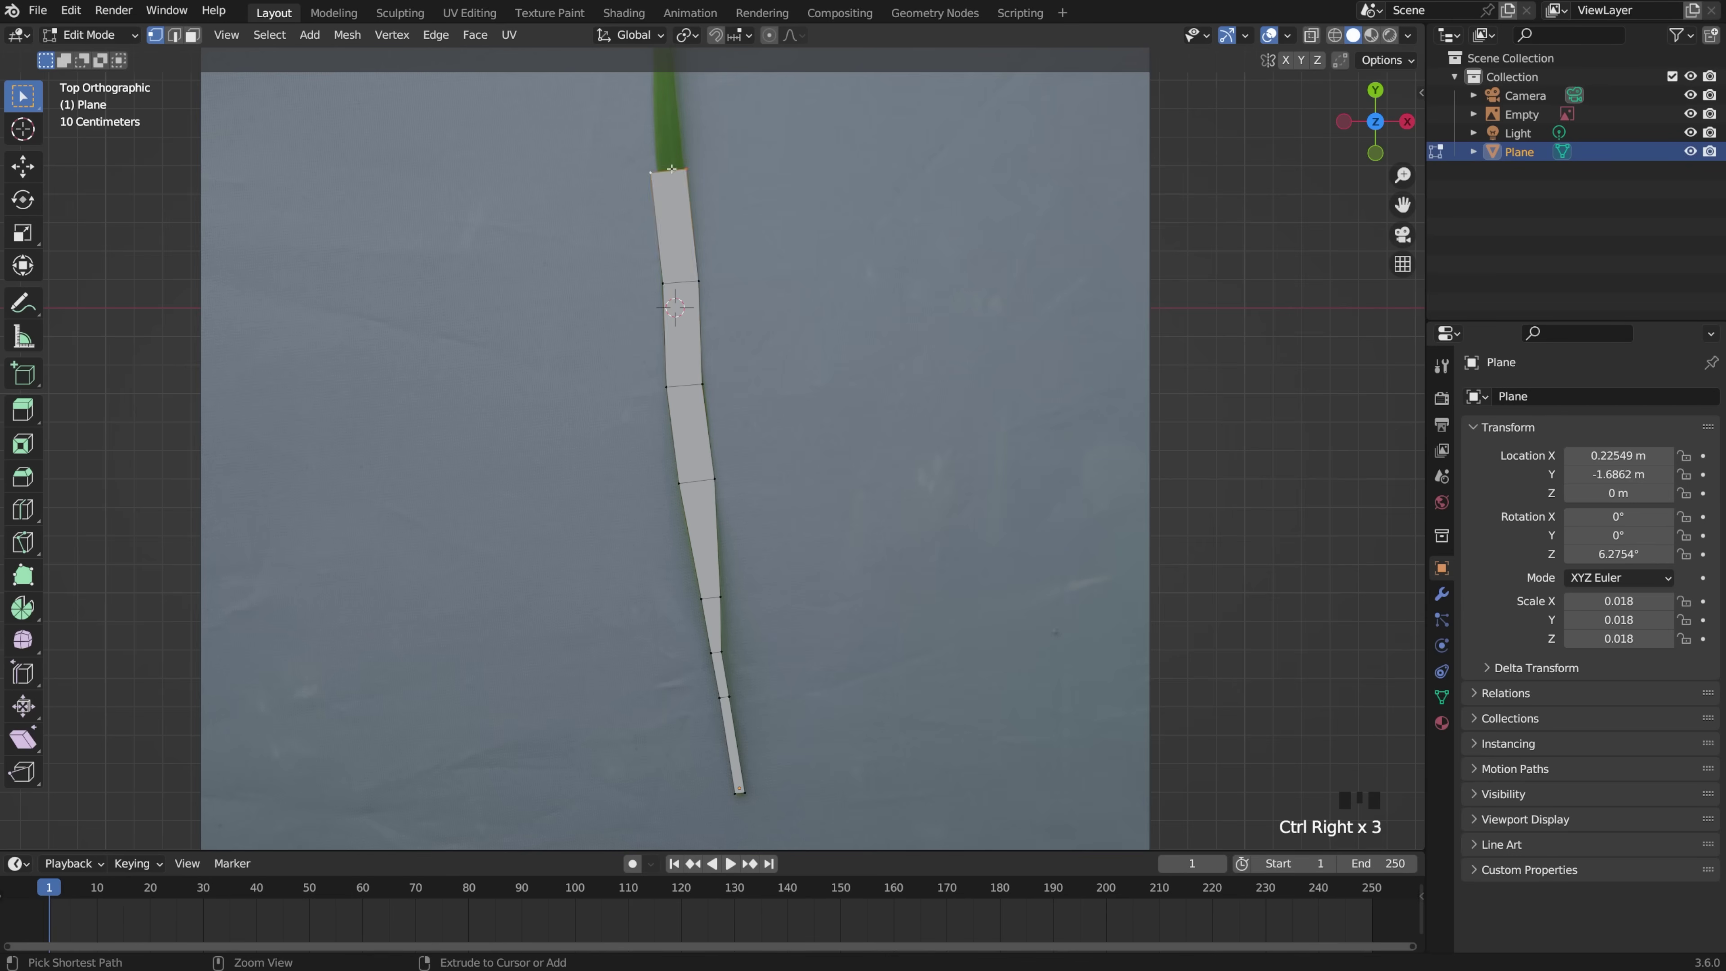
shift+middle_drag(672, 170, 684, 413)
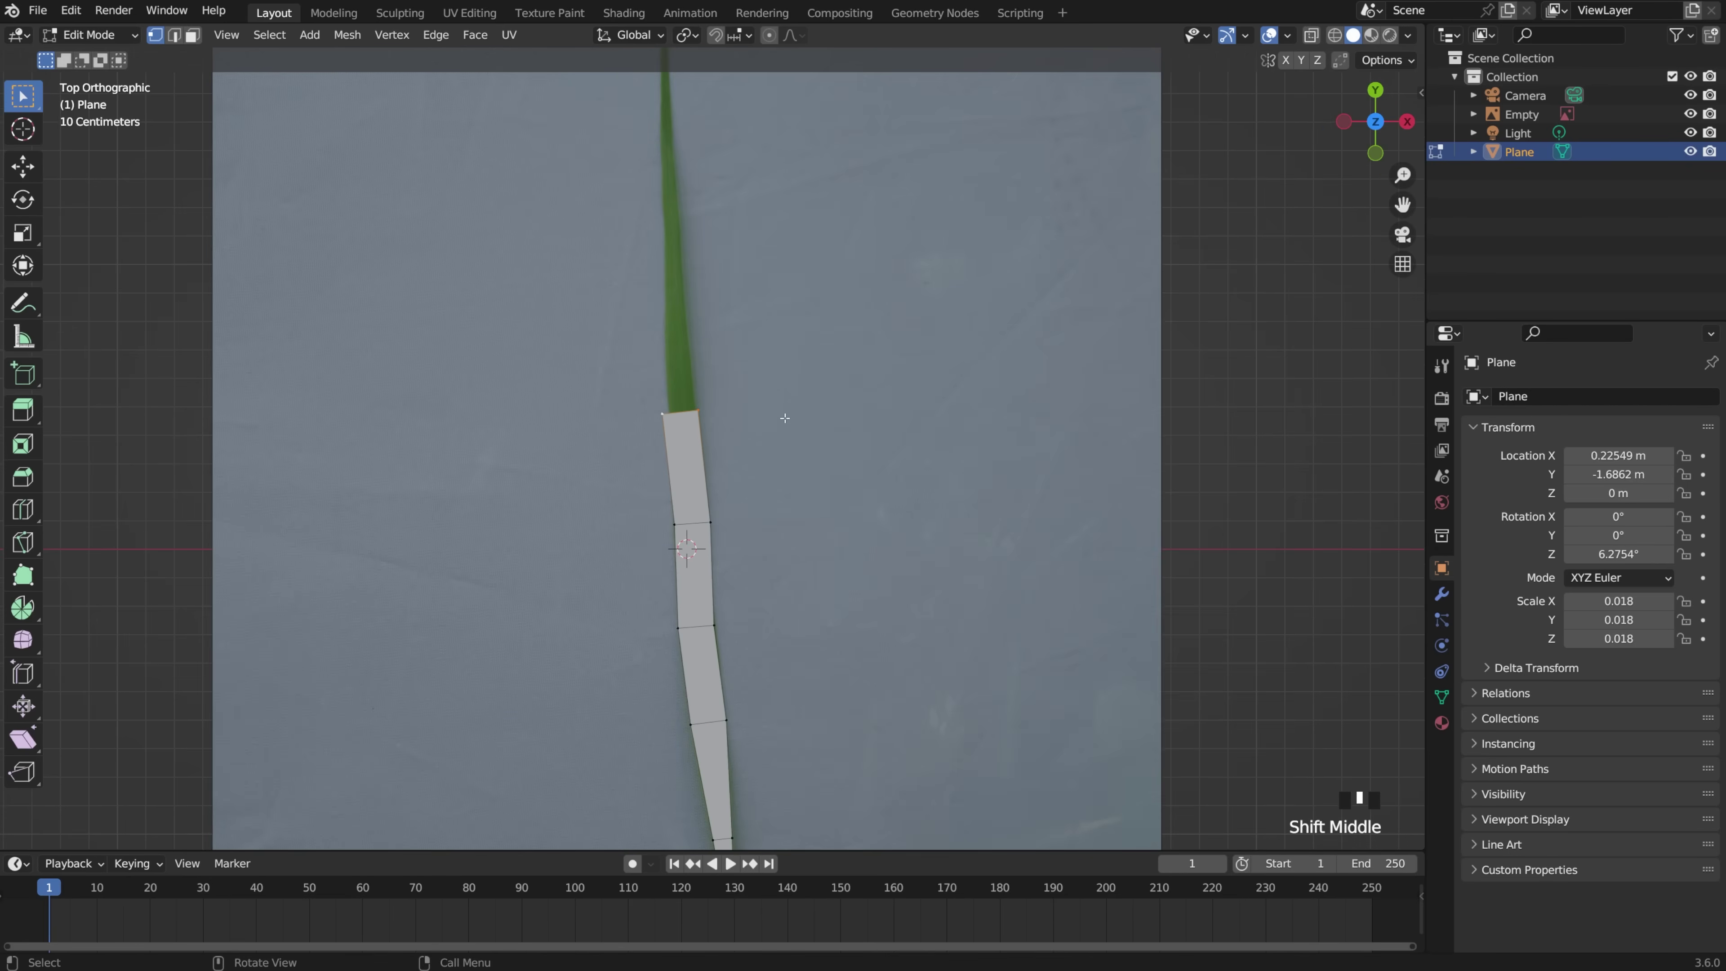
key(s)
click(758, 416)
key(g)
click(756, 415)
Step: Extrude the remaining segments up to the blade's tip, narrowing each end edge until it comes to a point
scroll(702, 129, up, 3)
ctrl+right_click(654, 439)
key(s)
ctrl+right_click(680, 515)
key(s)
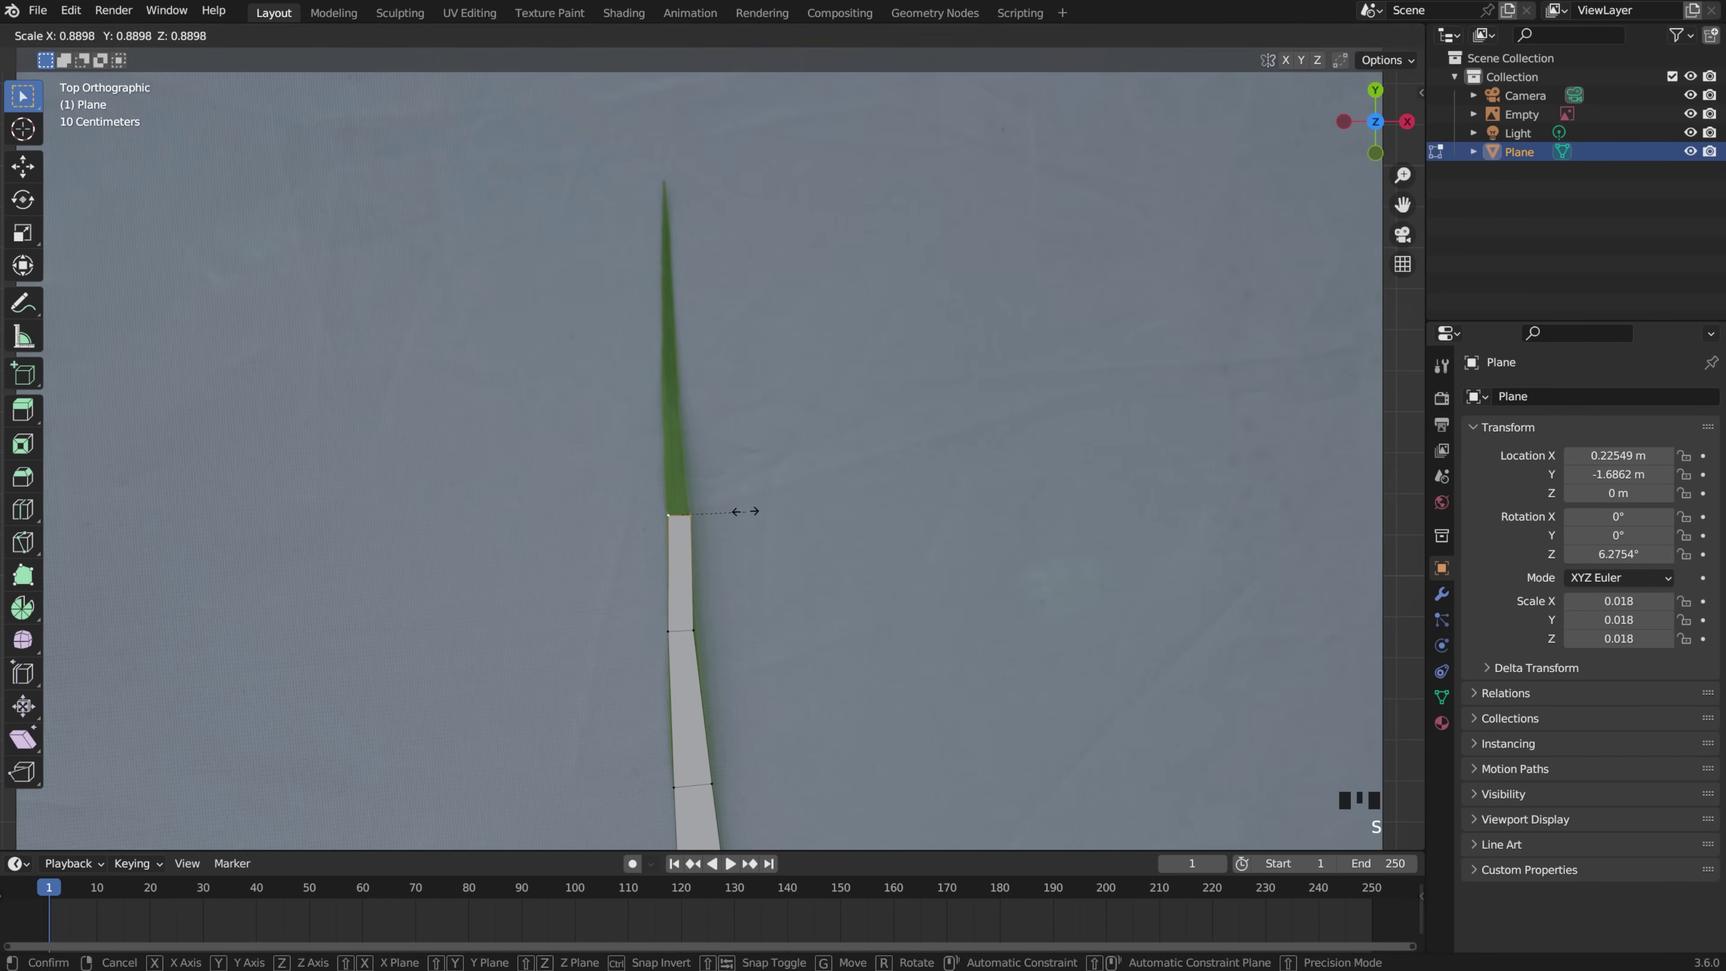
click(741, 507)
ctrl+right_click(670, 409)
key(s)
ctrl+right_click(665, 178)
key(s)
Step: Add a loop cut near the tip and move the mid-blade outline vertex to fit the blade's edge in the photo
key(ctrl+r)
scroll(718, 397, down, 2)
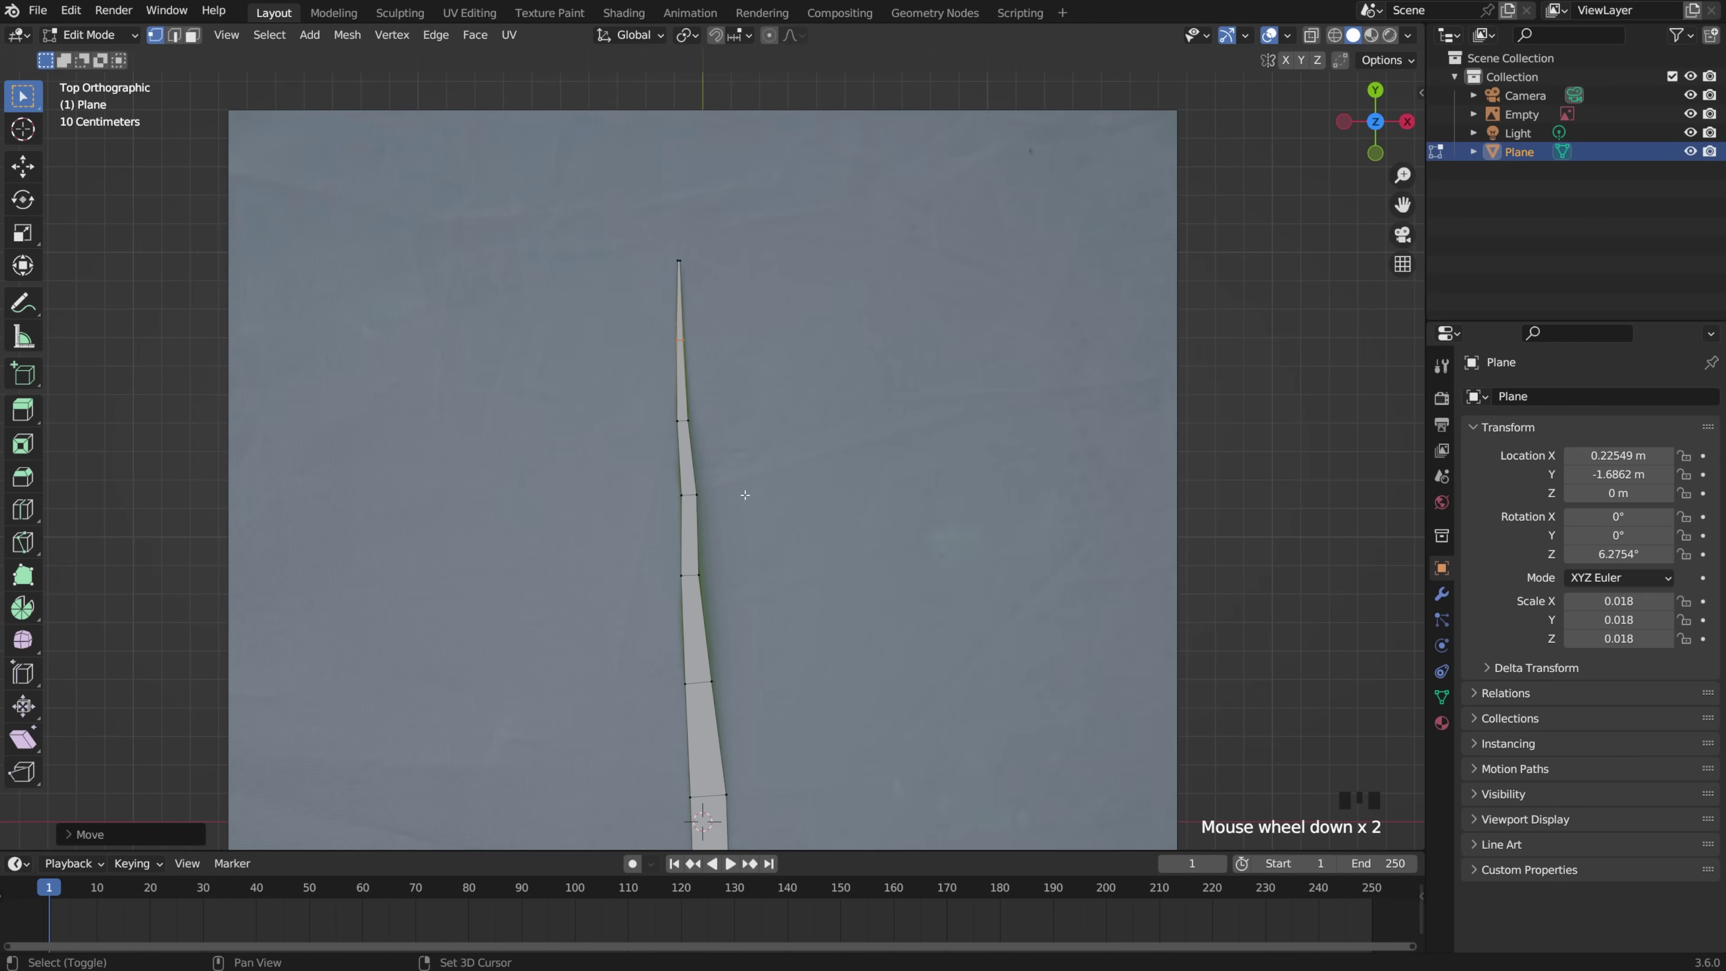
scroll(724, 328, up, 4)
shift+middle_drag(763, 614, 755, 480)
key(b)
drag(613, 651, 577, 600)
key(g)
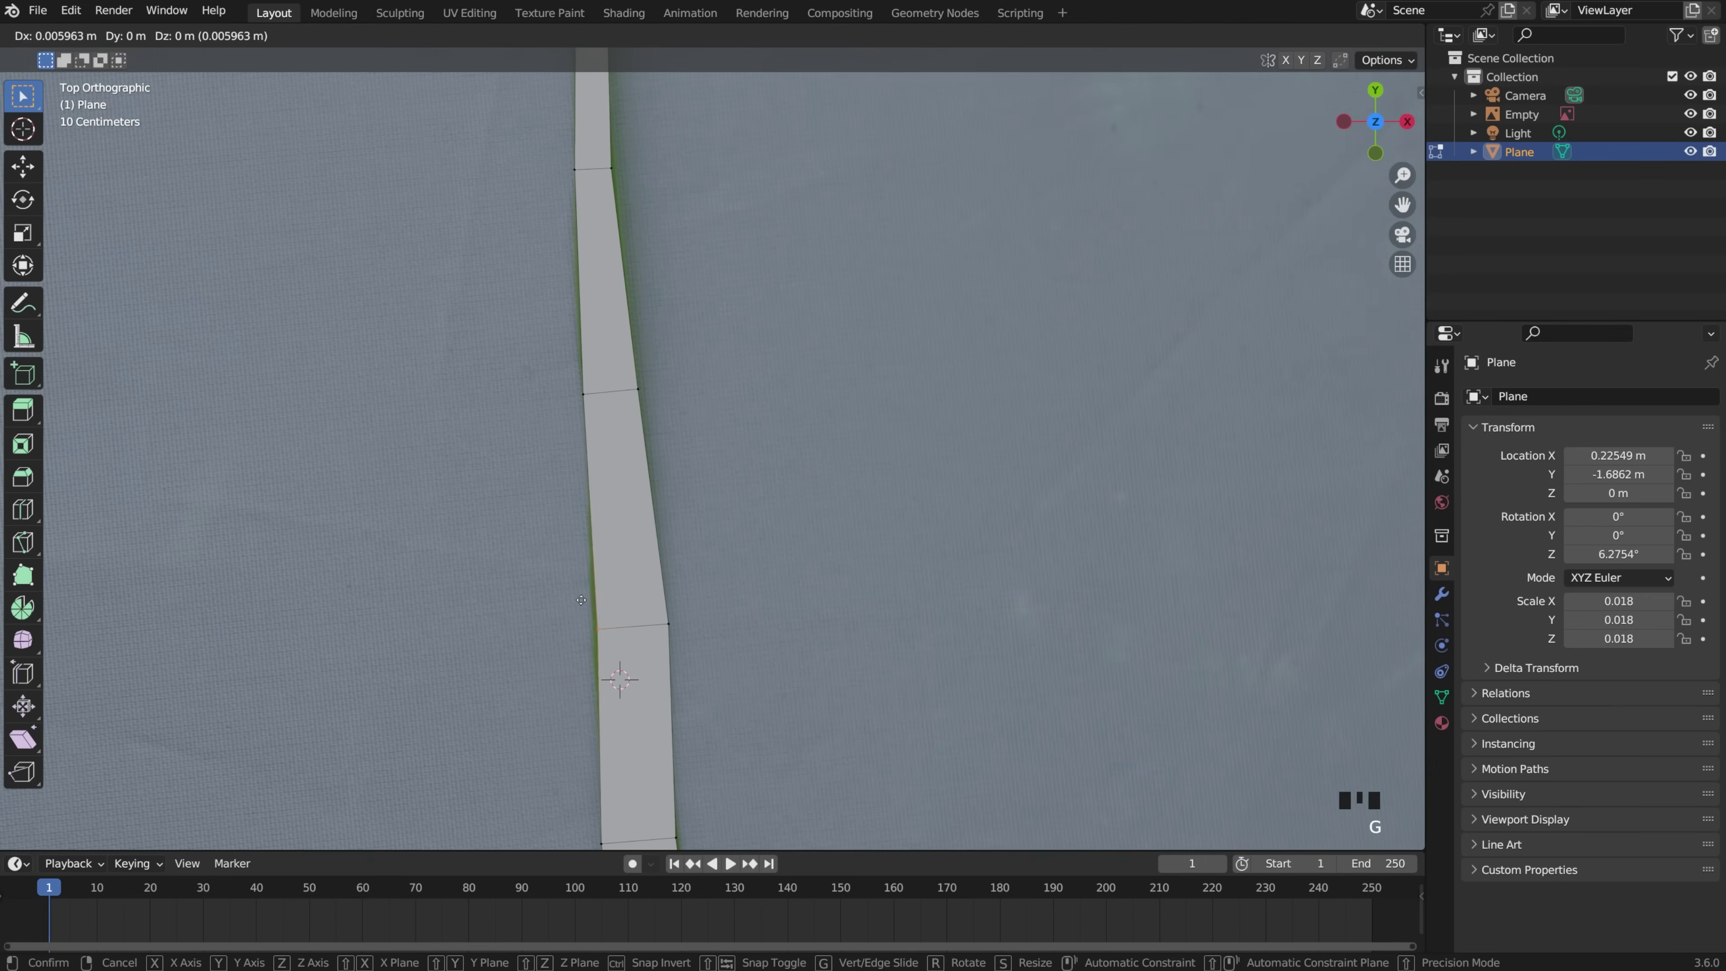
key(r)
key(r)
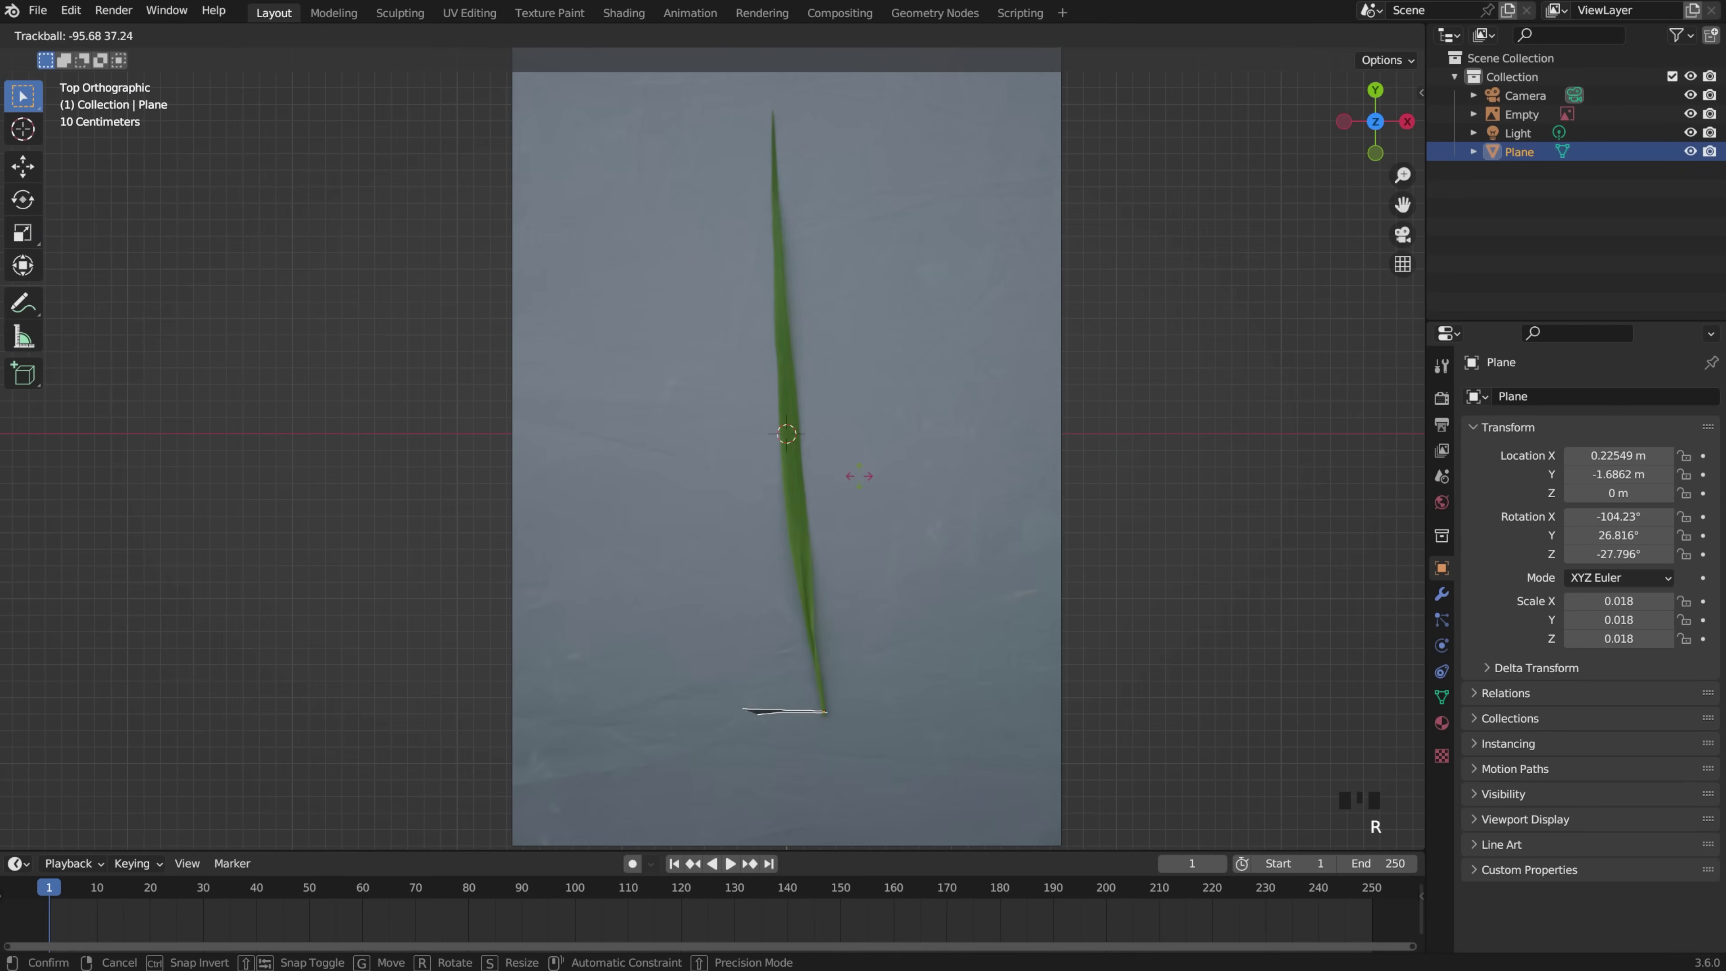
key(Escape)
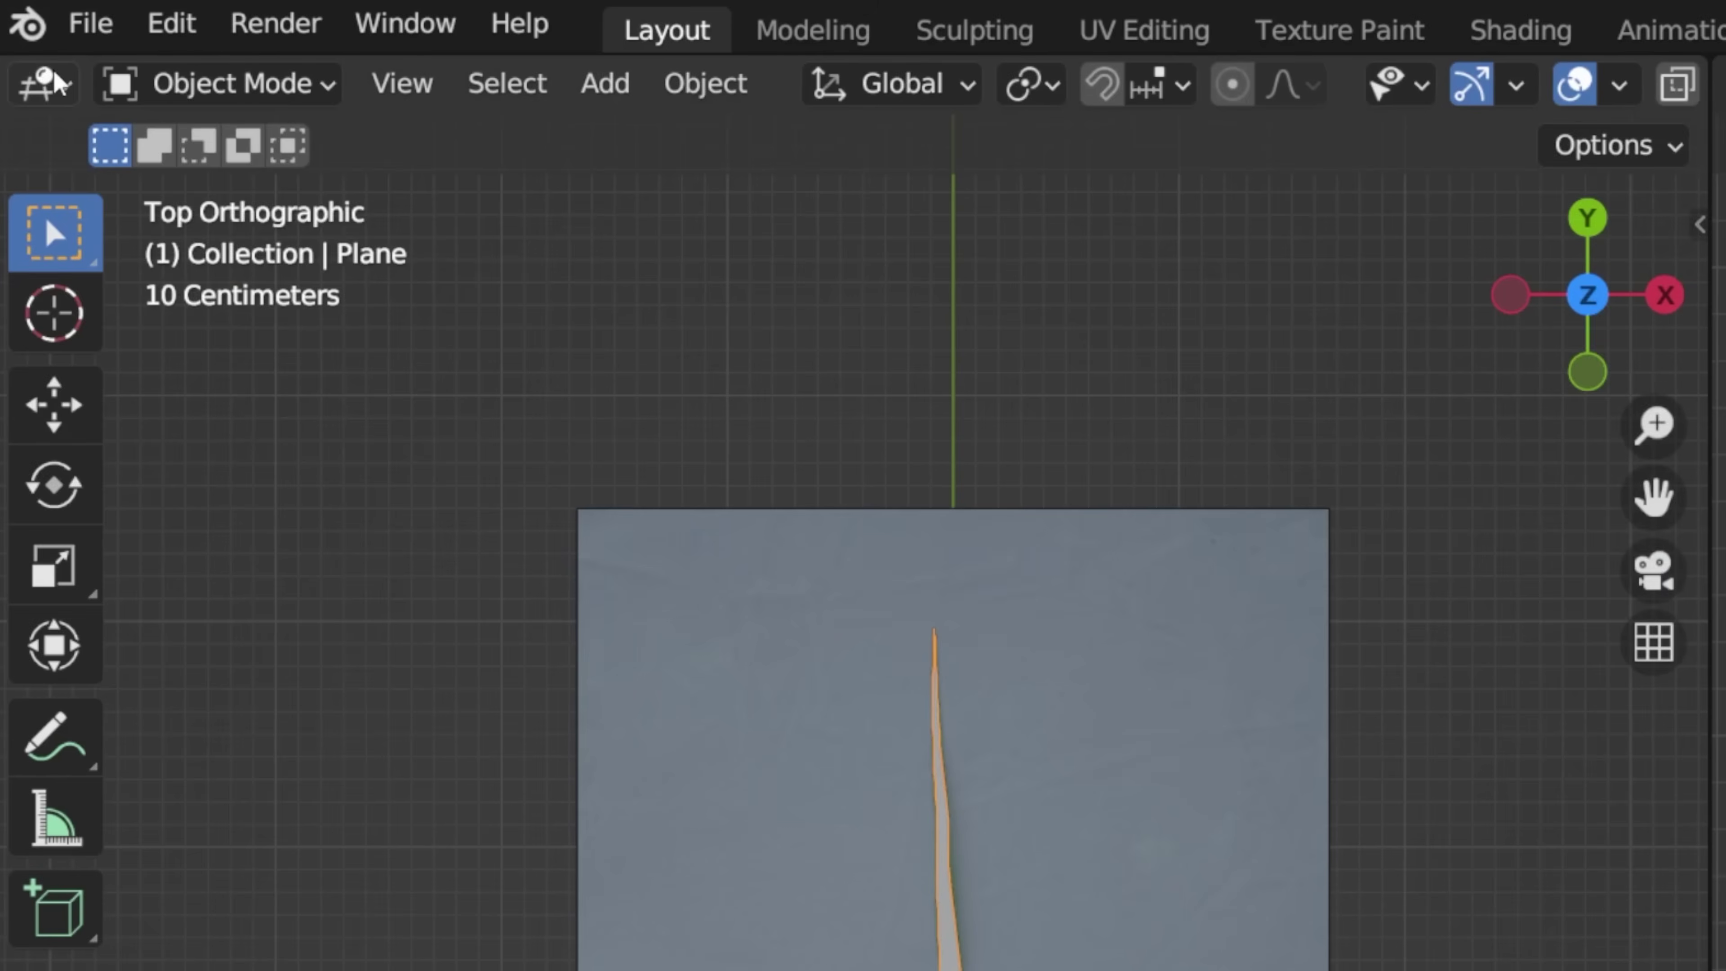
Step: Switch the second 3D view to the UV Editor and display DSC04081new.png in it
click(18, 34)
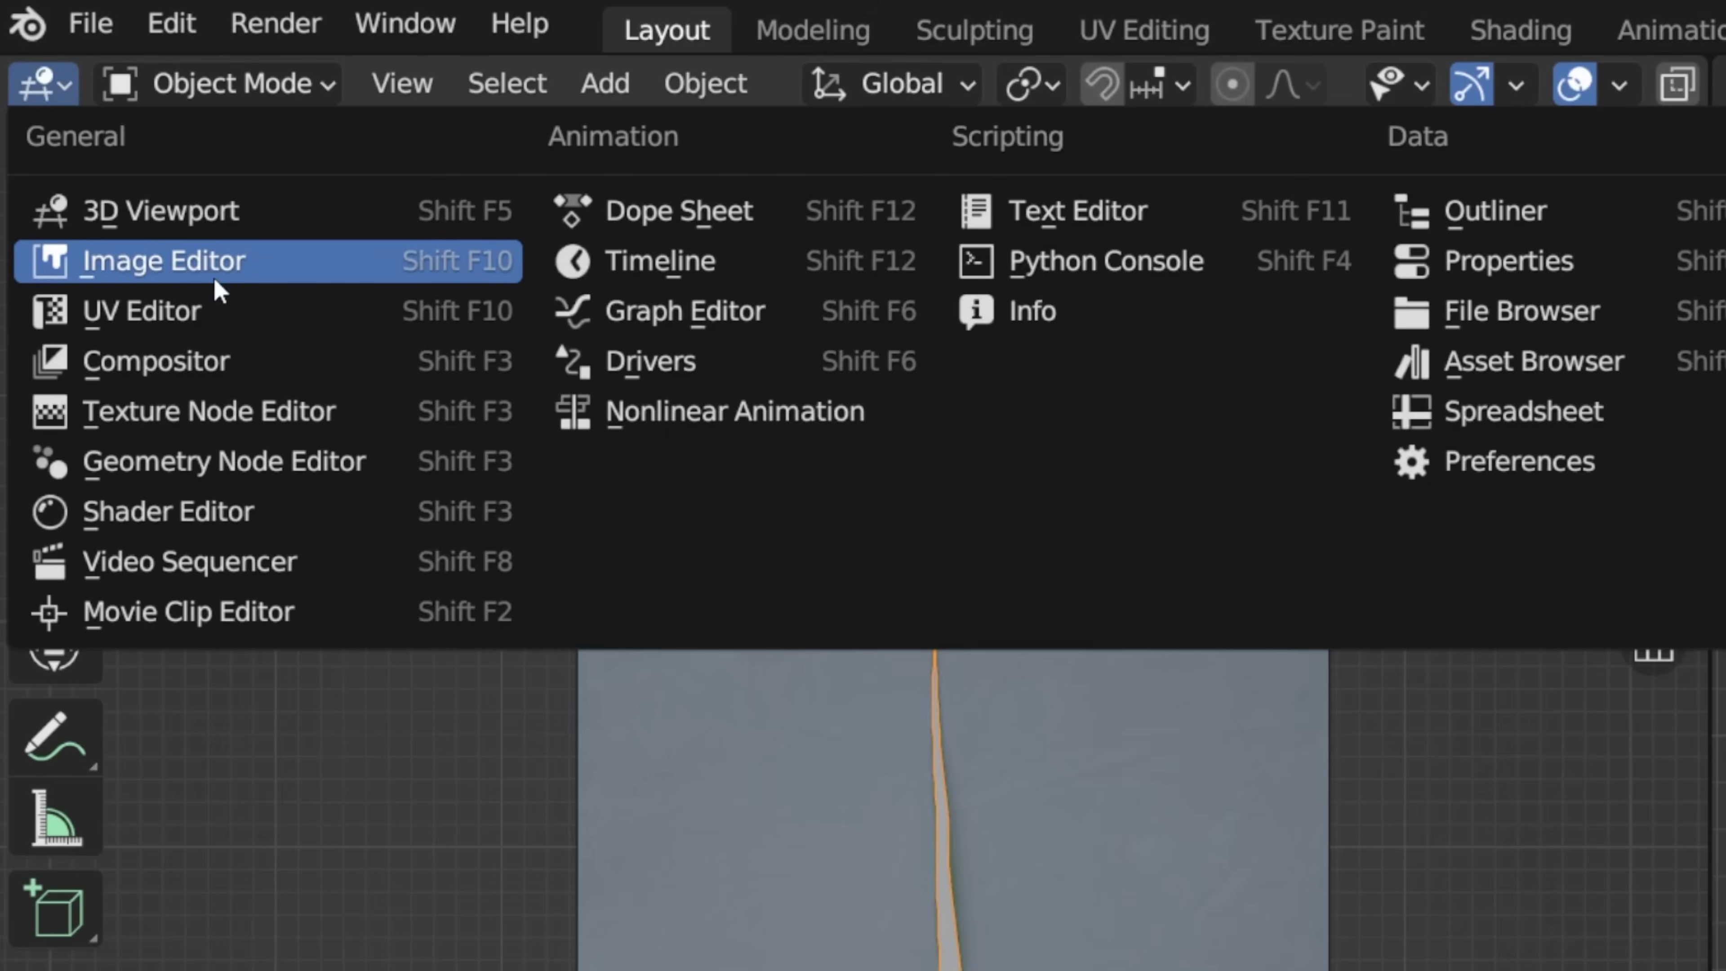
click(230, 300)
click(654, 86)
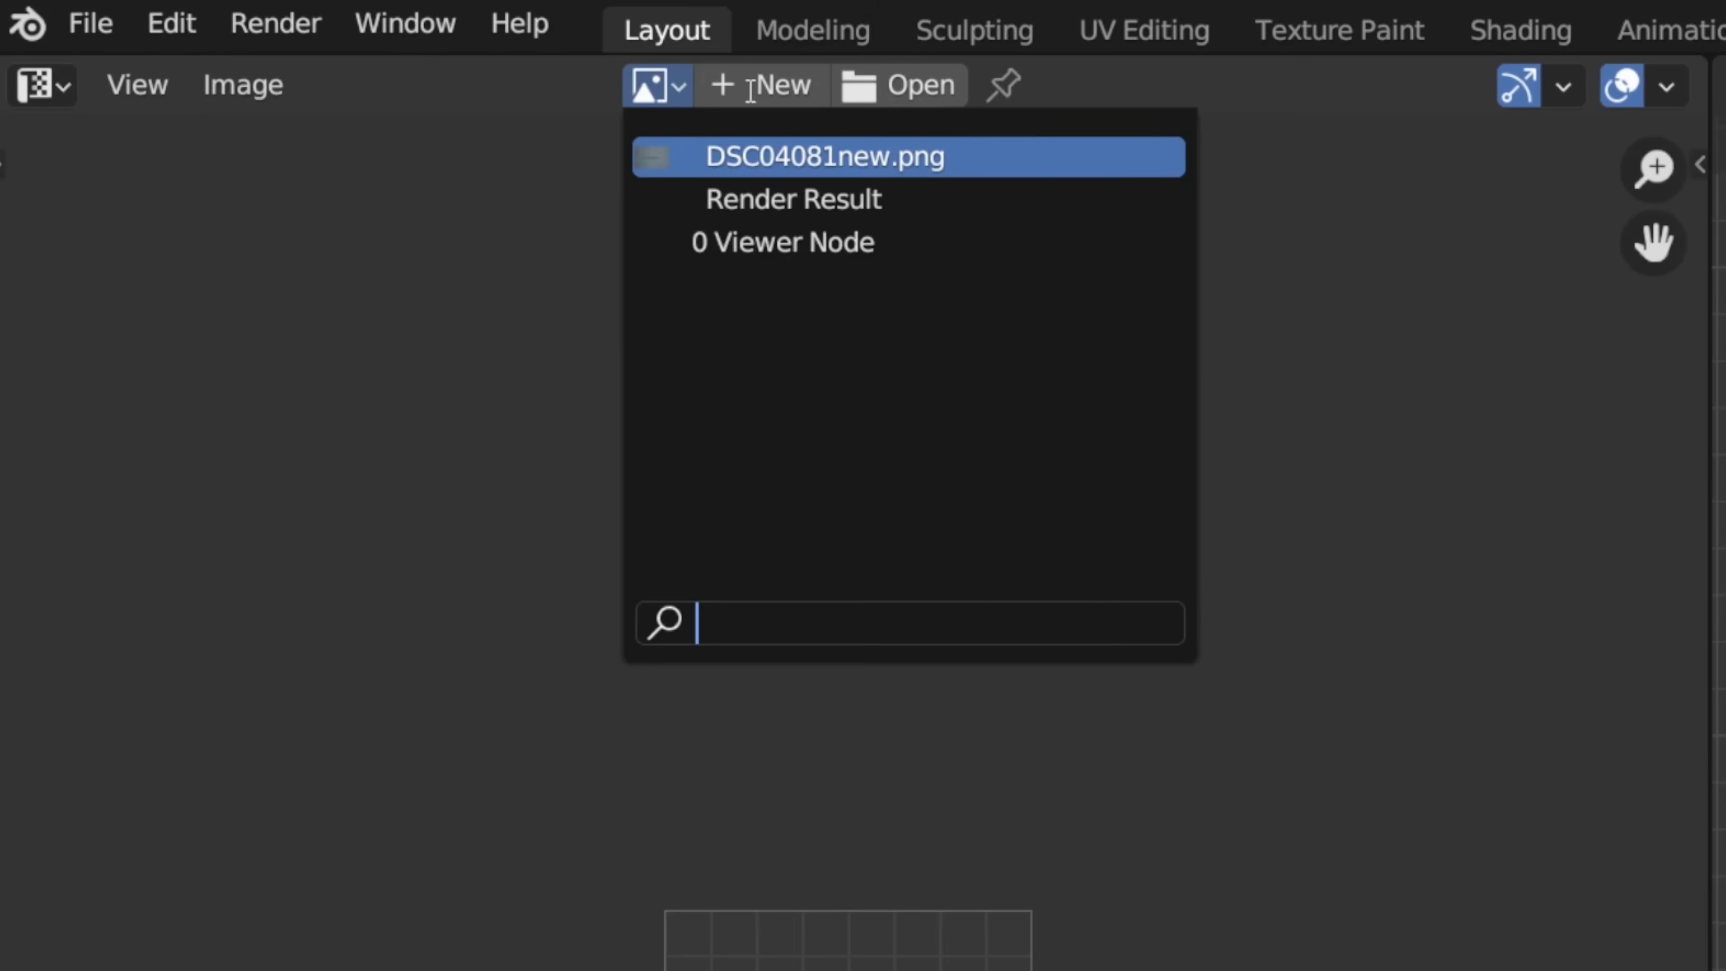
click(957, 157)
scroll(1128, 970, down, 7)
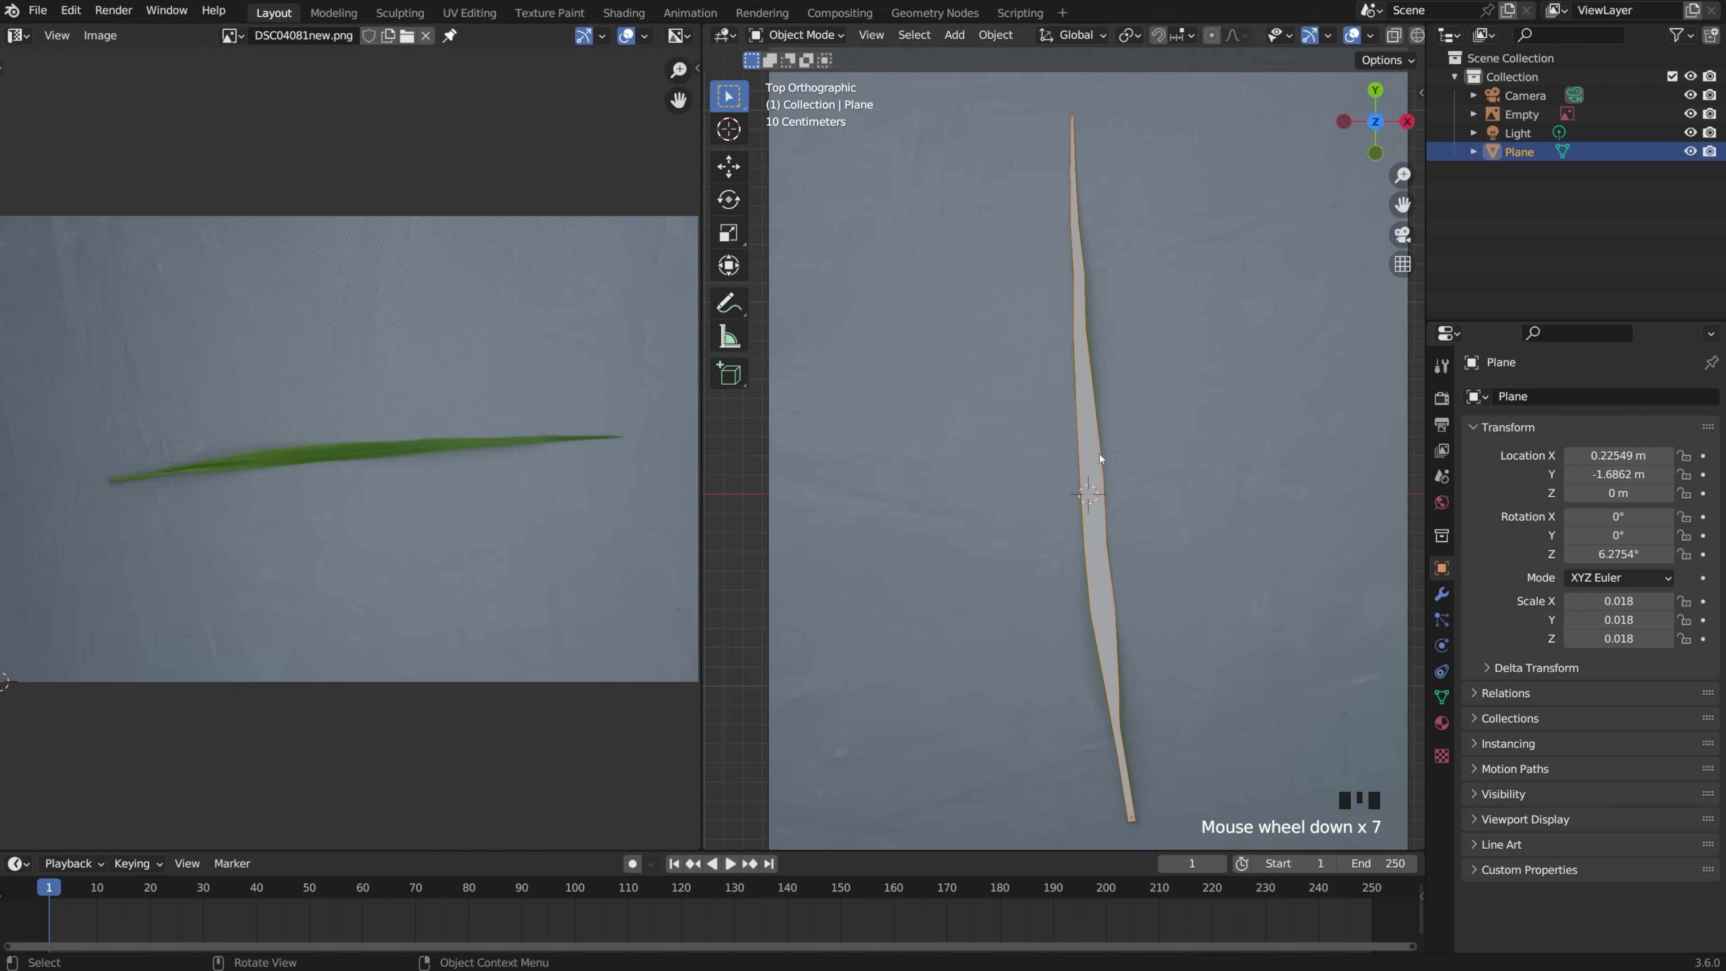
Step: Unwrap the entire blade mesh with Project from View
key(a)
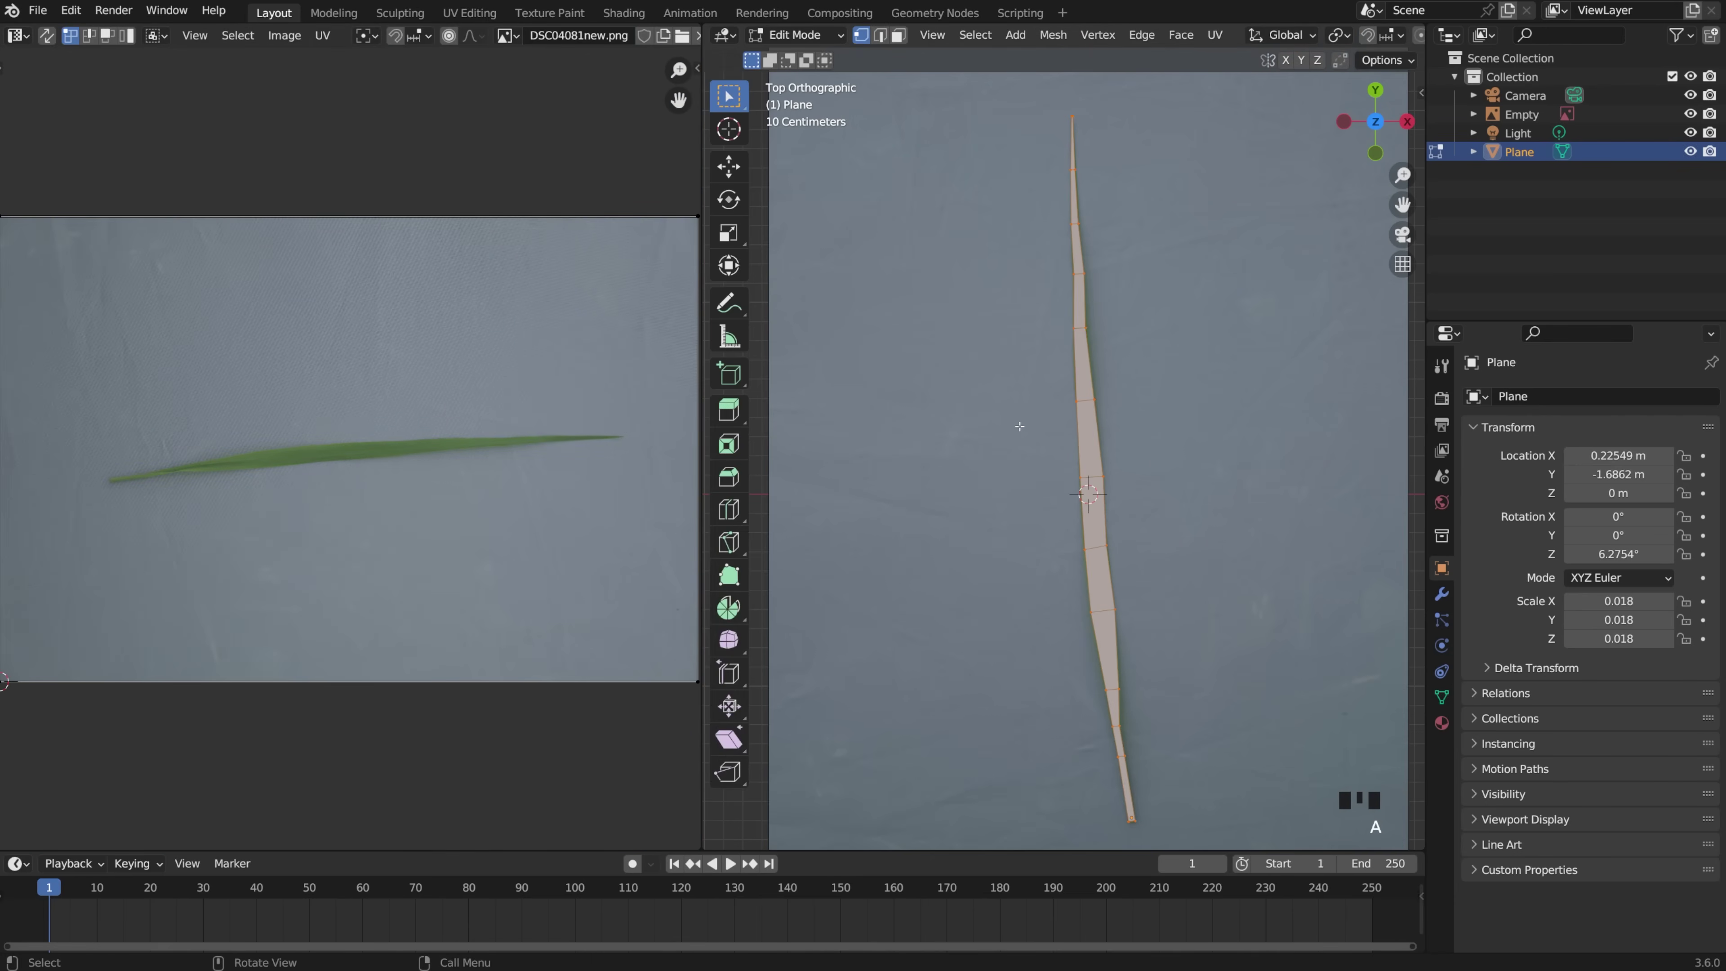
key(u)
click(998, 542)
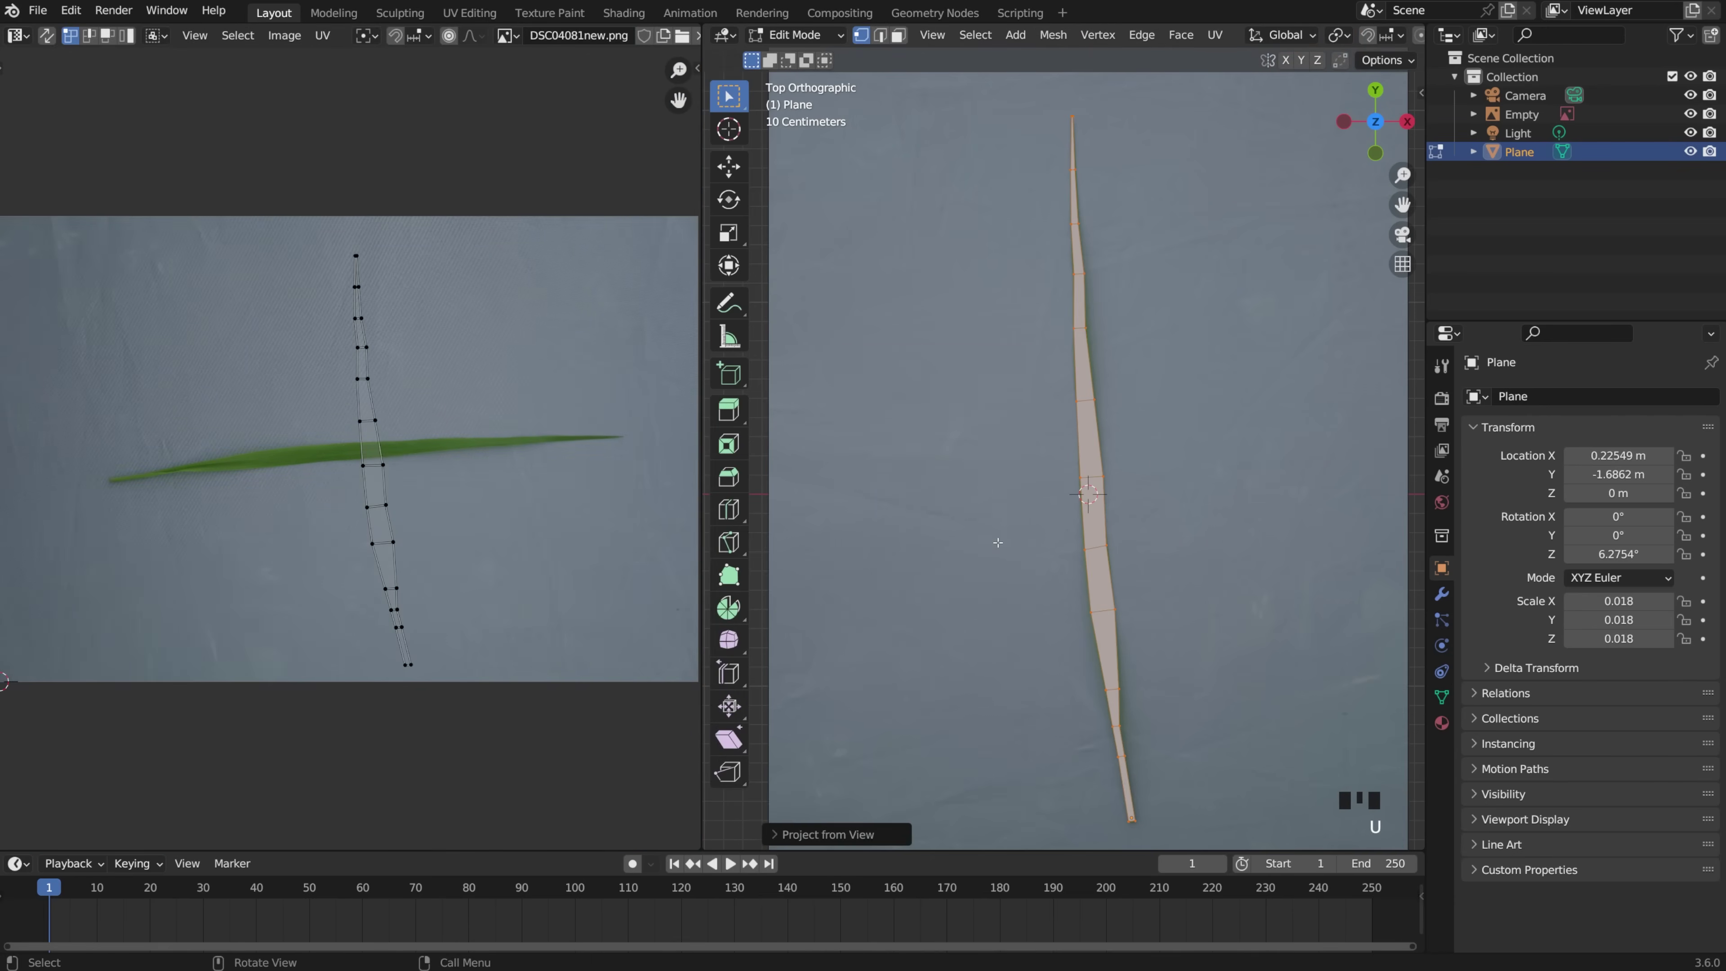
Step: Rotate the whole UV layout so that it lies along the grass blade in the photo
scroll(537, 484, up, 1)
scroll(537, 484, down, 1)
key(a)
key(r)
key(r)
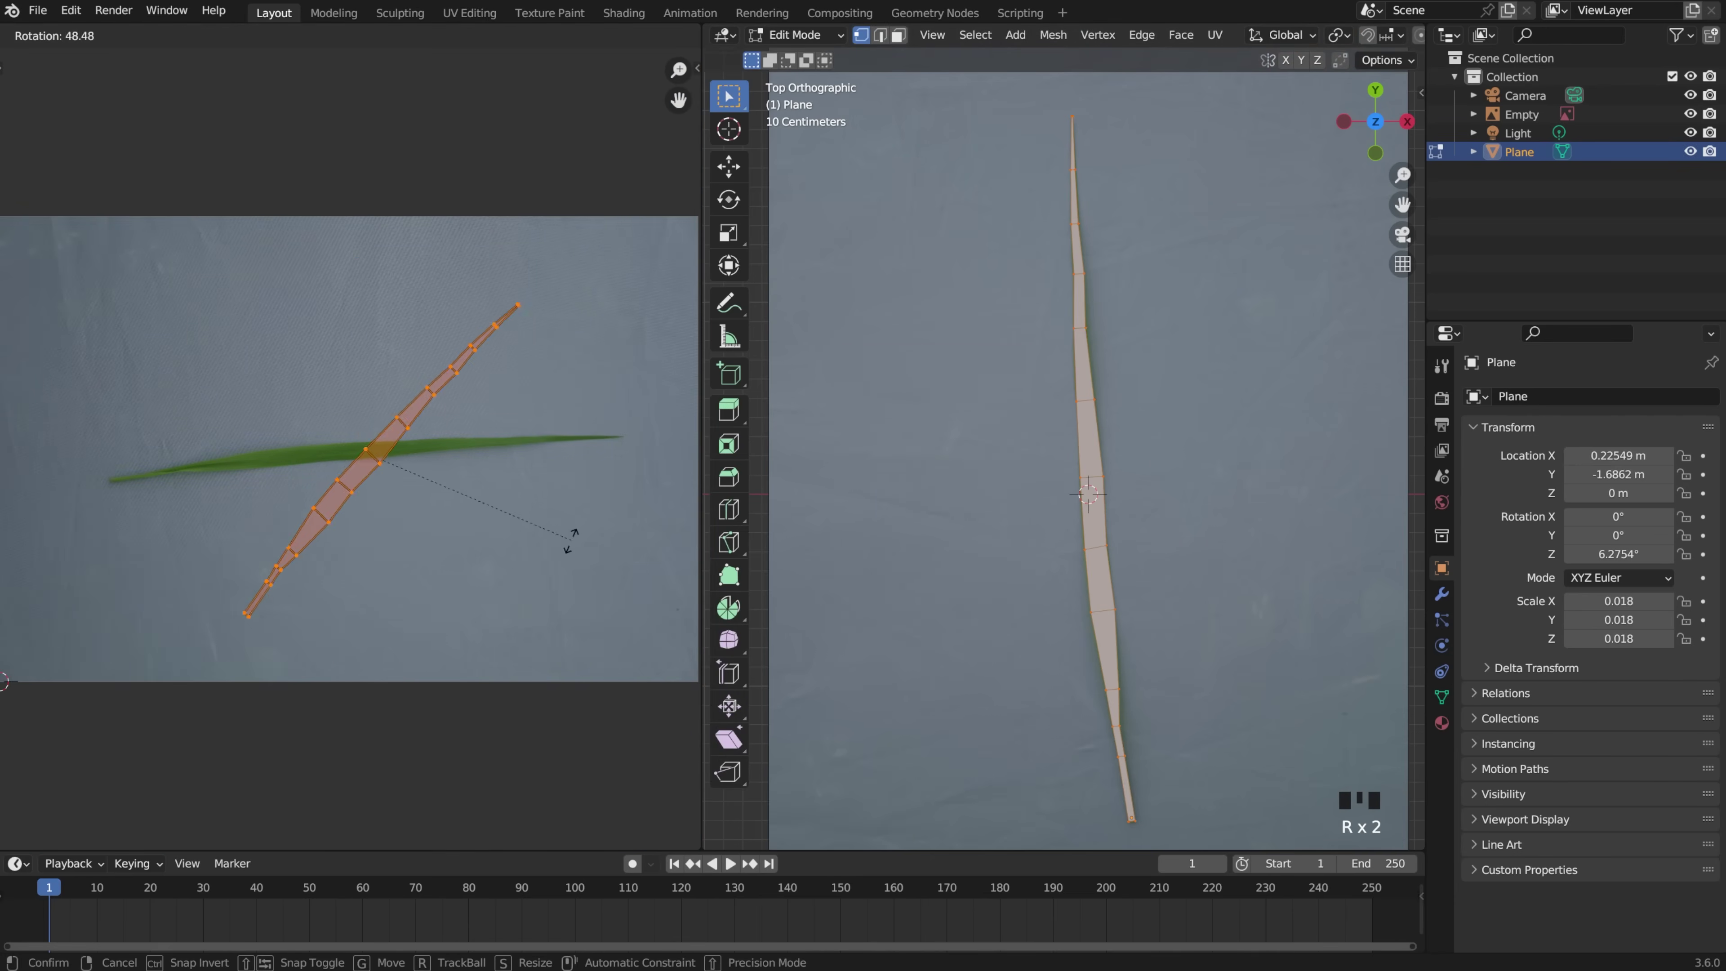
click(435, 585)
scroll(458, 587, up, 2)
scroll(463, 583, down, 1)
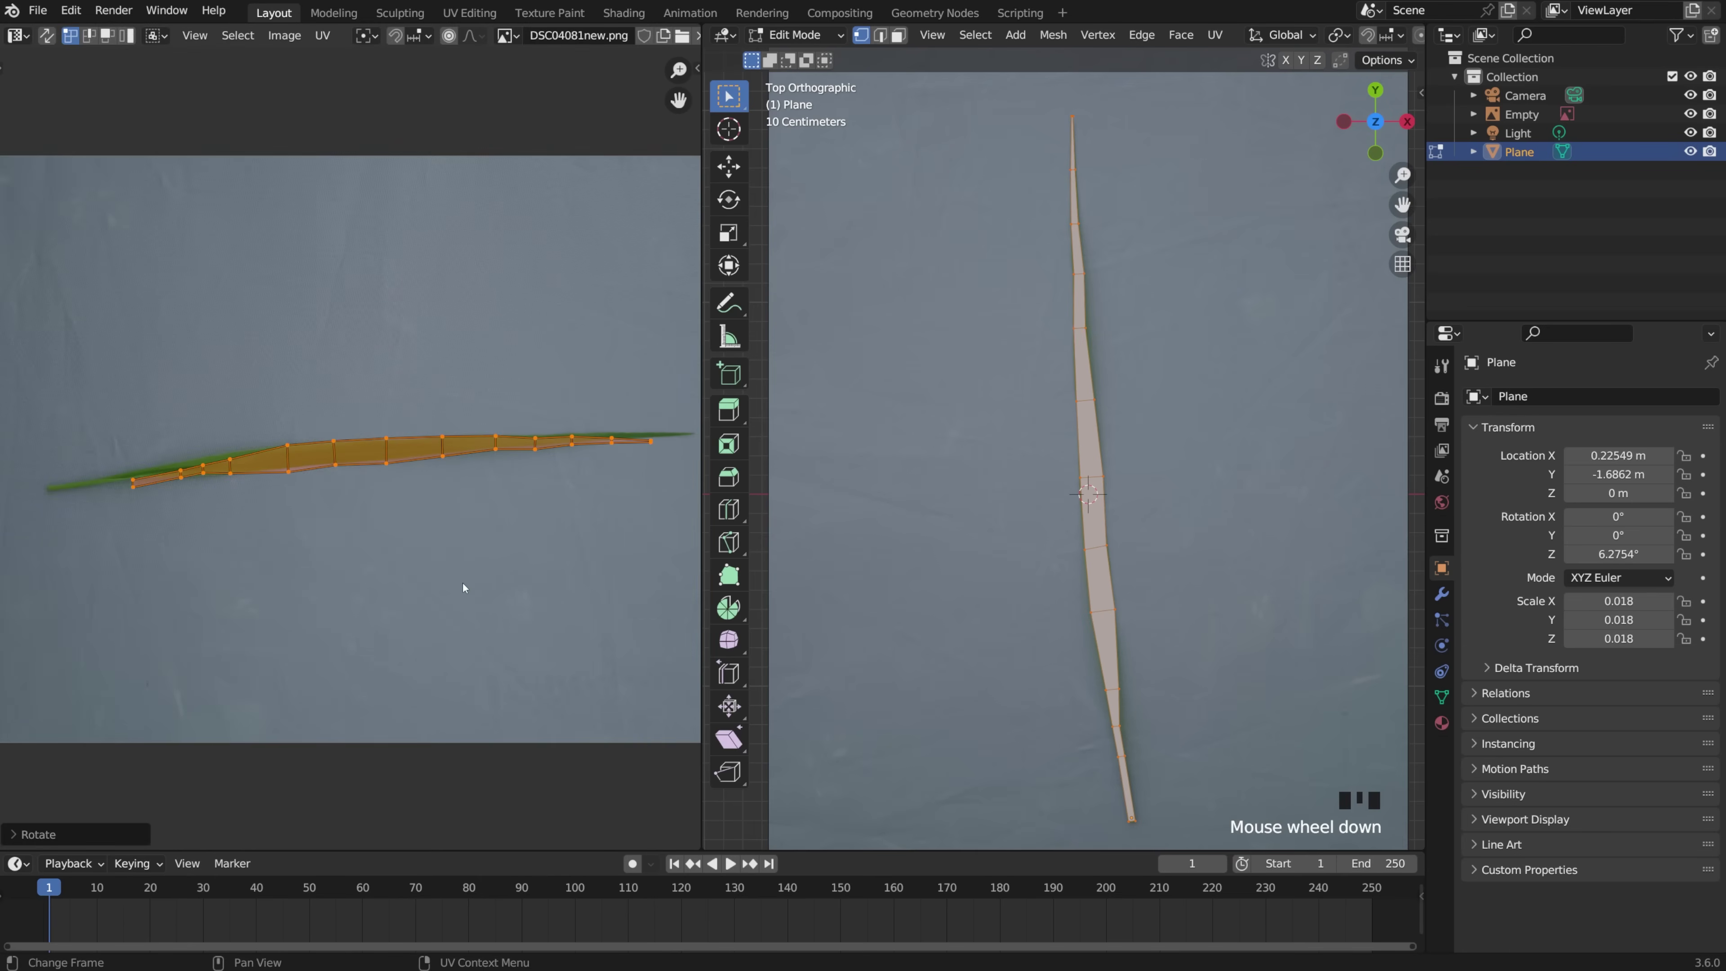
Step: Scale the UV layout to match the length of the grass blade in the photo
key(s)
click(513, 574)
scroll(465, 586, down, 1)
key(s)
click(484, 580)
Step: Move and scale the UV vertices at the blade's base so that they fit the stem in the photo
shift+middle_drag(484, 580, 498, 444)
scroll(505, 547, up, 7)
key(a)
key(a)
key(a)
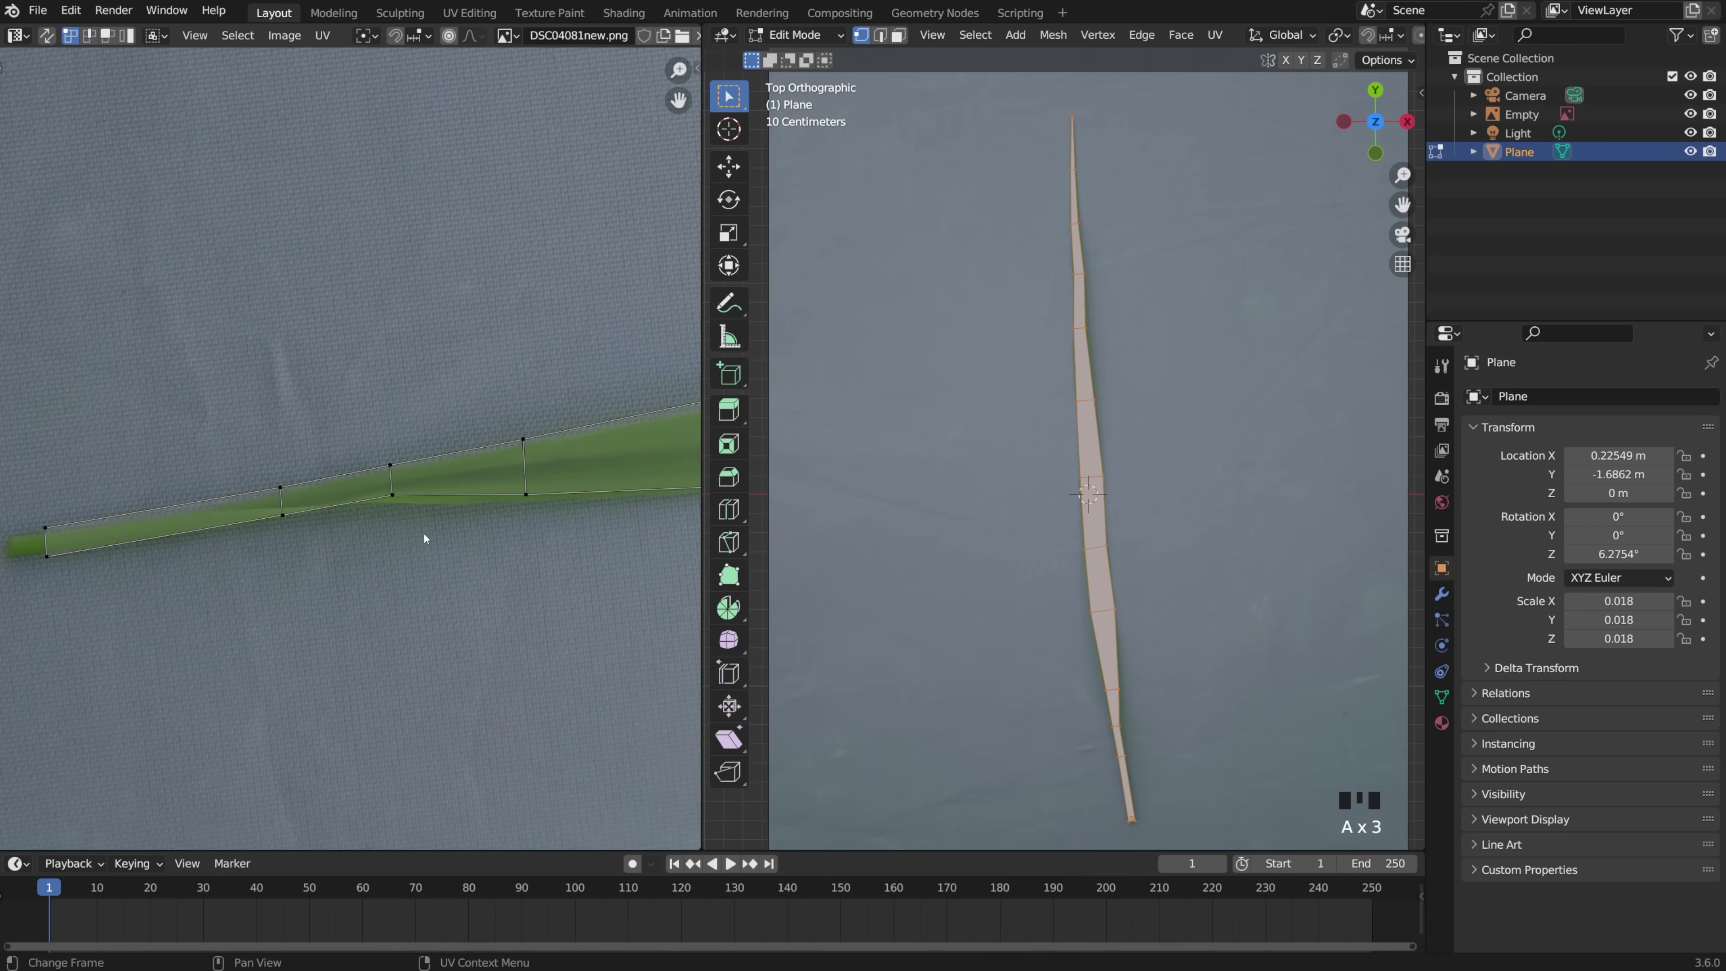
key(g)
click(391, 447)
key(a)
key(a)
key(a)
drag(81, 503, 24, 582)
key(g)
key(s)
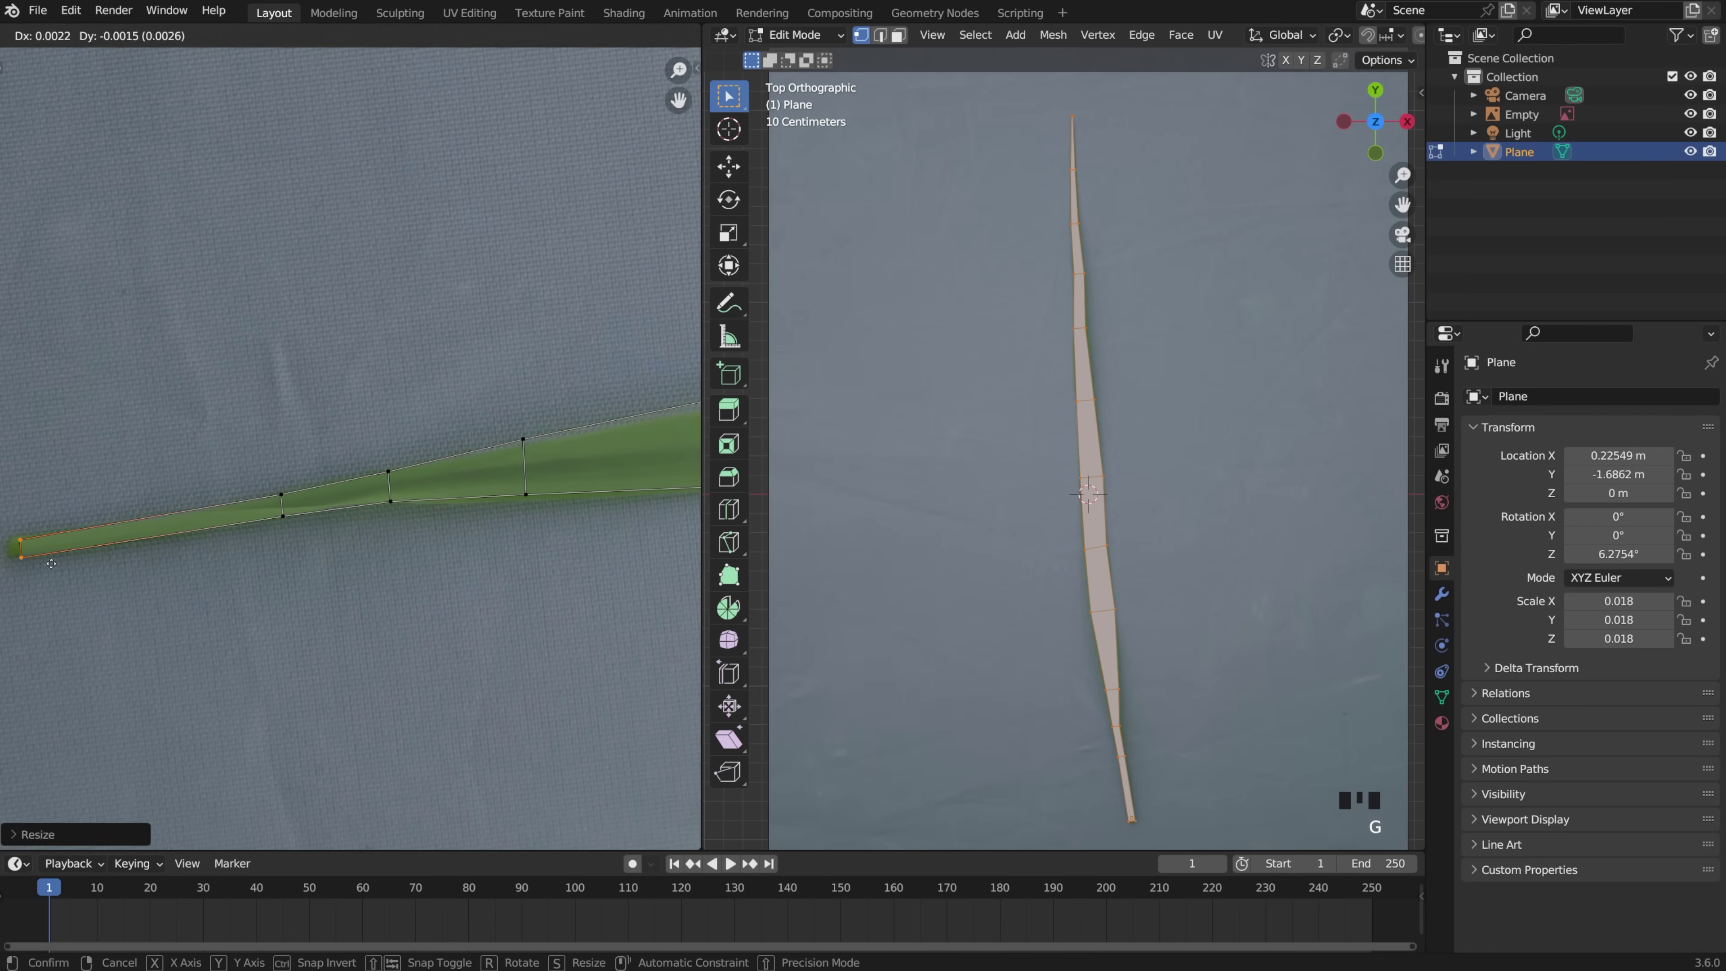
Step: Change the UV Editor to the Shader Editor and create a new material for the blade in Object Mode
scroll(40, 490, down, 5)
key(Tab)
key(Tab)
click(17, 35)
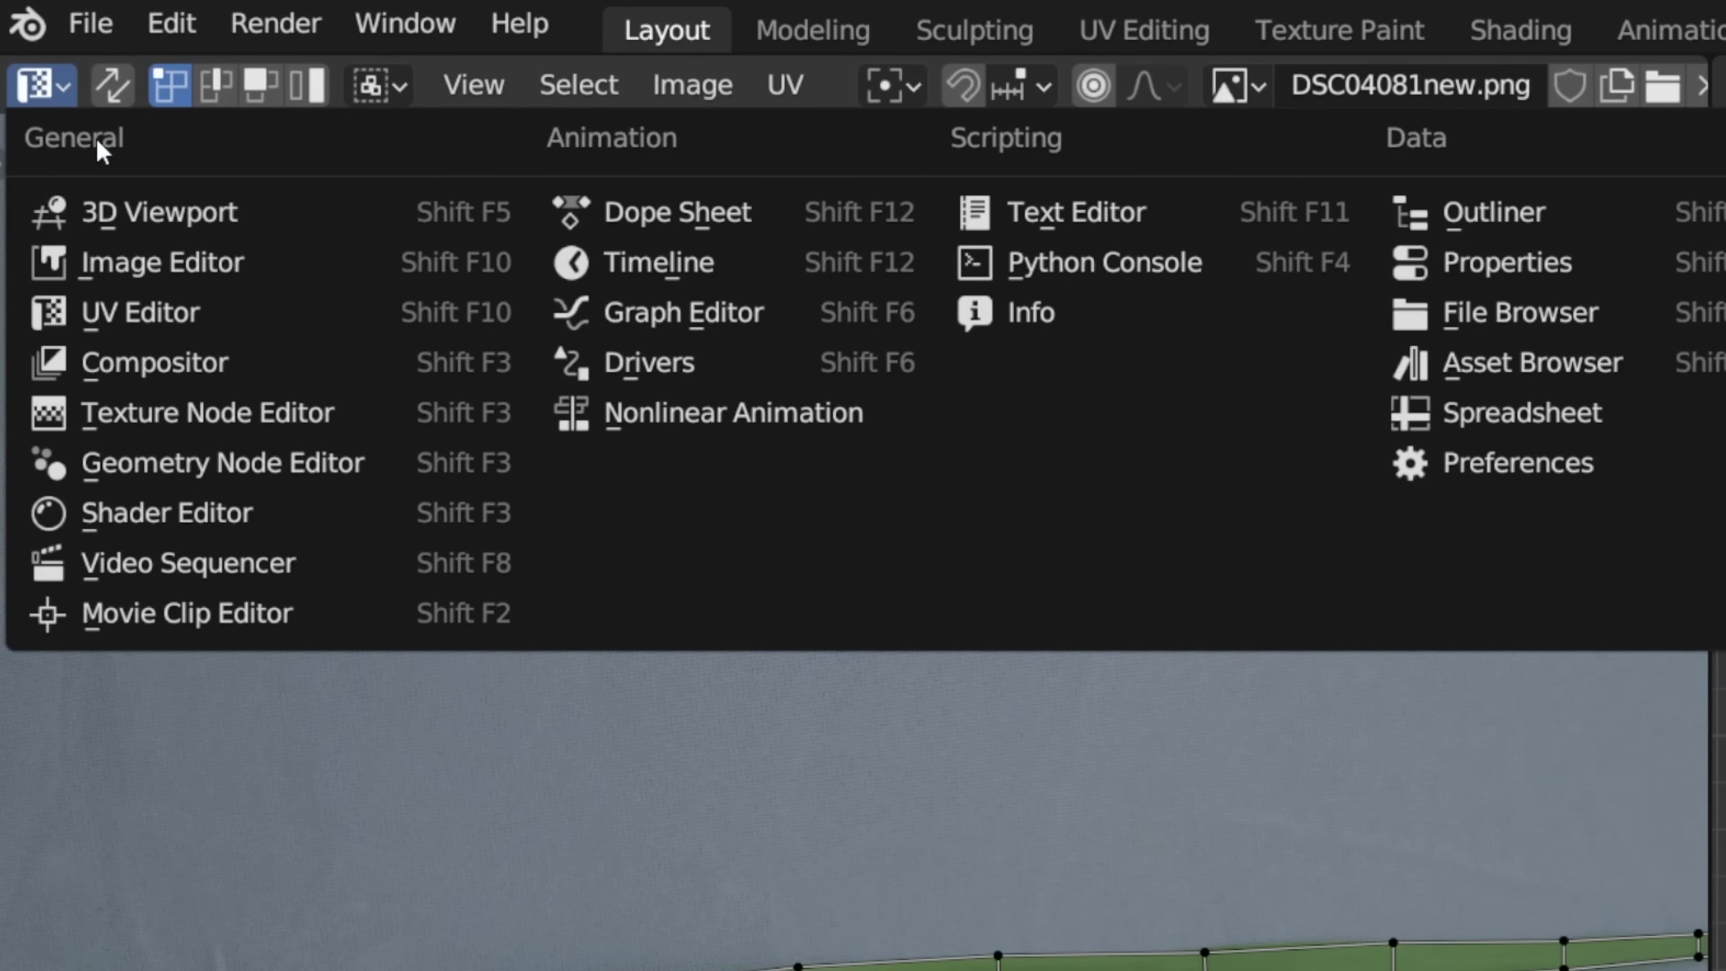
click(125, 215)
click(1182, 86)
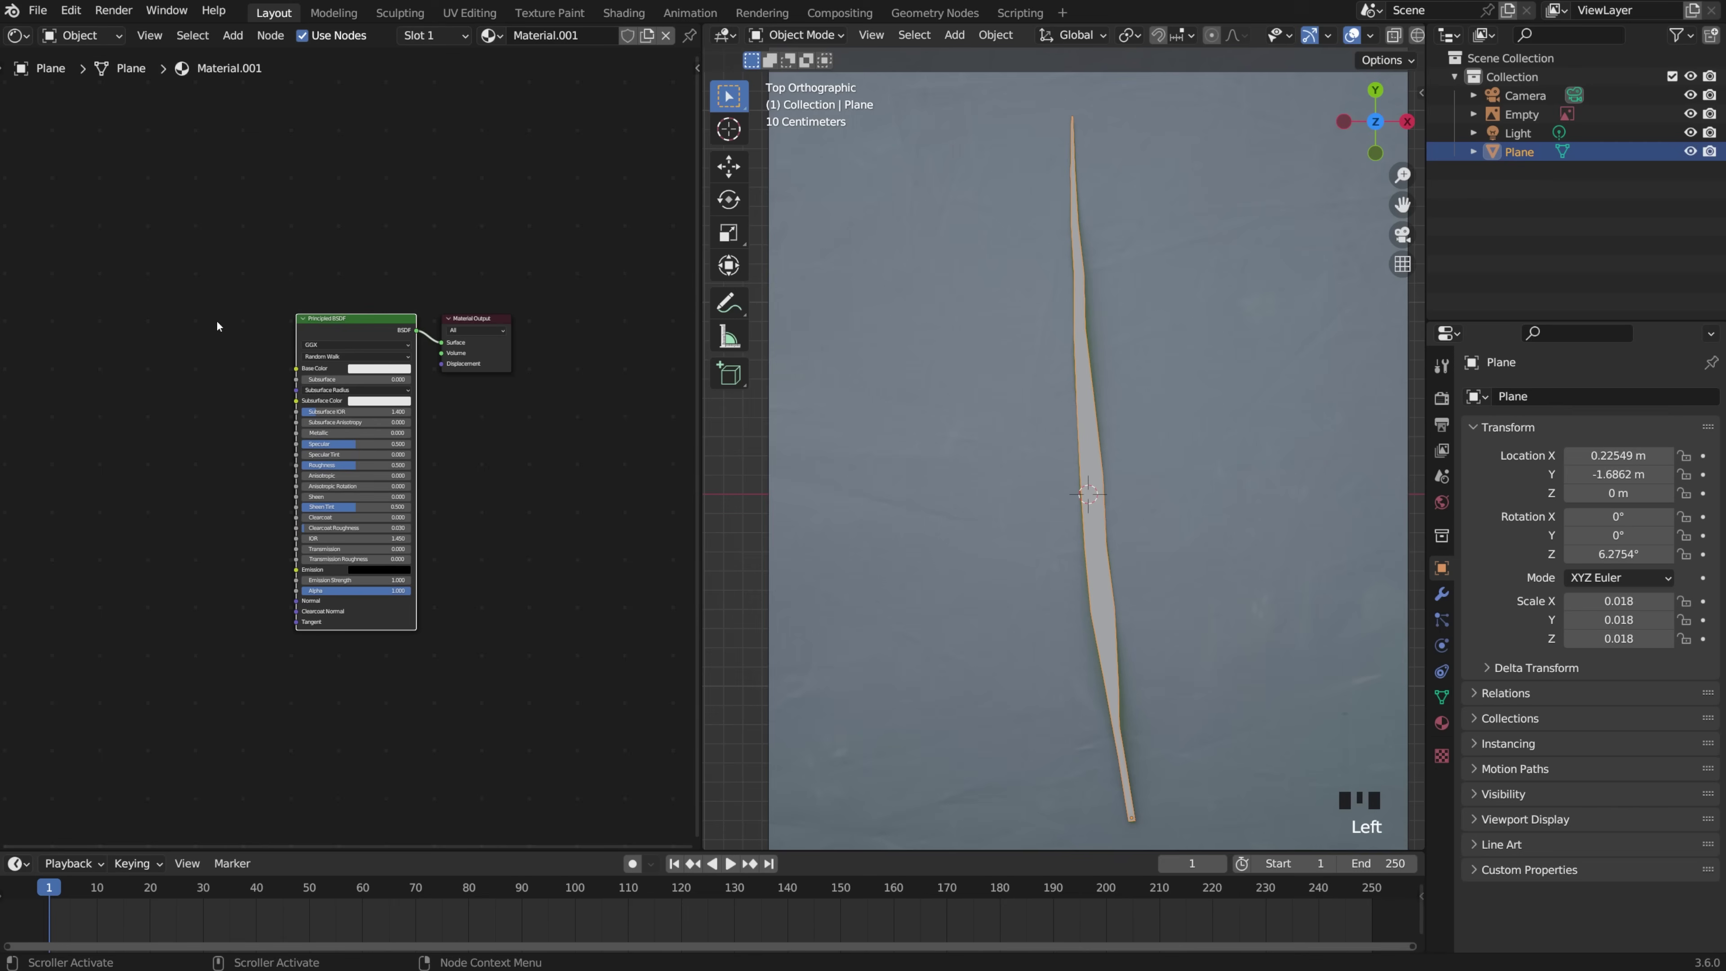
Step: Add an Image Texture node using DSC04081new.png and connect its Color output to the Principled BSDF's Base Color
mouse_move(156, 433)
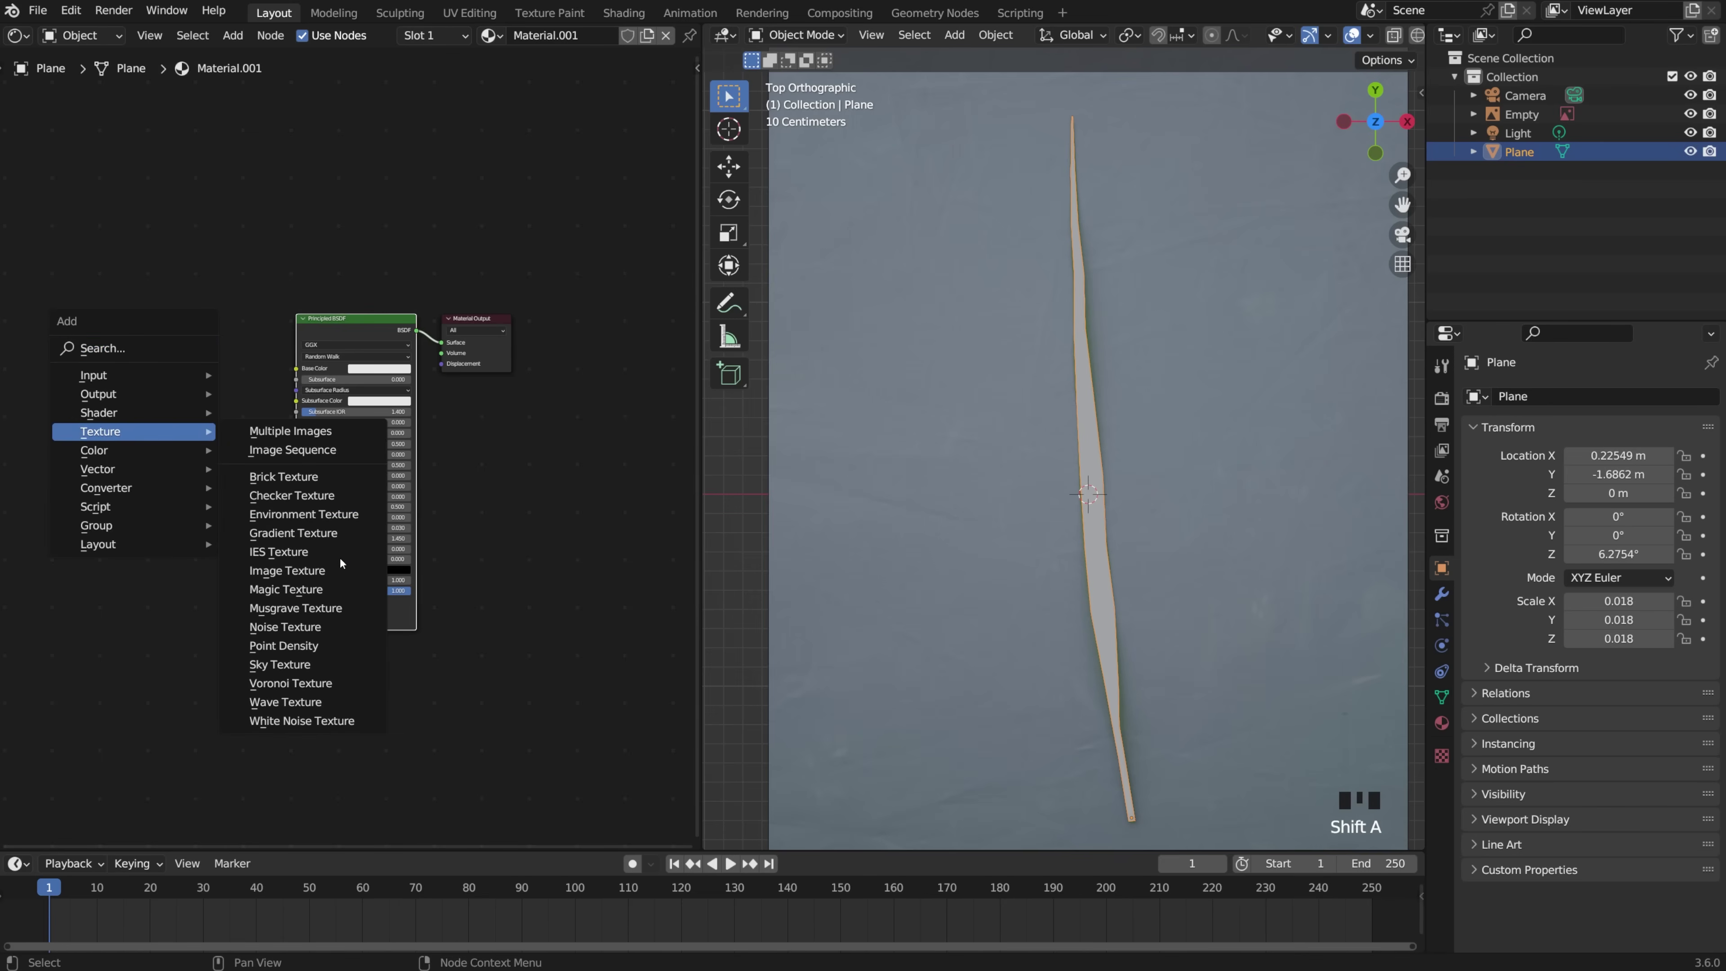
click(301, 571)
click(115, 358)
click(212, 396)
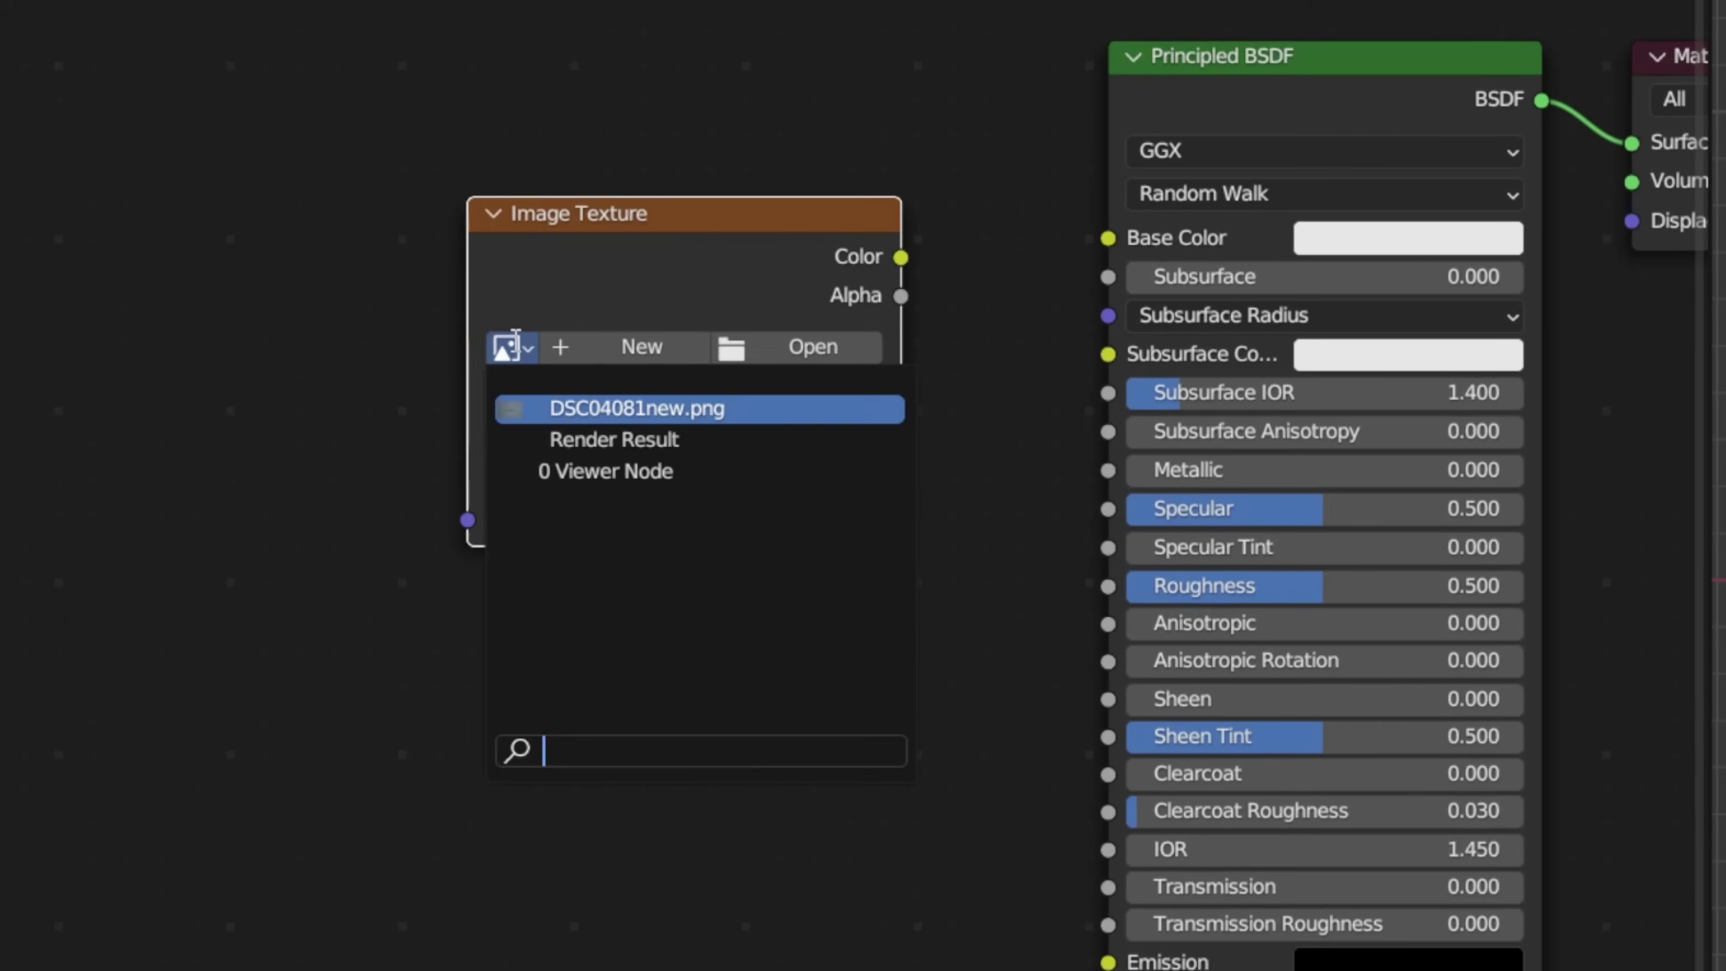
click(681, 410)
drag(900, 257, 1107, 238)
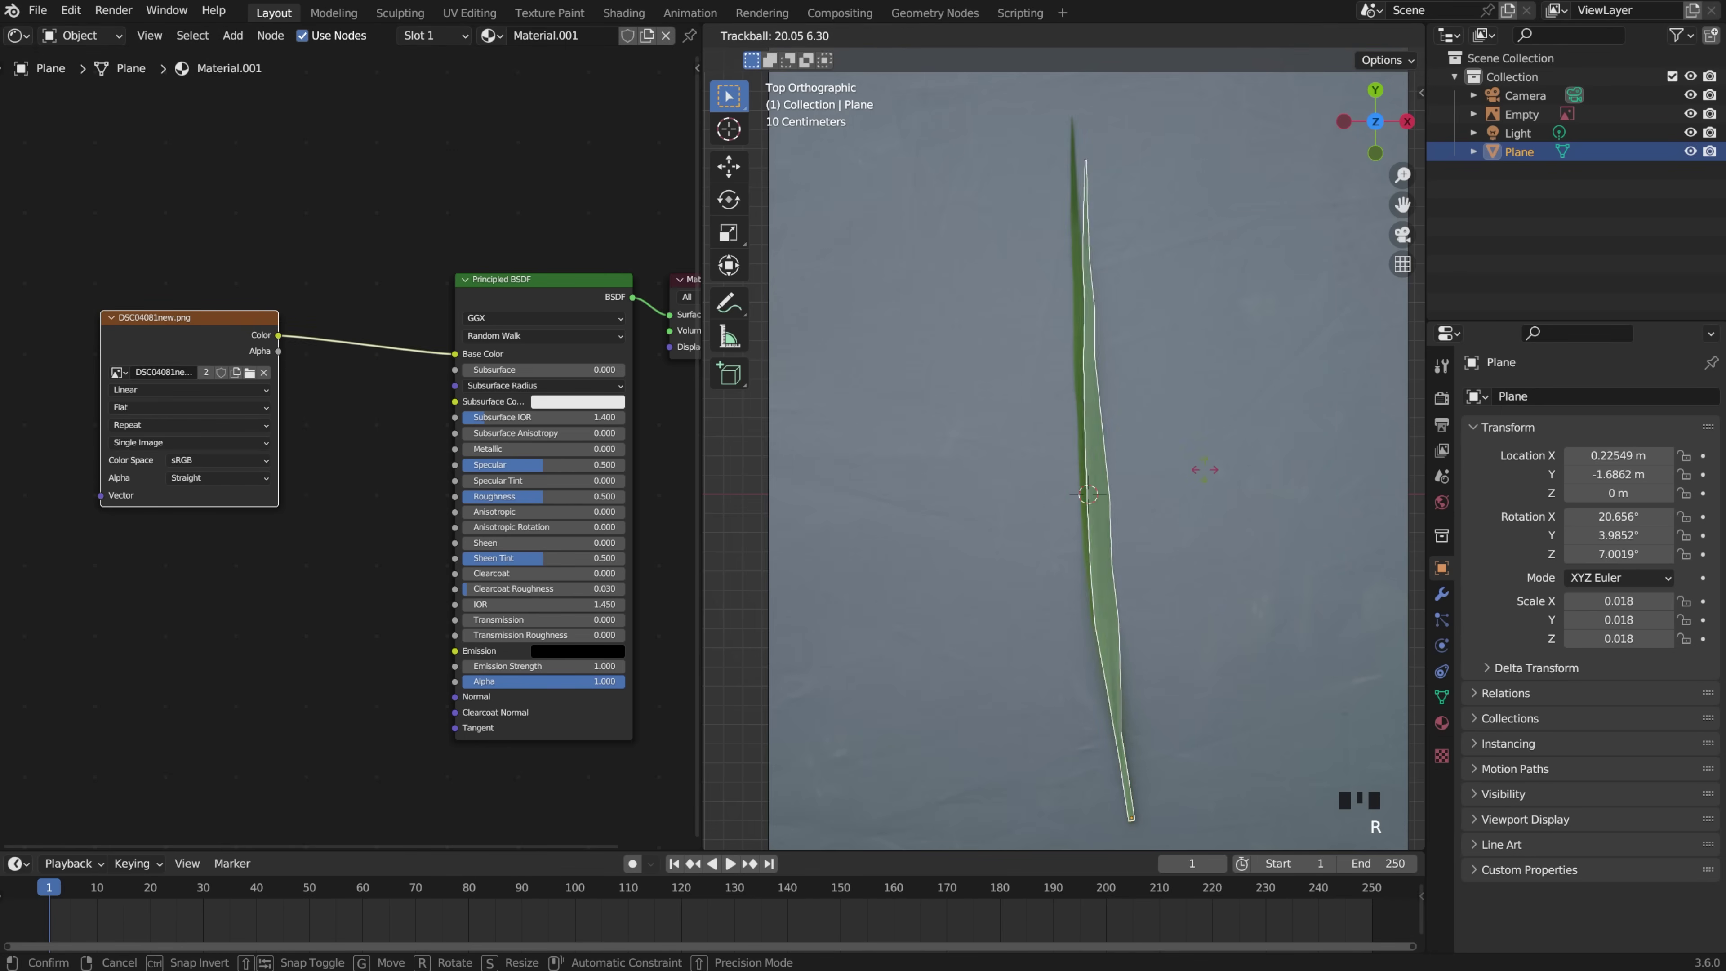
Step: Return to the UV Editor with the blade in Edit Mode and move its UV vertices to fit the blade's edges in the photo
scroll(1098, 423, up, 4)
shift+middle_drag(843, 790, 942, 644)
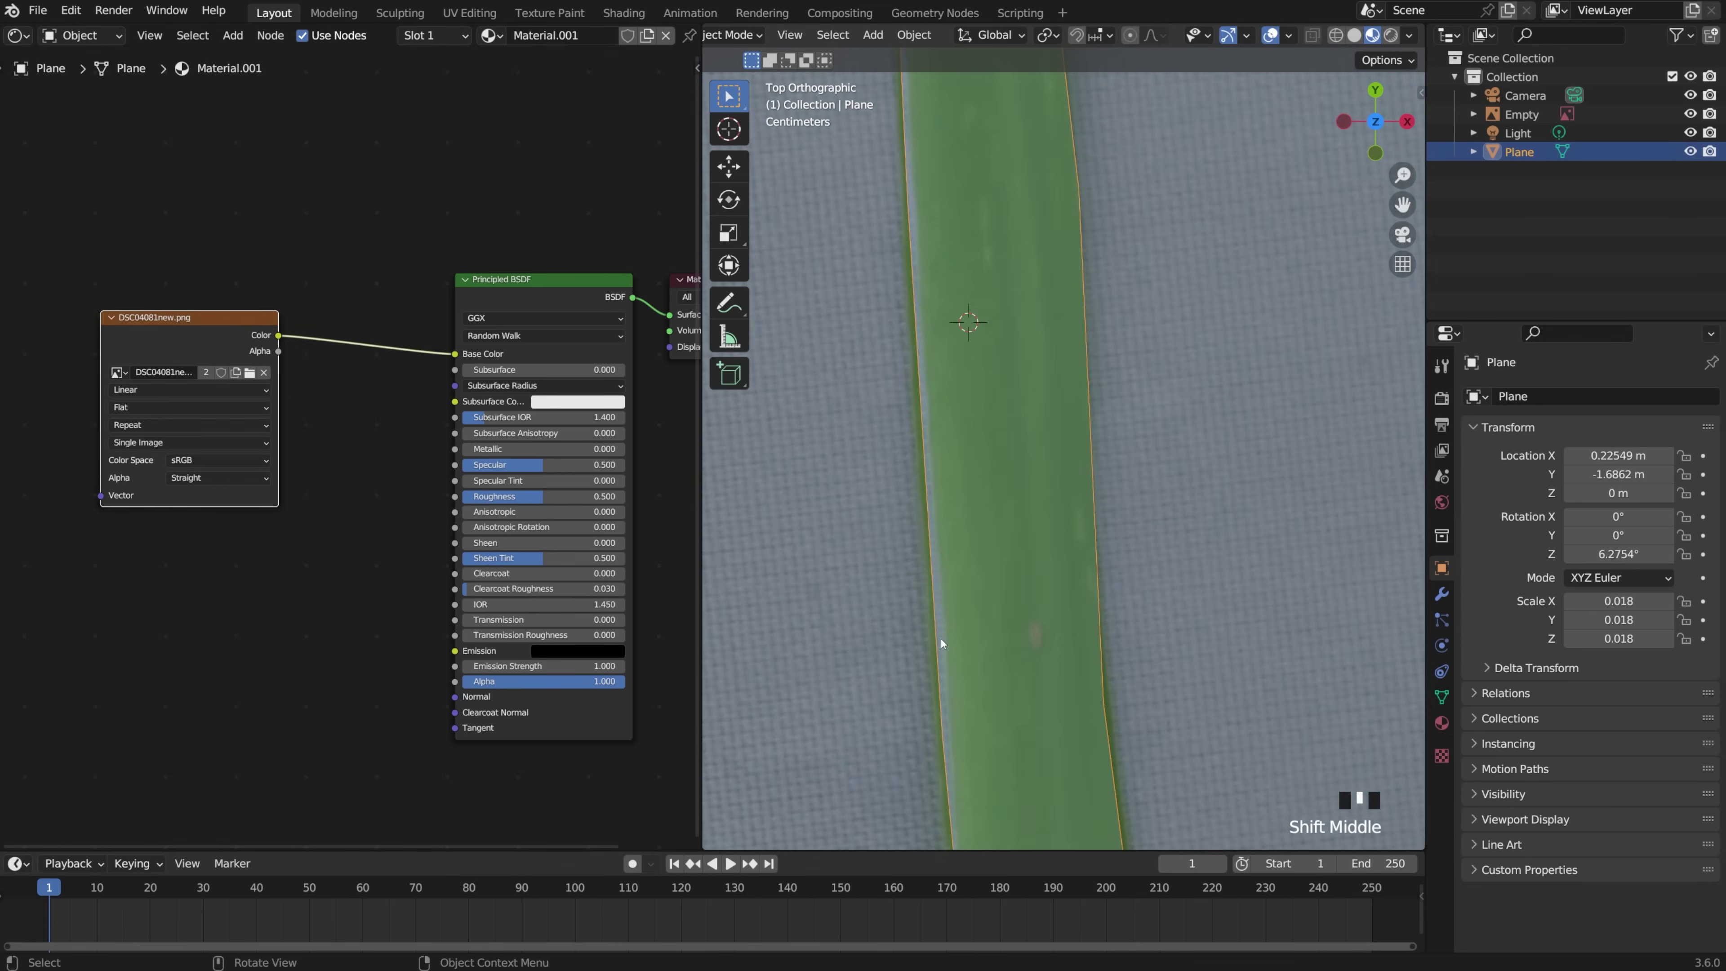
key(g)
right_click(898, 528)
click(16, 36)
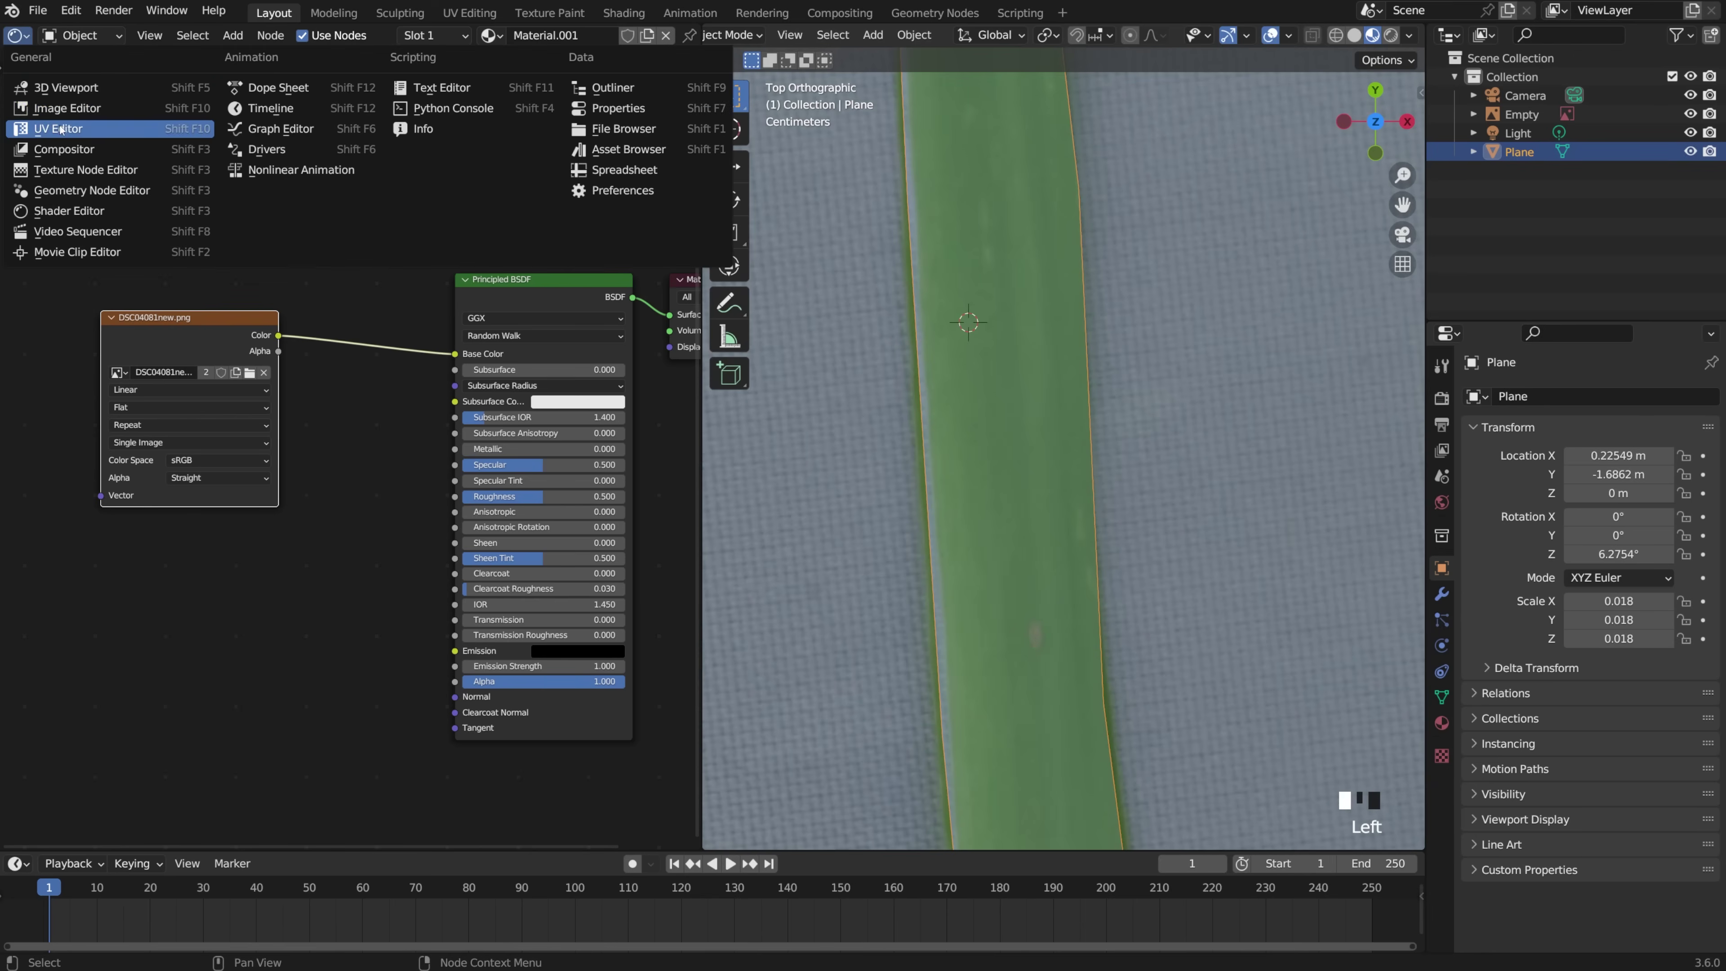
click(66, 129)
key(Tab)
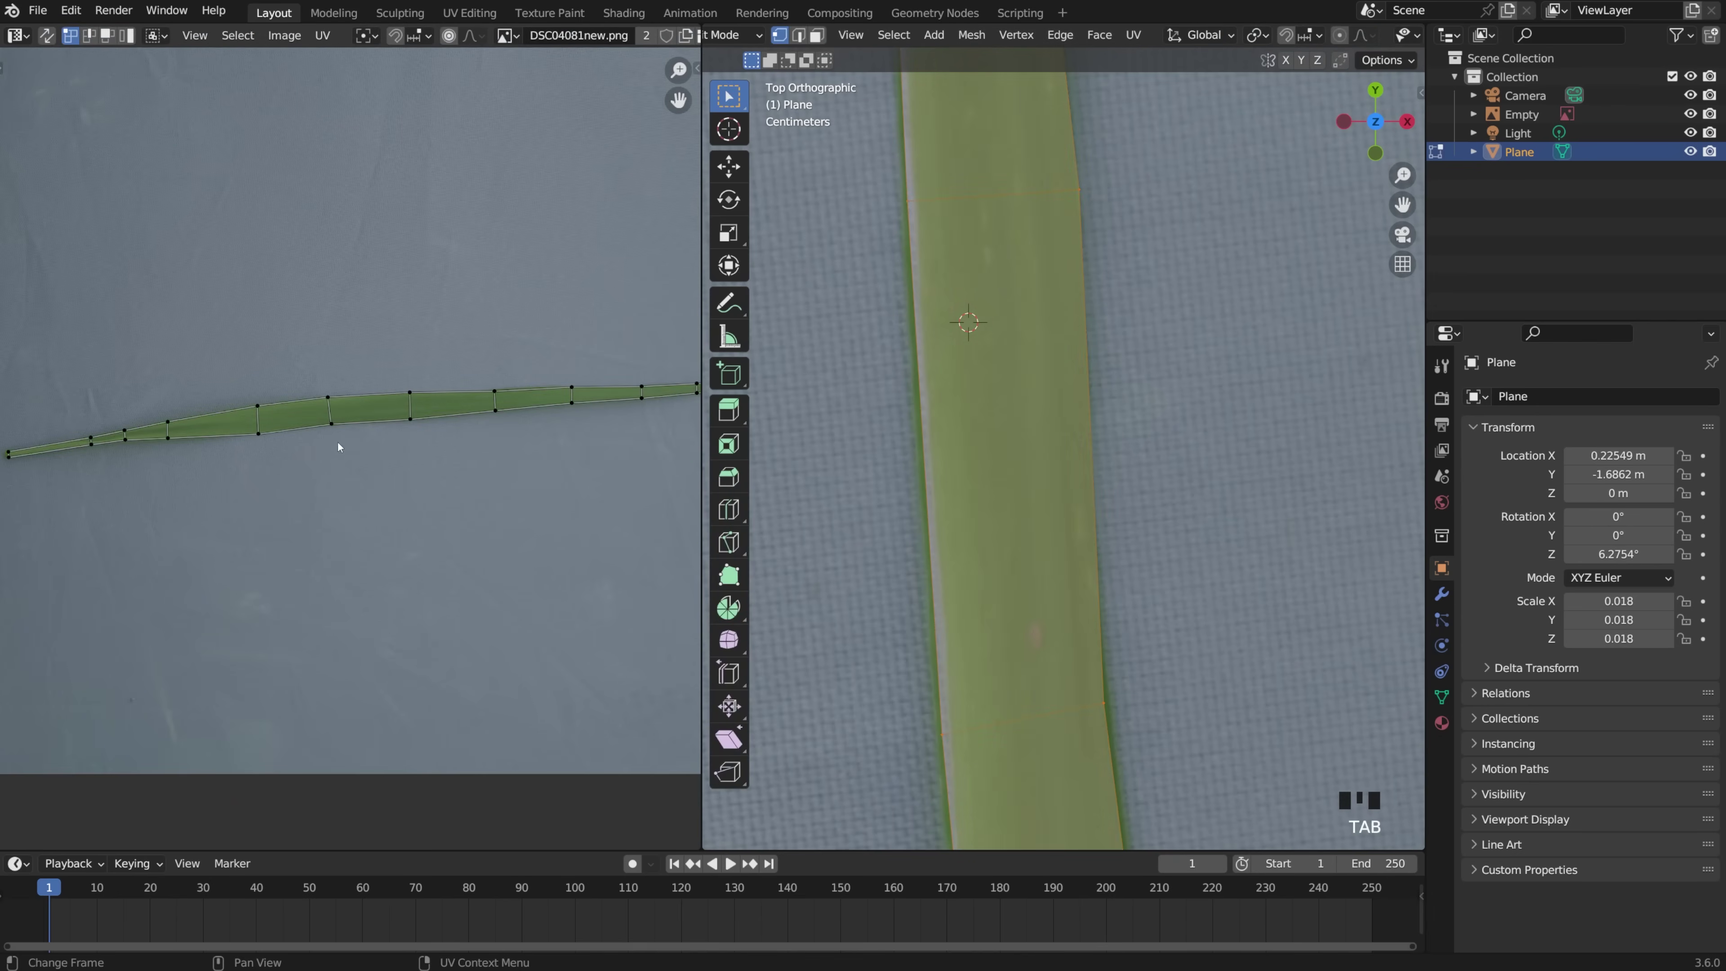
scroll(337, 441, up, 4)
shift+middle_drag(428, 303, 265, 480)
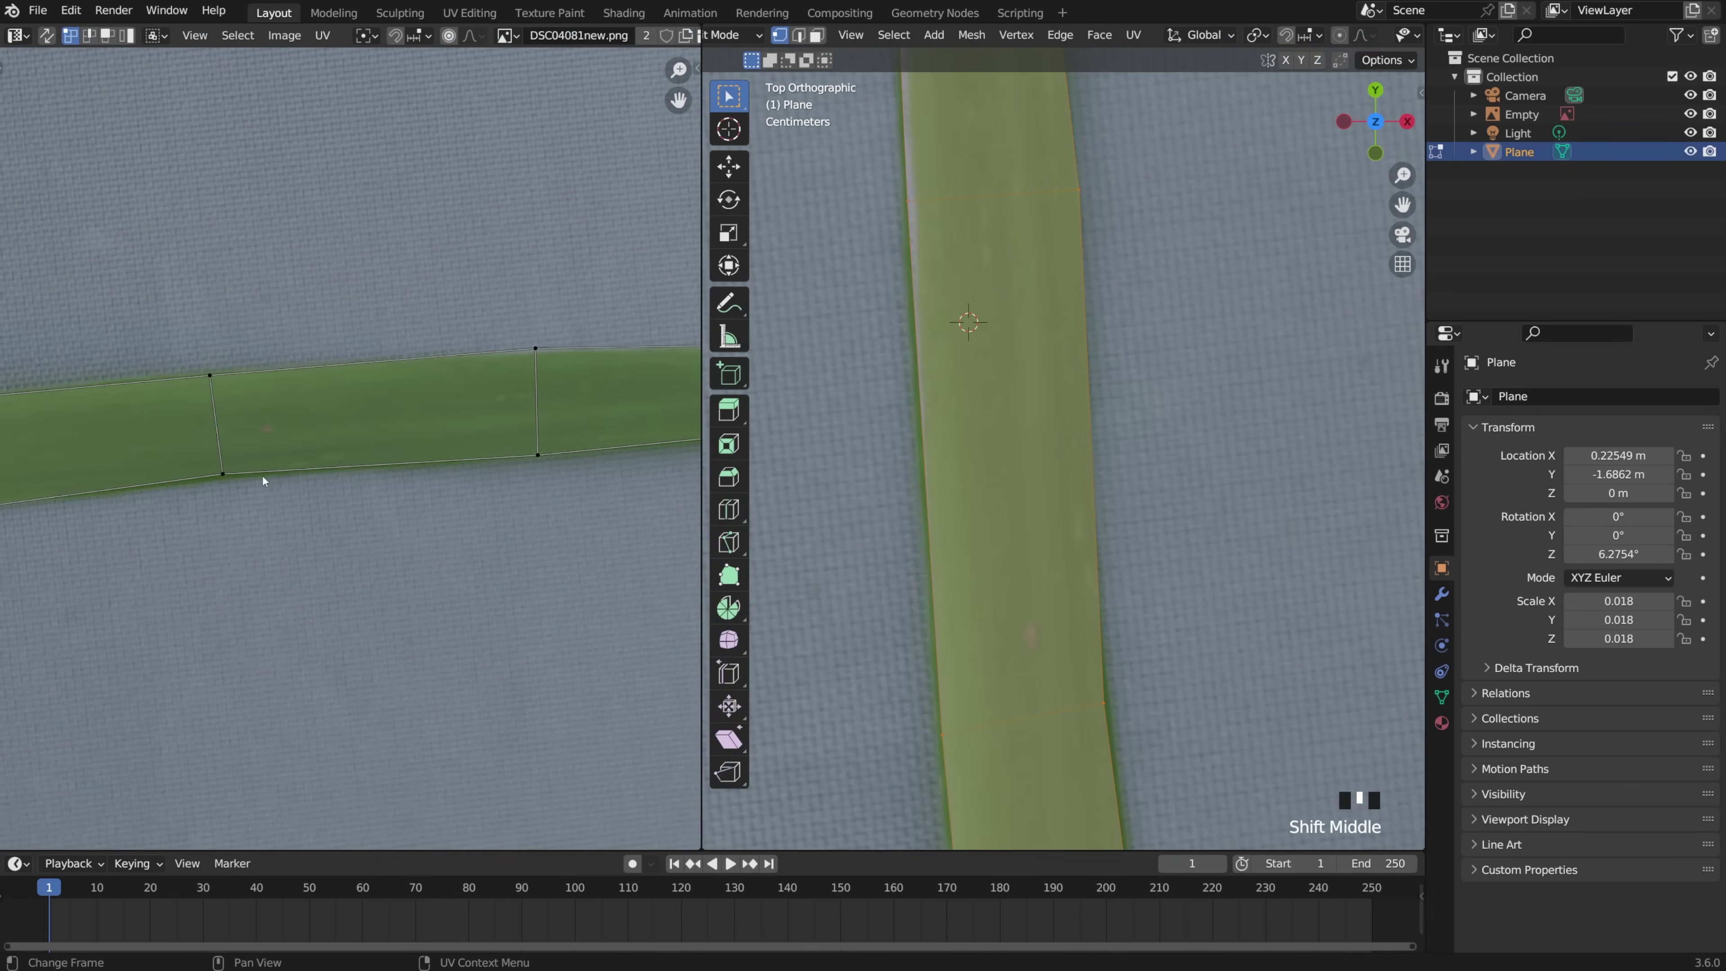
key(g)
click(465, 306)
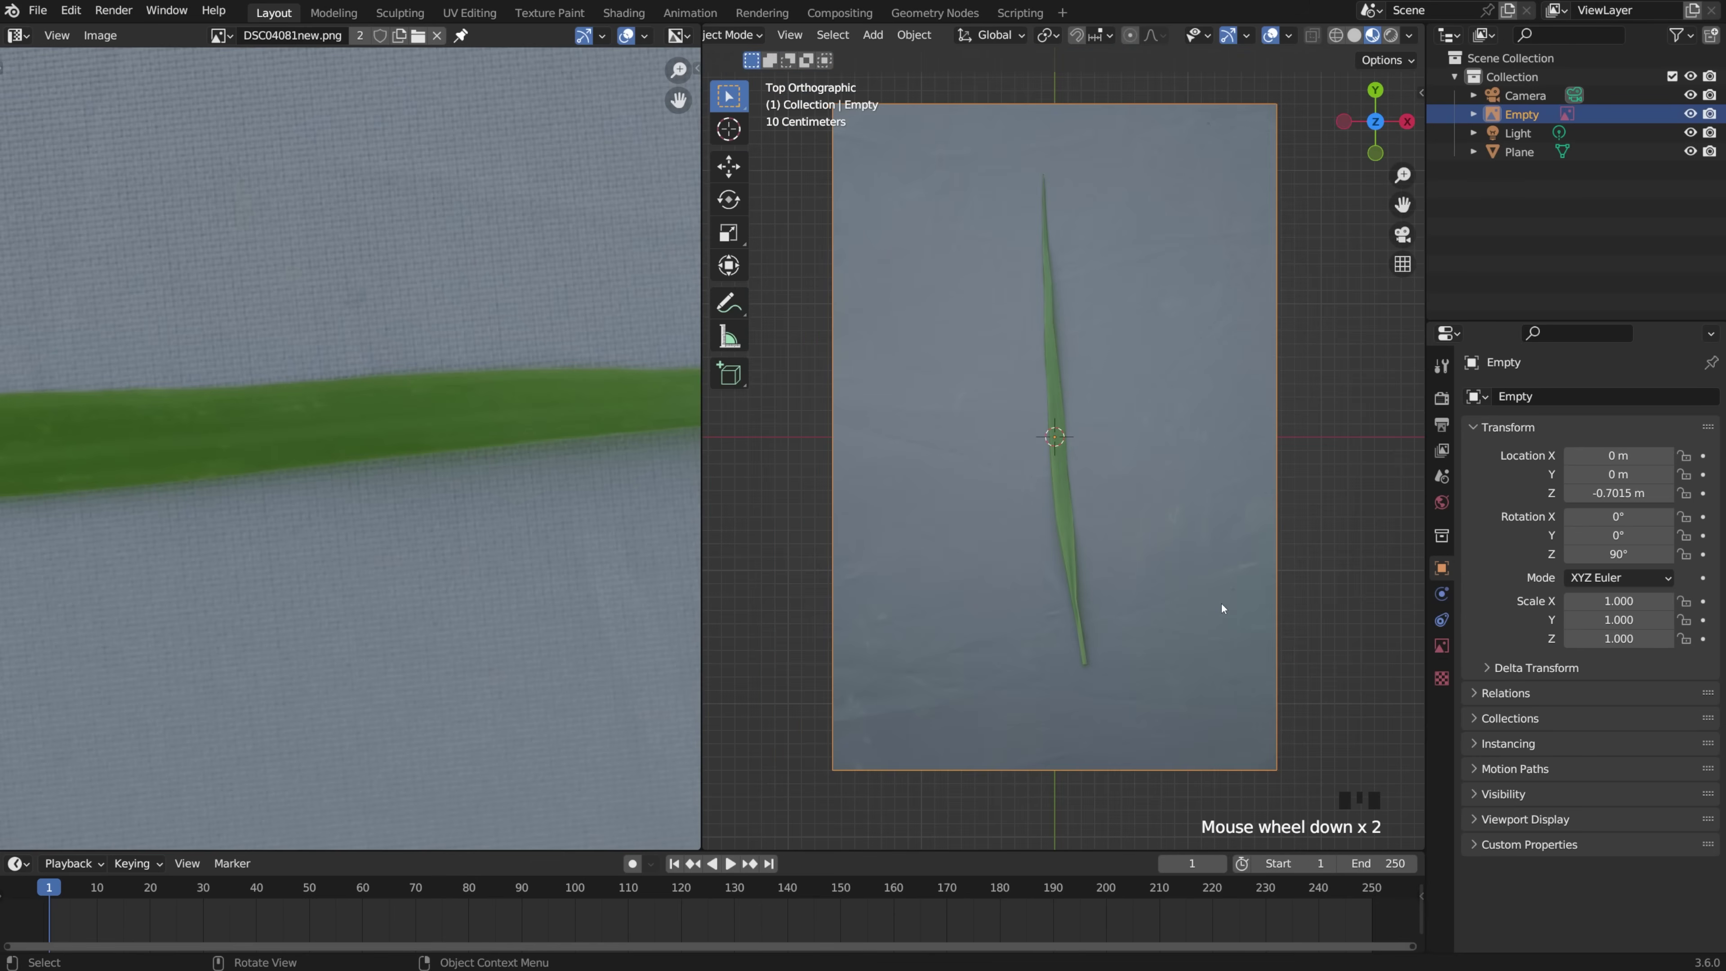
Step: Delete the reference image empty and select the grass blade
key(x)
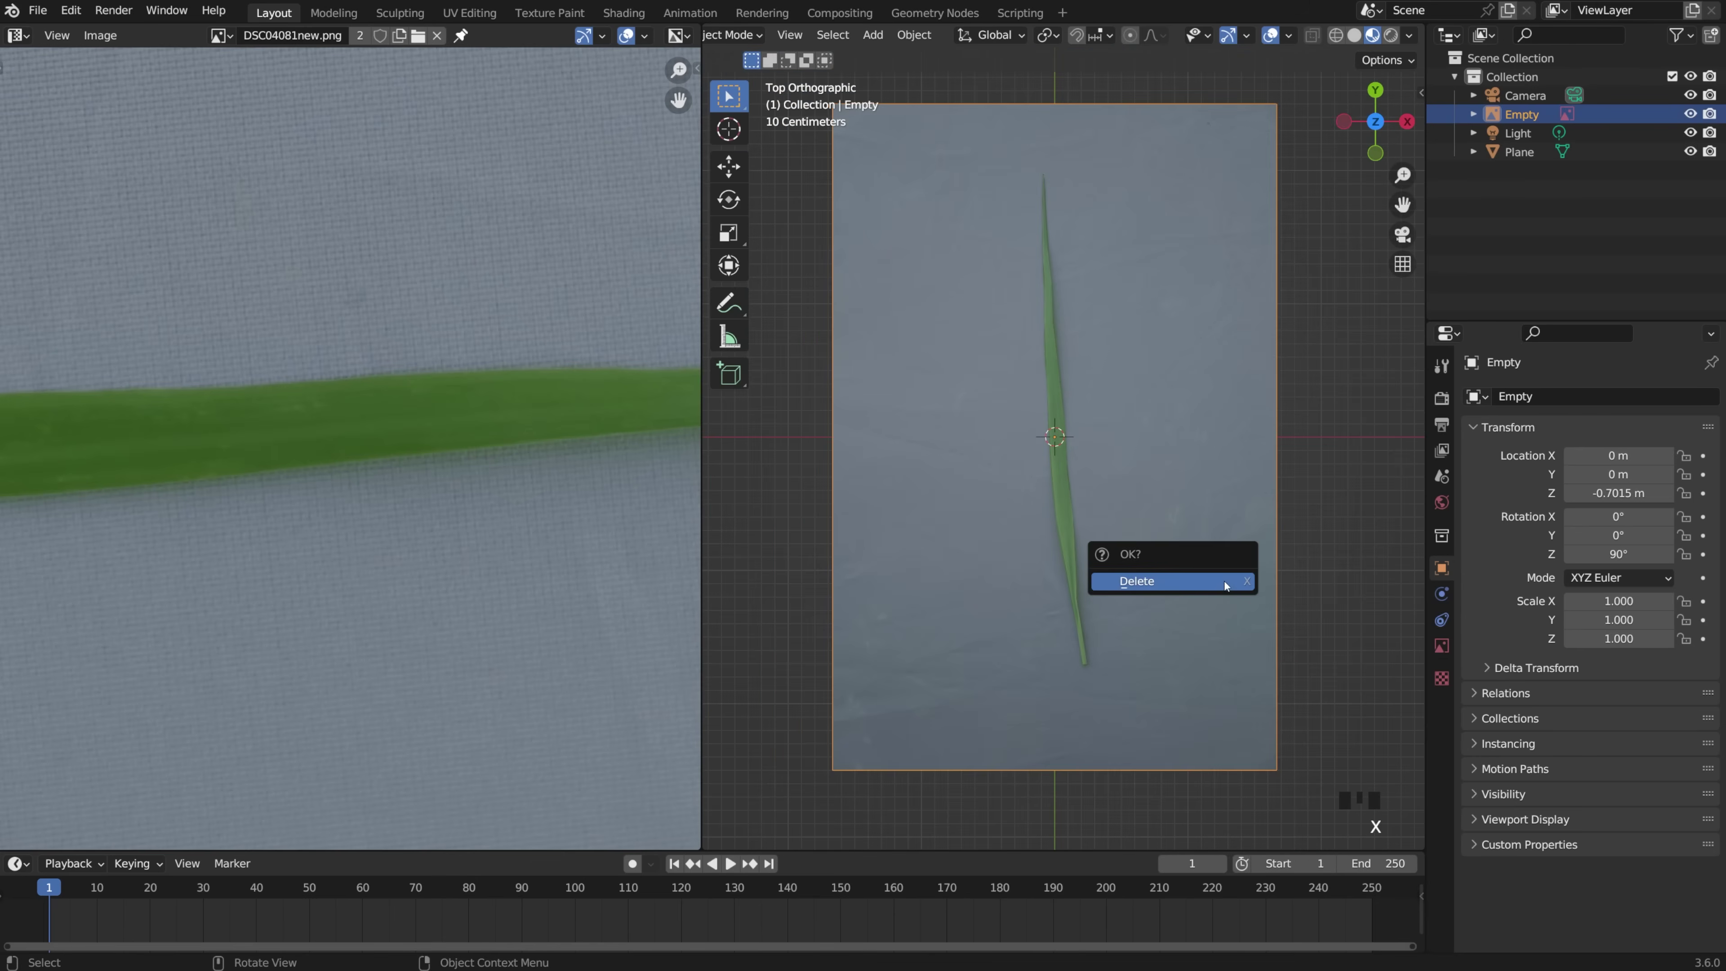
click(1225, 584)
click(1058, 488)
Step: Add a centred lengthwise loop cut down the middle of the grass blade in Edit Mode
scroll(1057, 488, up, 2)
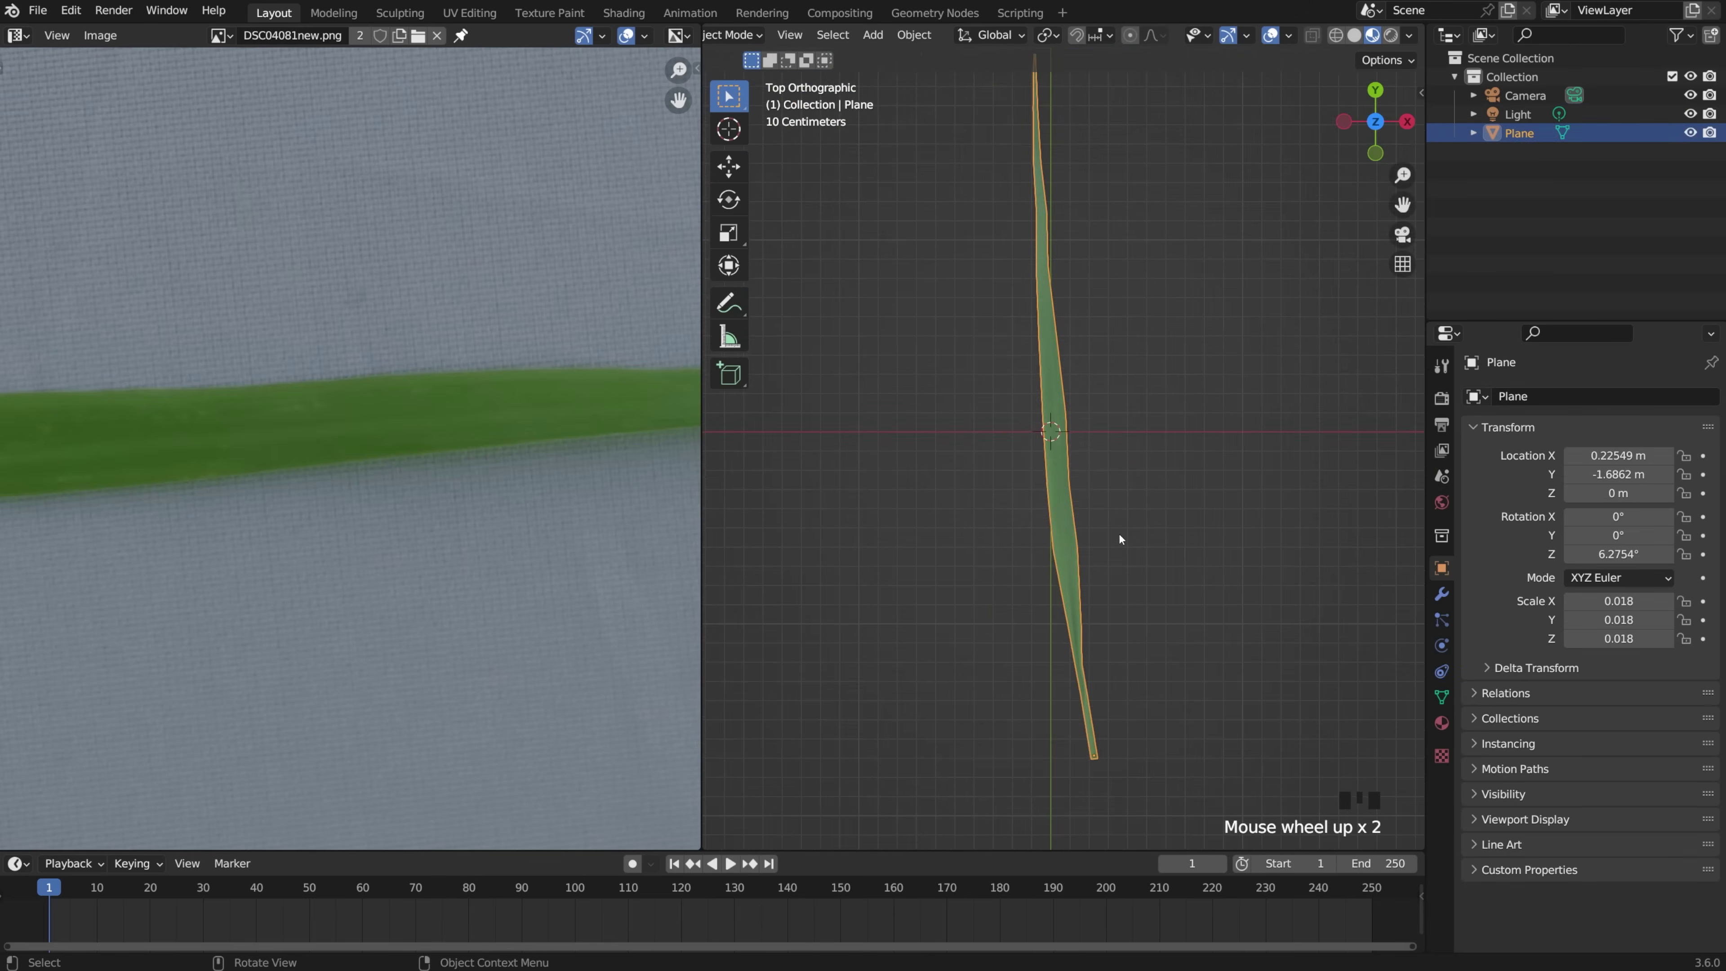
shift+middle_drag(1120, 535, 1071, 403)
key(Tab)
scroll(1069, 517, up, 2)
key(a)
key(a)
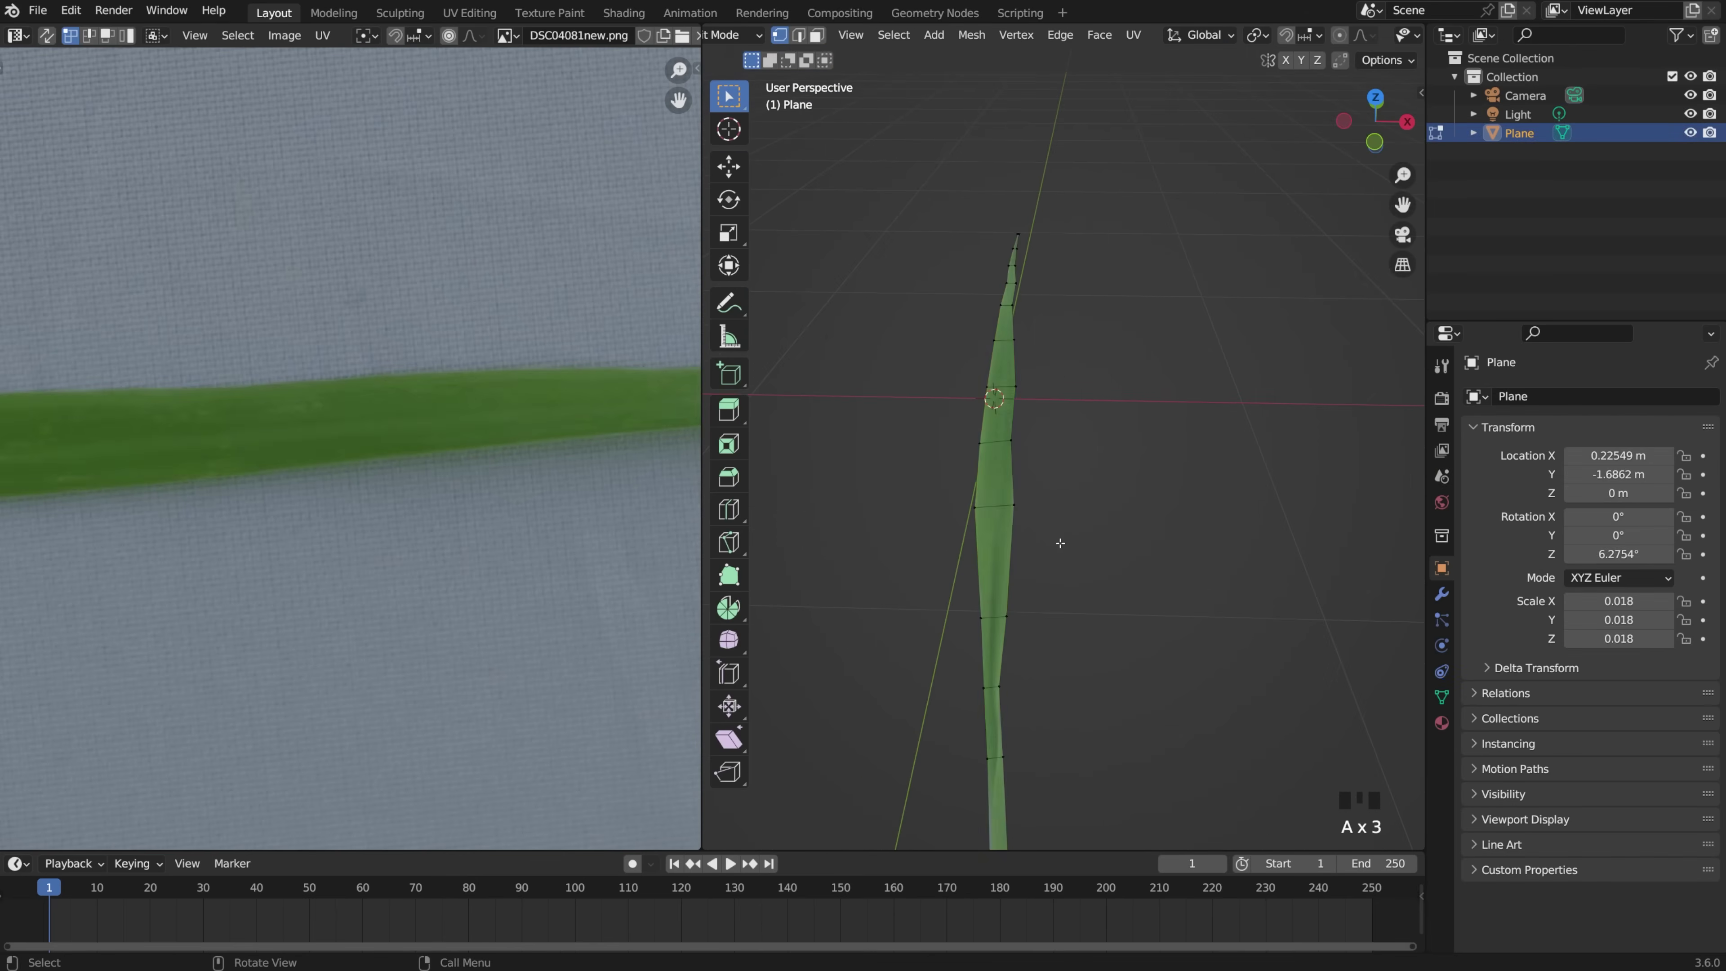
middle_drag(1059, 543, 1063, 470)
scroll(1063, 471, up, 1)
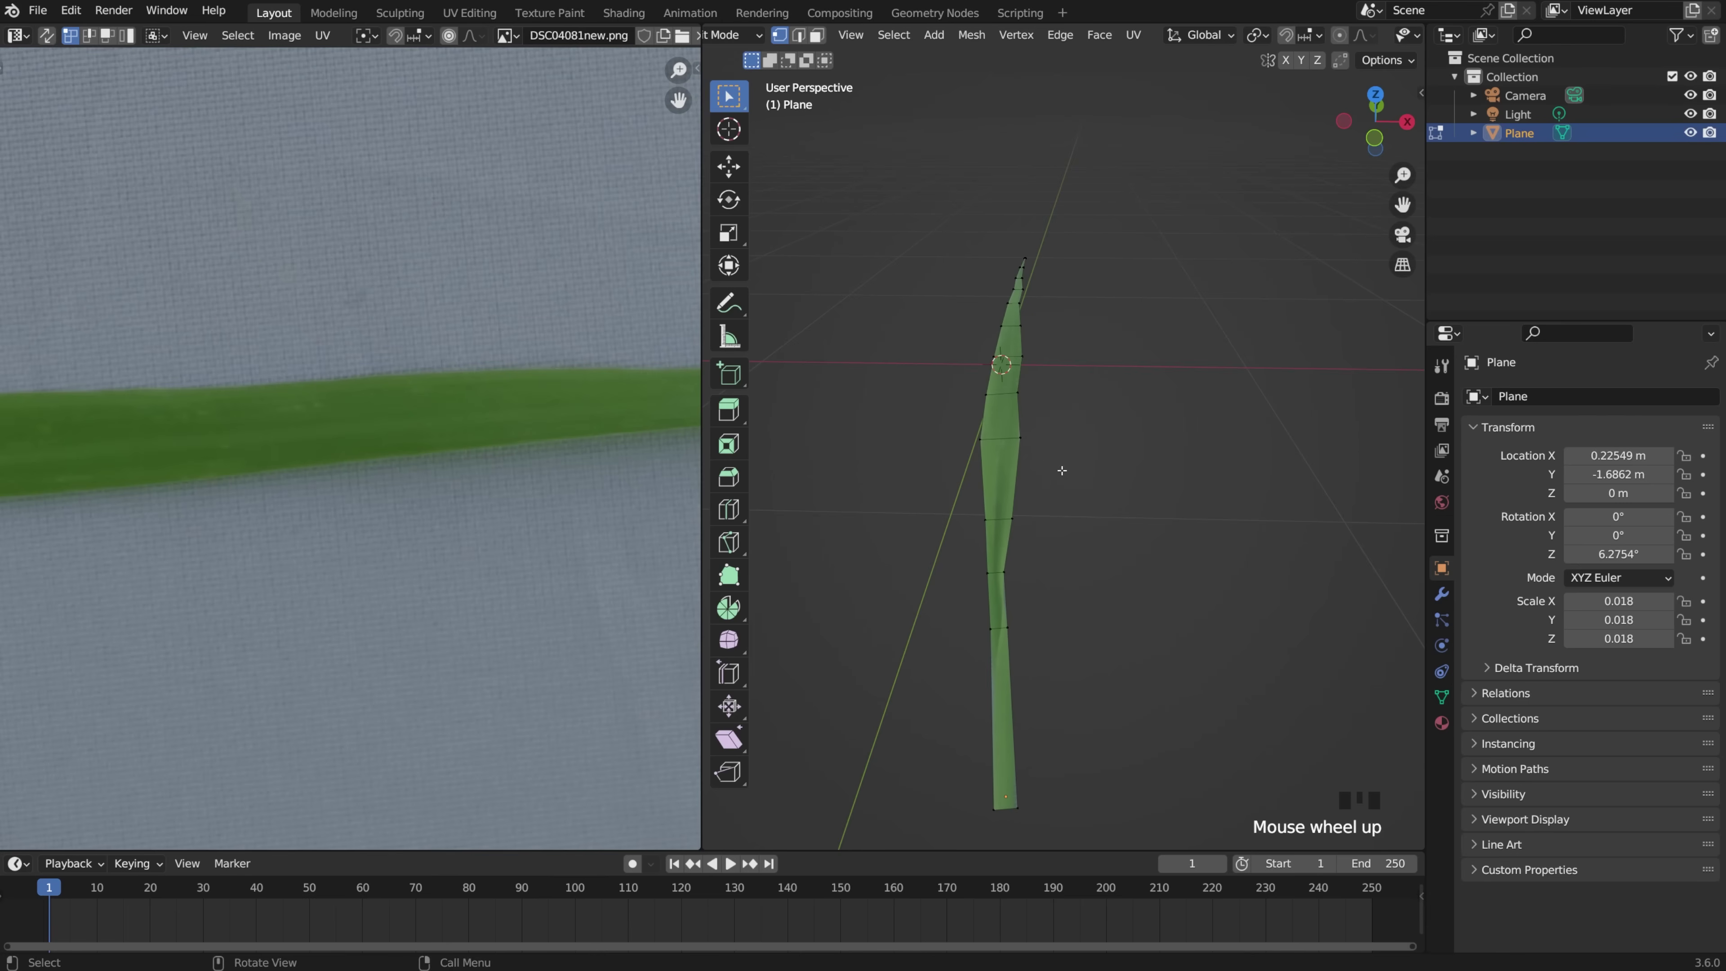
click(996, 521)
right_click(996, 521)
Step: Lower the blade's centre loop along the Z axis to form a crease and return to Object Mode
middle_drag(1017, 533, 1100, 430)
key(g)
key(z)
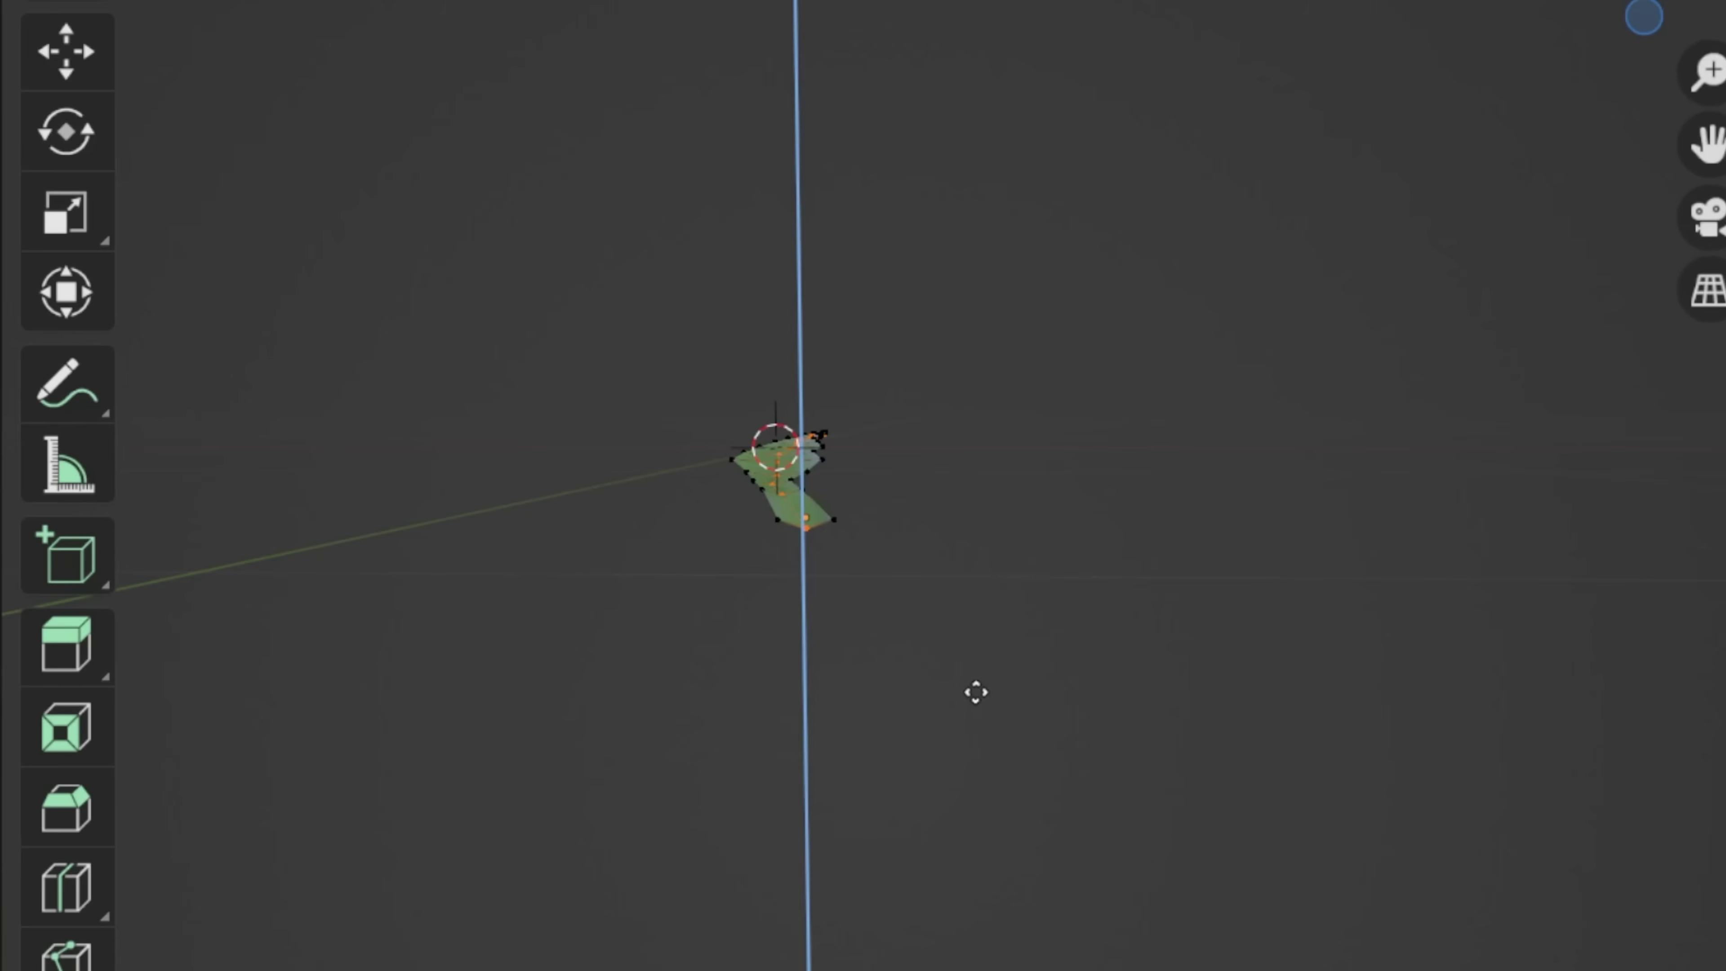
click(974, 695)
key(Tab)
middle_drag(975, 695, 915, 772)
scroll(914, 775, down, 3)
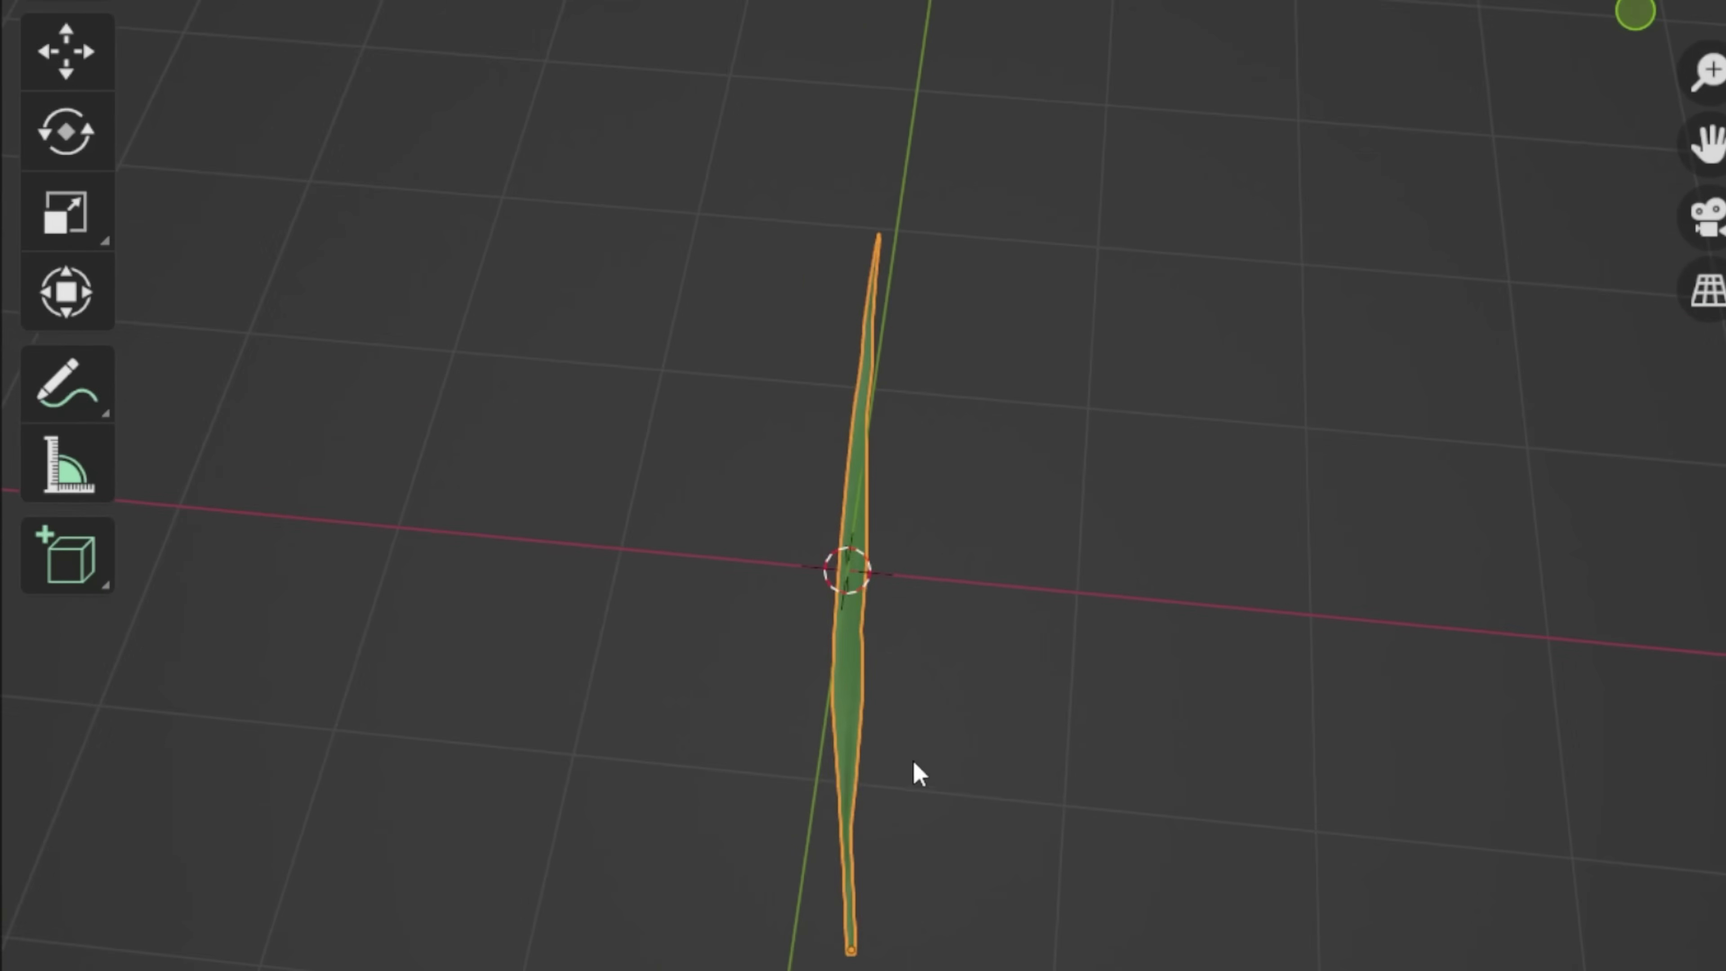
Step: Move the grass blade in top view away from the origin to about X -2.65 m
key(r)
key(r)
key(KP_7)
key(g)
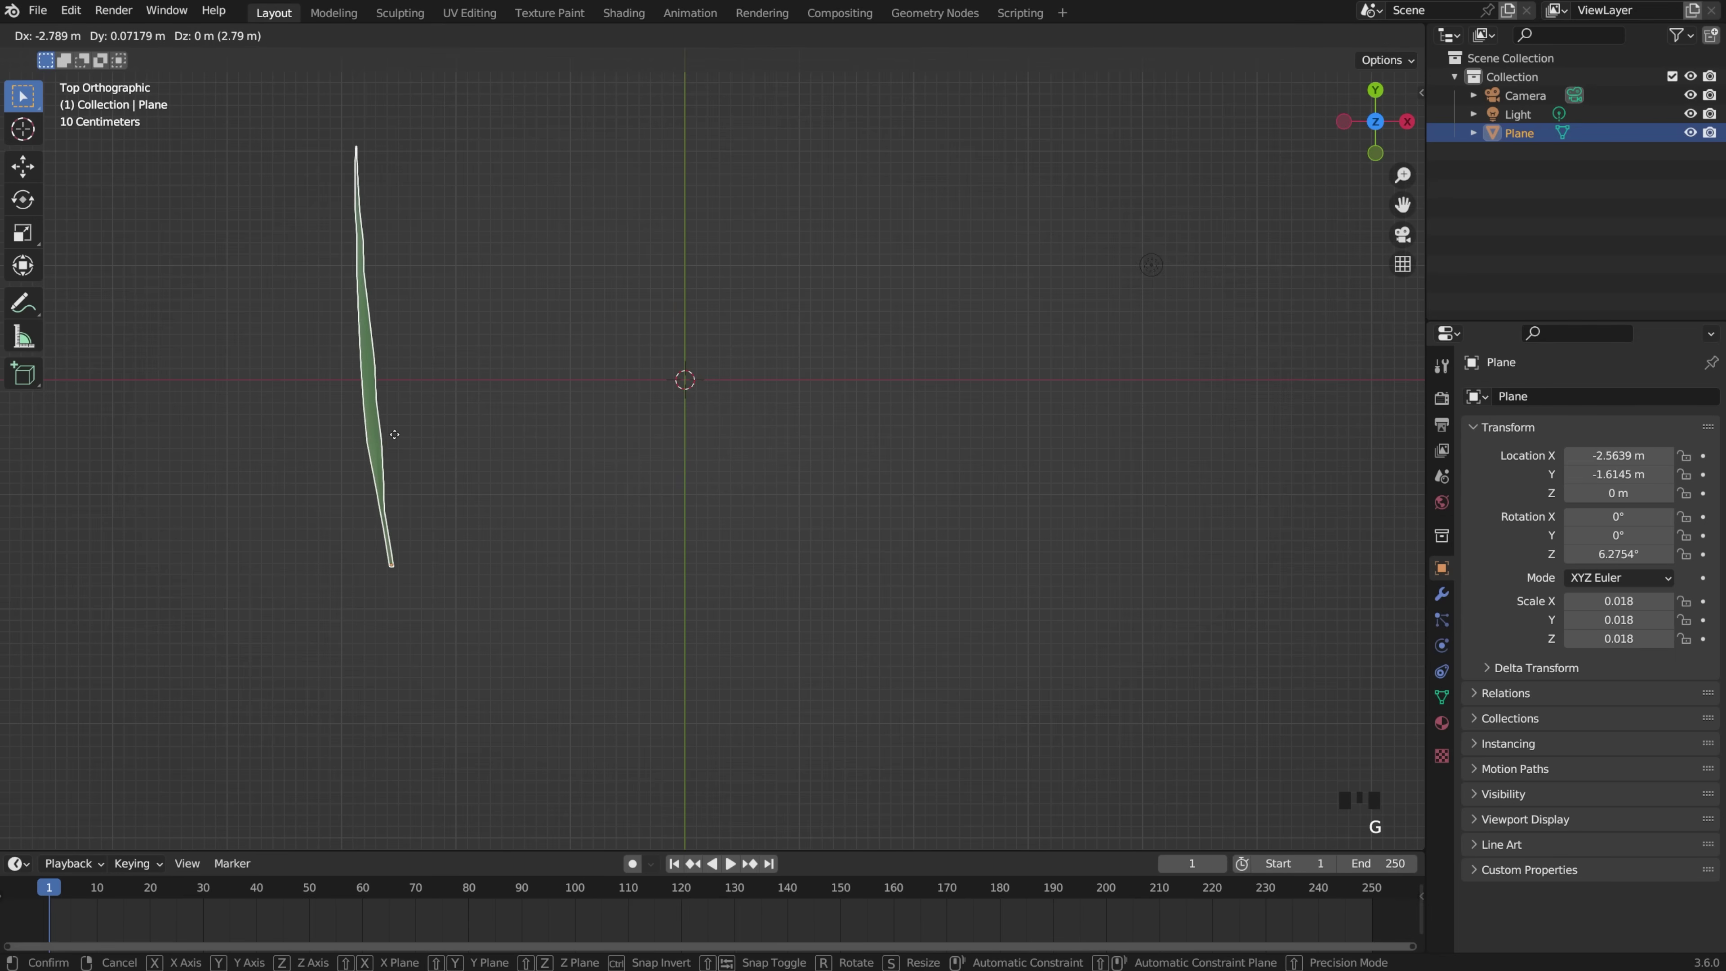
click(387, 440)
Step: Add DSC04091.JPG as a reference image and rotate it
key(shift+a)
mouse_move(741, 601)
click(835, 604)
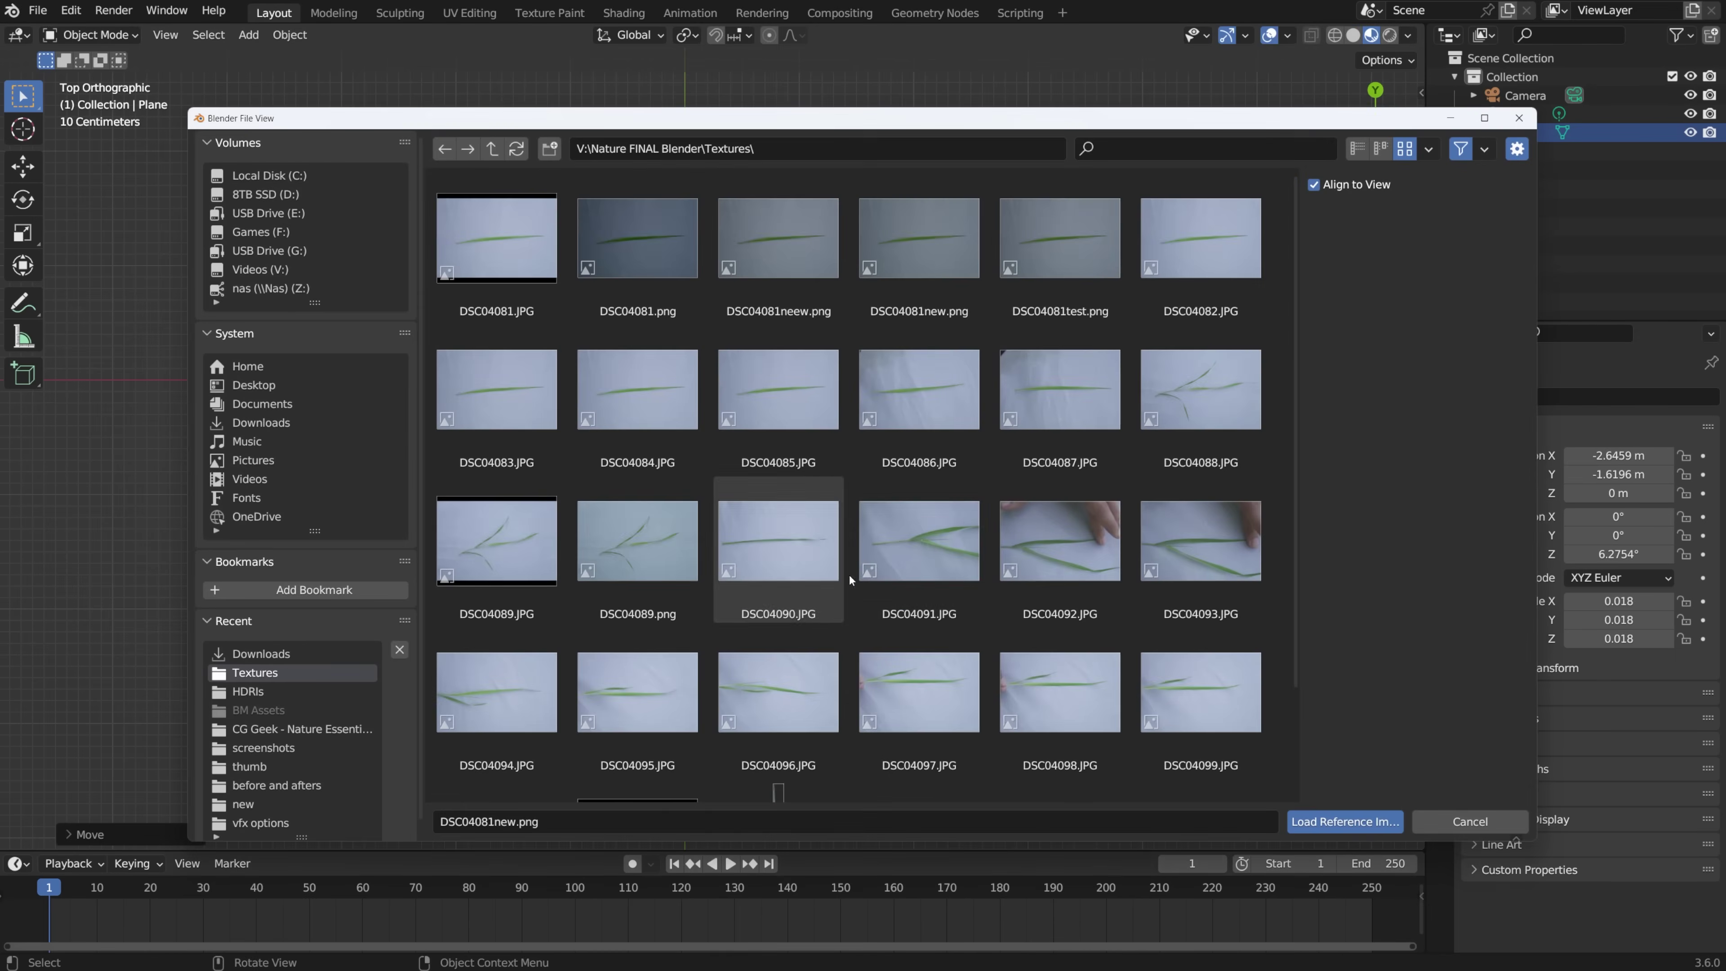
double_click(966, 568)
key(r)
key(r)
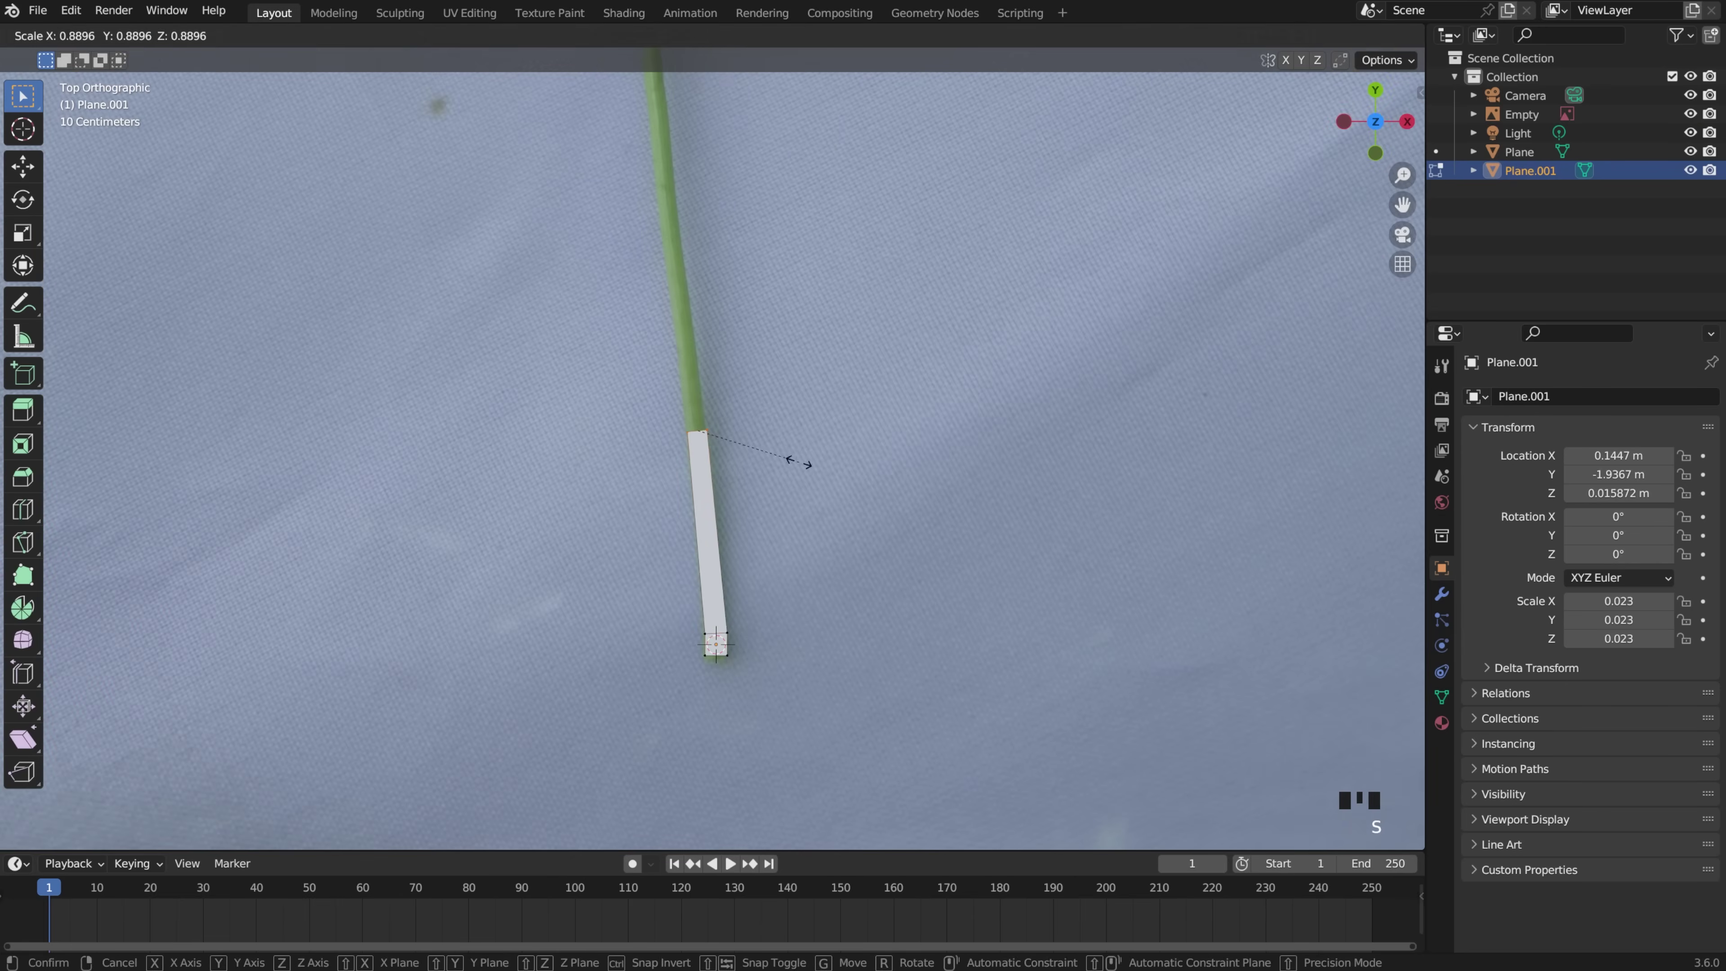
Step: Extrude the new plane in segments along the stem in the photo and unwrap it
shift+middle_drag(798, 463, 835, 597)
key(e)
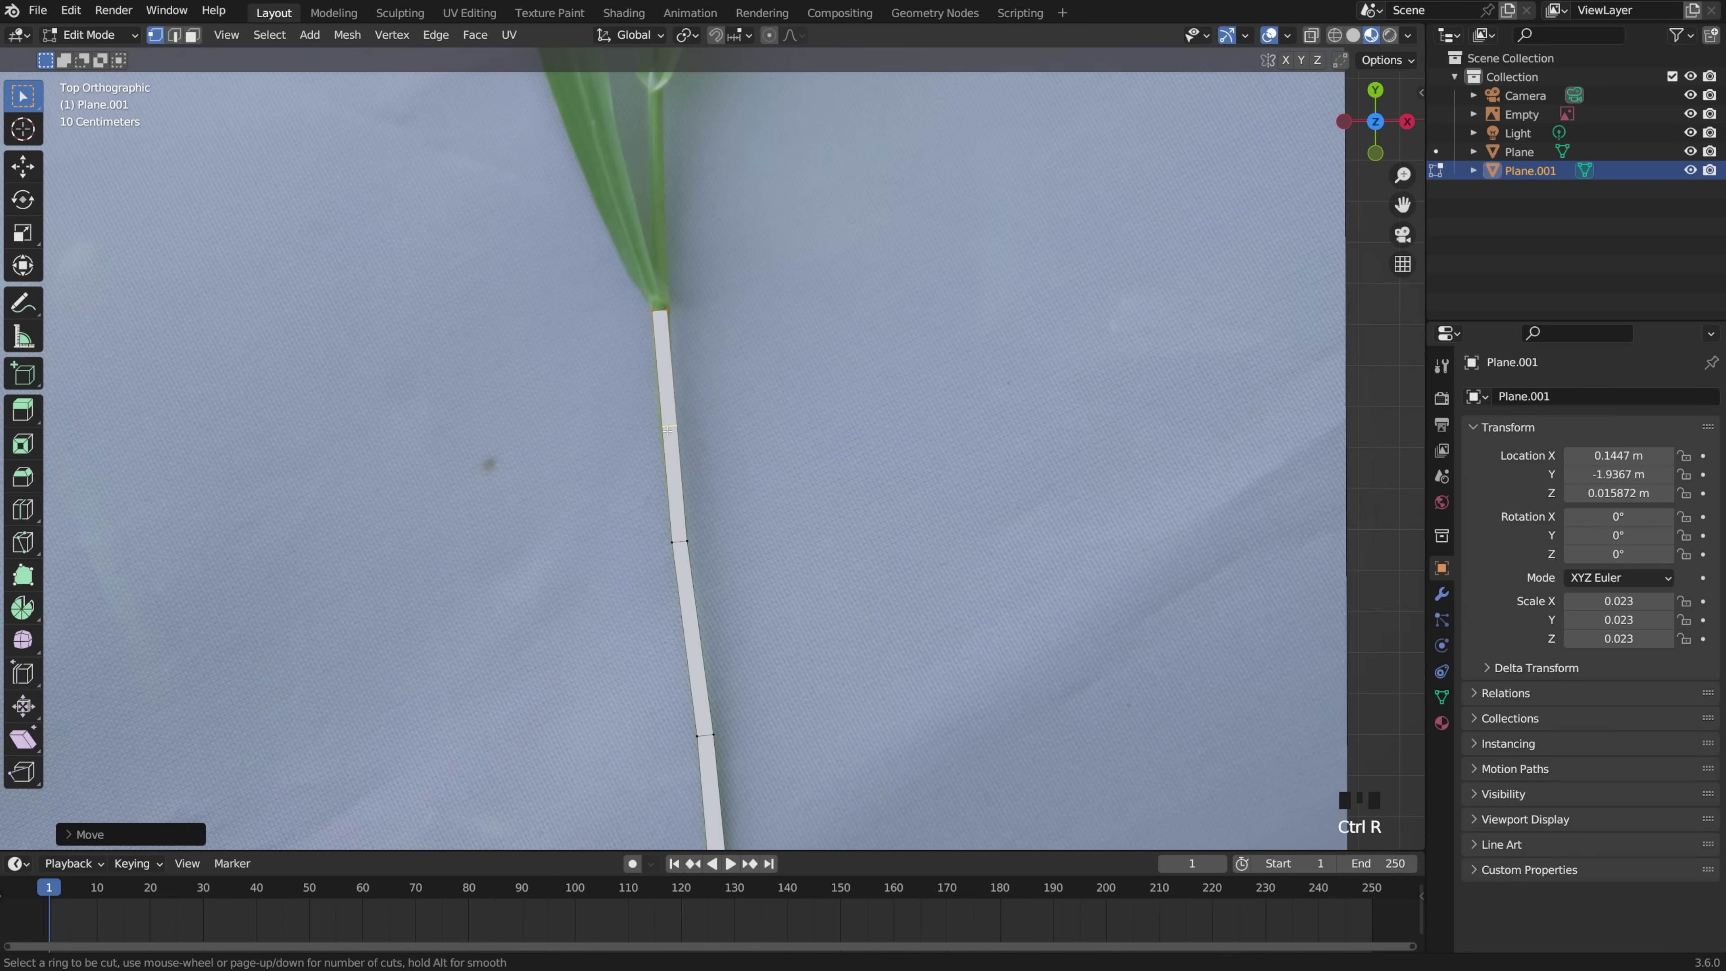
key(u)
click(793, 519)
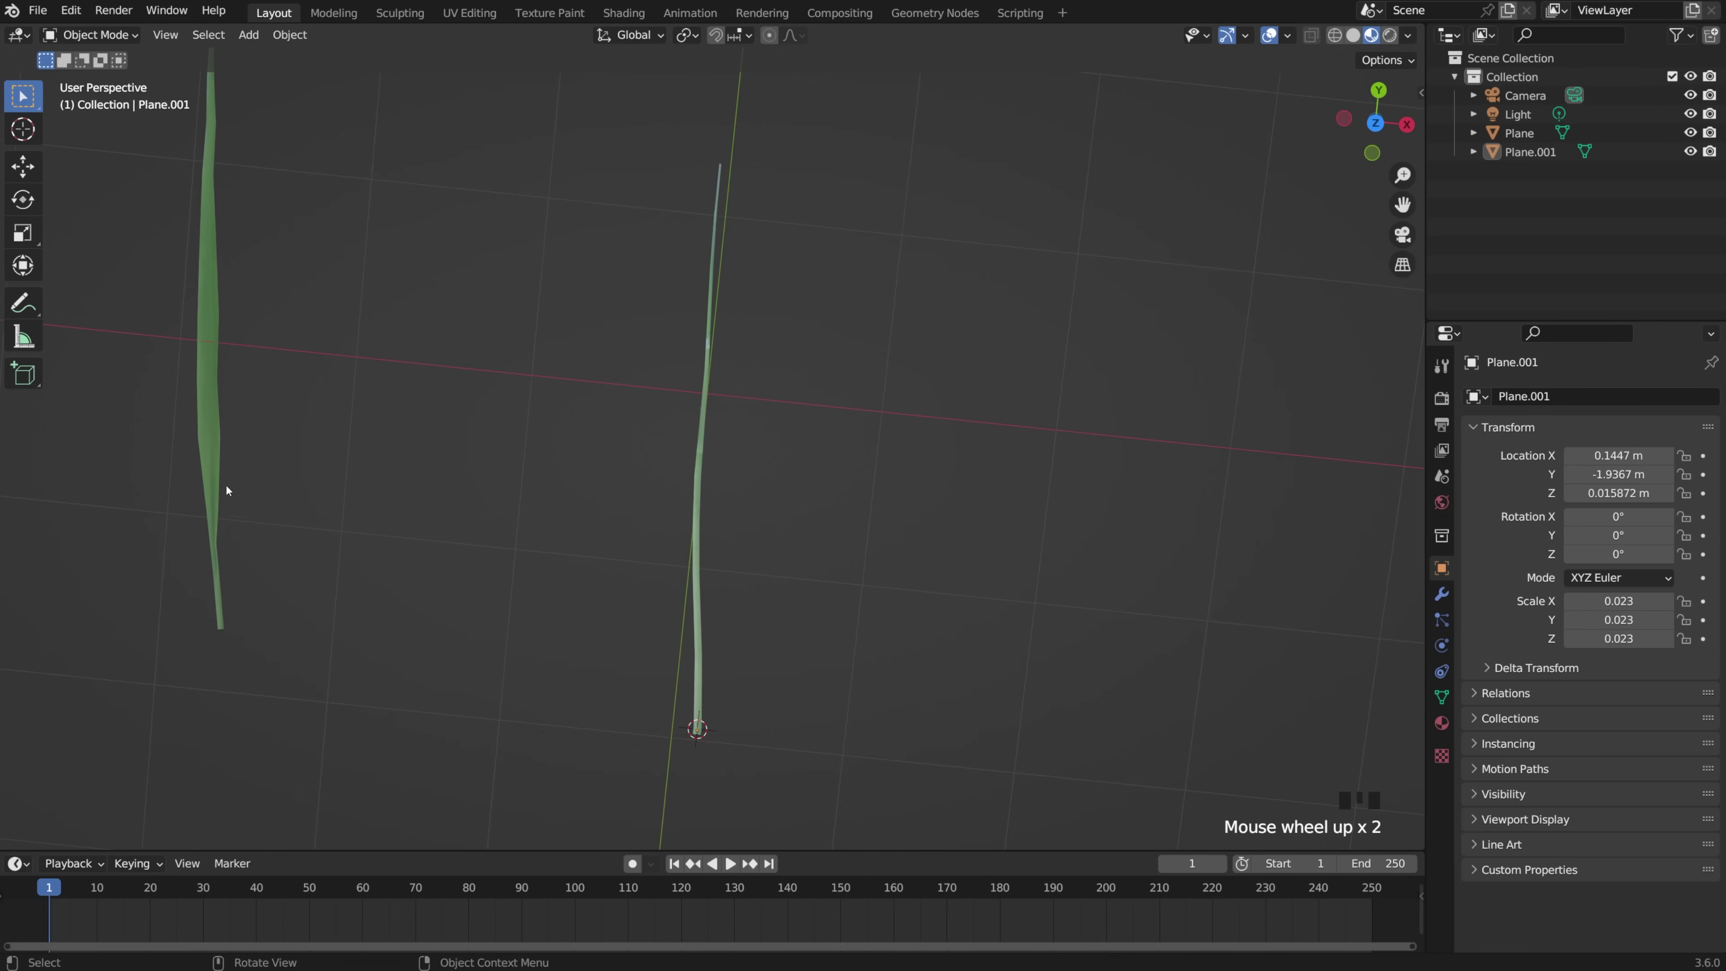
Step: Duplicate the grass blade and move the copy's base next to the middle of the stem
click(216, 481)
key(shift+d)
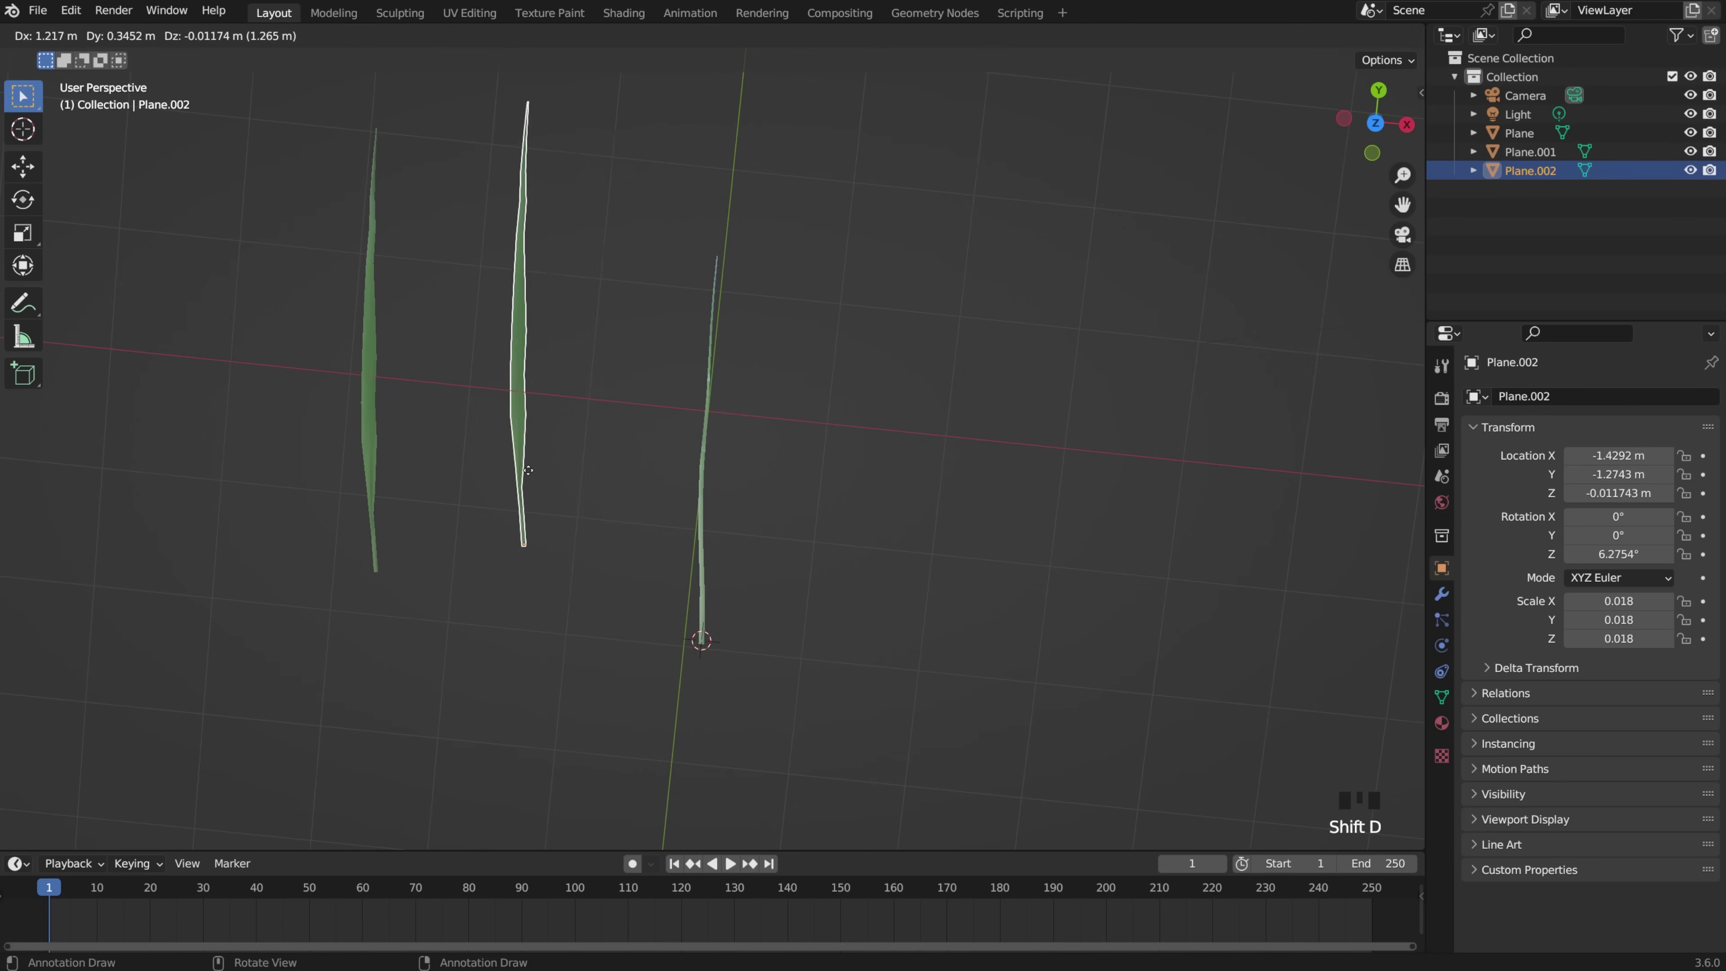
click(568, 529)
scroll(568, 530, up, 3)
key(g)
click(790, 348)
Step: Rotate the duplicated leaf so it angles away to the stem's left side and set its base on the stem
key(r)
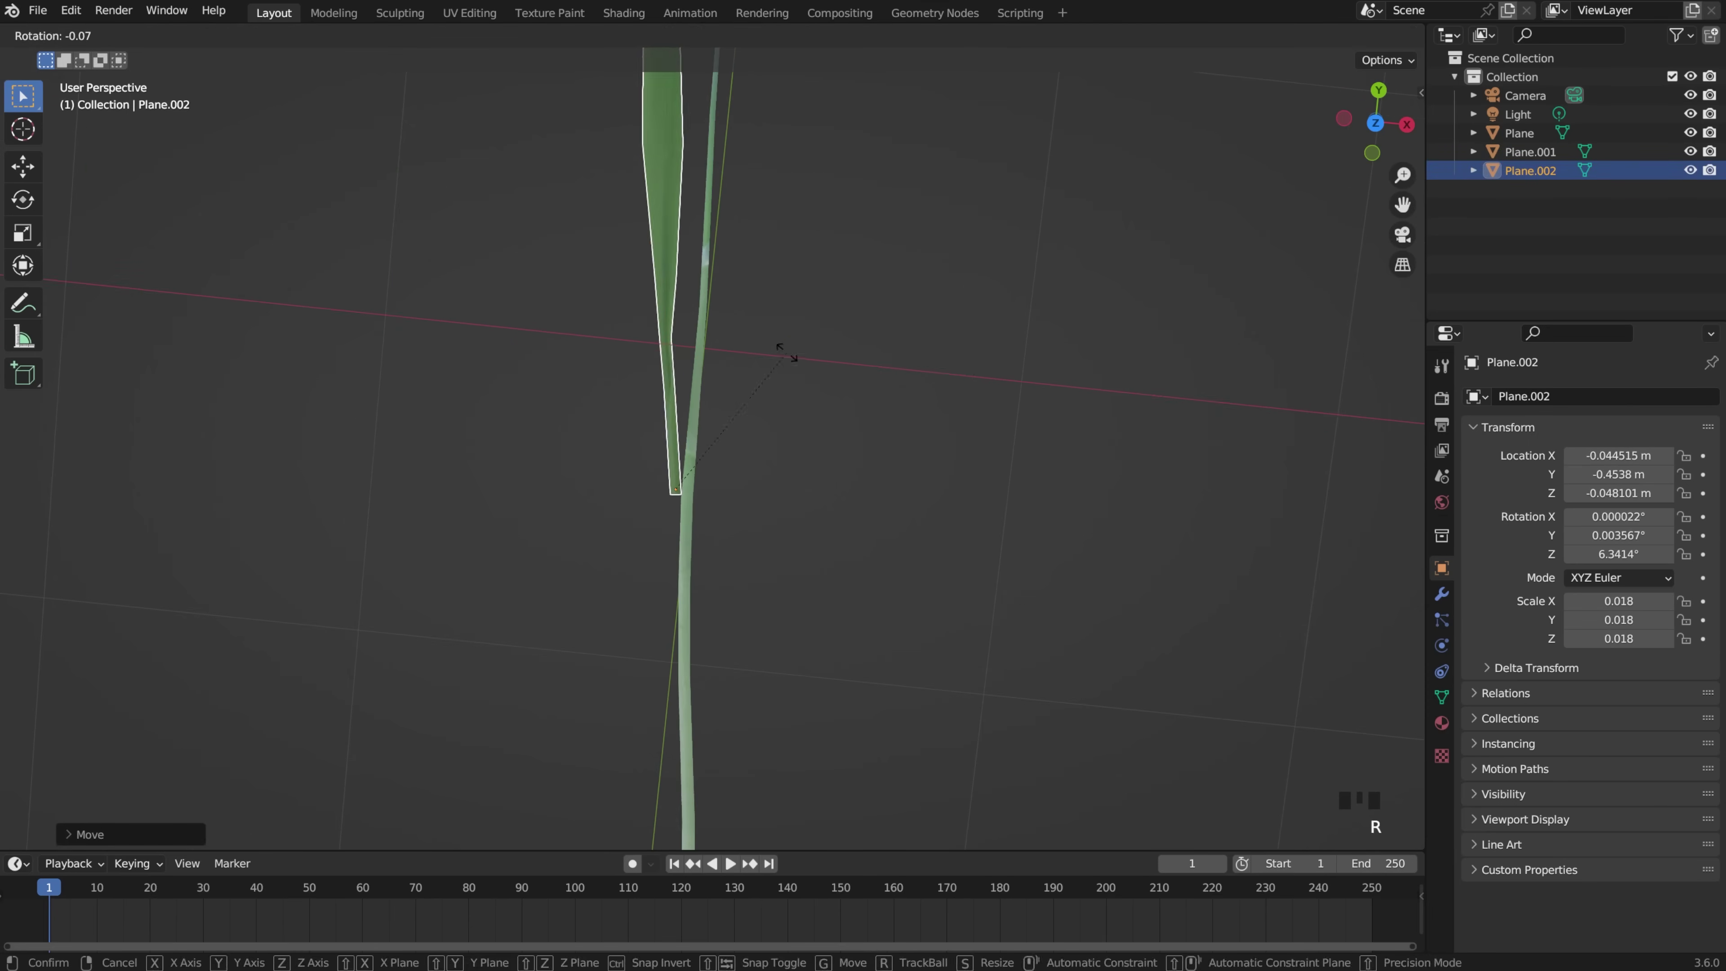
key(r)
click(755, 160)
key(g)
click(760, 149)
middle_drag(761, 151, 865, 239)
scroll(734, 480, up, 2)
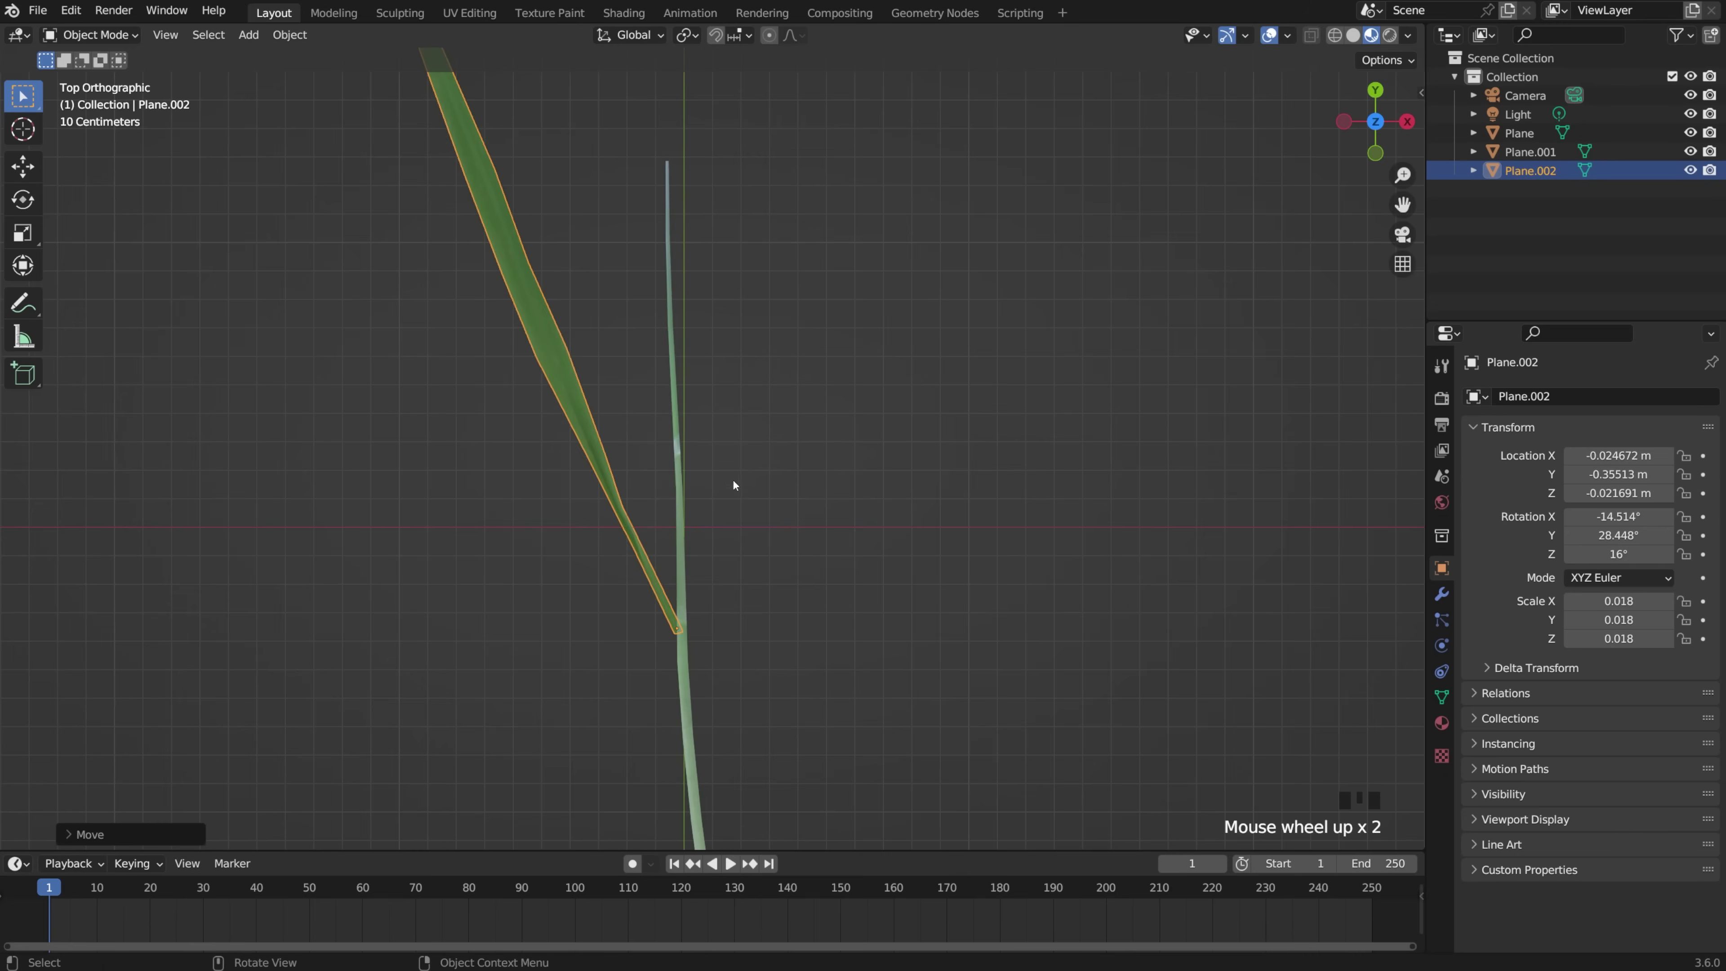
Step: Duplicate the attached leaf, rotate the copy toward the stem's right side and place its base higher on the stem
key(shift+d)
click(846, 314)
key(r)
key(r)
click(734, 527)
key(g)
click(650, 533)
middle_drag(651, 532, 736, 480)
scroll(740, 495, up, 1)
Step: Join both attached leaves and the stem into one object with the stem as the active object
drag(823, 579, 544, 322)
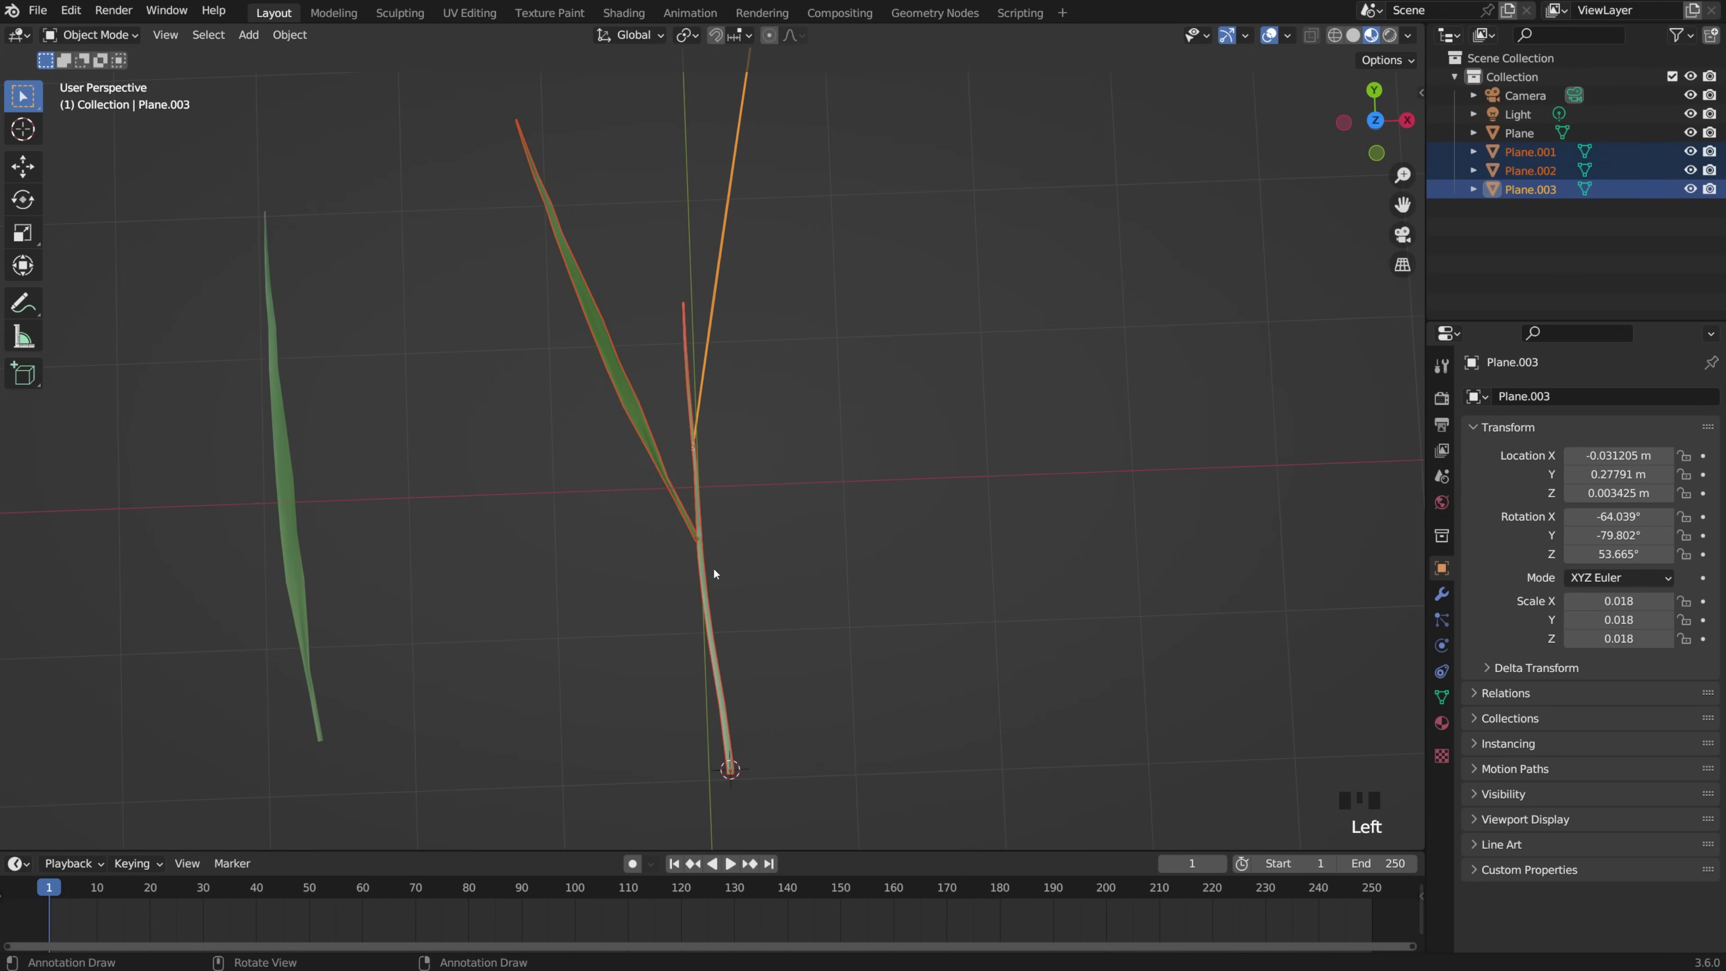
shift+click(725, 699)
key(ctrl+j)
Step: Bend the left leaf by moving and rotating its tip with proportional editing in Edit Mode
key(r)
key(r)
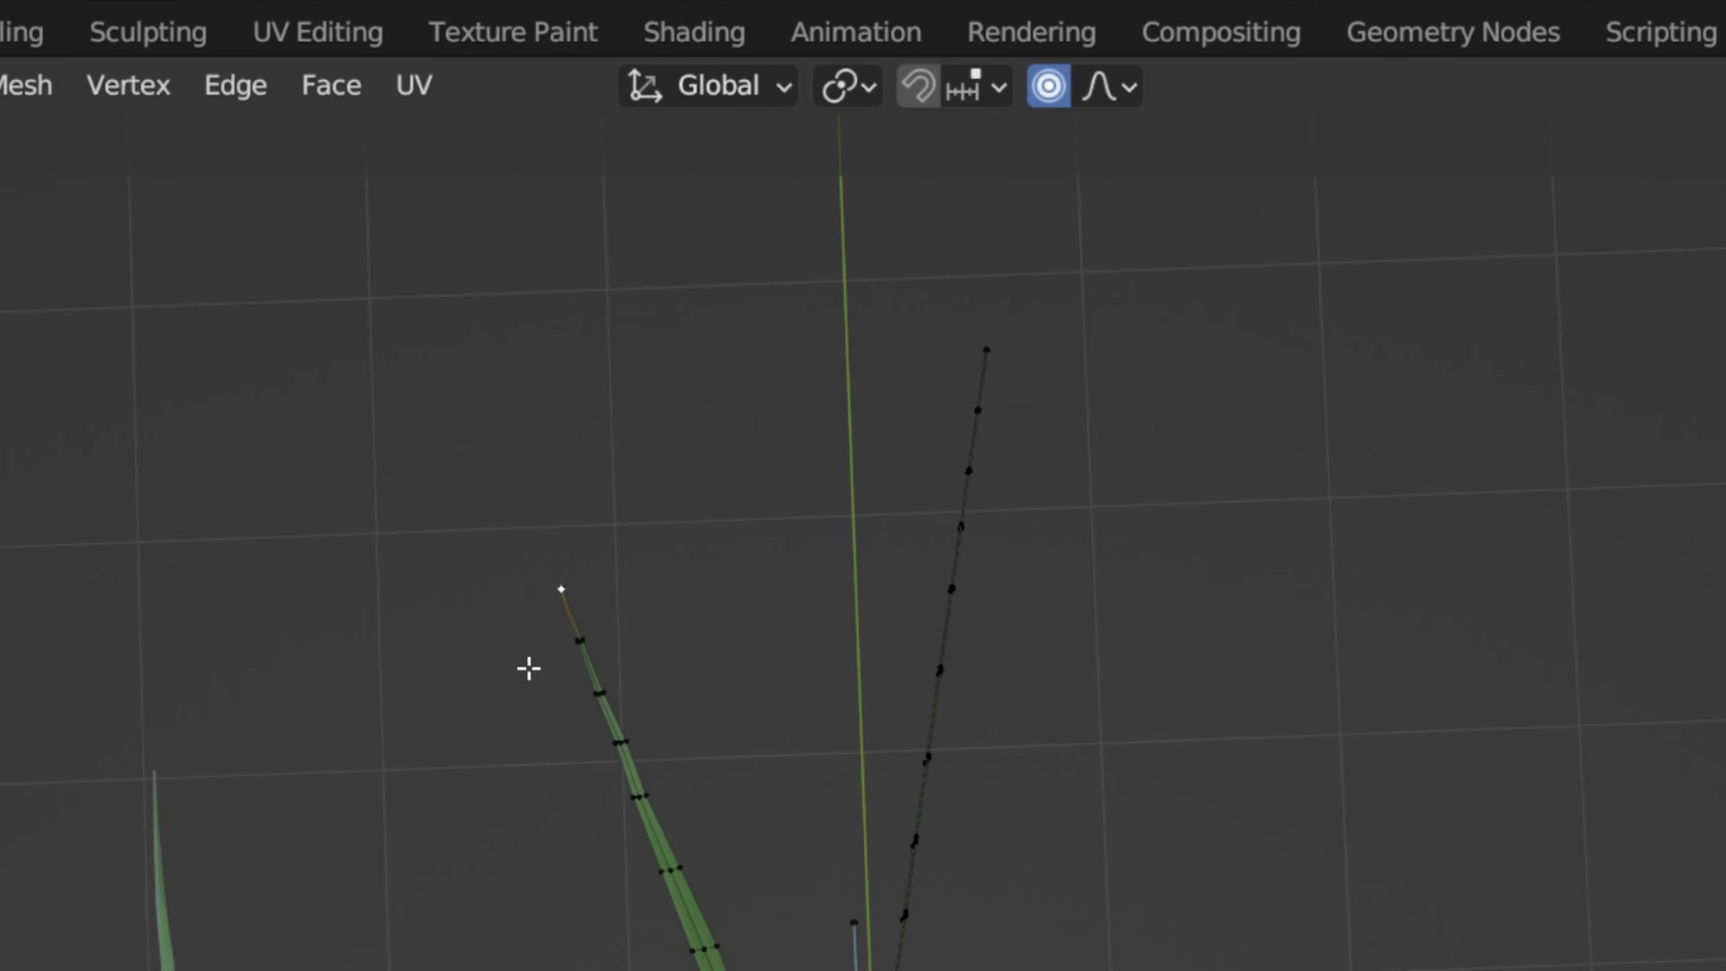
key(g)
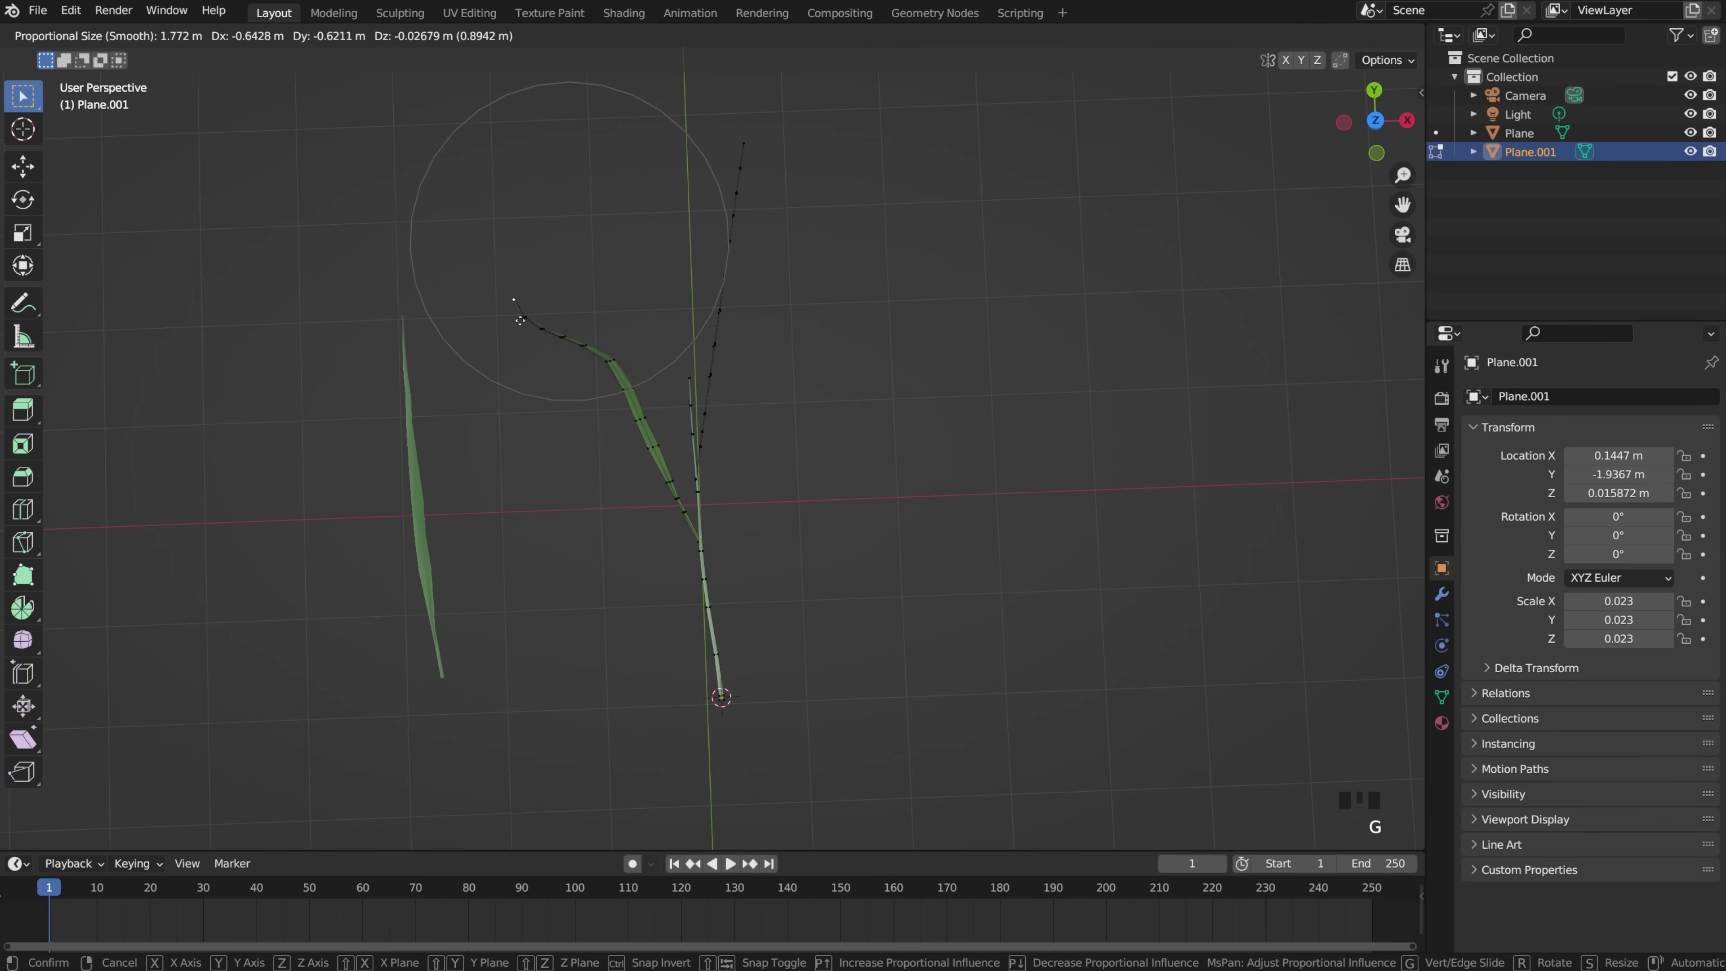
click(573, 259)
scroll(578, 262, up, 1)
key(r)
key(r)
scroll(614, 314, down, 3)
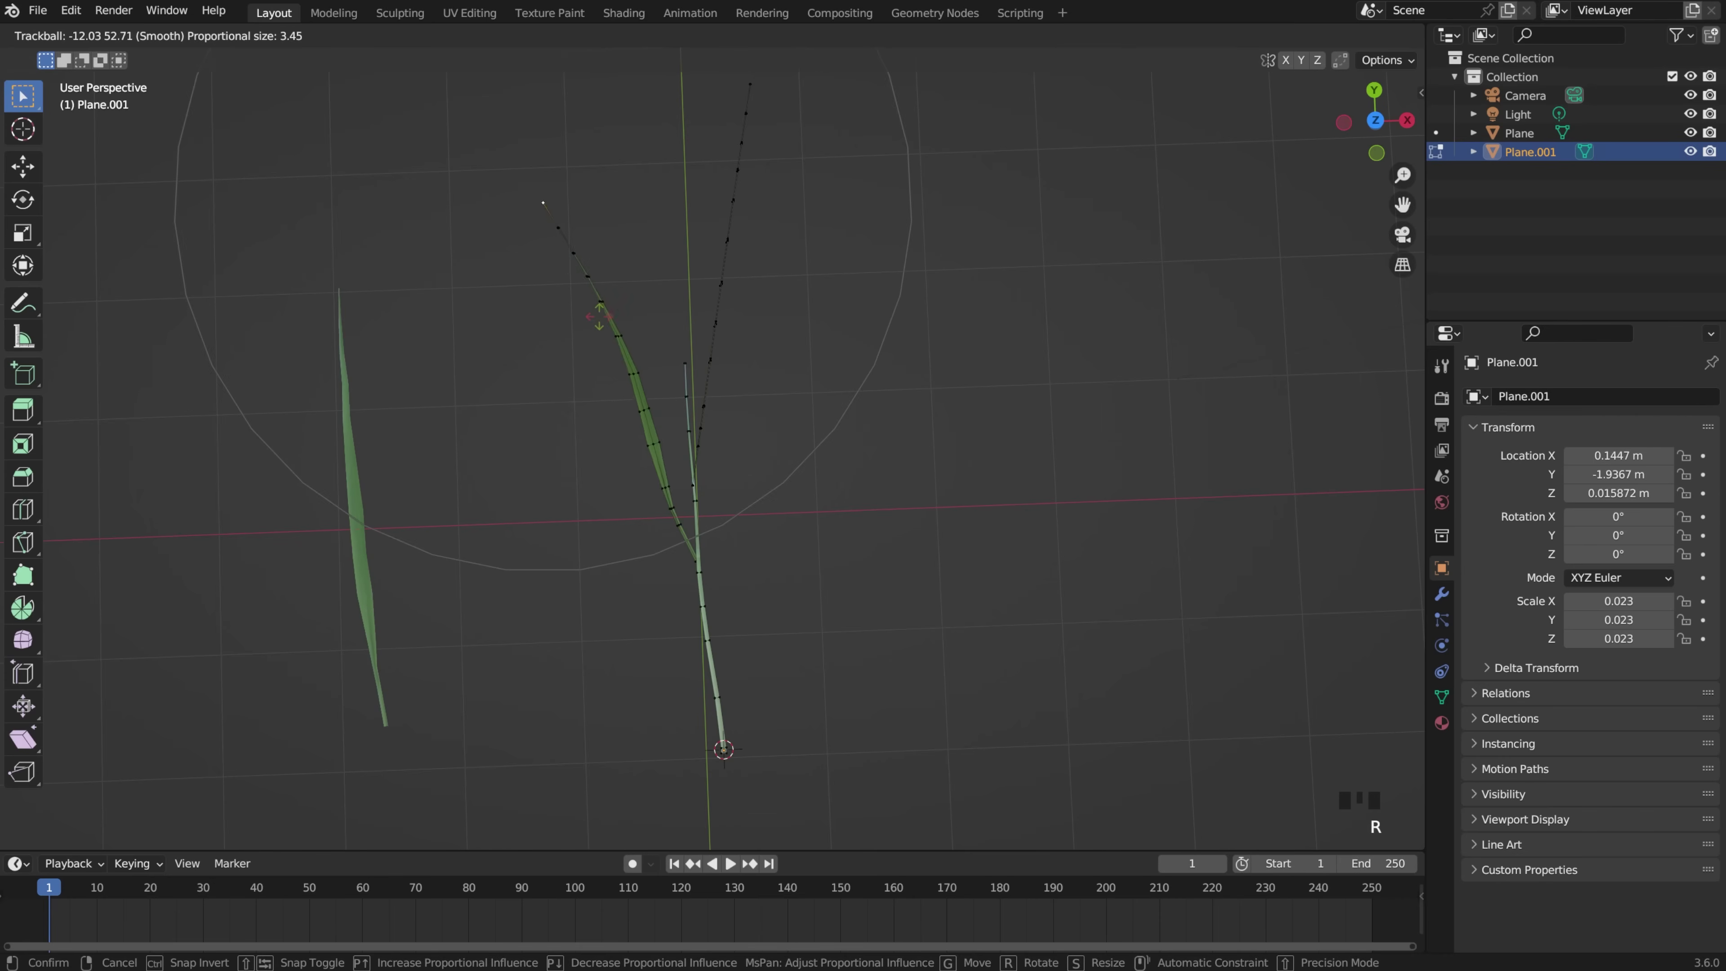
click(621, 313)
Step: Bend the right leaf outward by rotating and moving its tip vertex with proportional editing
shift+middle_drag(778, 125, 732, 212)
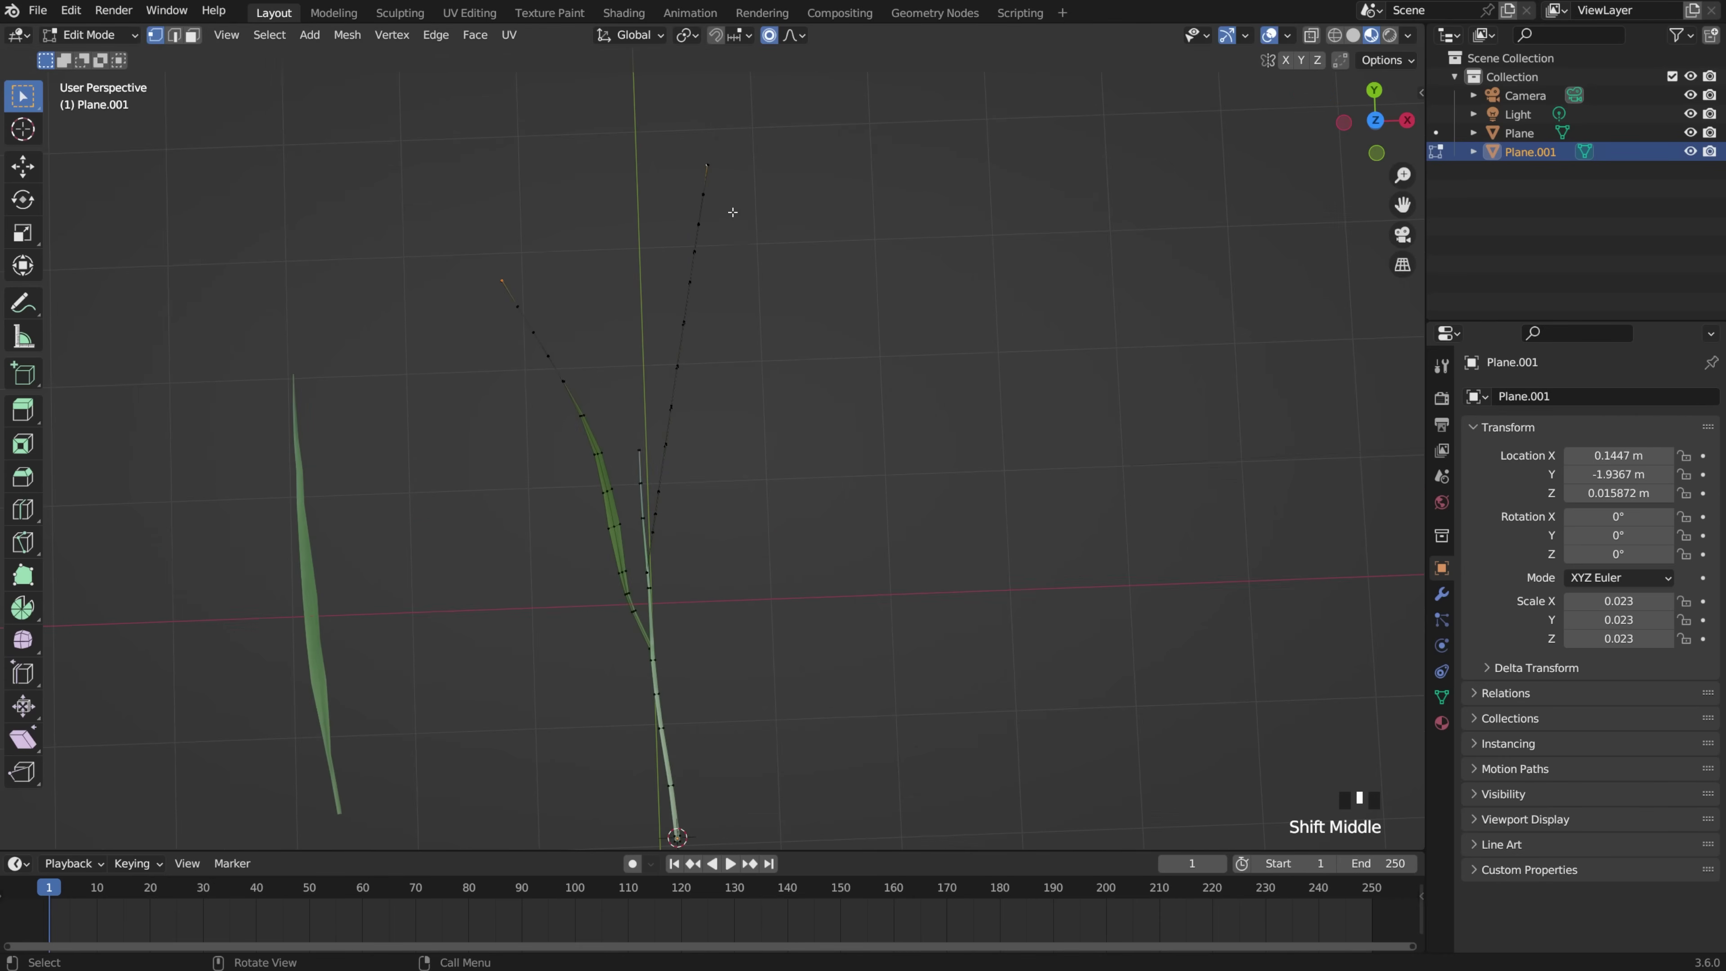
click(708, 176)
key(r)
click(742, 374)
key(g)
click(848, 447)
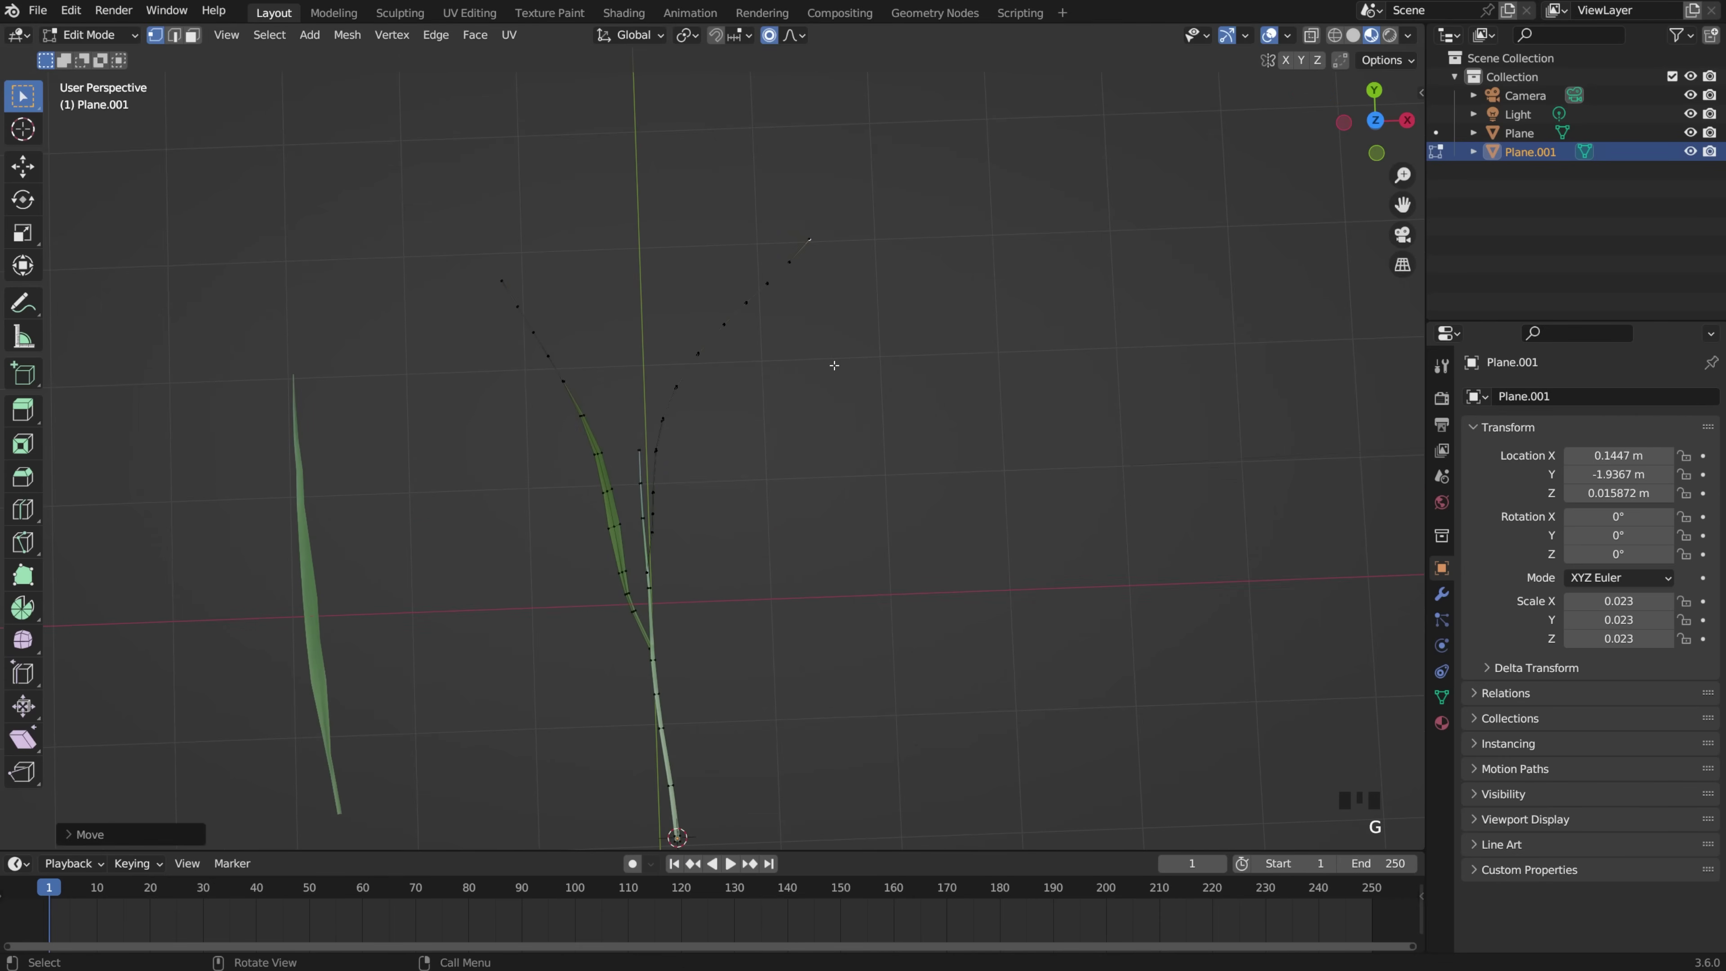
Step: Set the proportional editing falloff to Sharp and curl the right leaf further by rotating and raising its tip
click(804, 35)
key(r)
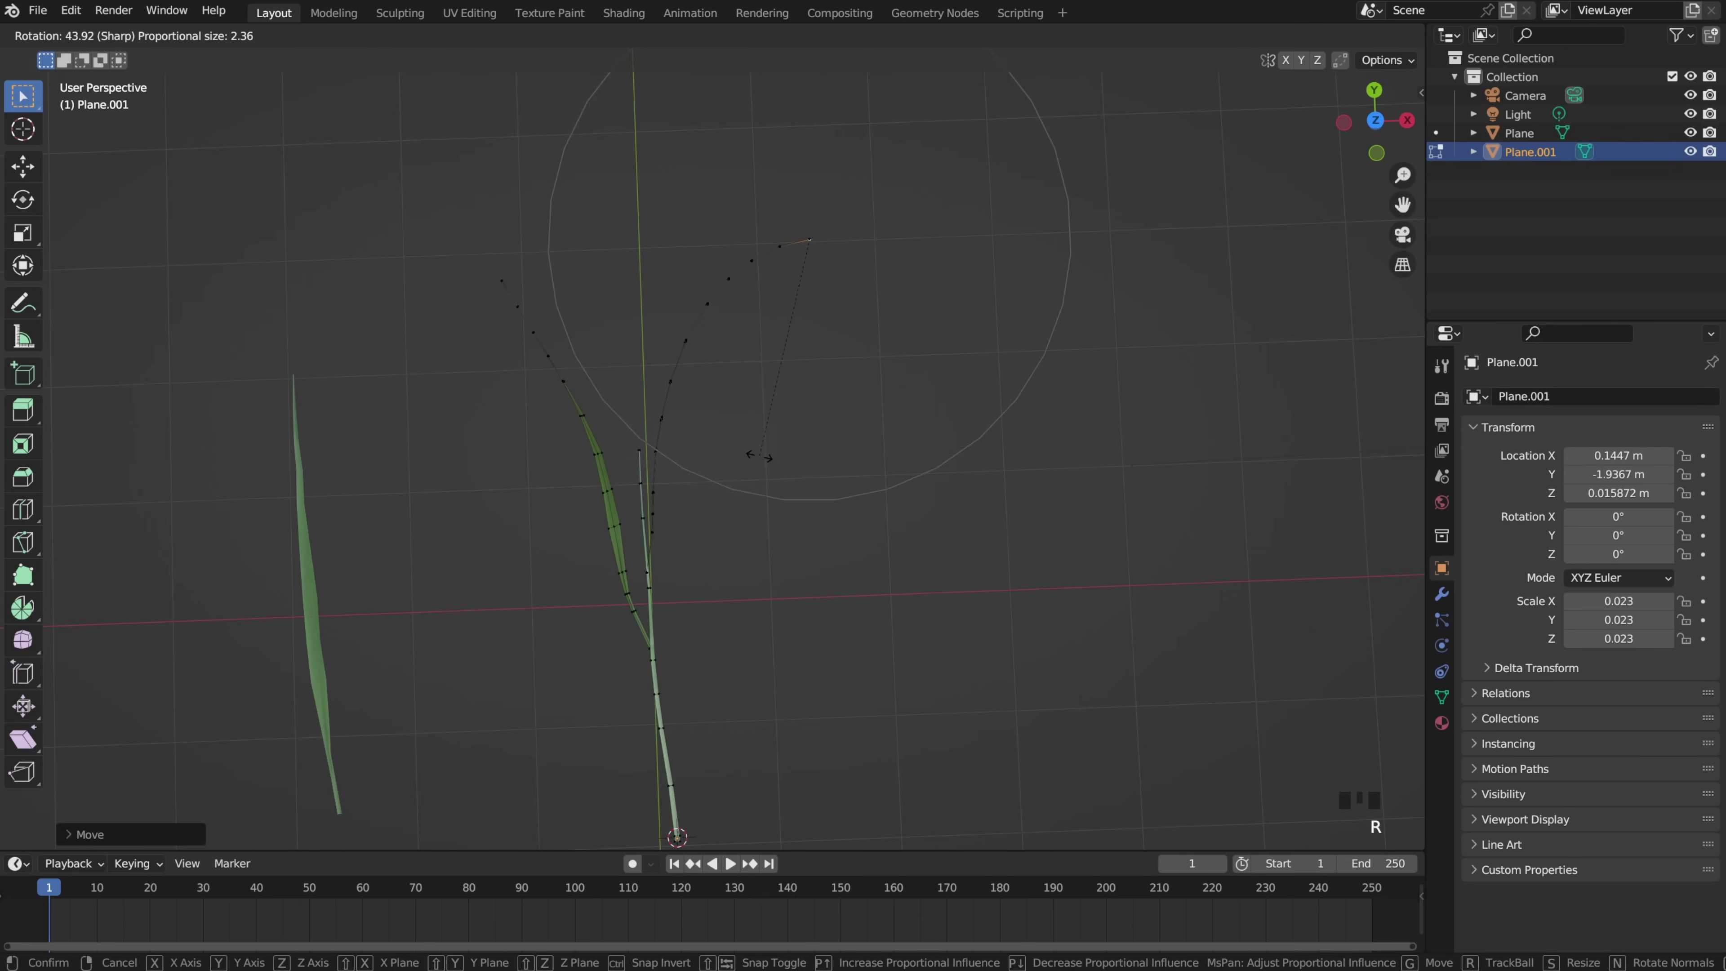
right_click(760, 457)
middle_drag(476, 564, 617, 409)
key(g)
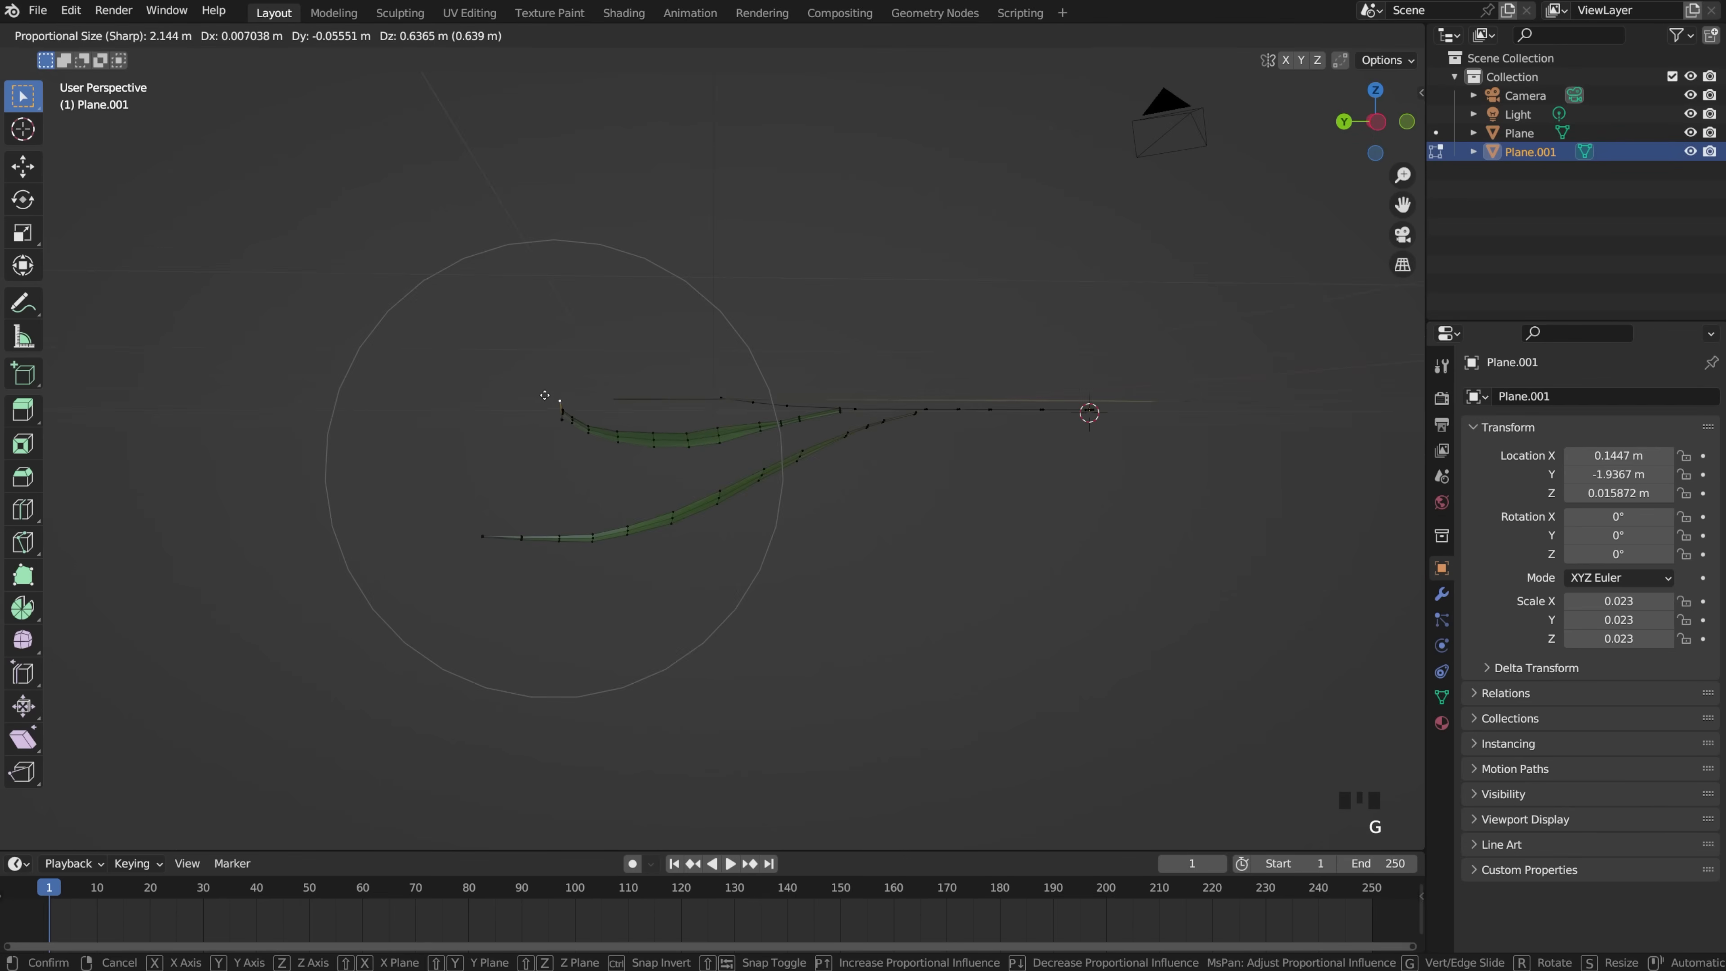
scroll(545, 363, up, 1)
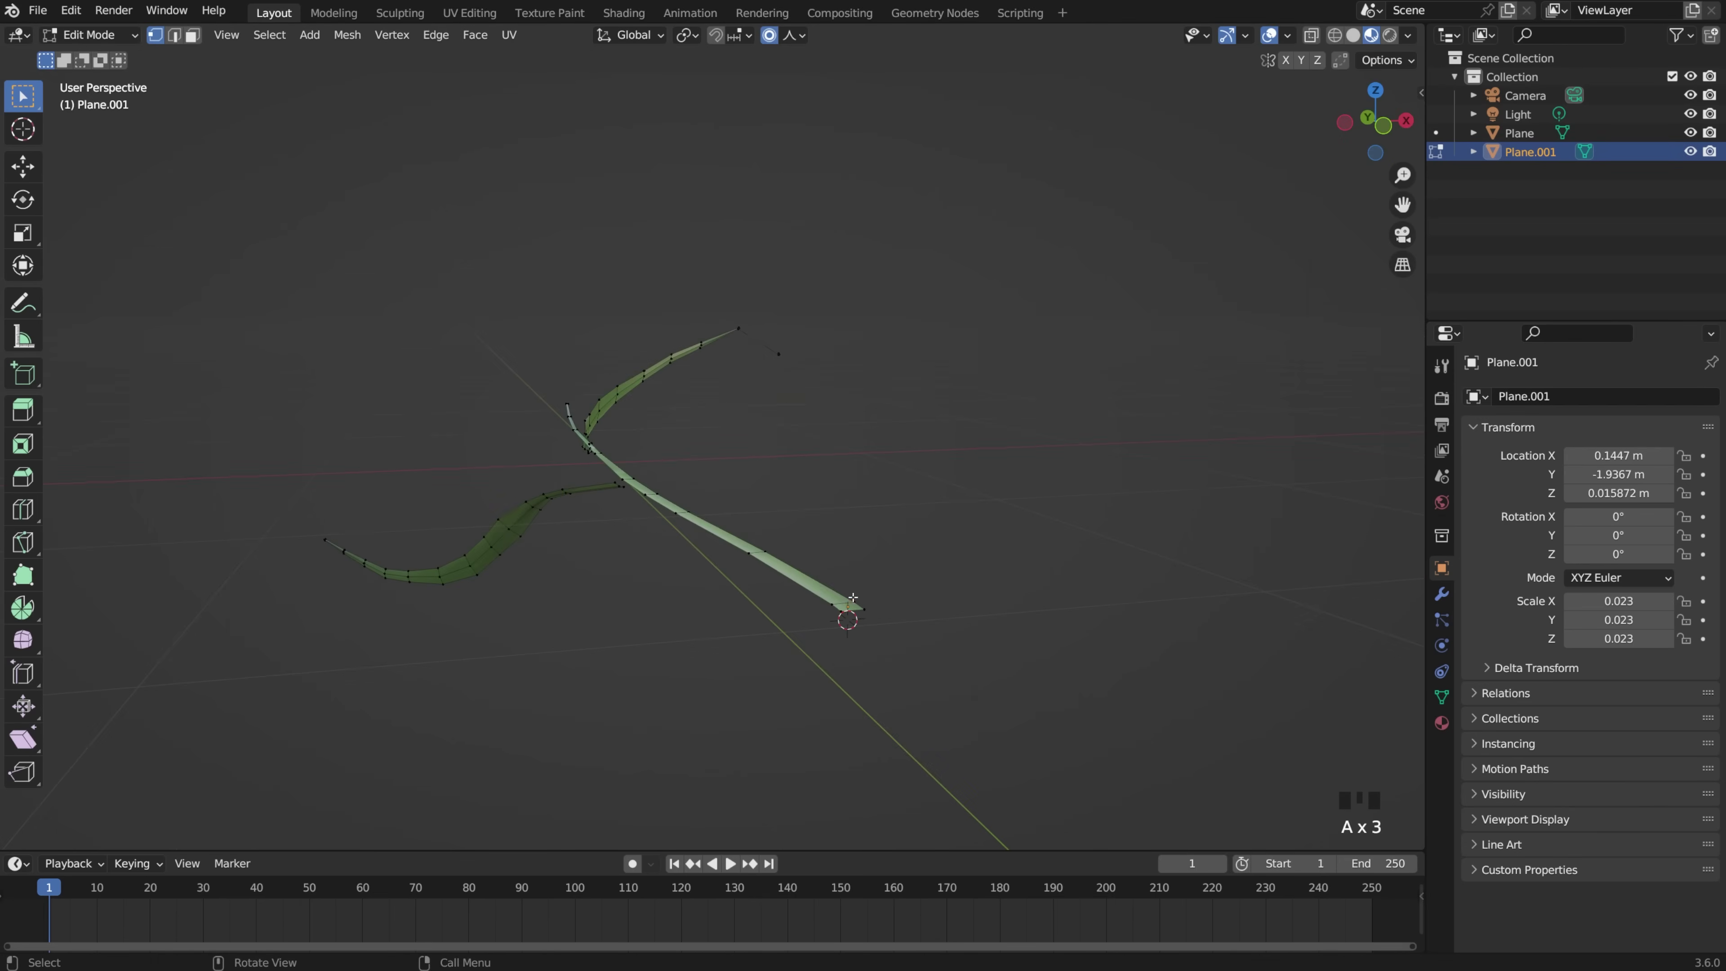
Step: Select the whole stem mesh and extrude it downward about 0.03 m to give it thickness
middle_drag(854, 606, 914, 599)
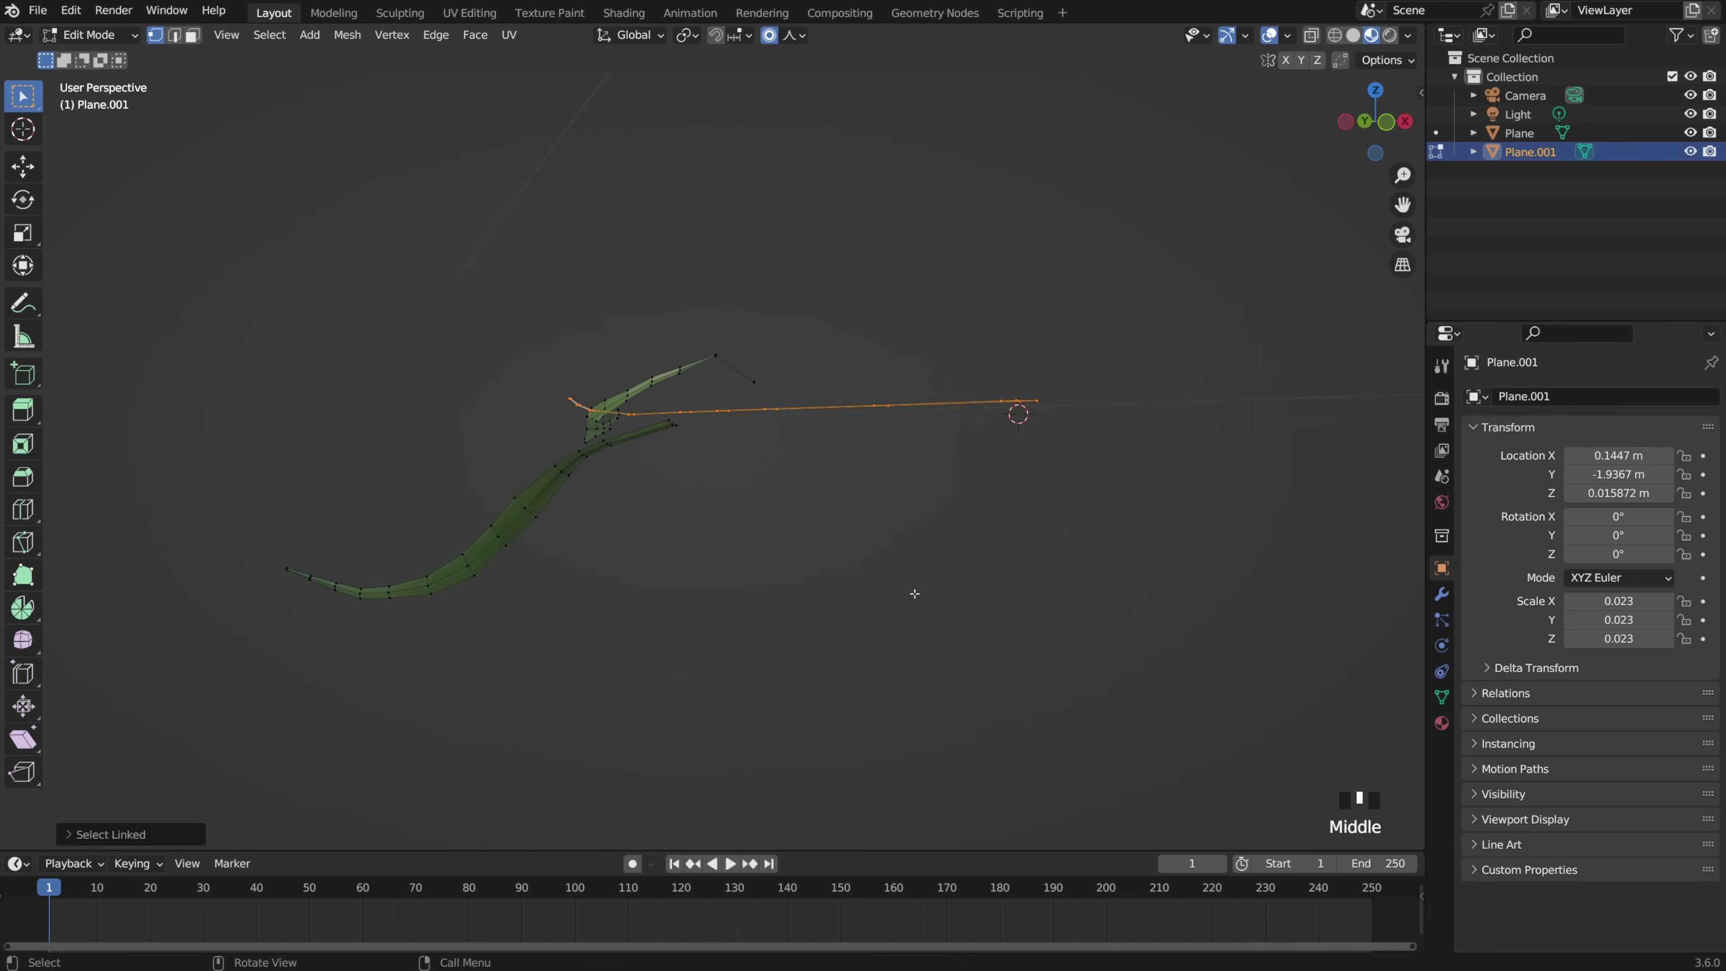
key(e)
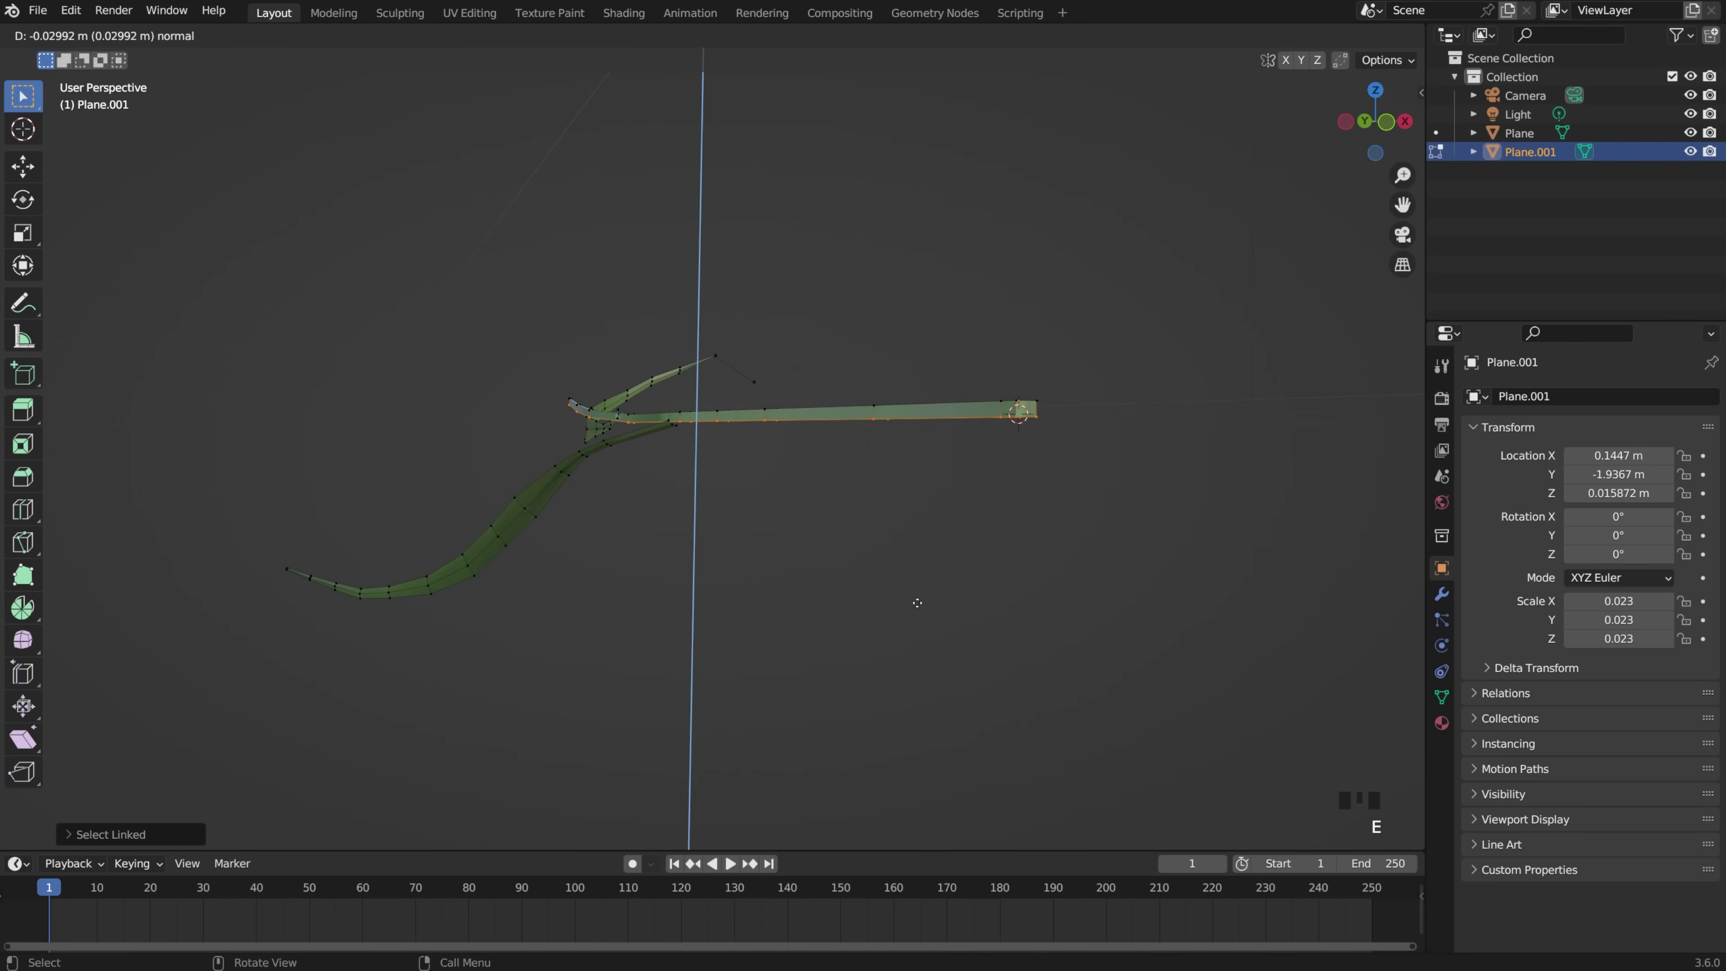
click(918, 606)
scroll(918, 606, down, 2)
scroll(793, 565, up, 4)
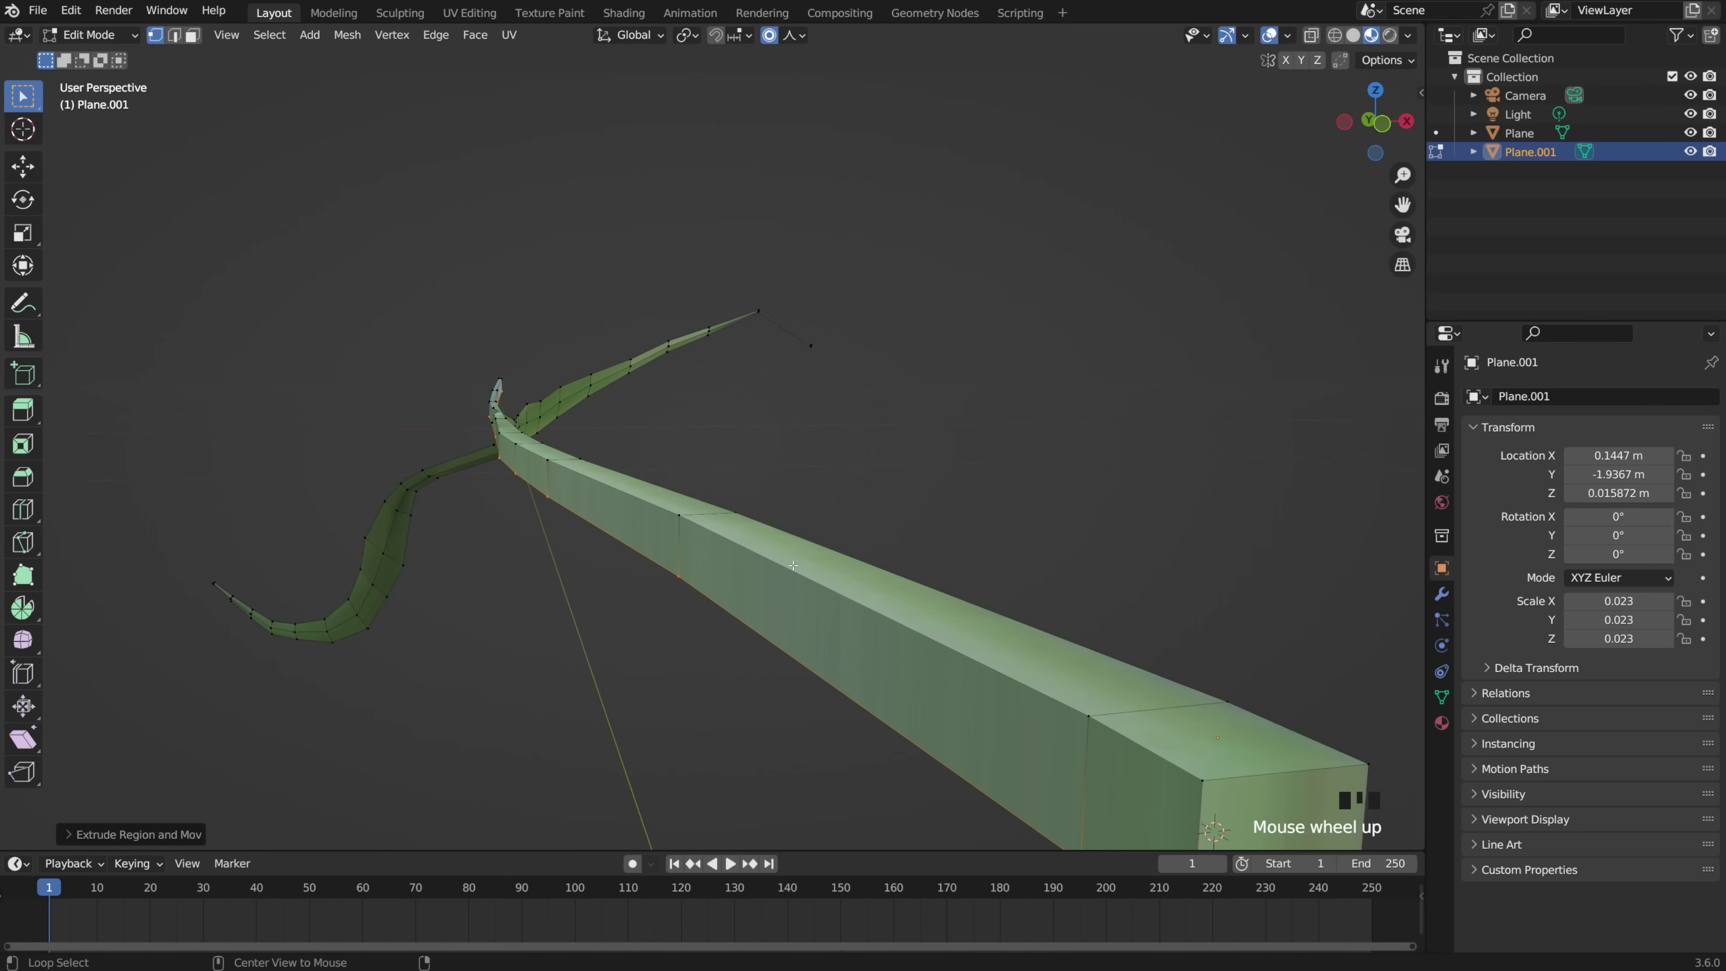
Step: Bevel the extruded stem's long edge loops to round its profile and adjust their position
scroll(914, 578, down, 3)
key(ctrl+b)
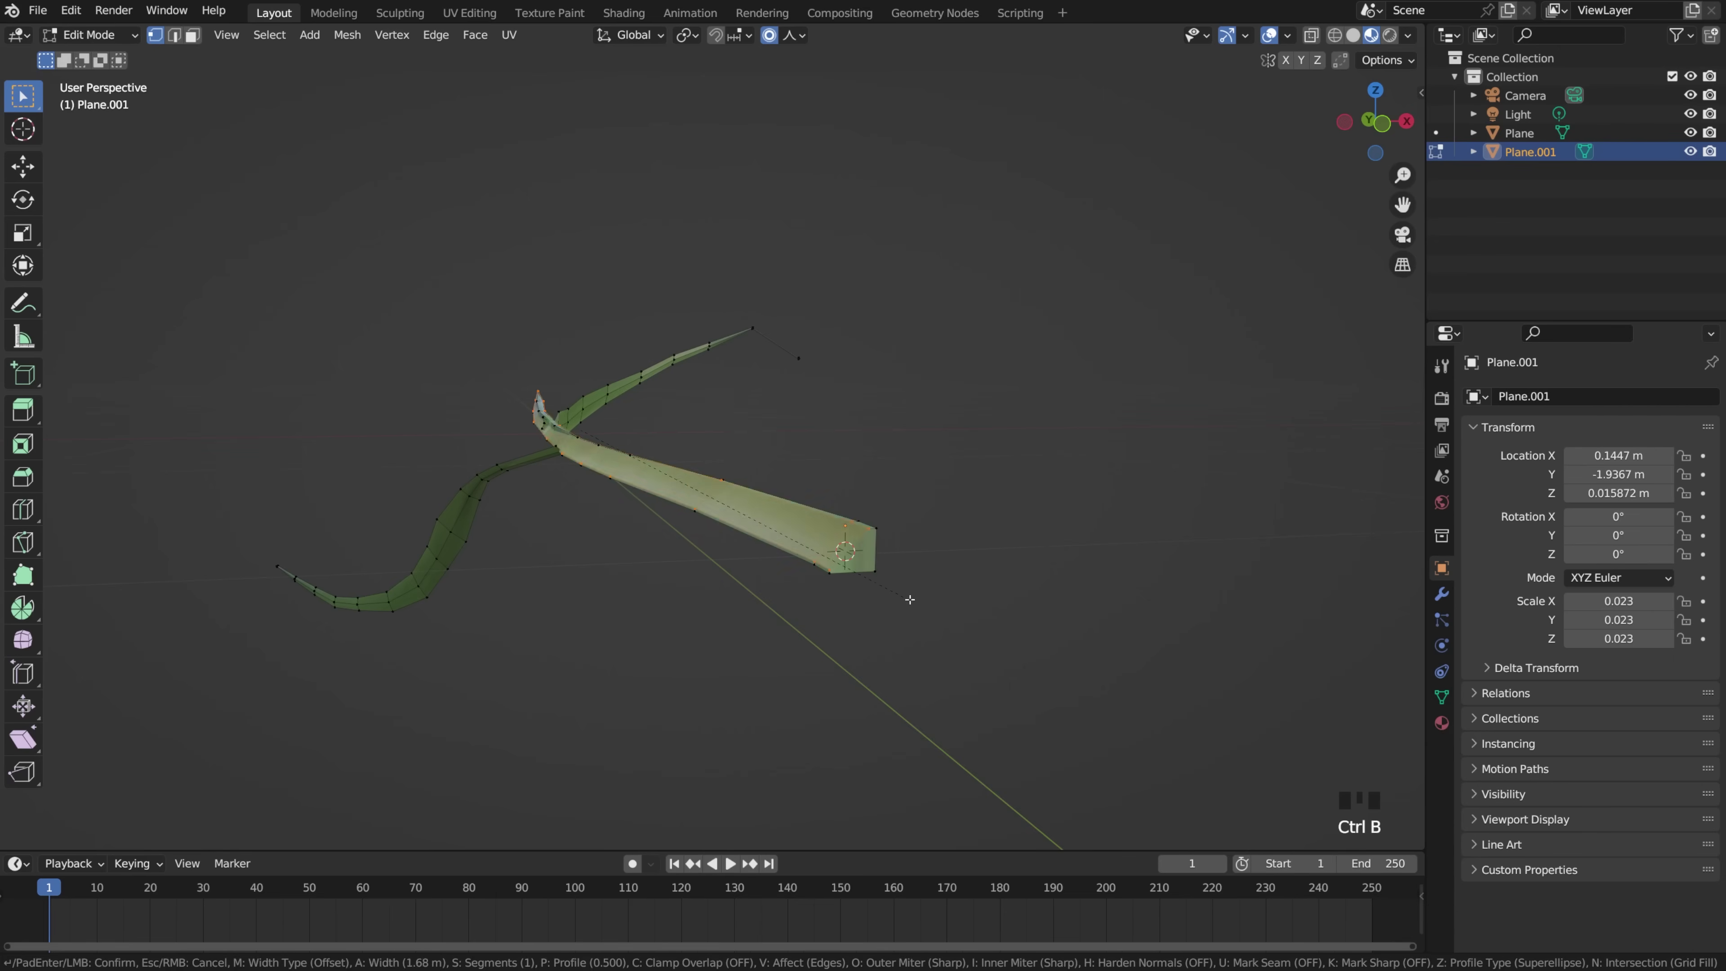
click(901, 587)
middle_drag(902, 586, 467, 471)
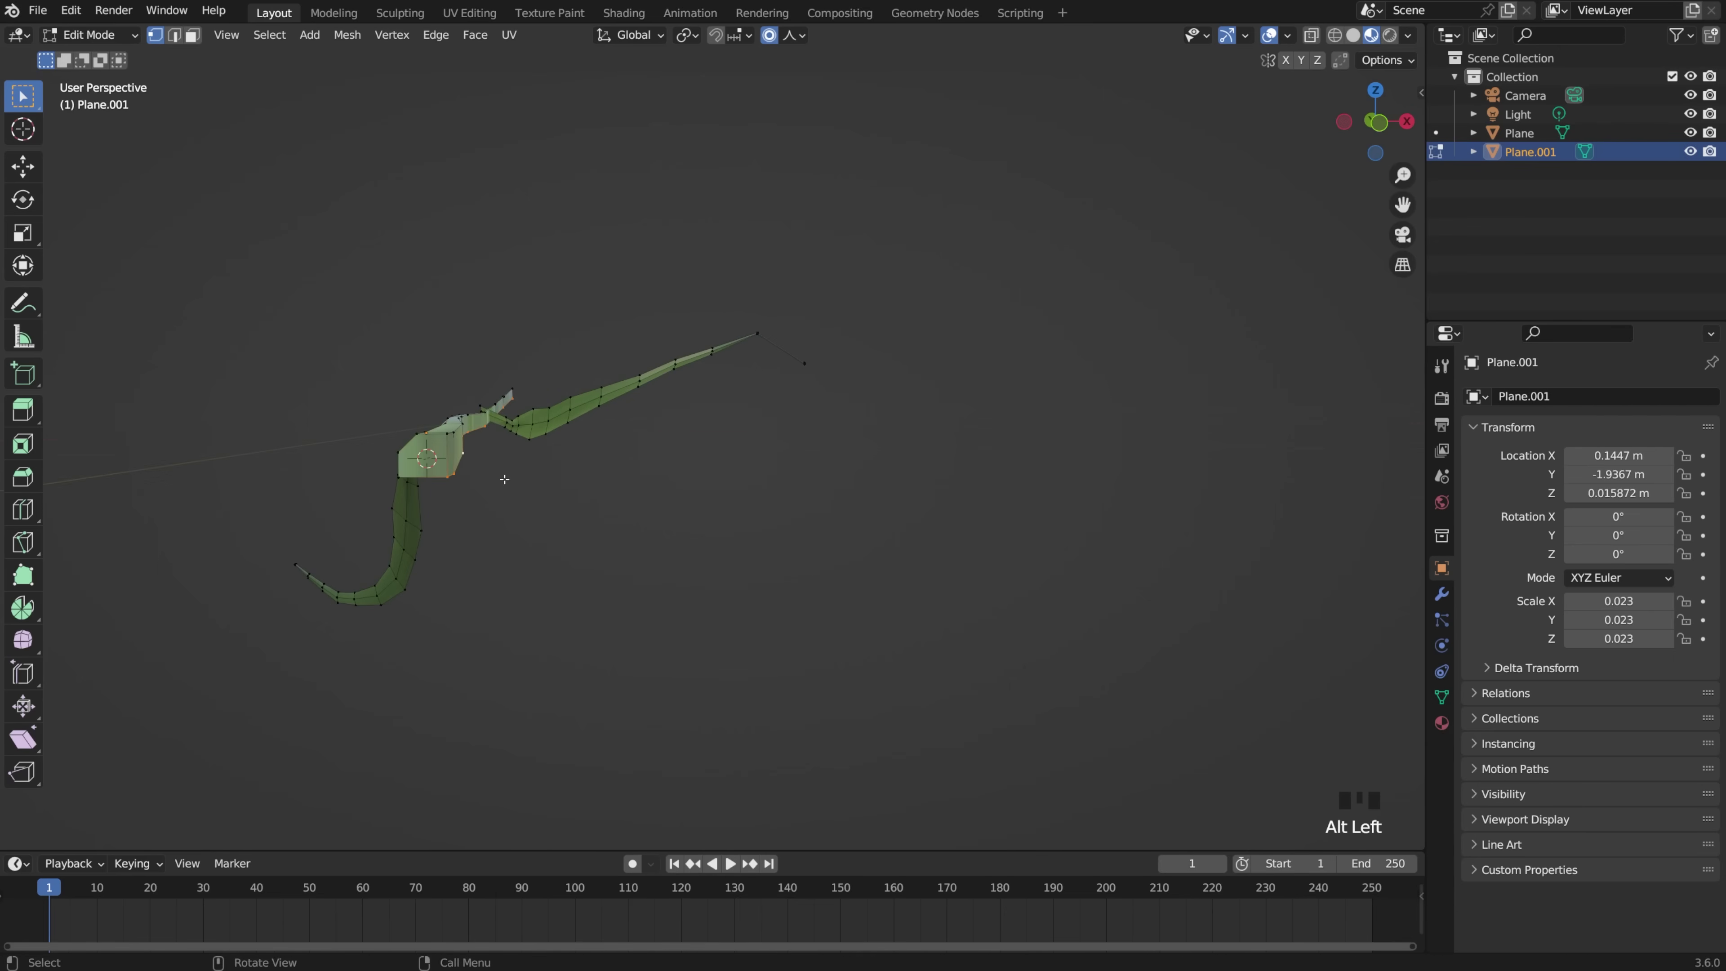
key(ctrl+b)
key(g)
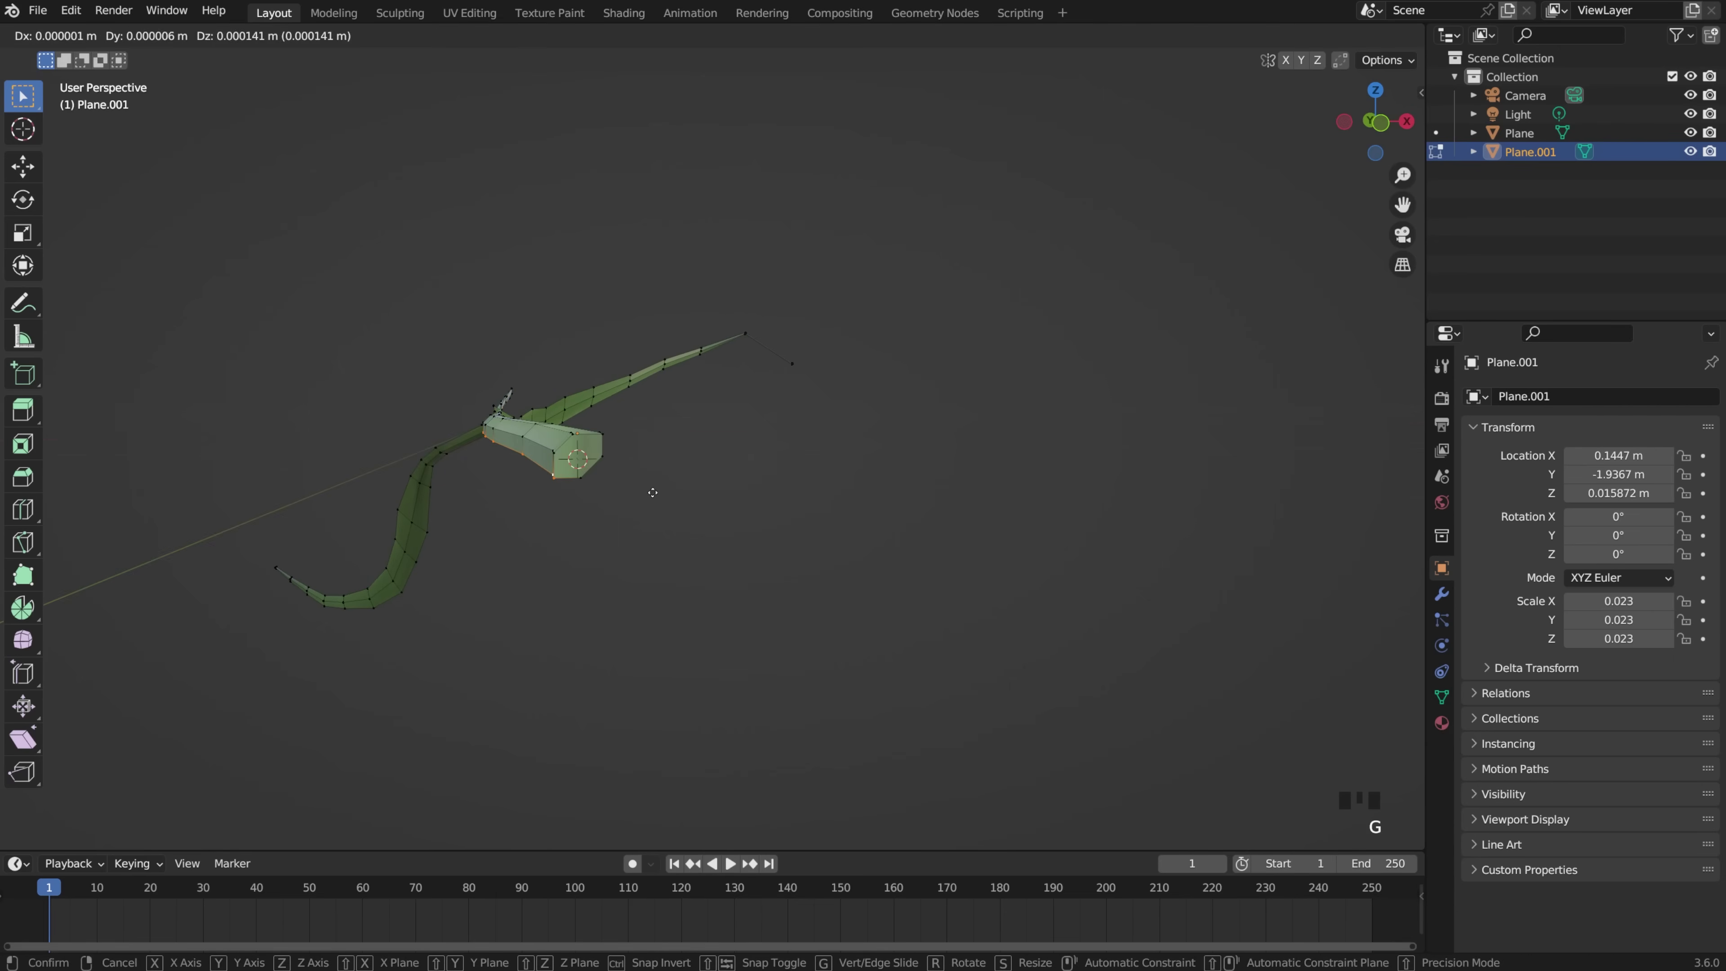
click(679, 456)
click(715, 354)
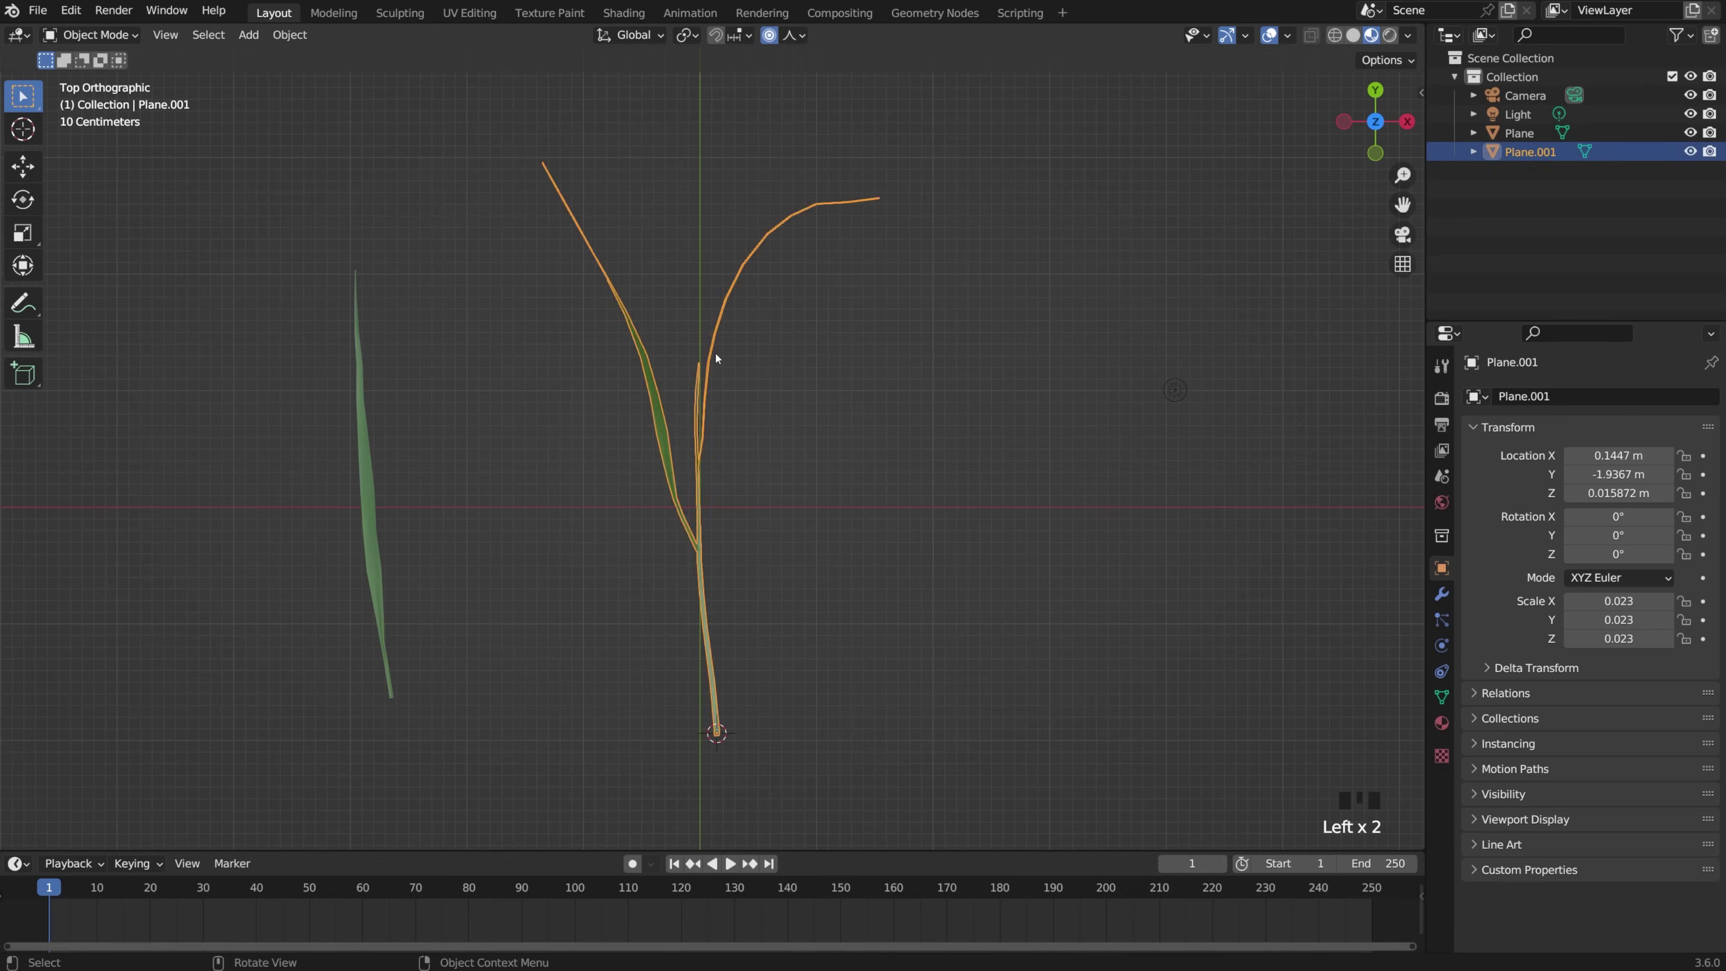
Step: Duplicate the left leaf down to the stem's base and bend its tip outward to the left with proportional editing
key(Tab)
shift+middle_drag(715, 353, 695, 241)
key(l)
key(shift+d)
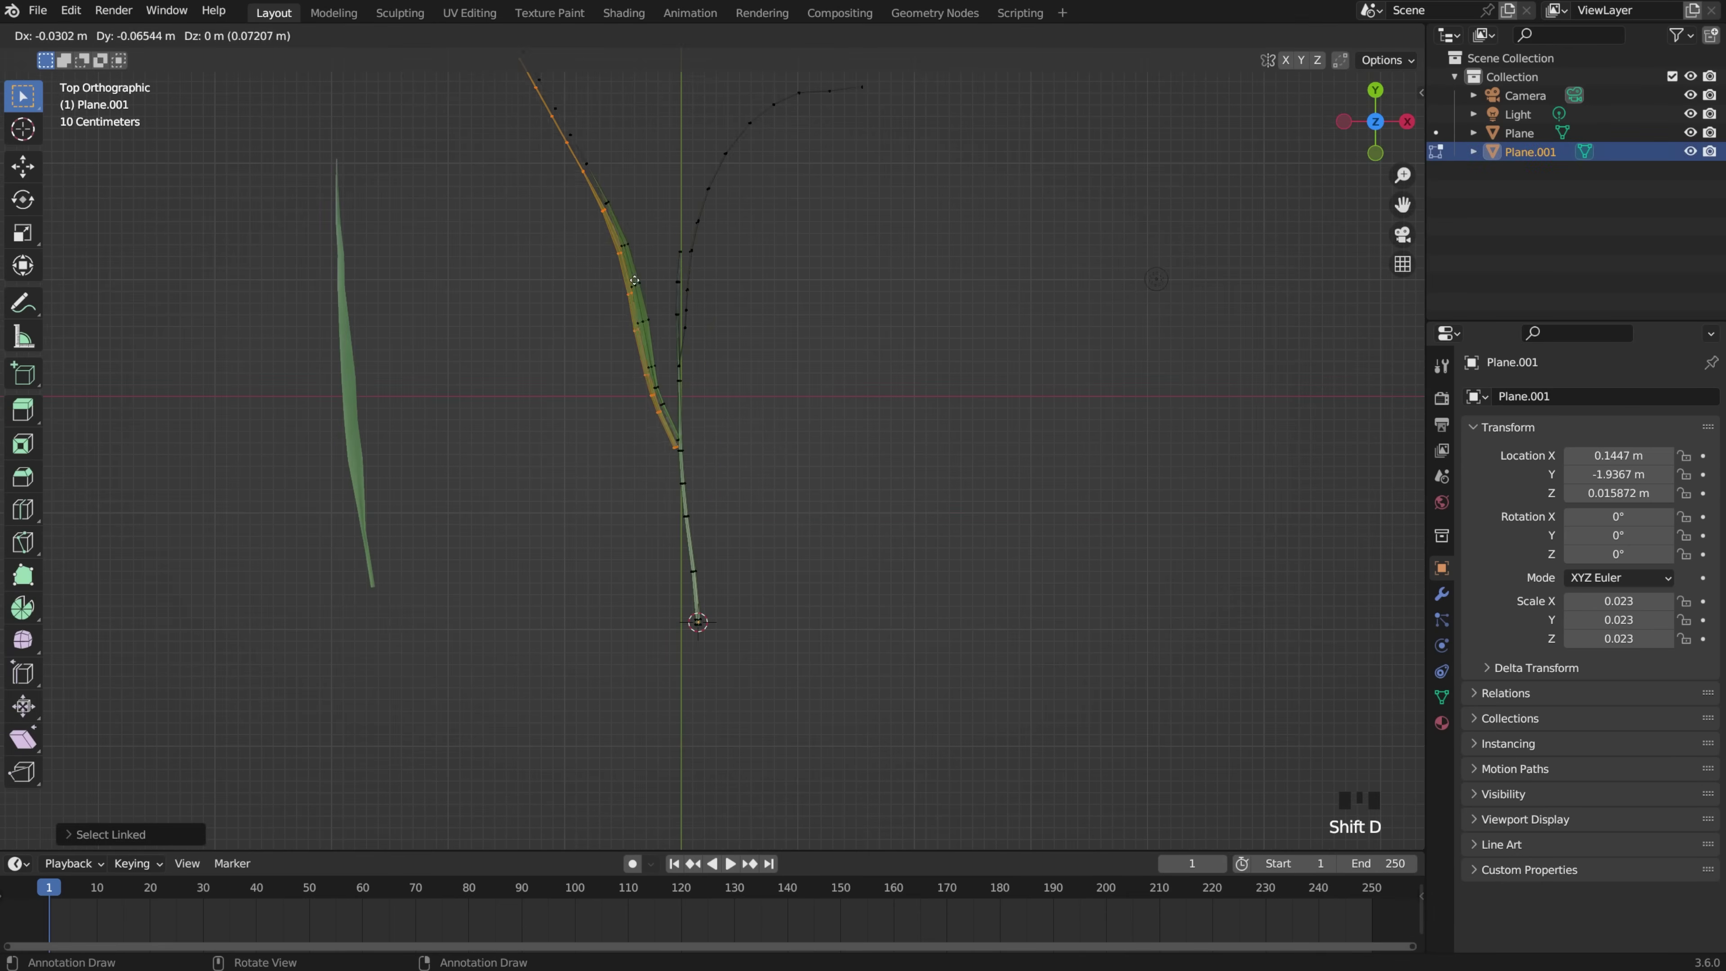
click(659, 454)
click(543, 235)
key(g)
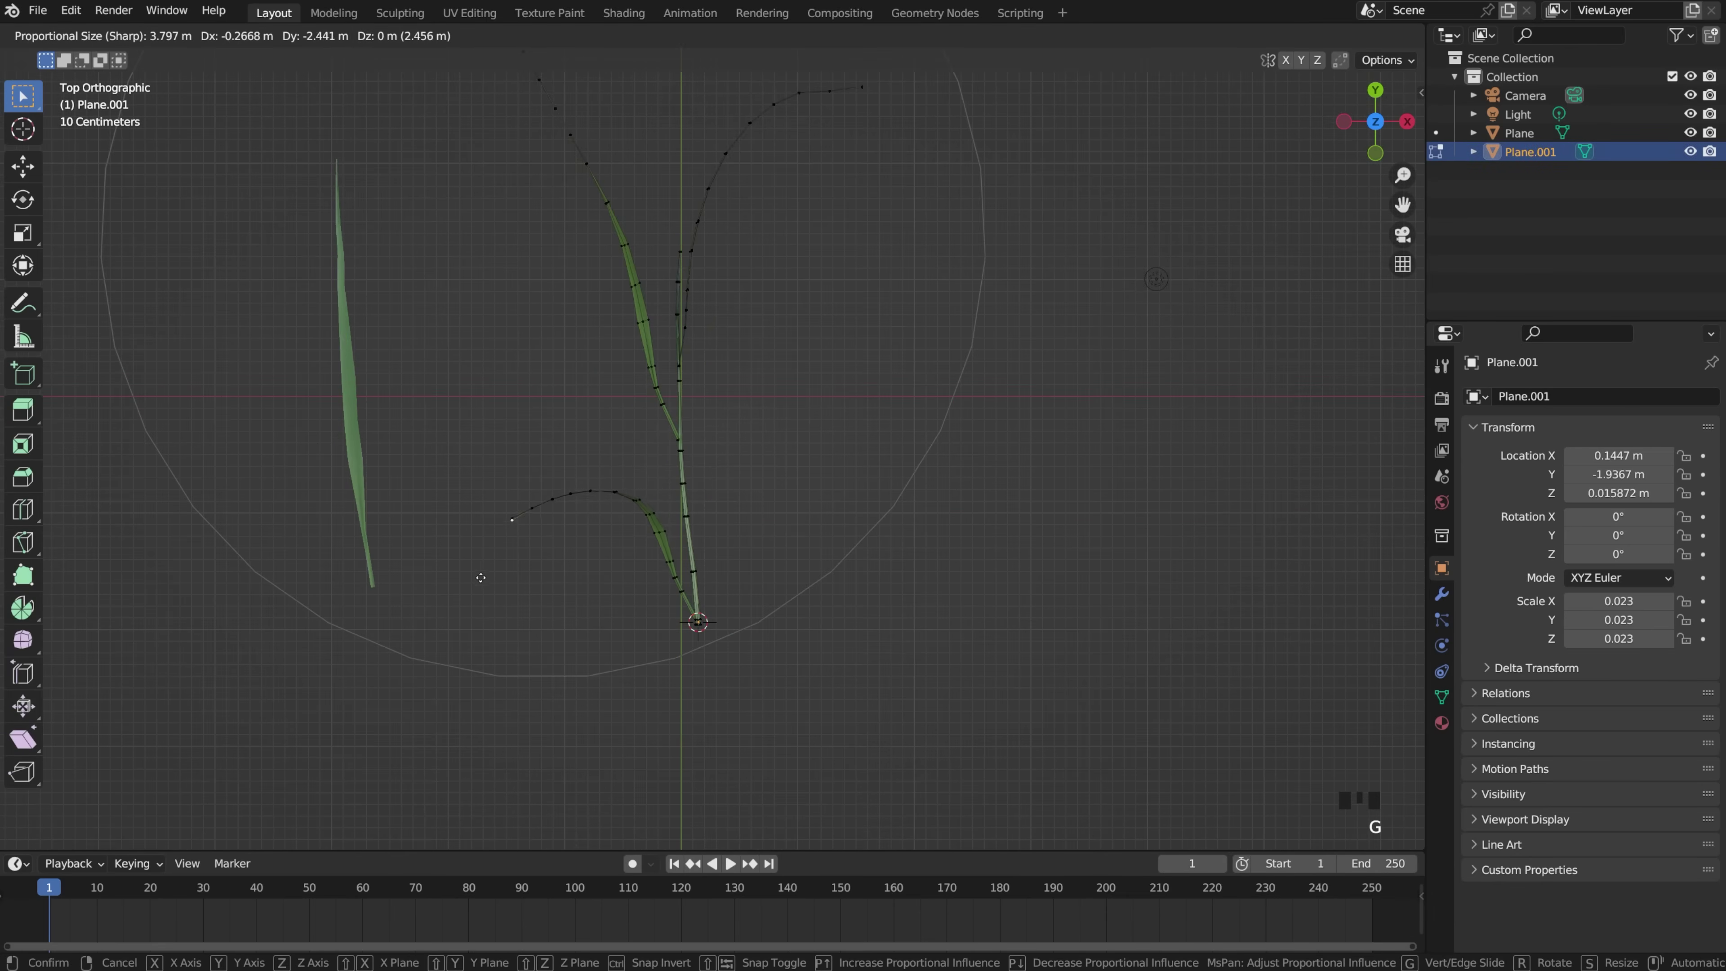
Step: Duplicate the left leaf again to the stem's base, rotate it to the right and droop its tip with proportional editing
key(l)
key(shift+d)
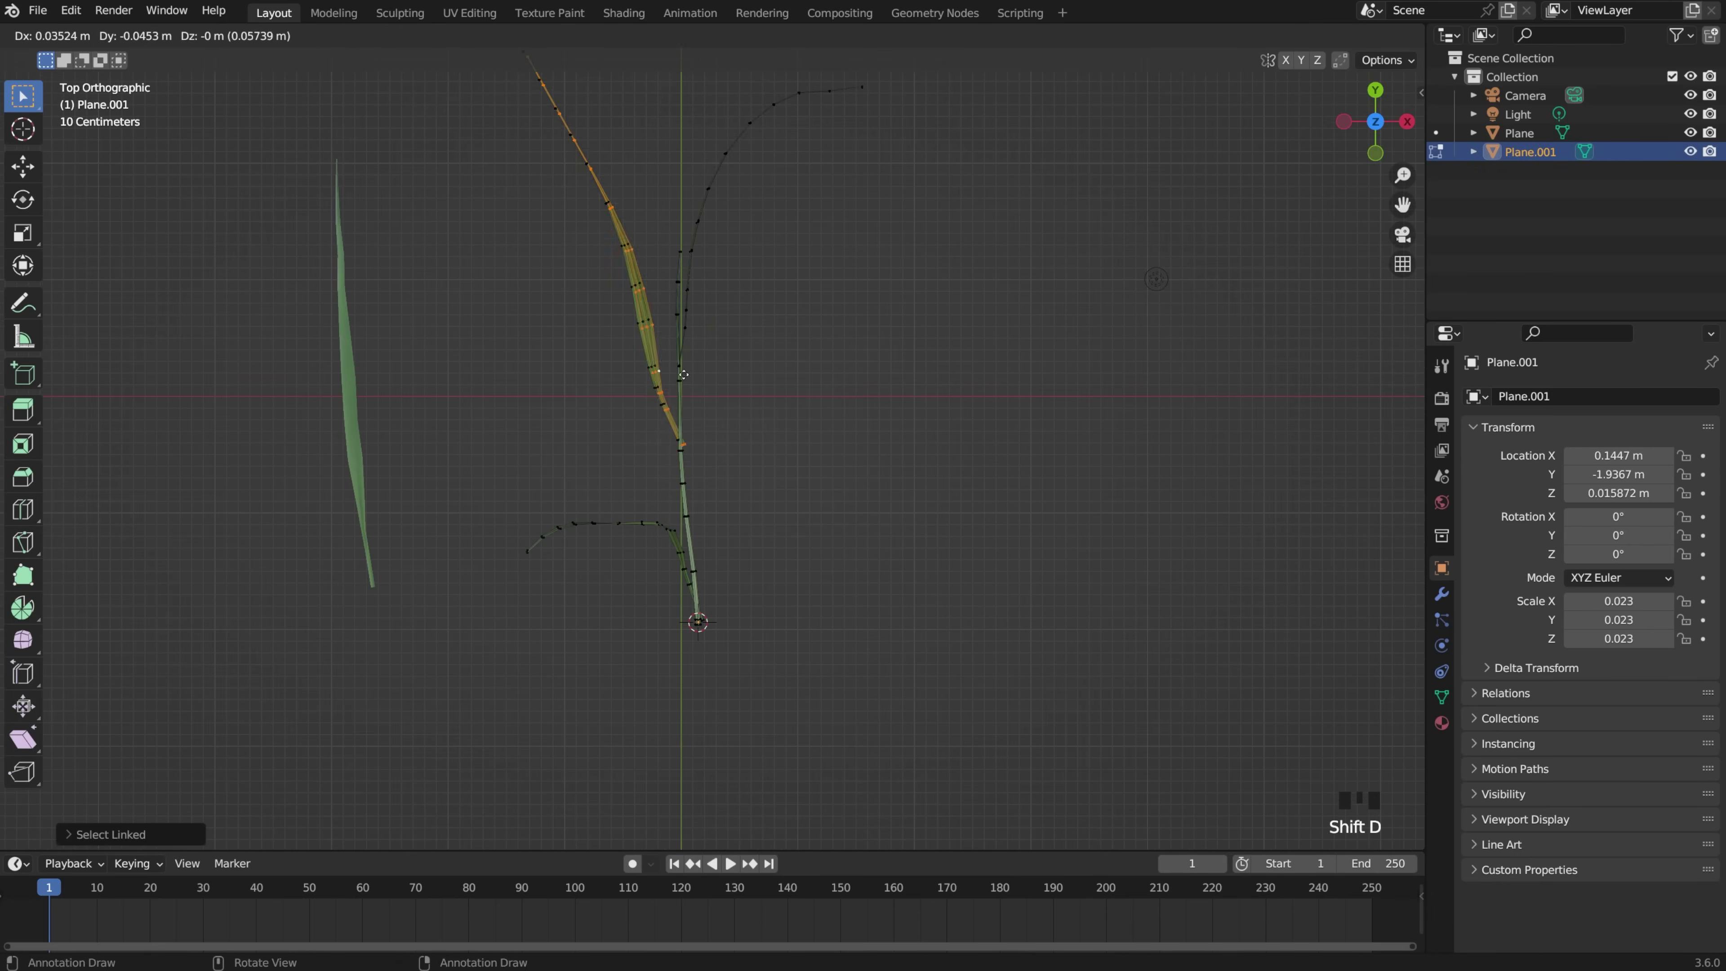
click(713, 640)
key(r)
click(728, 649)
click(752, 202)
key(g)
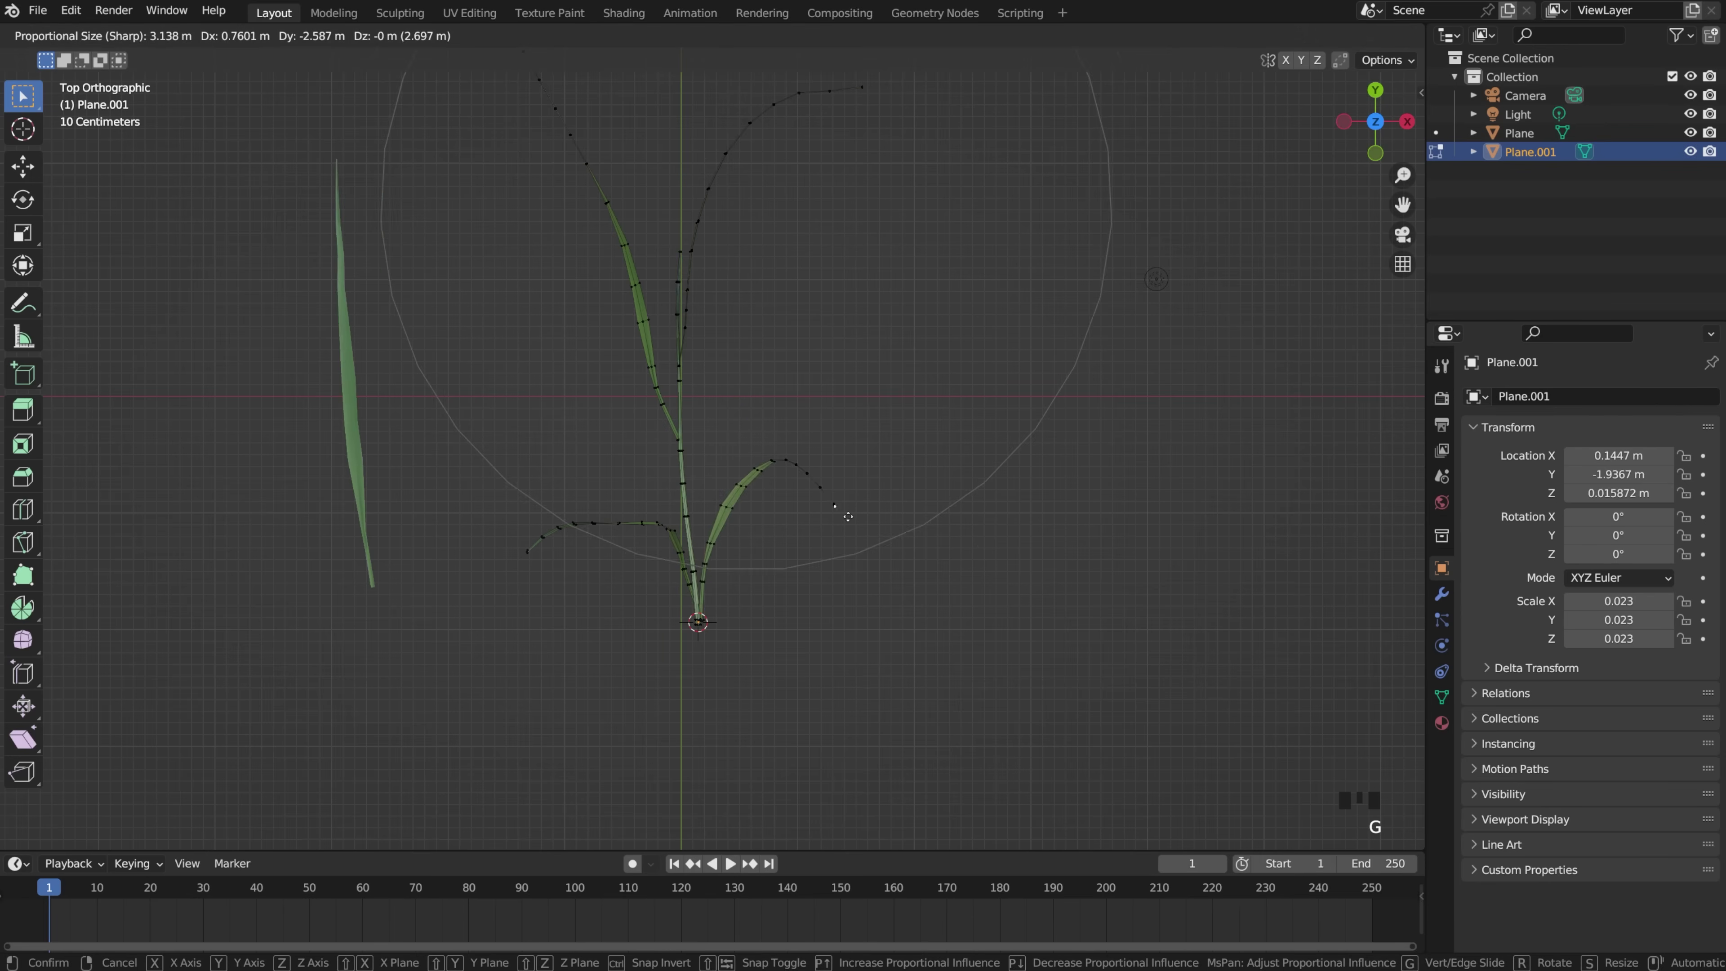
scroll(849, 517, down, 1)
click(873, 616)
Step: Select the small lower leaves, assign them to a new material slot and link Material.001 to that slot
middle_drag(853, 586, 810, 597)
key(l)
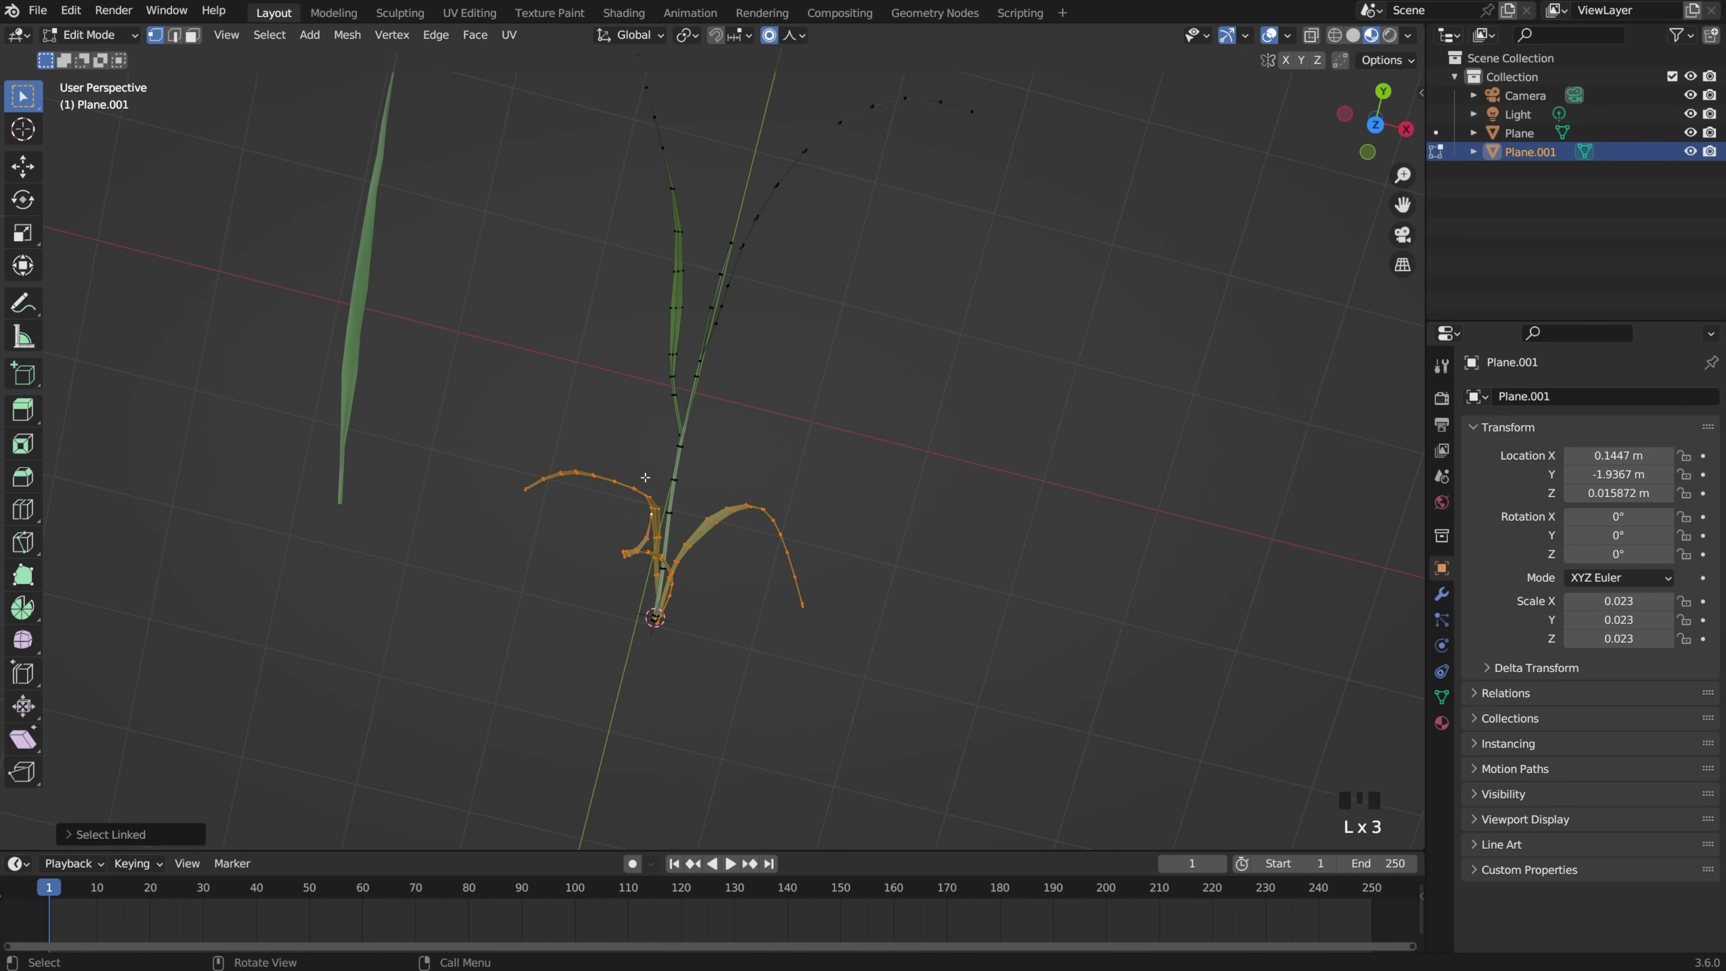
click(1442, 723)
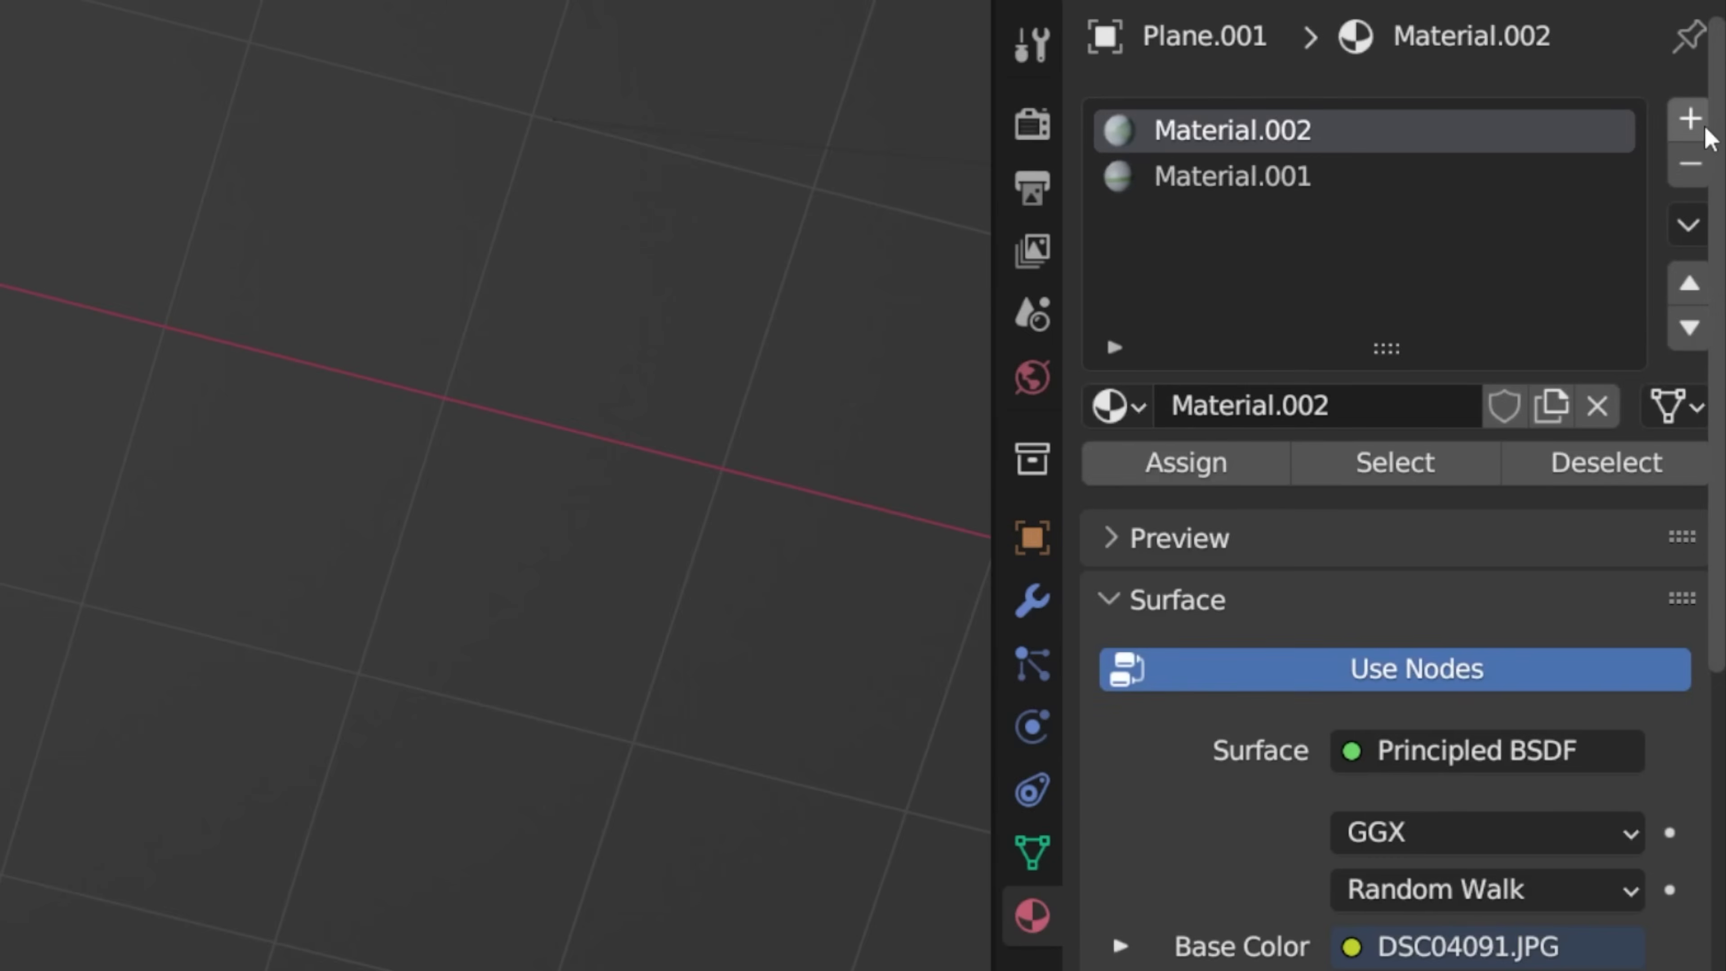
click(1691, 120)
click(1237, 469)
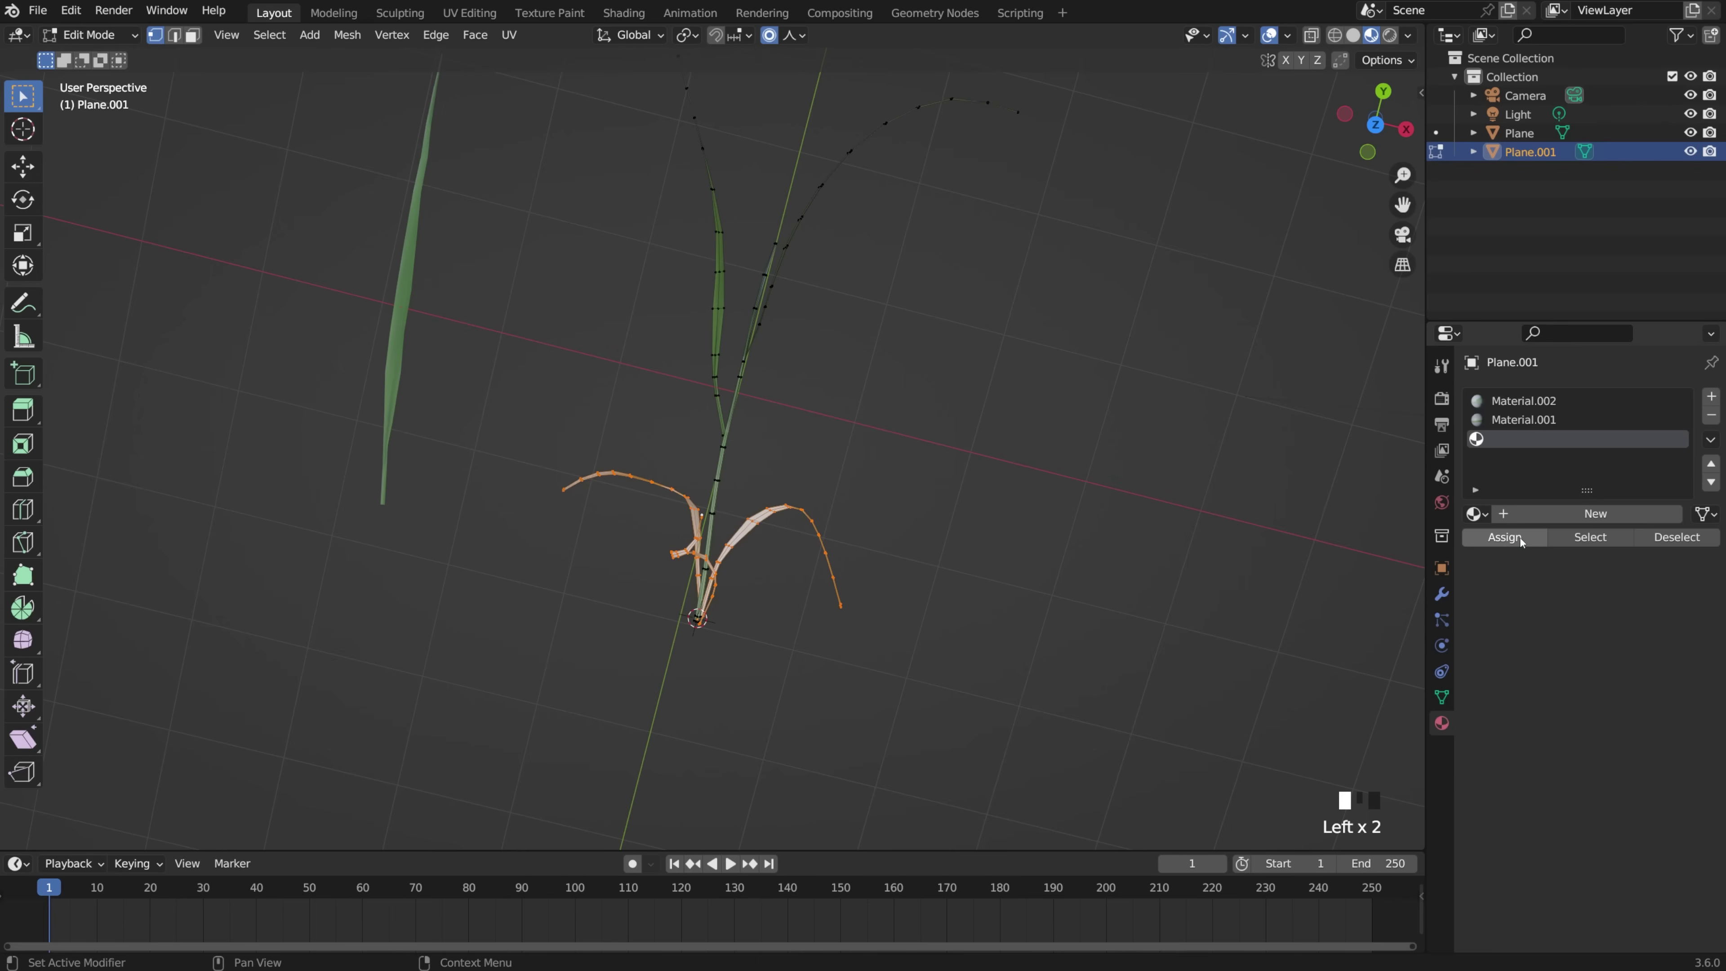
click(1473, 514)
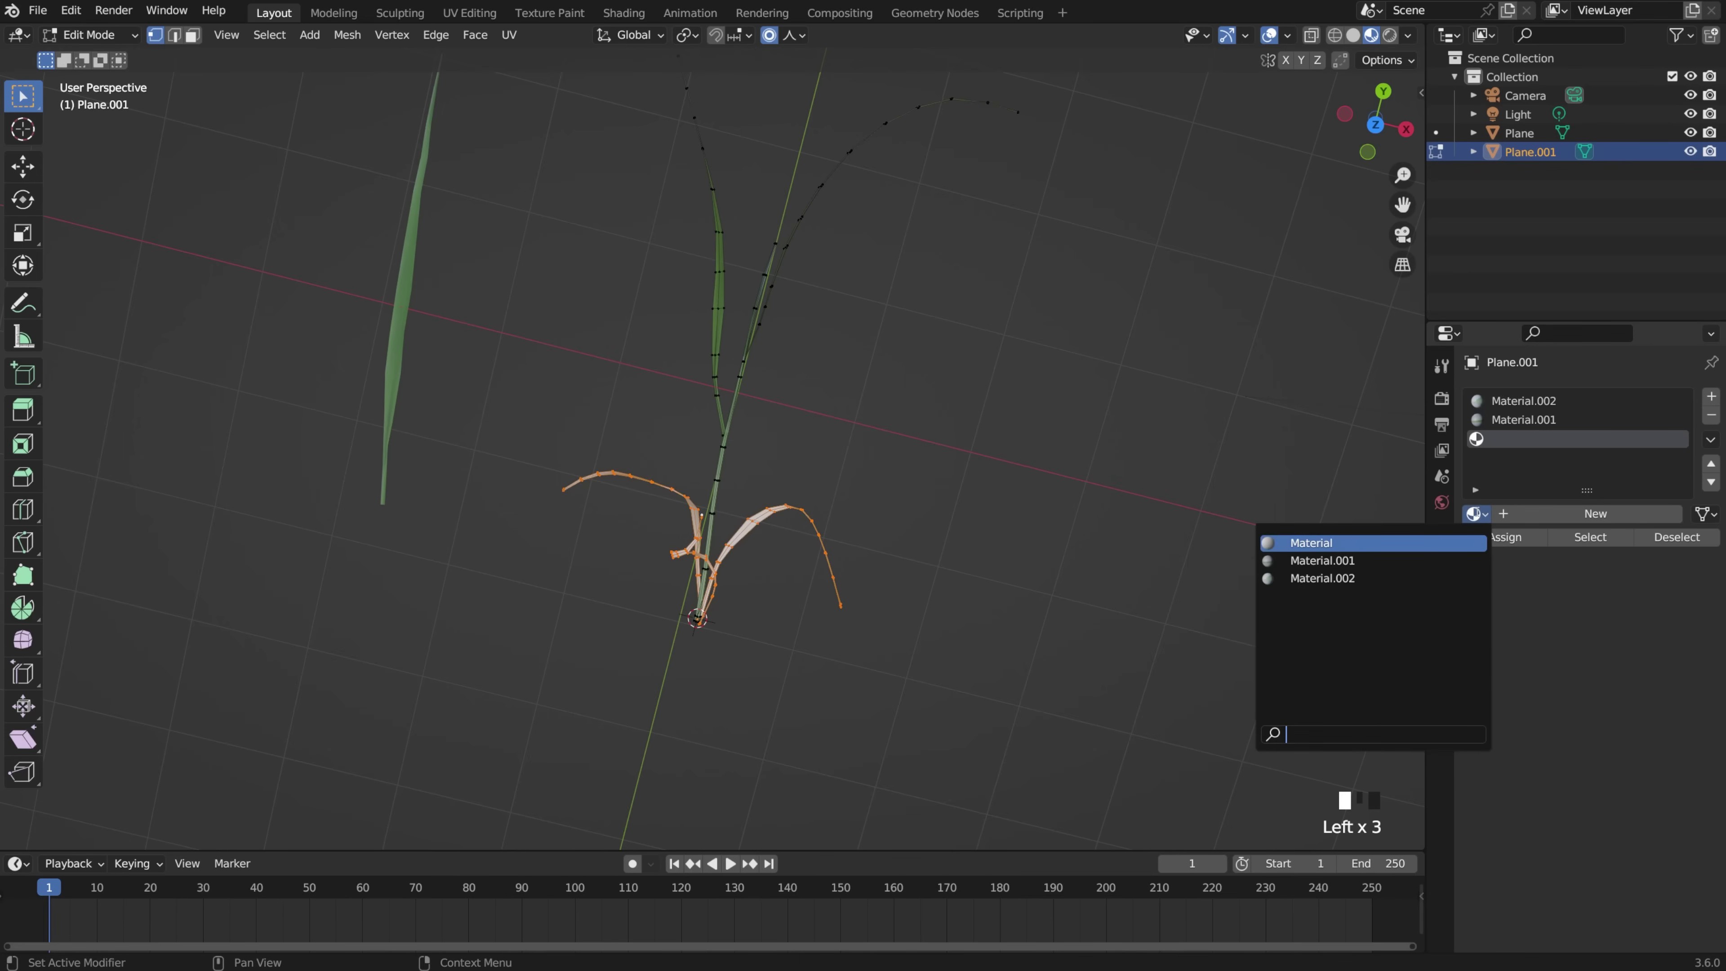
click(1424, 559)
key(Tab)
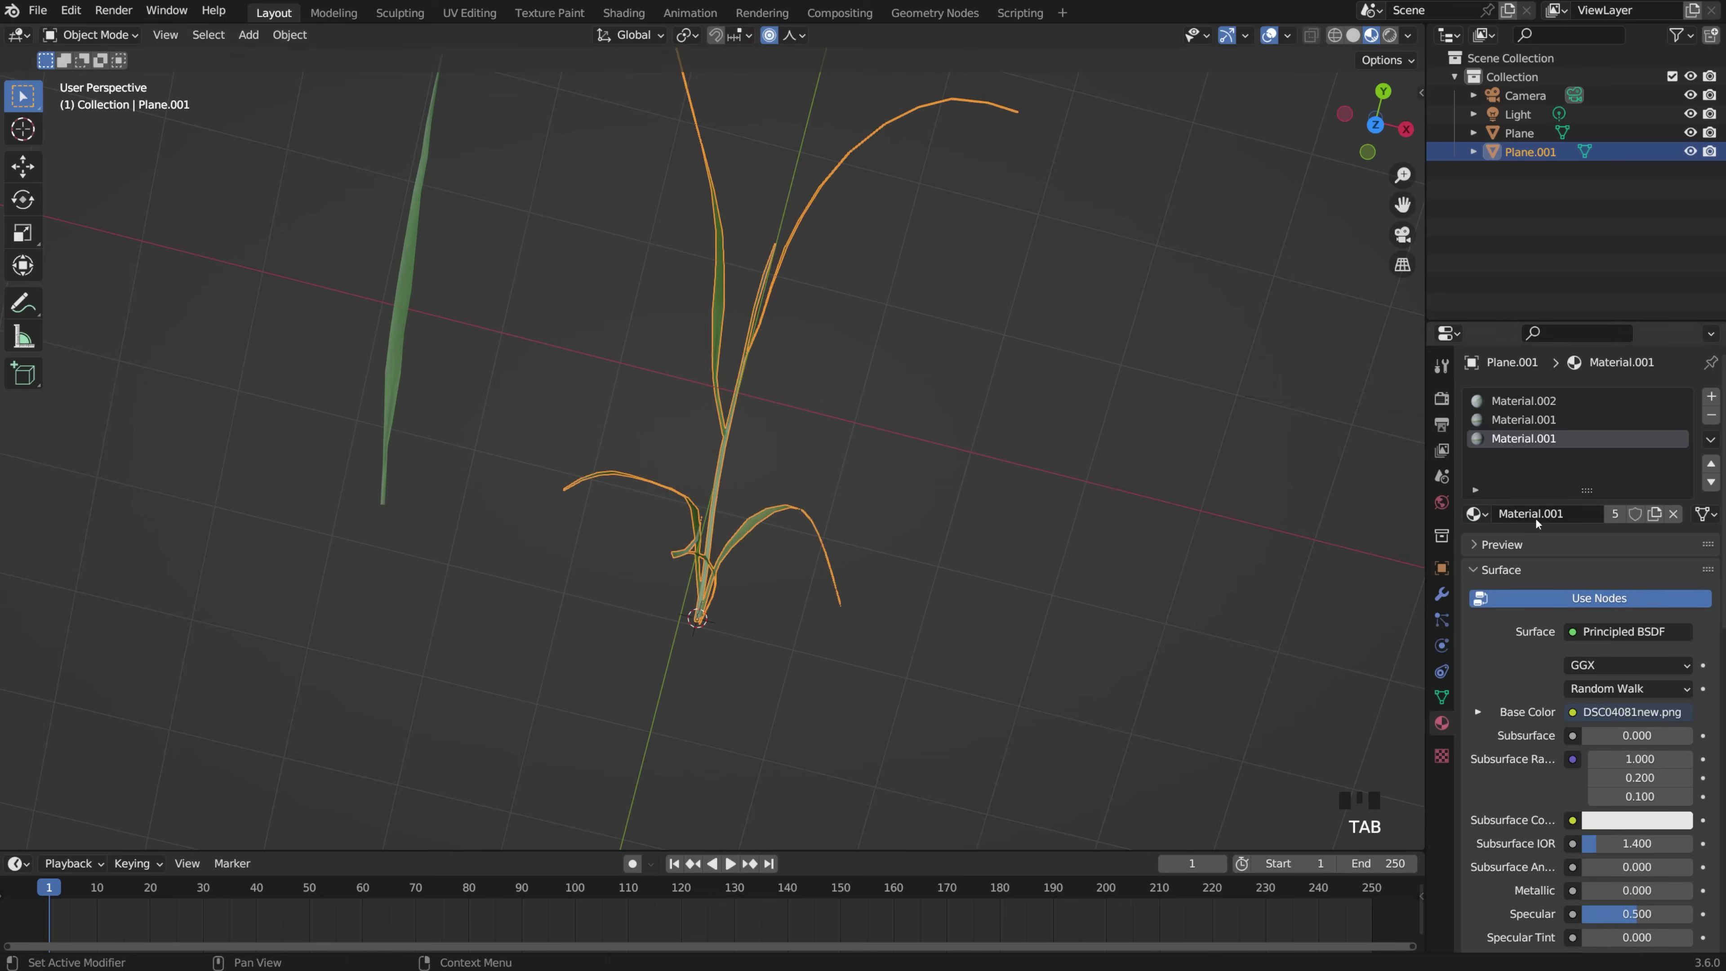
Step: Make the lower leaves' material single-user and add a Hue/Saturation/Value node with hue 0.46, saturation 0.6 and value 0.4 before Base Color
click(1615, 515)
scroll(884, 326, up, 2)
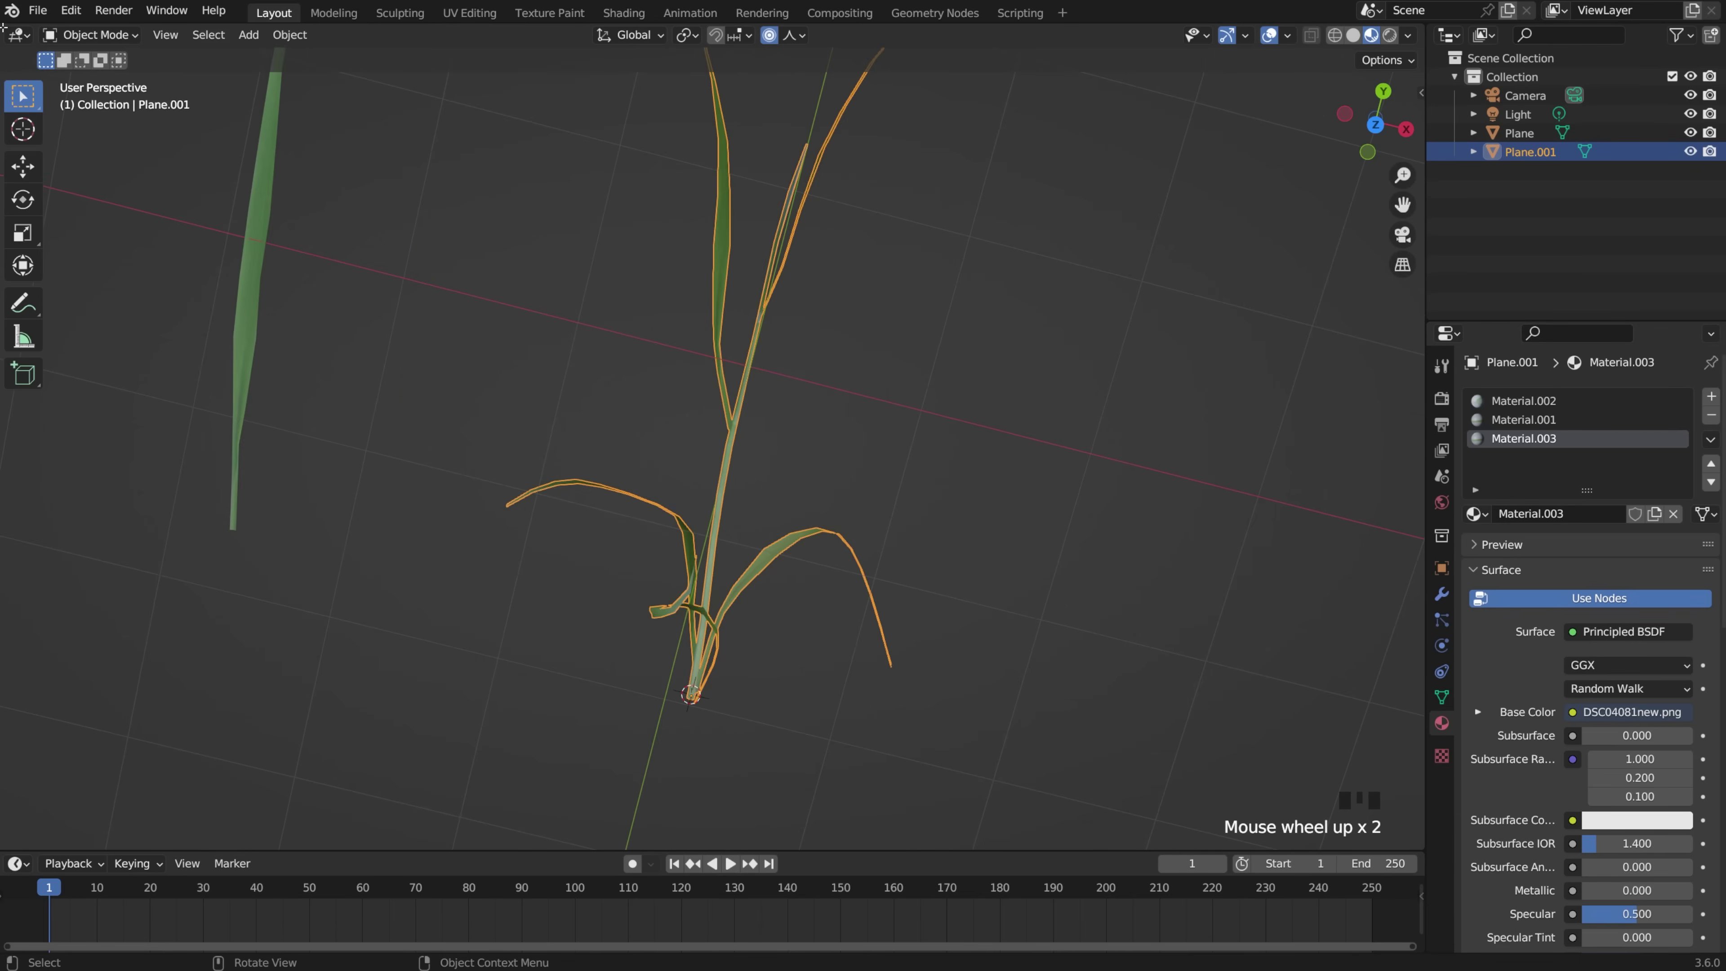
drag(2, 27, 601, 61)
scroll(842, 396, up, 2)
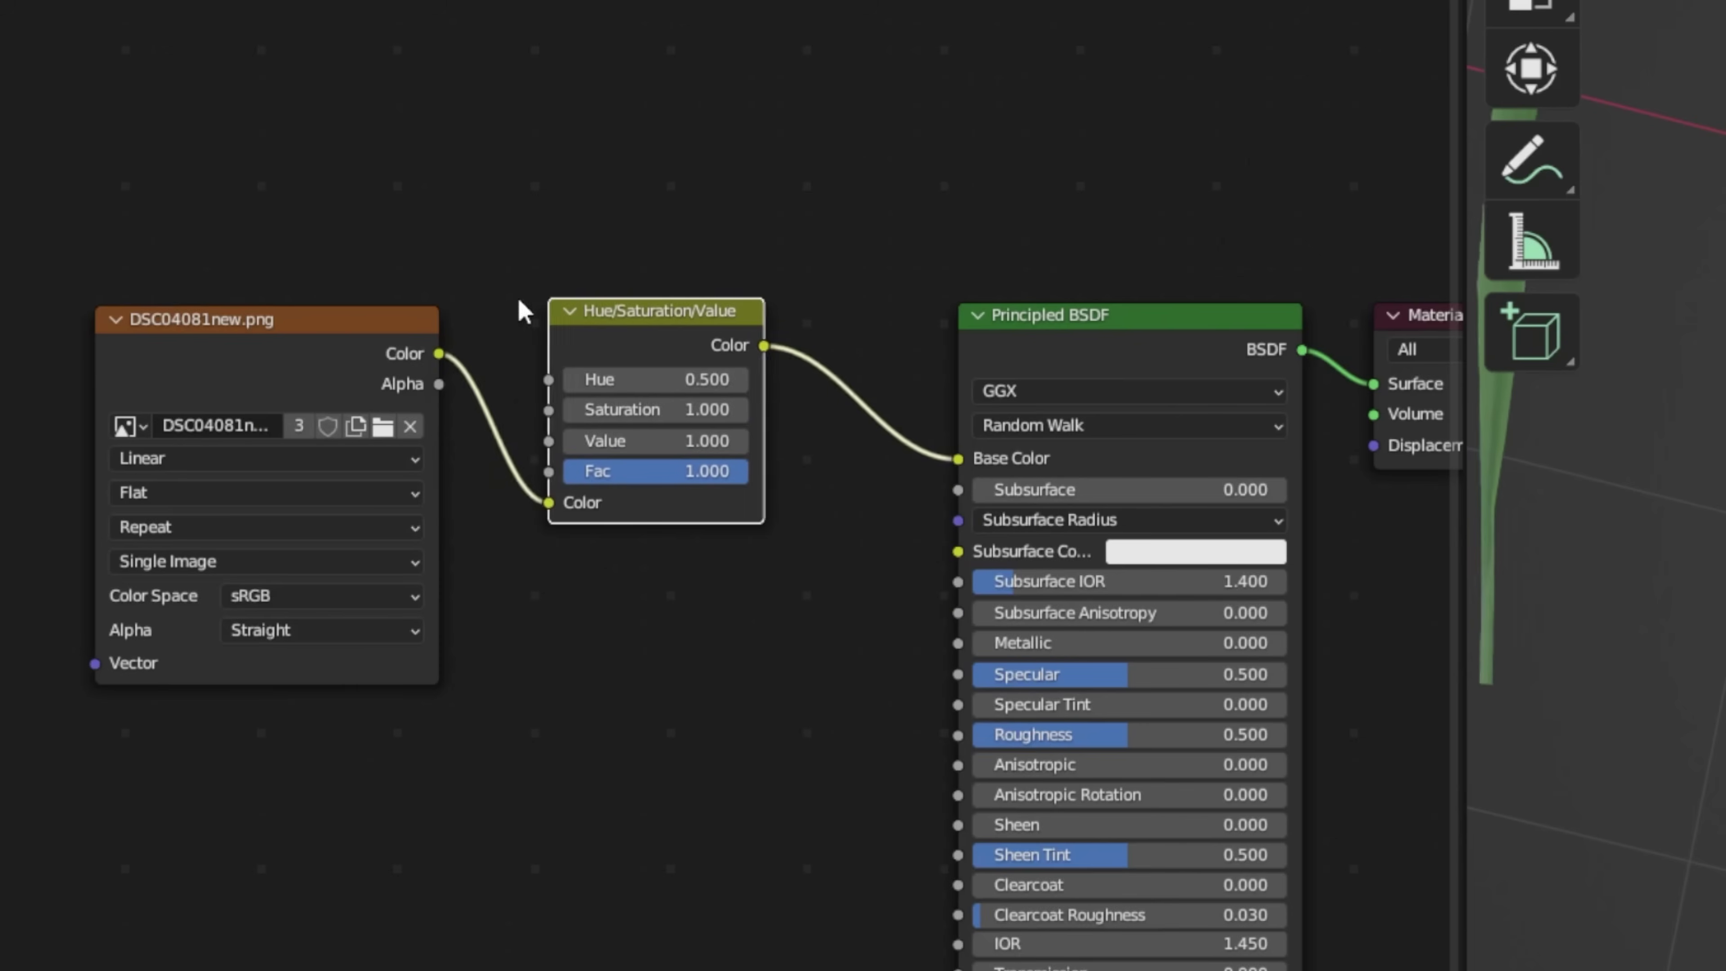
scroll(523, 309, up, 2)
double_click(662, 381)
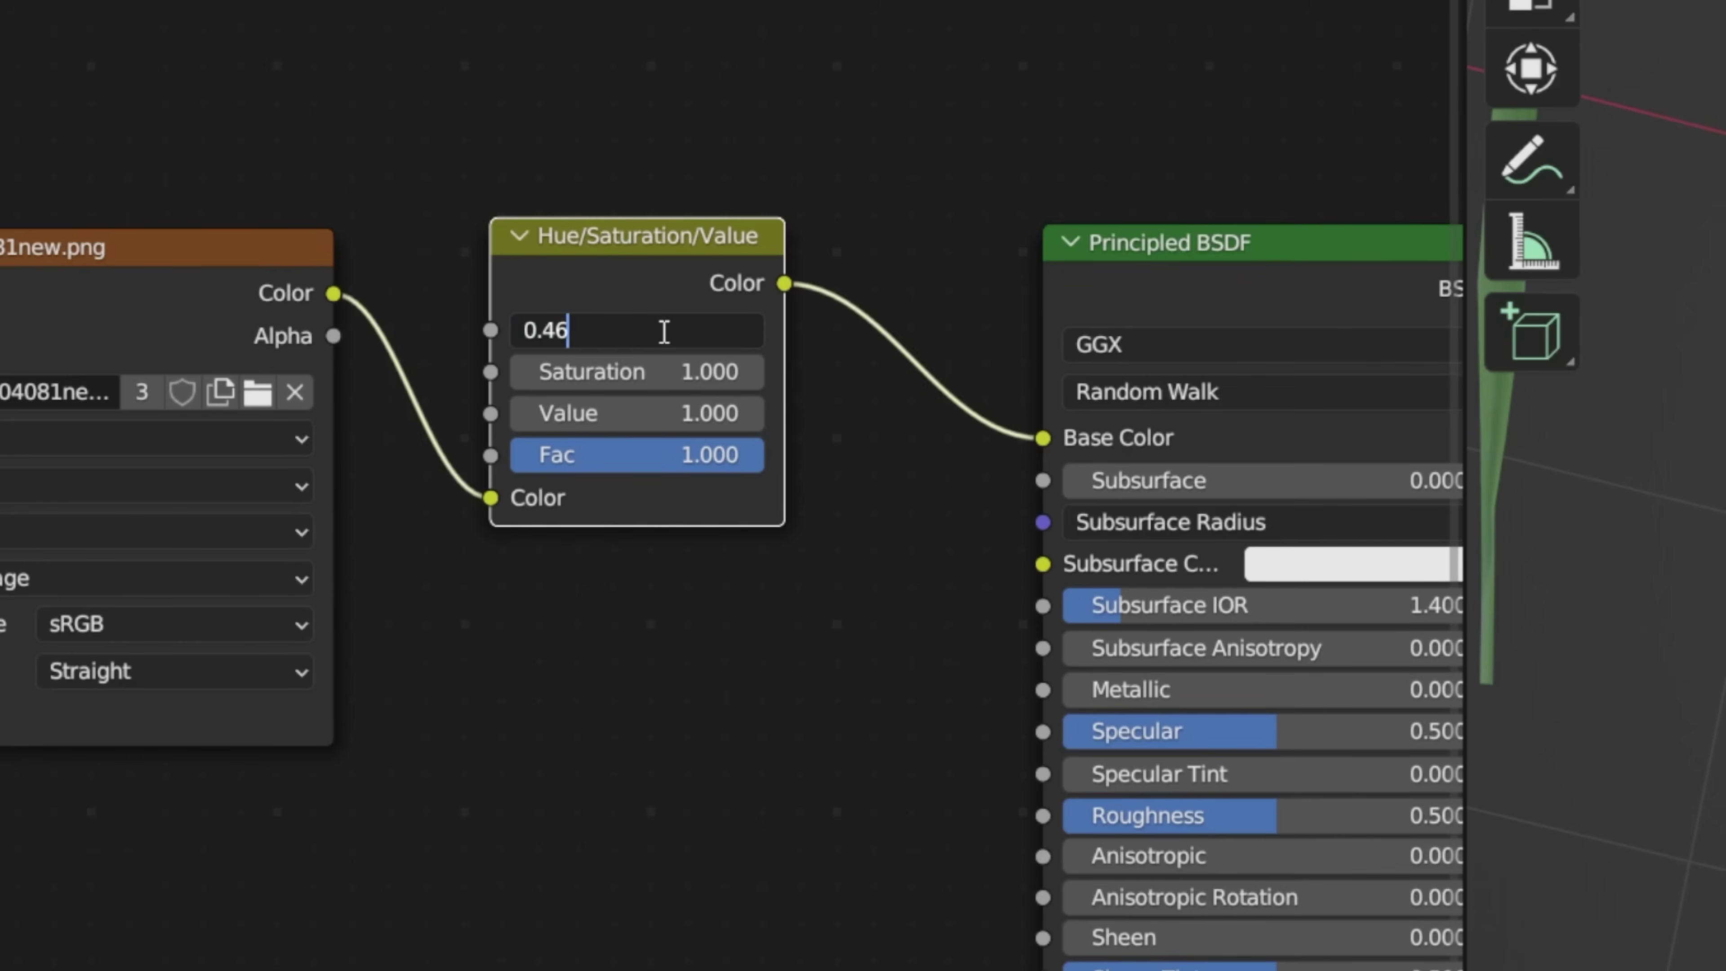
key(Return)
drag(519, 377, 486, 415)
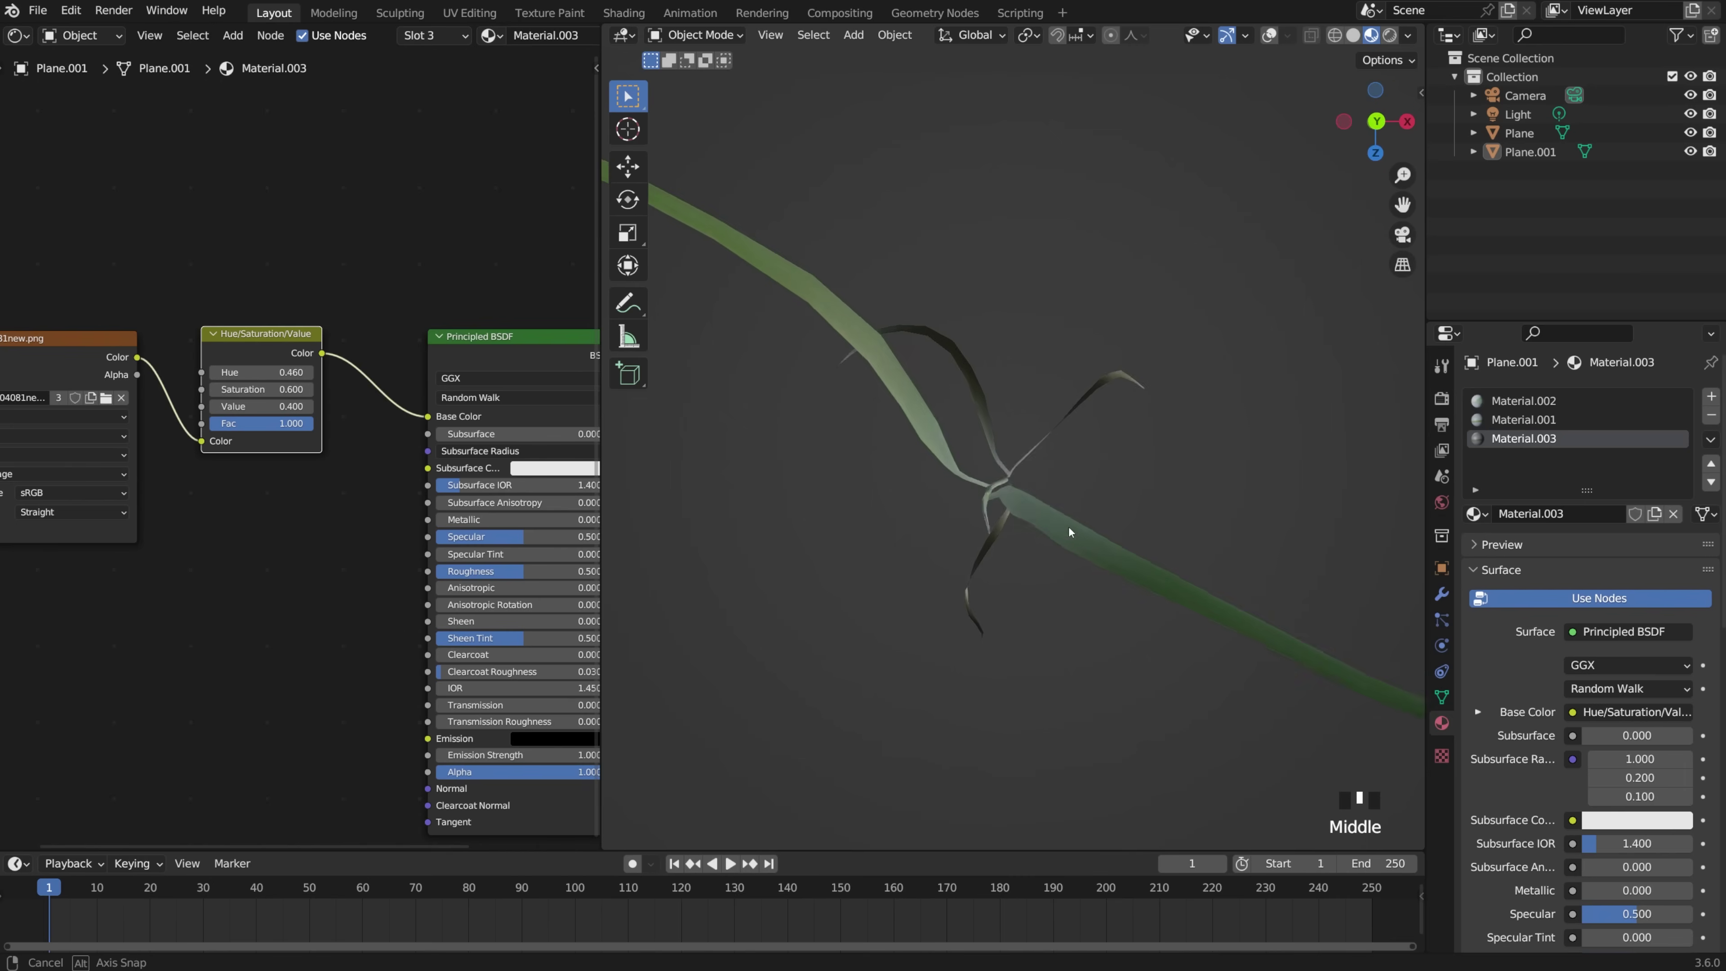
Step: Rotate the whole grass plant freely with trackball rotation so that it stands upright
middle_drag(1068, 527, 1088, 364)
scroll(1079, 341, down, 2)
key(r)
key(r)
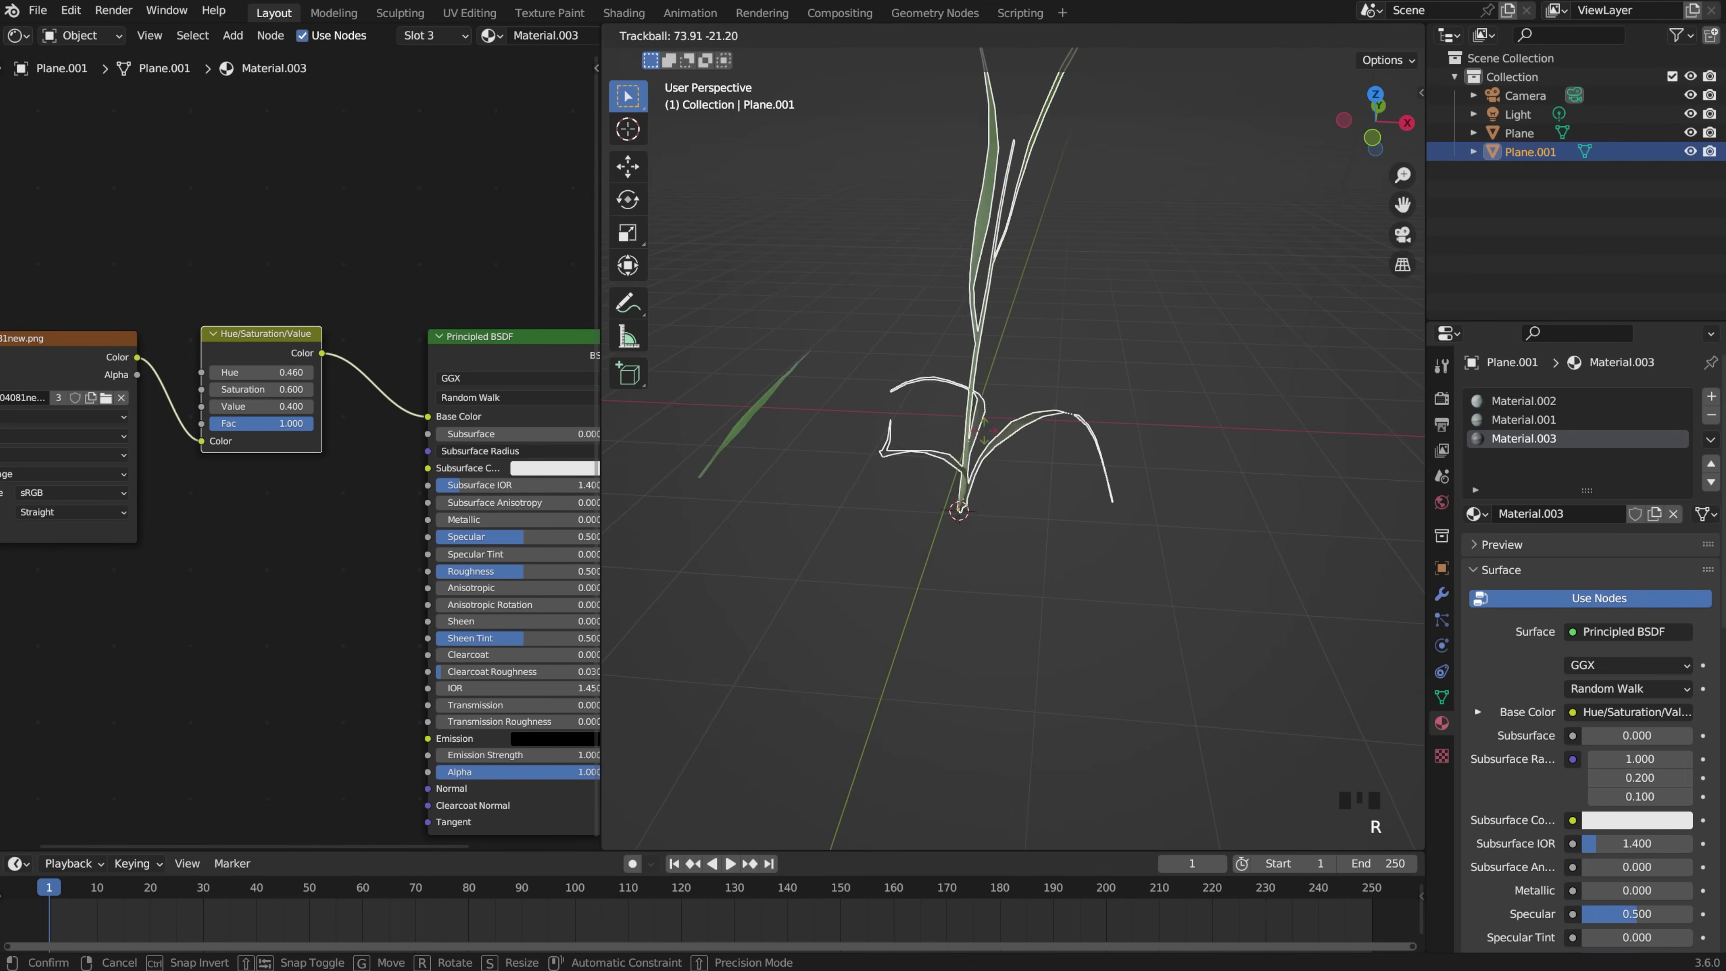
click(995, 447)
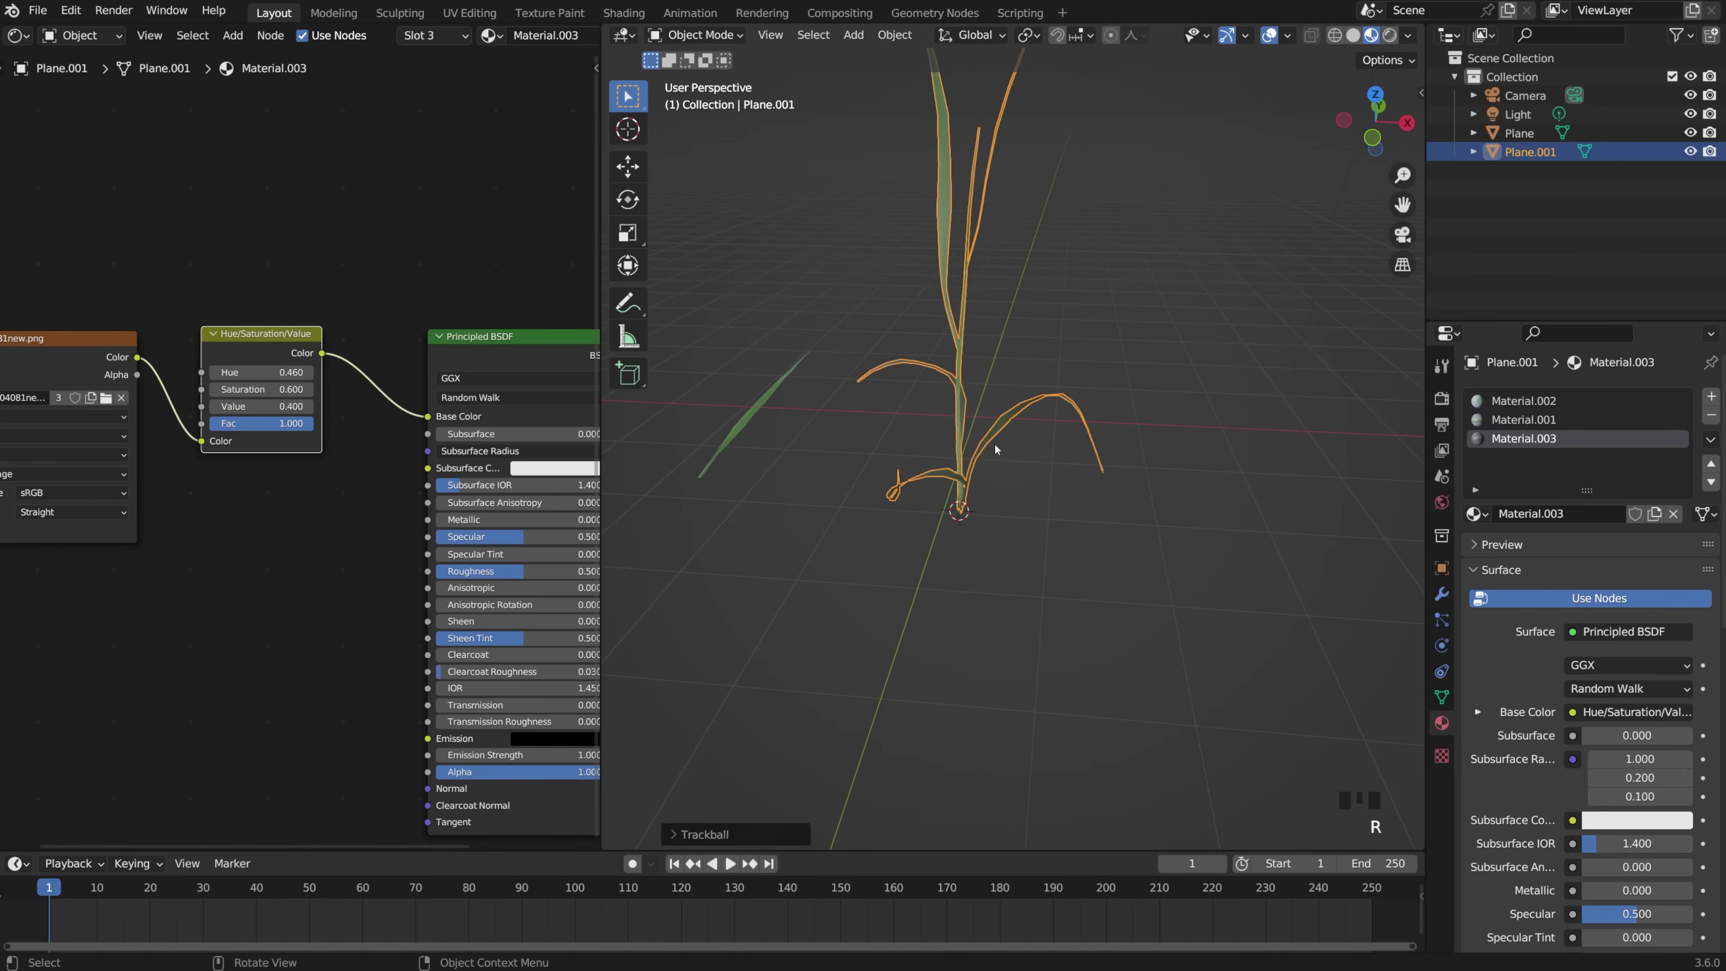
Step: Reshape the lower leaves by moving their tips with proportional editing so they spread around the stem
scroll(994, 449, down, 2)
middle_drag(994, 449, 813, 413)
scroll(1082, 478, down, 2)
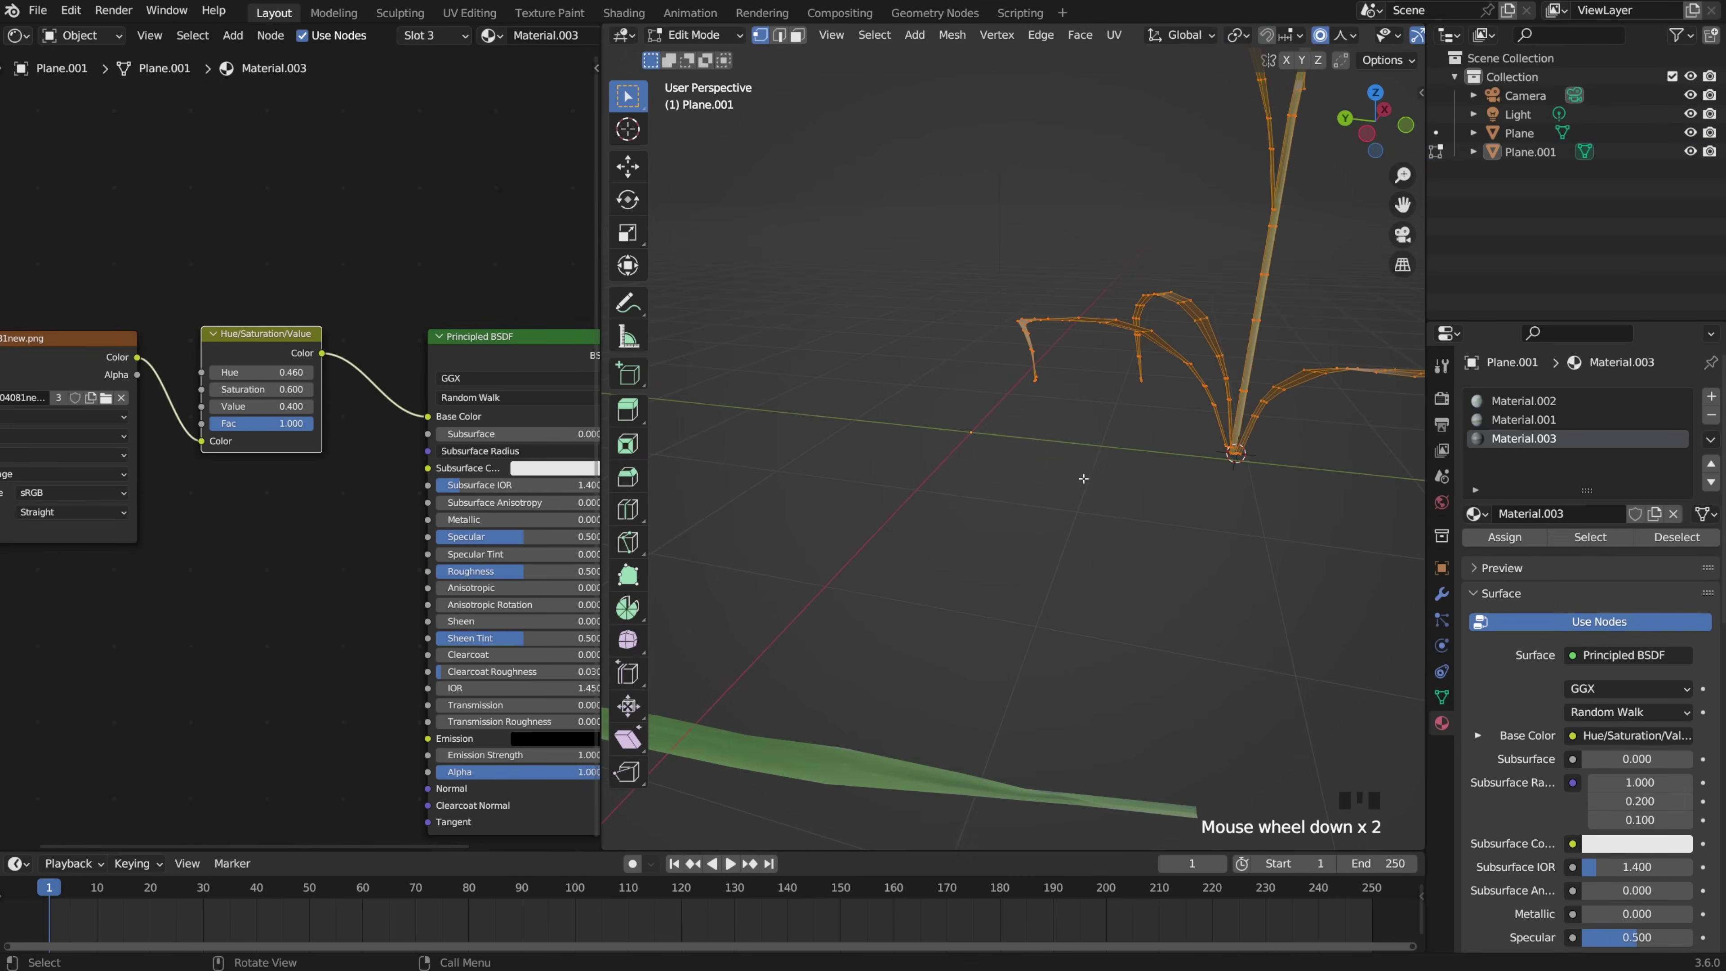
key(g)
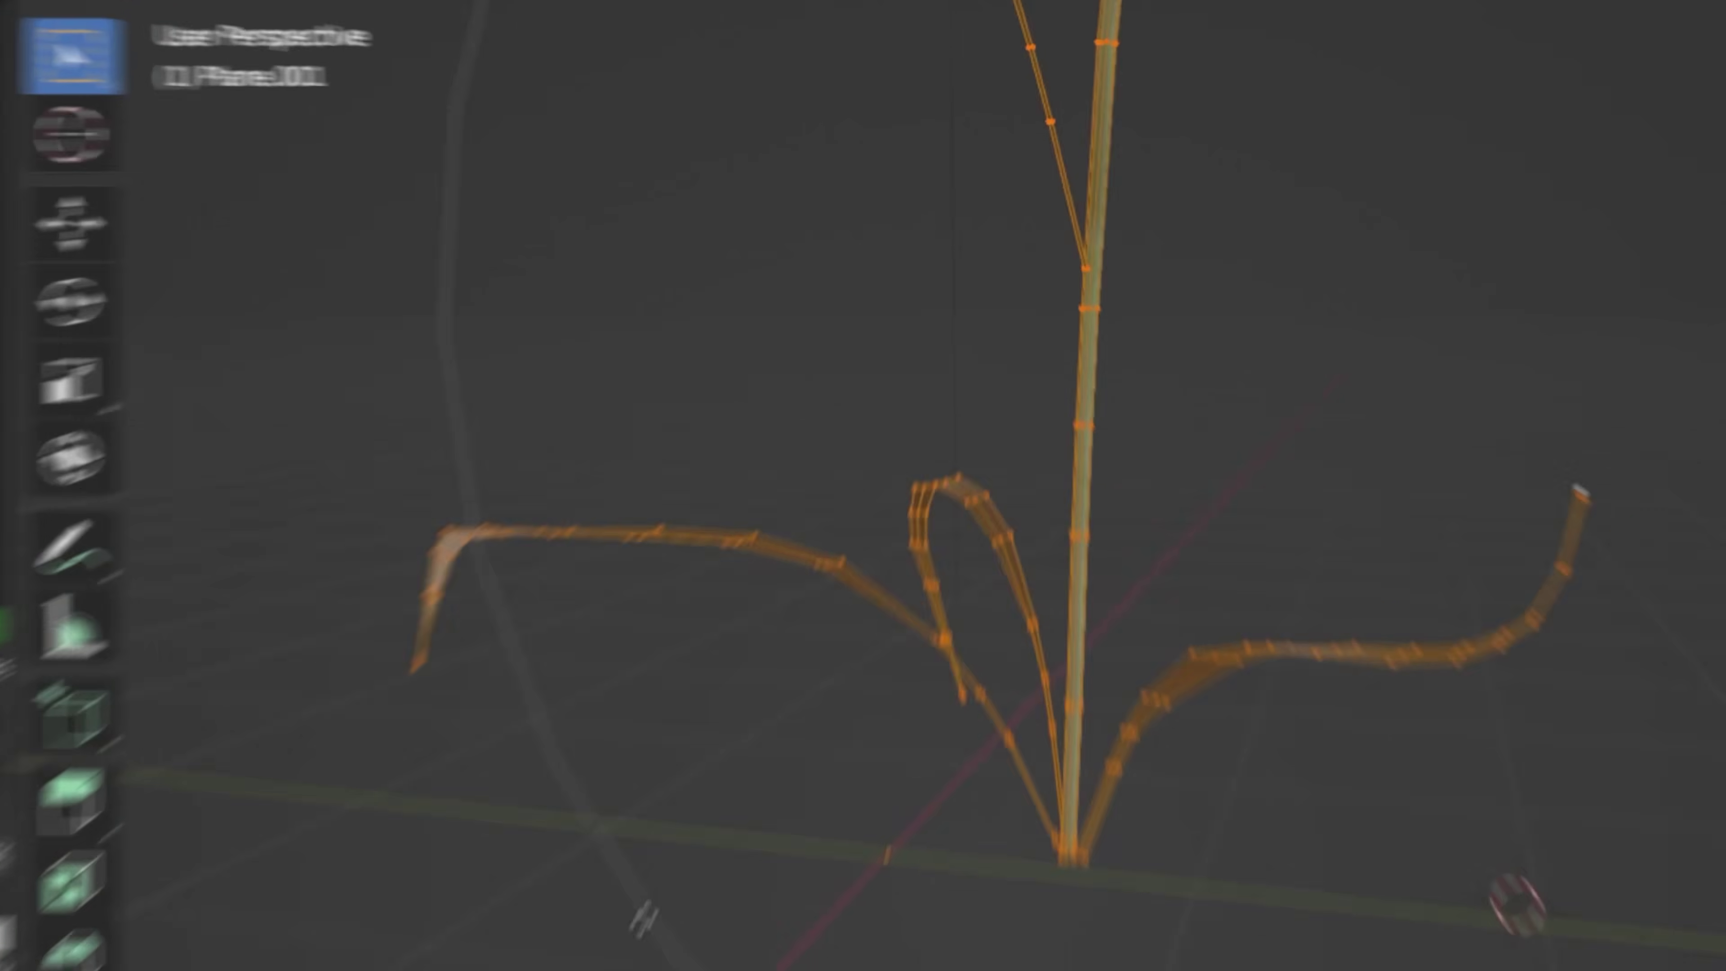
click(432, 941)
middle_drag(432, 940, 305, 963)
key(g)
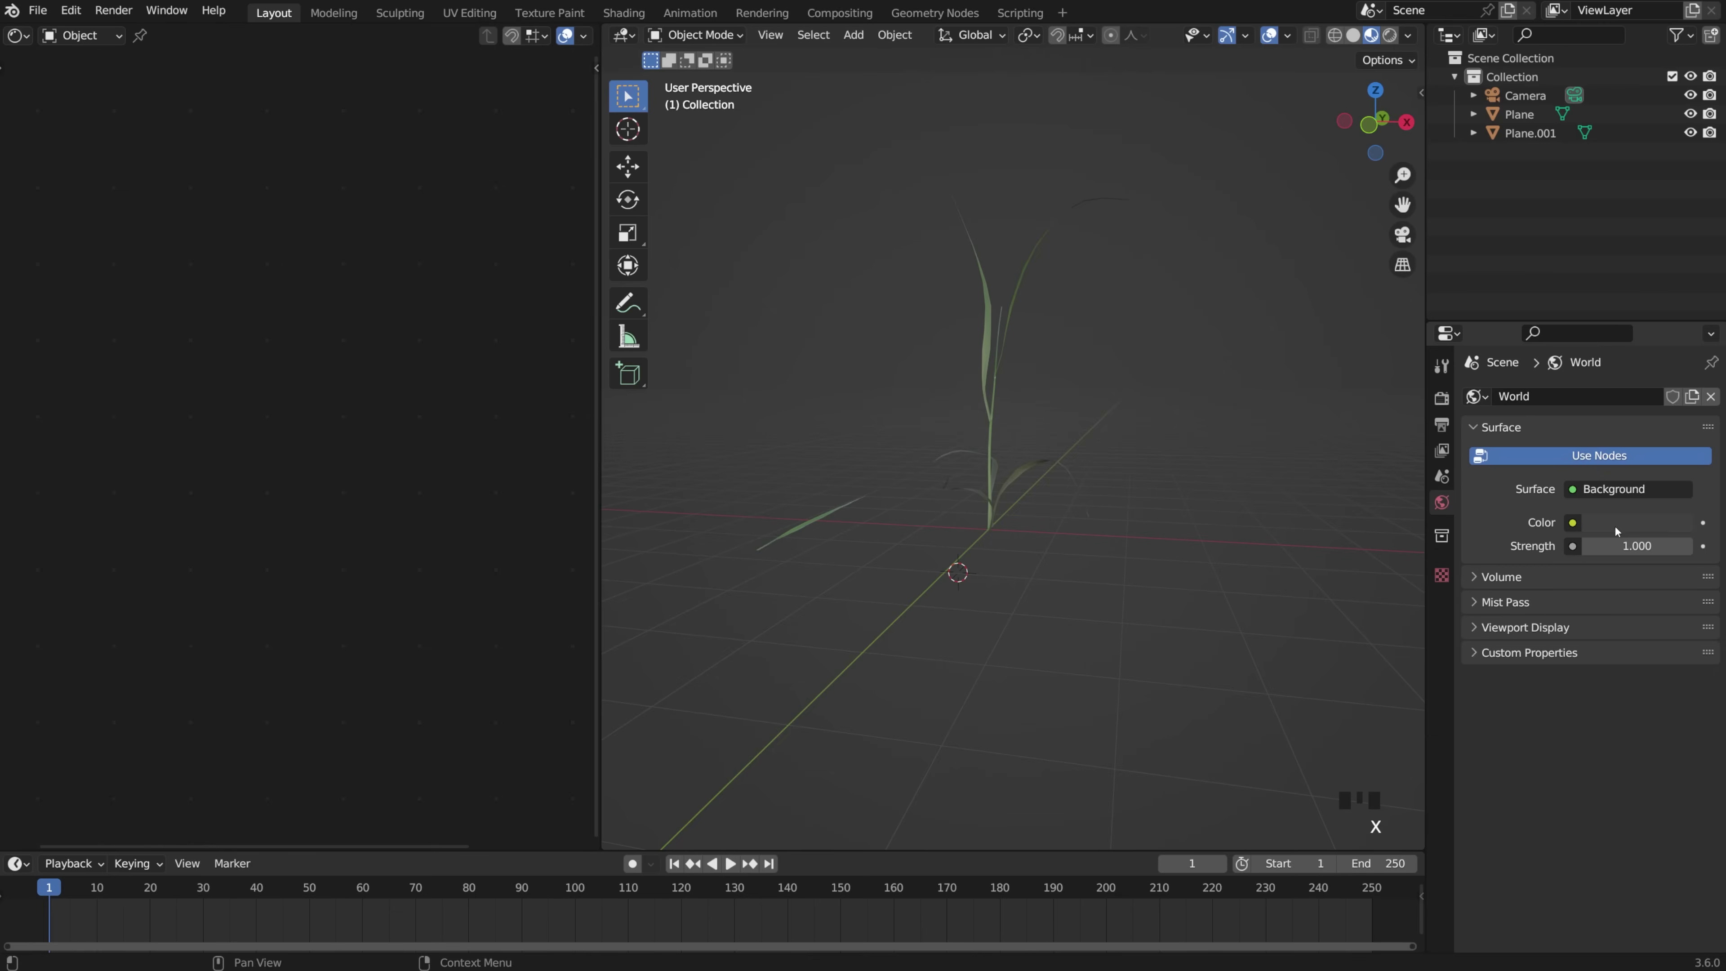
Step: Load an HDRI as the world's Environment Texture and enable Transparent in the Film render settings
click(1573, 523)
click(1156, 605)
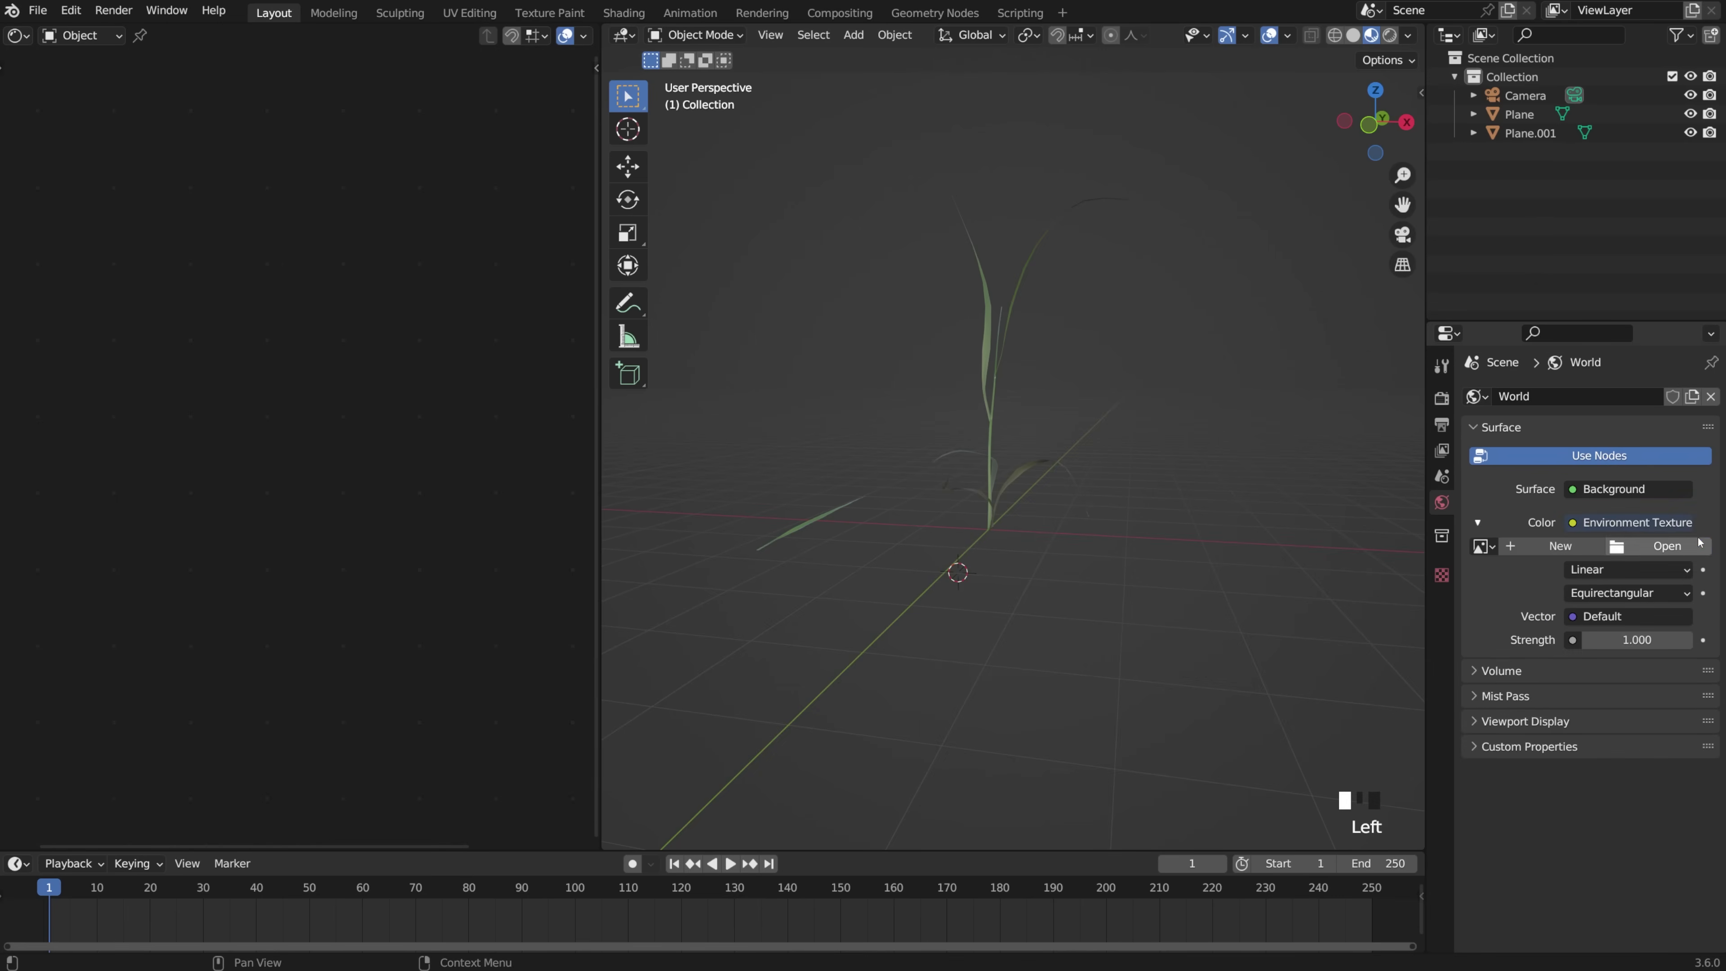
click(1661, 545)
click(703, 563)
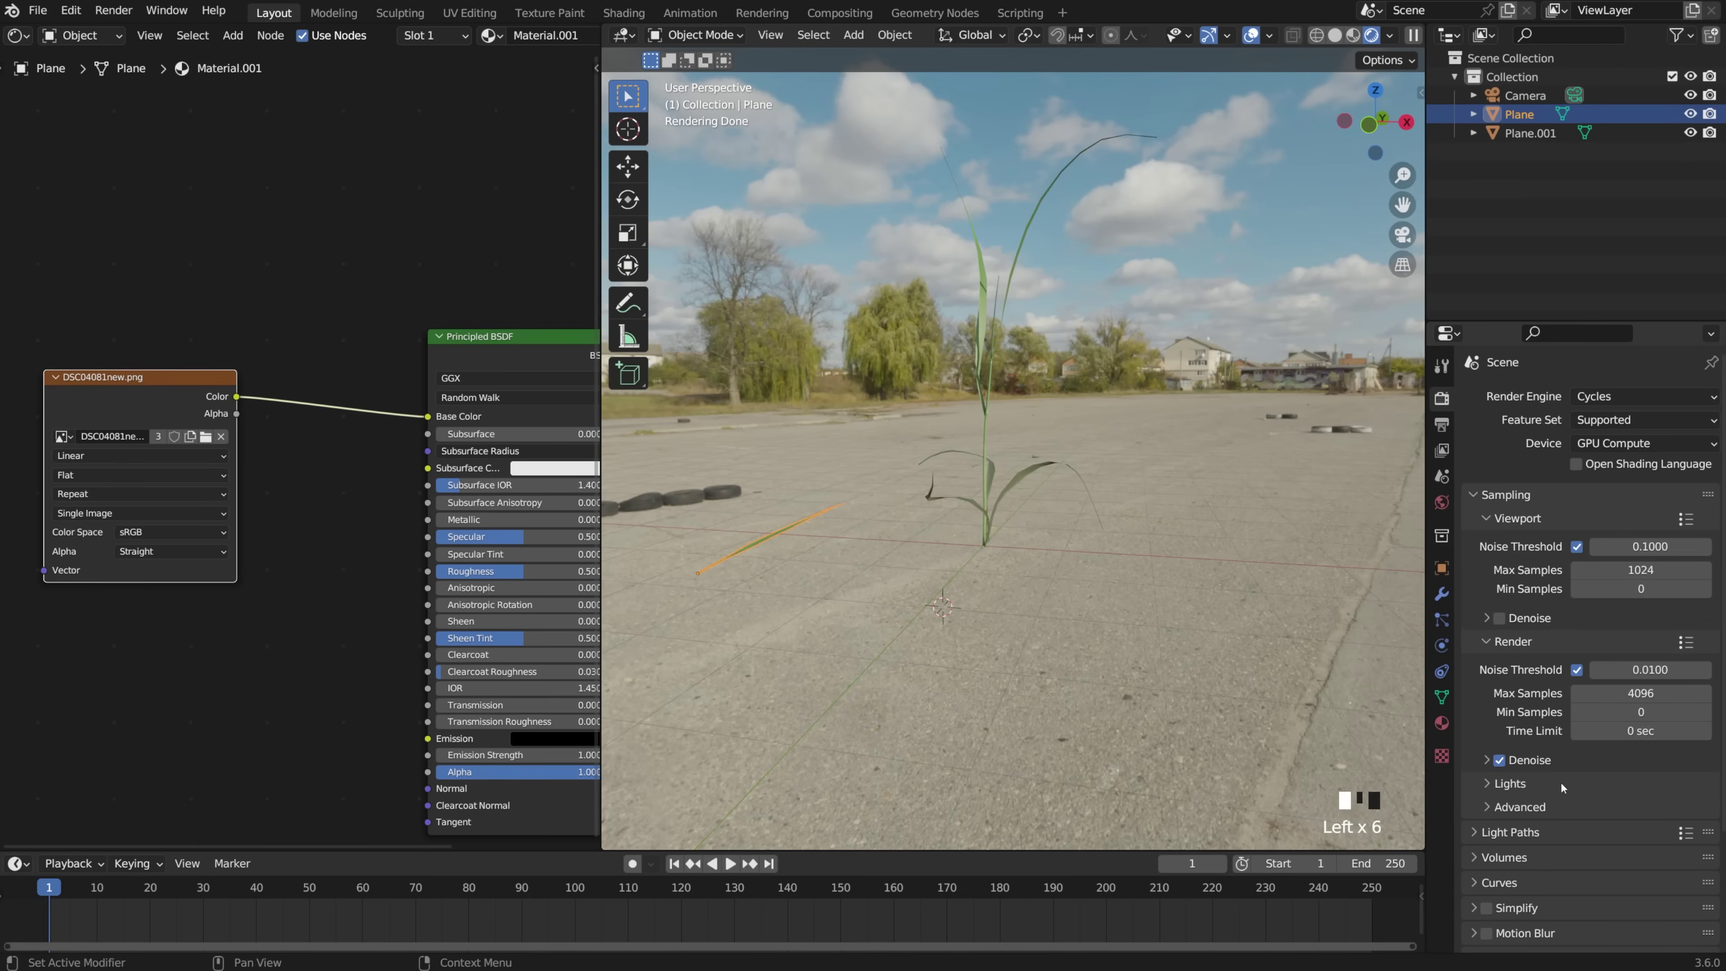
scroll(1562, 783, down, 1)
click(1524, 841)
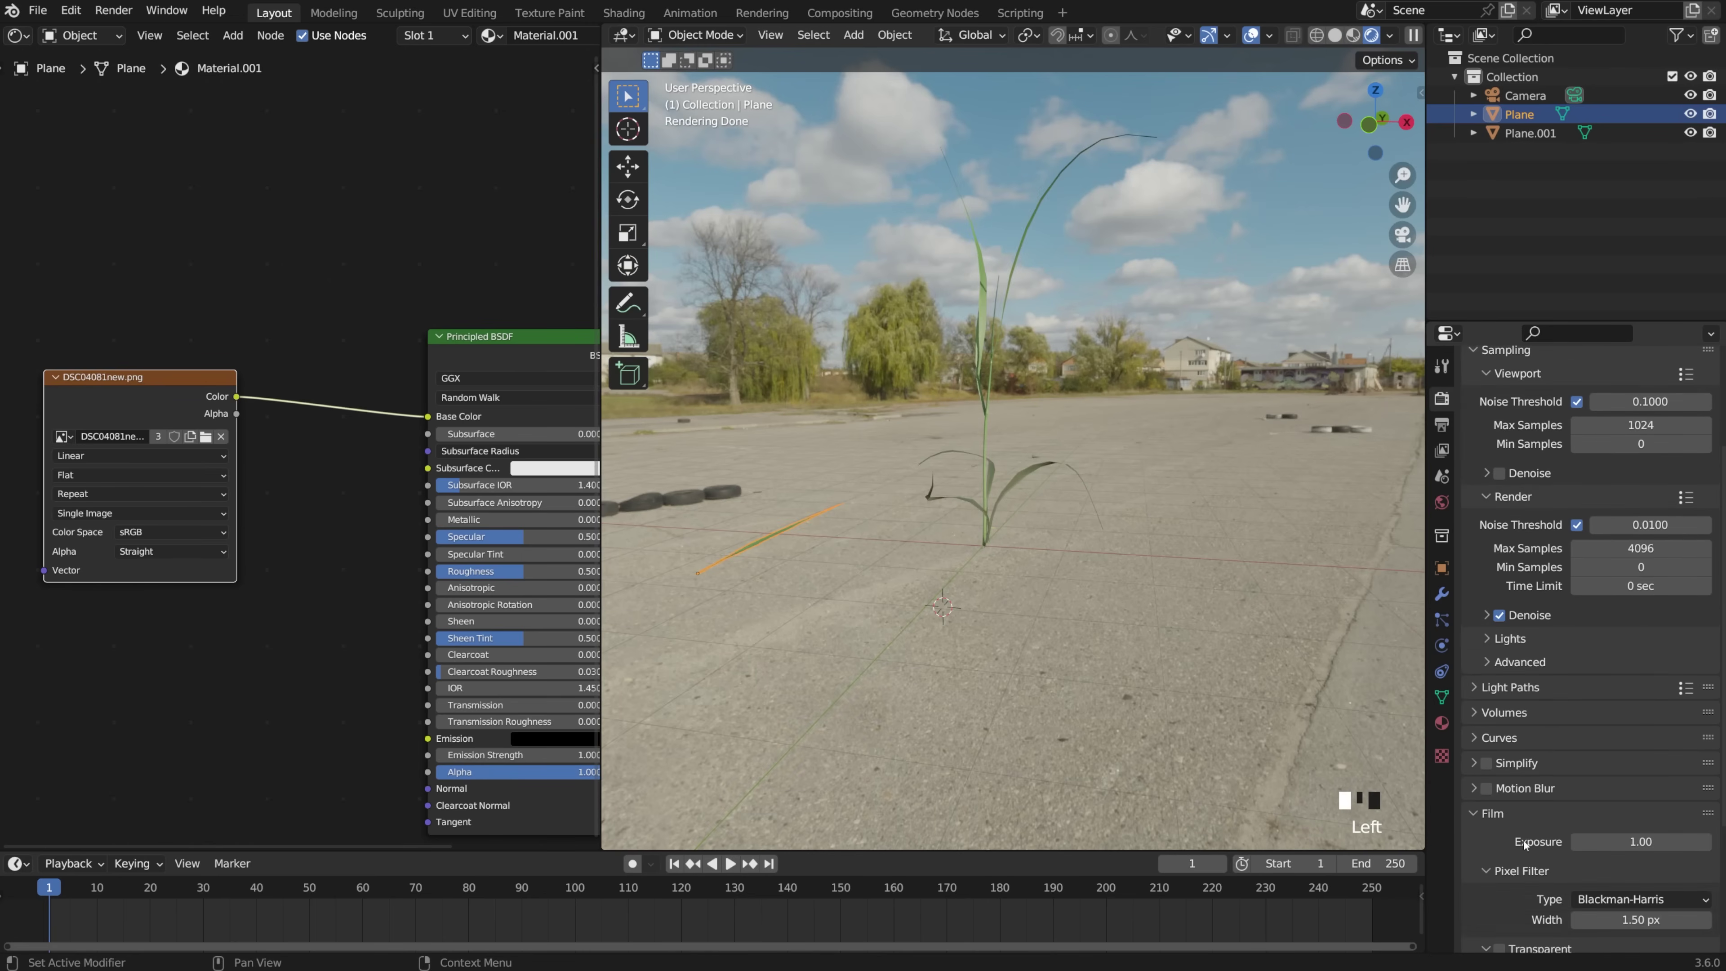
scroll(1523, 841, down, 3)
click(1499, 879)
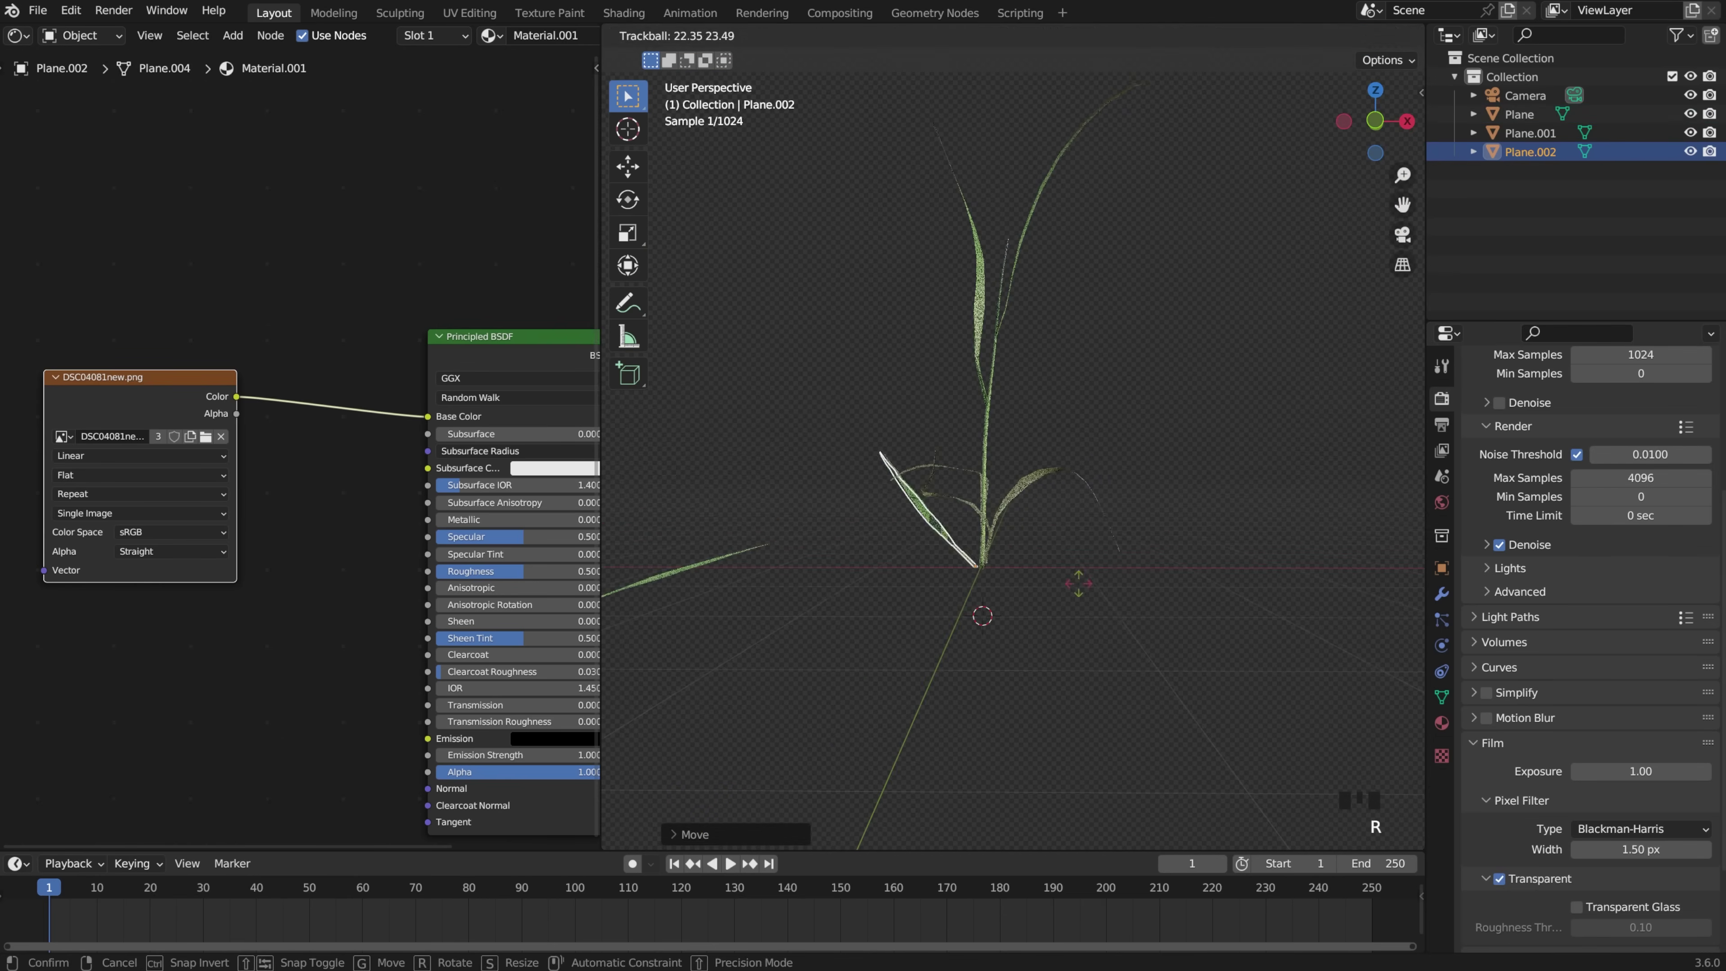
Step: Rotate the duplicated blade Plane.002 freely with trackball rotation near the stem's base
key(r)
key(r)
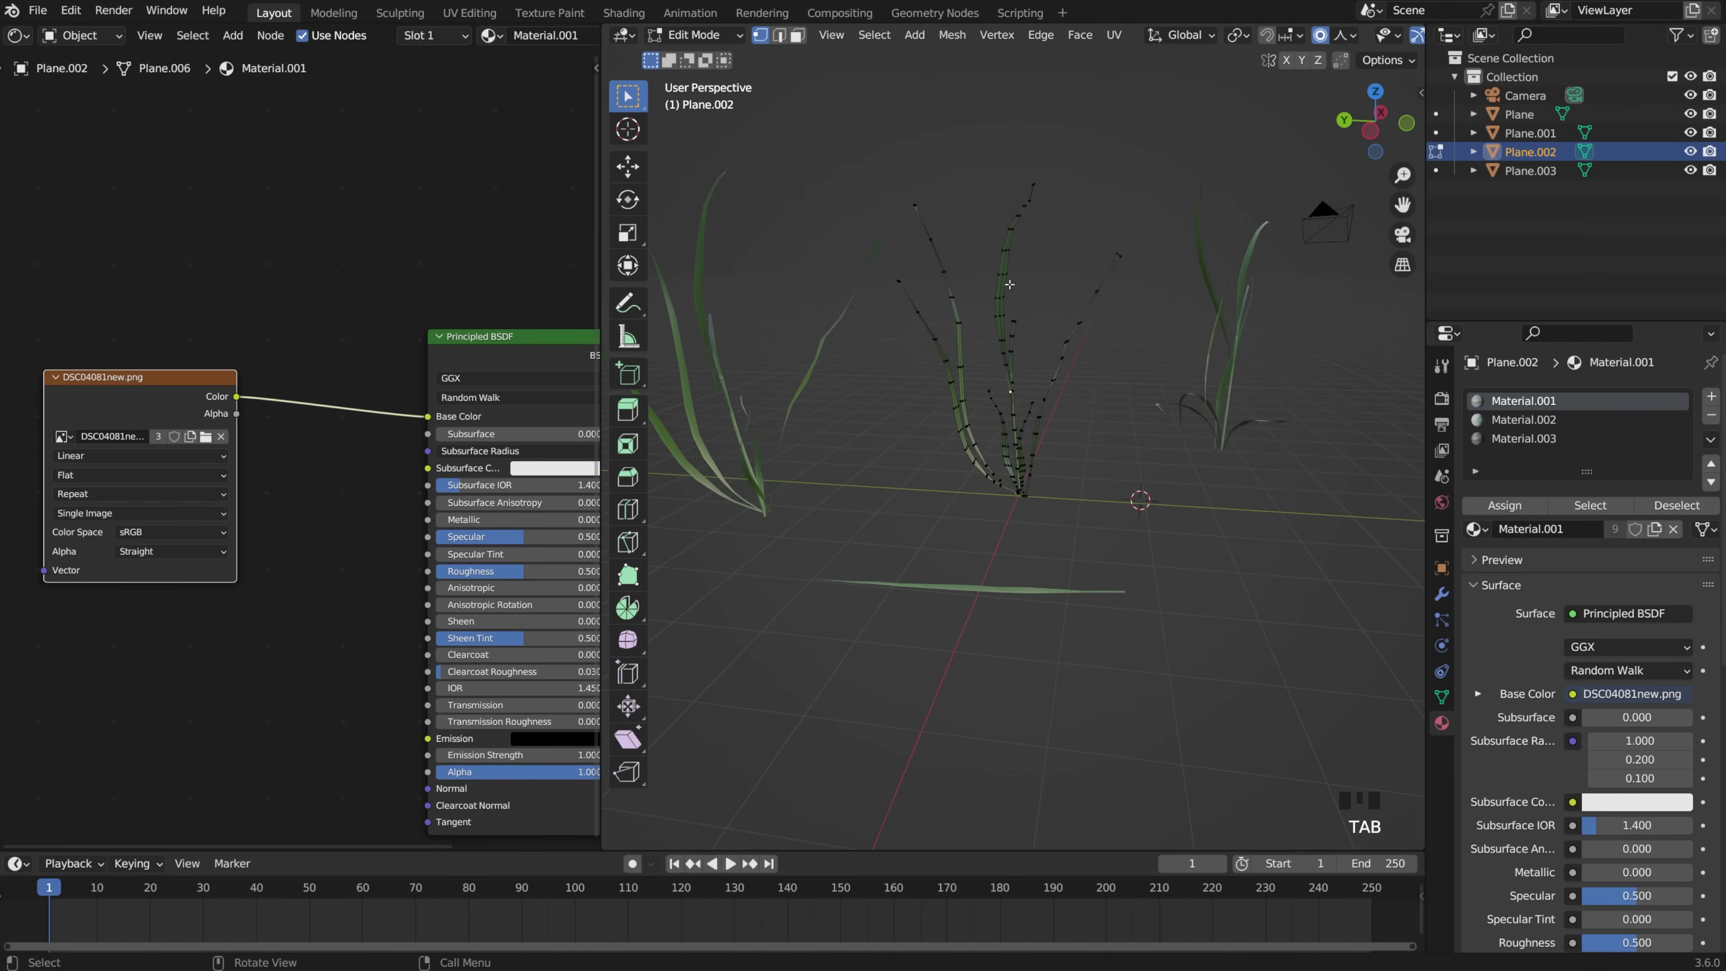
Step: Assign Material.003 to the five large leaves of the grass clump Plane.002
key(l)
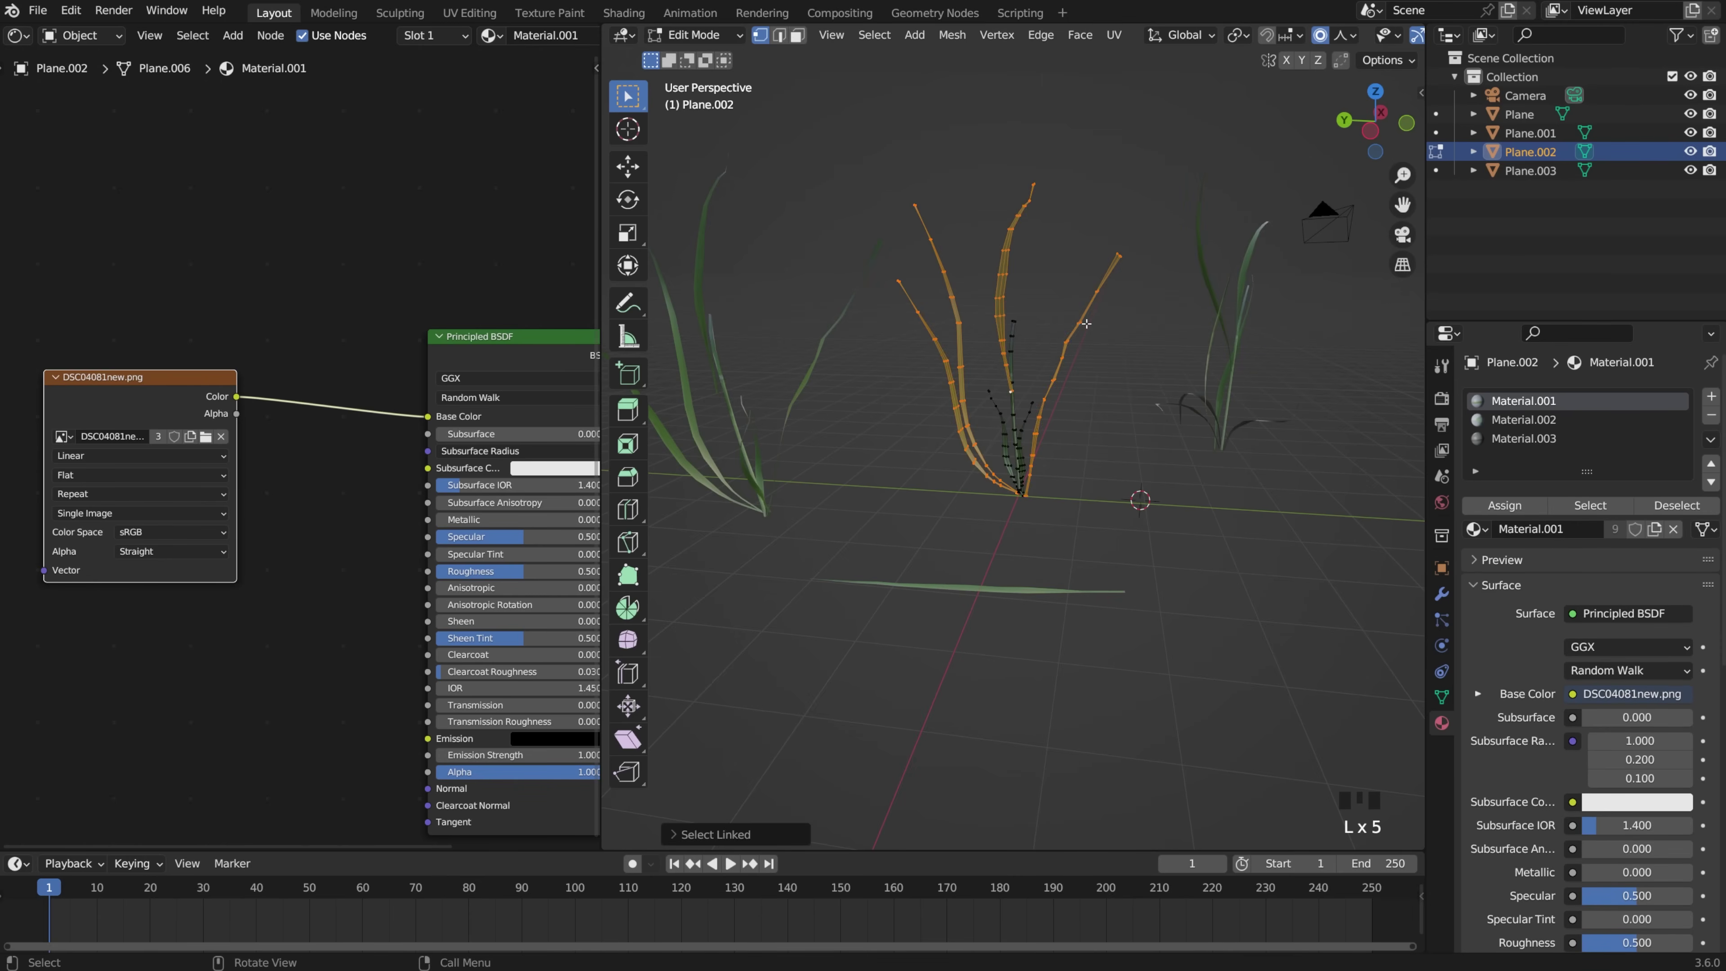
click(1523, 437)
click(1535, 509)
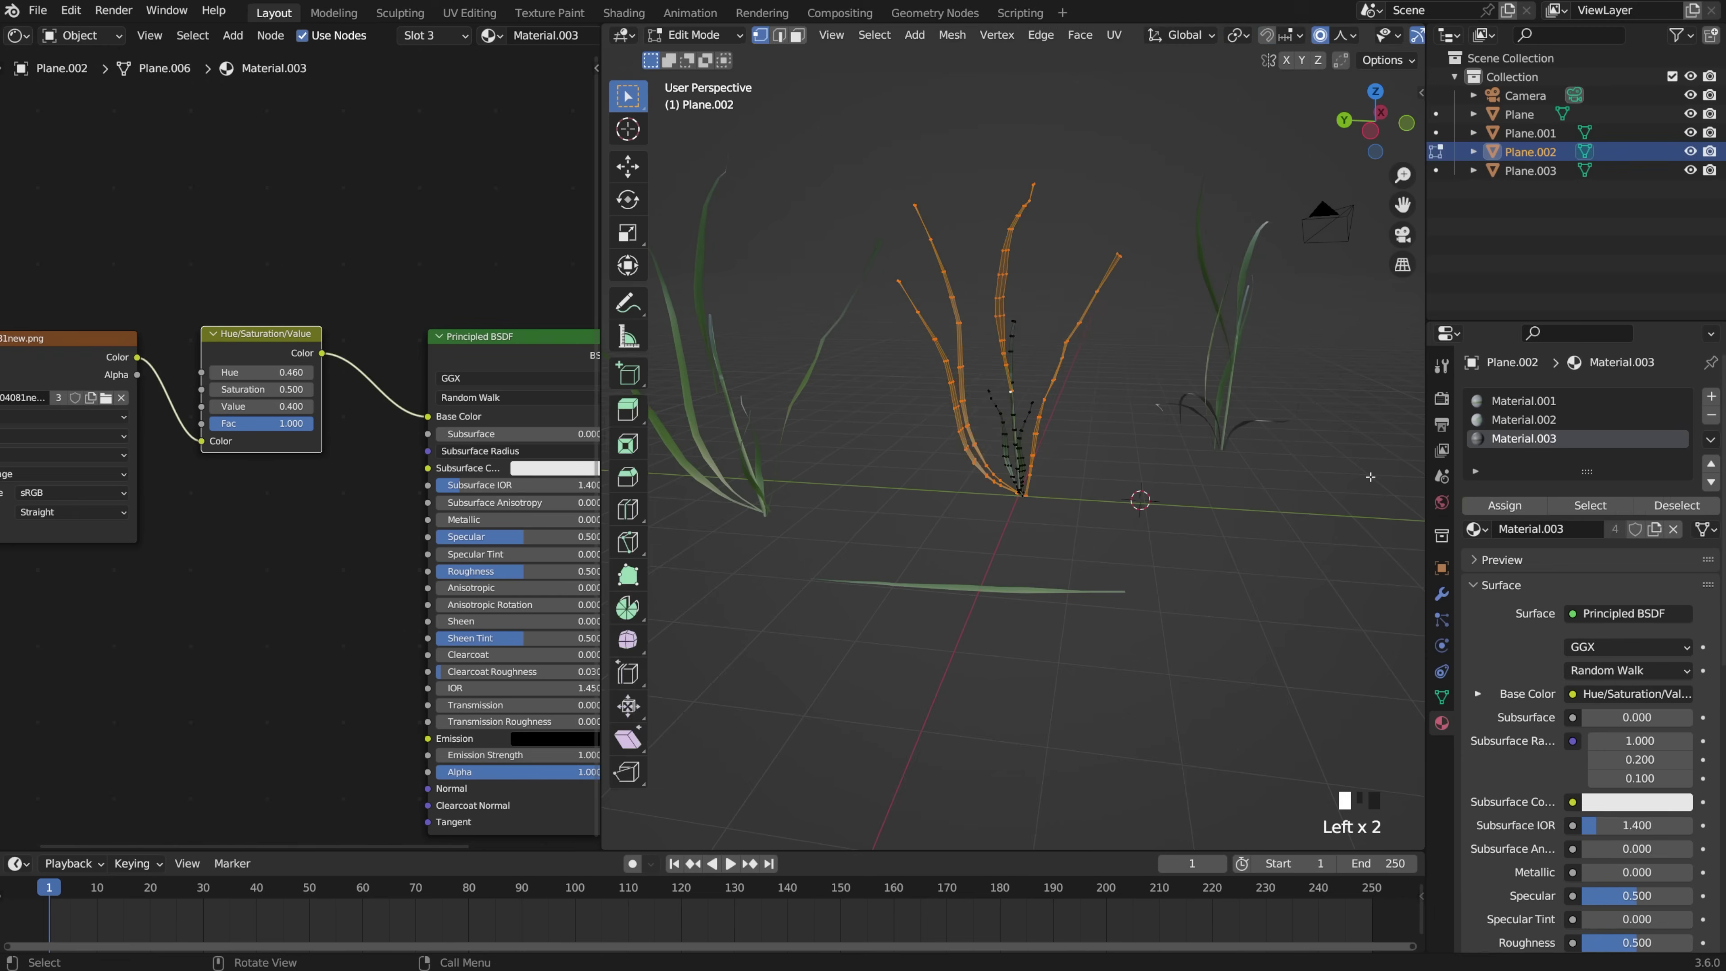
key(Tab)
middle_drag(1160, 459, 758, 425)
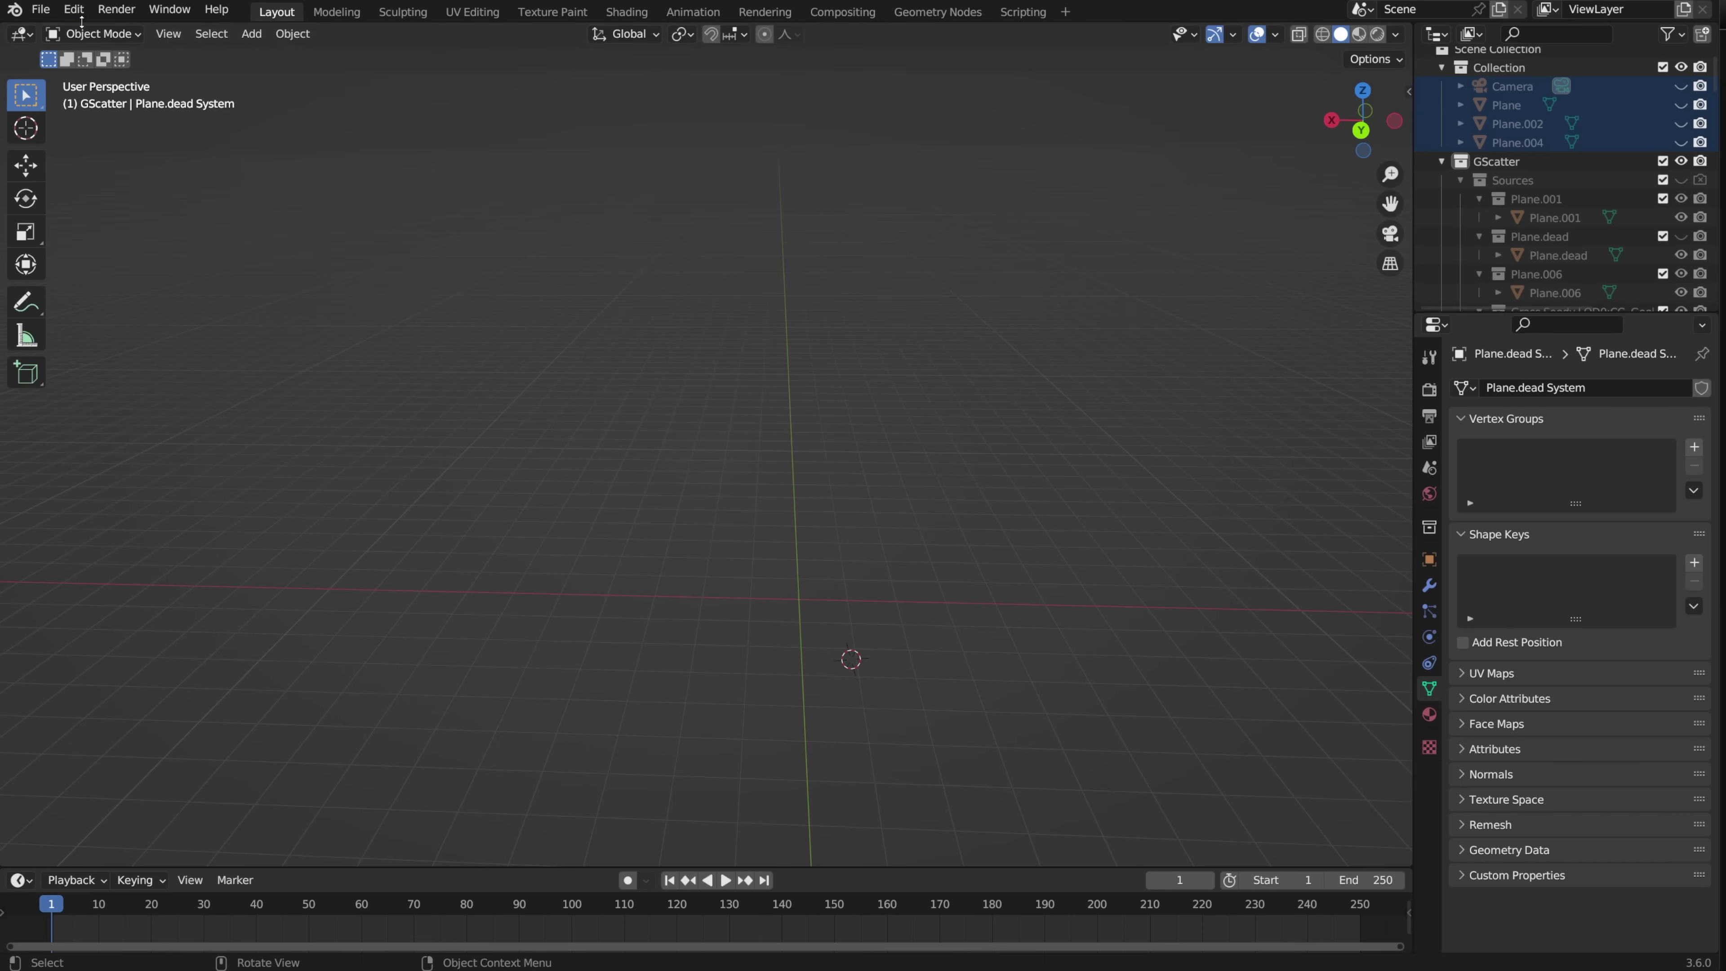
Step: Install the GScatter add-on from gscatter-0.11.0.zip through the preferences
click(73, 9)
click(204, 277)
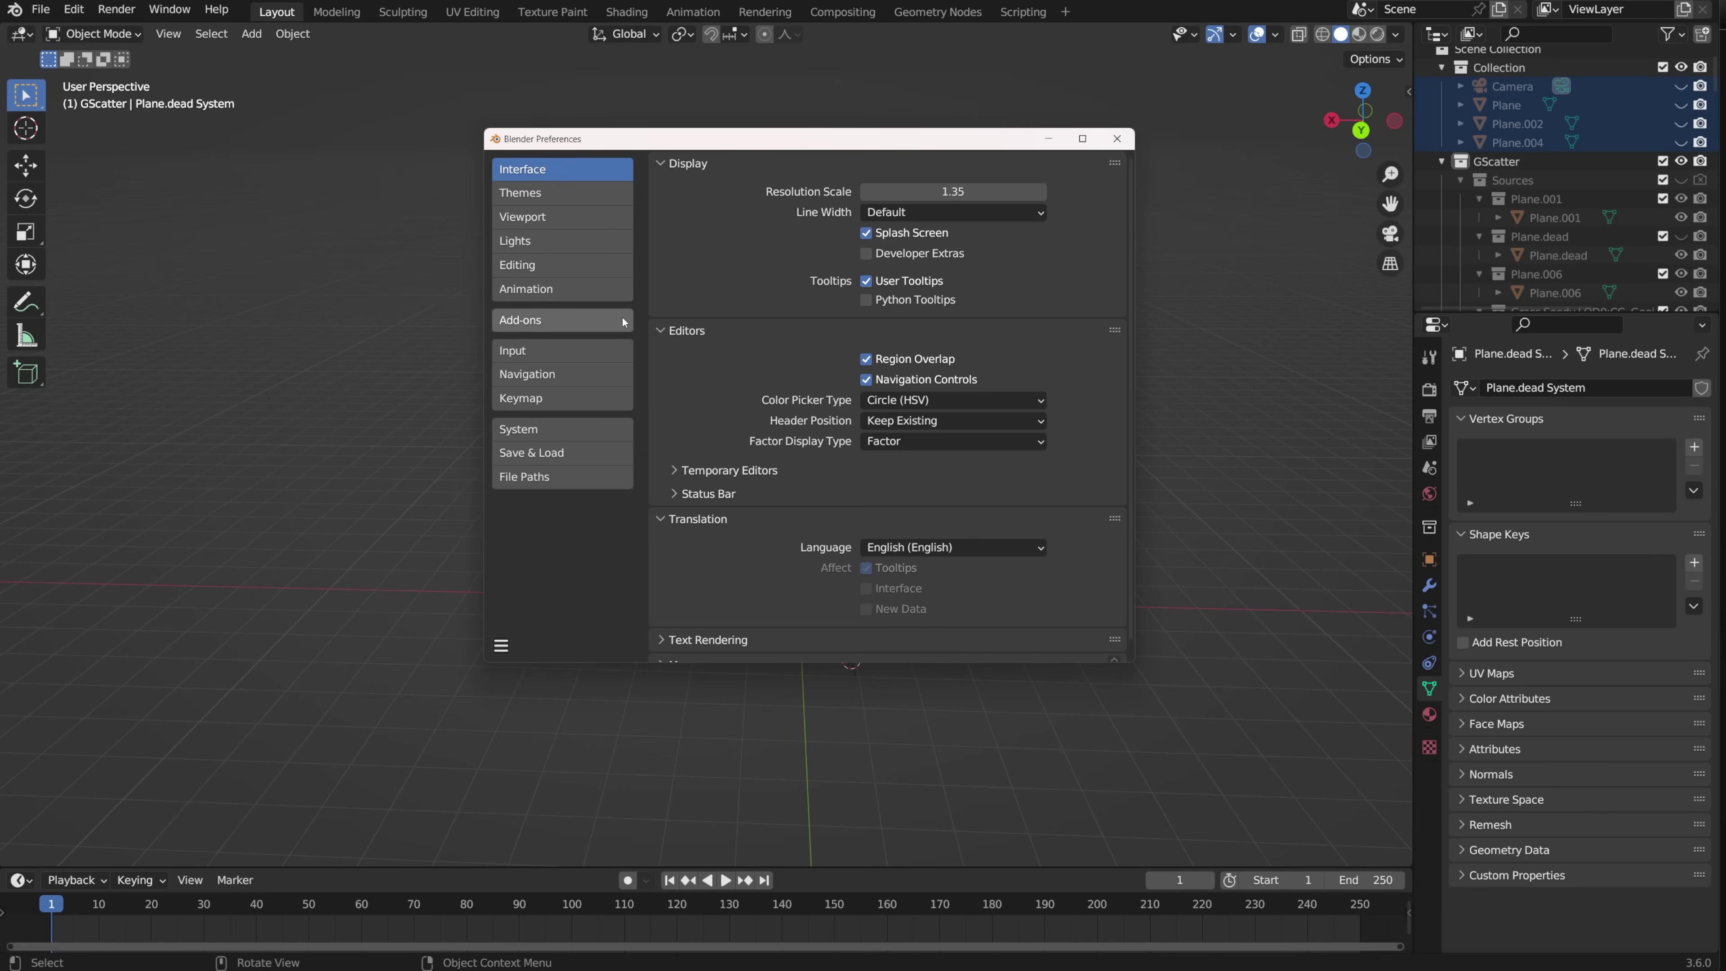
click(992, 166)
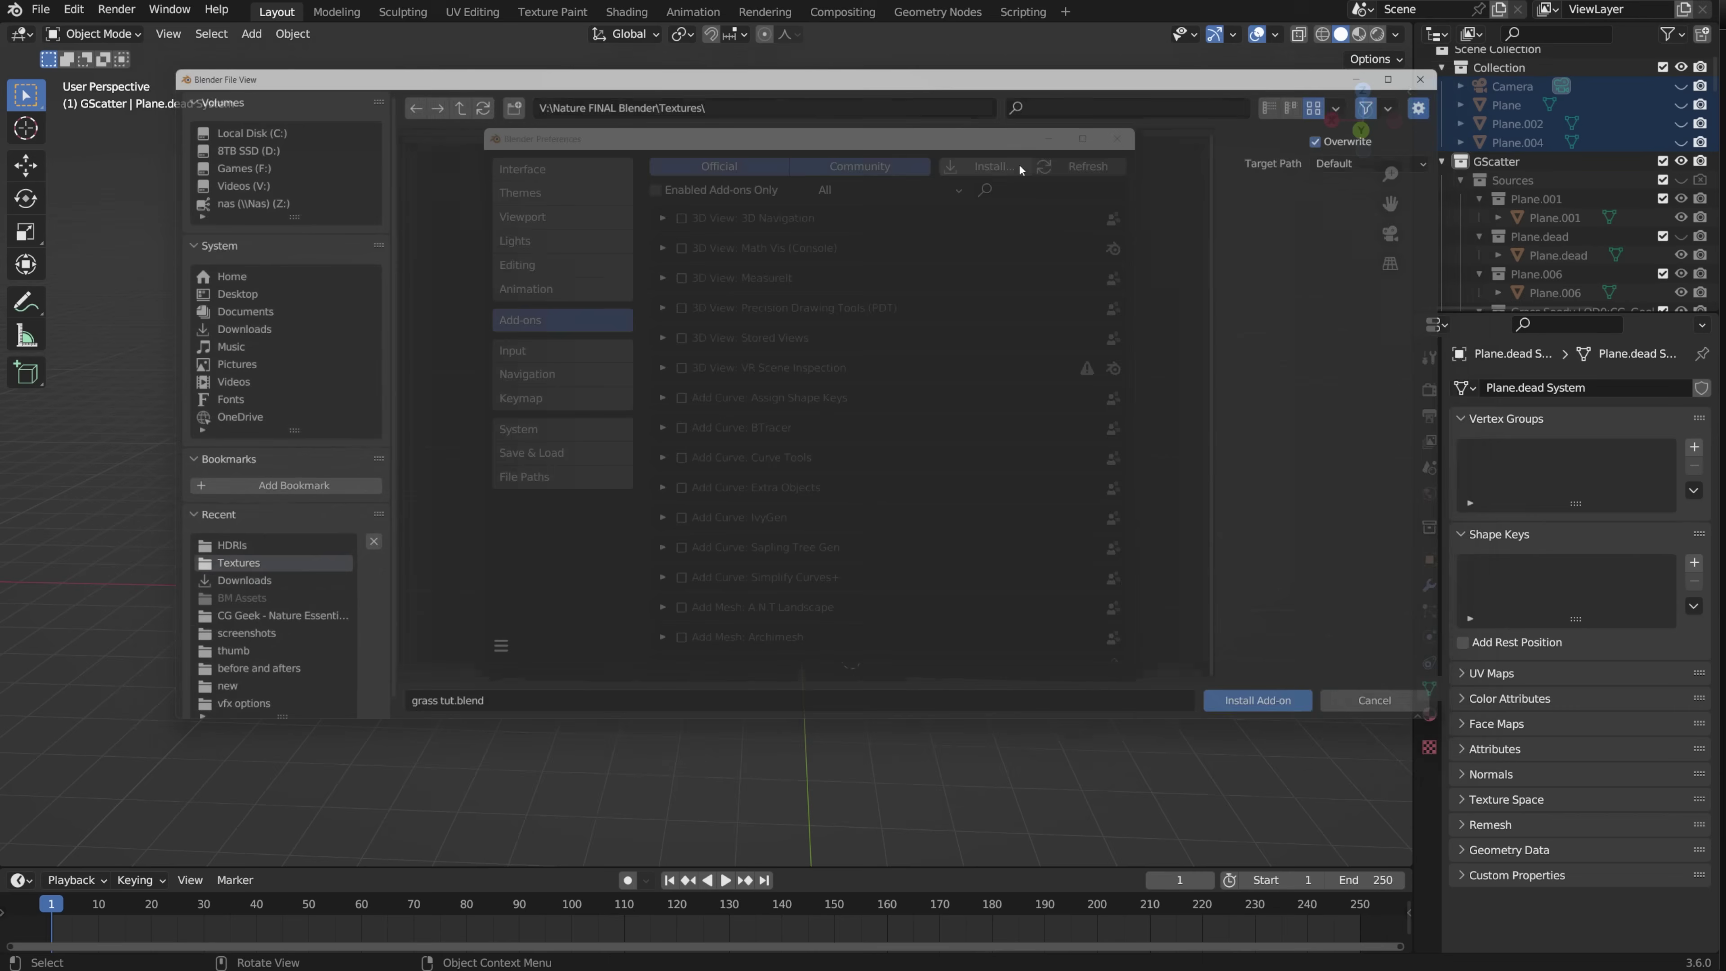
click(479, 200)
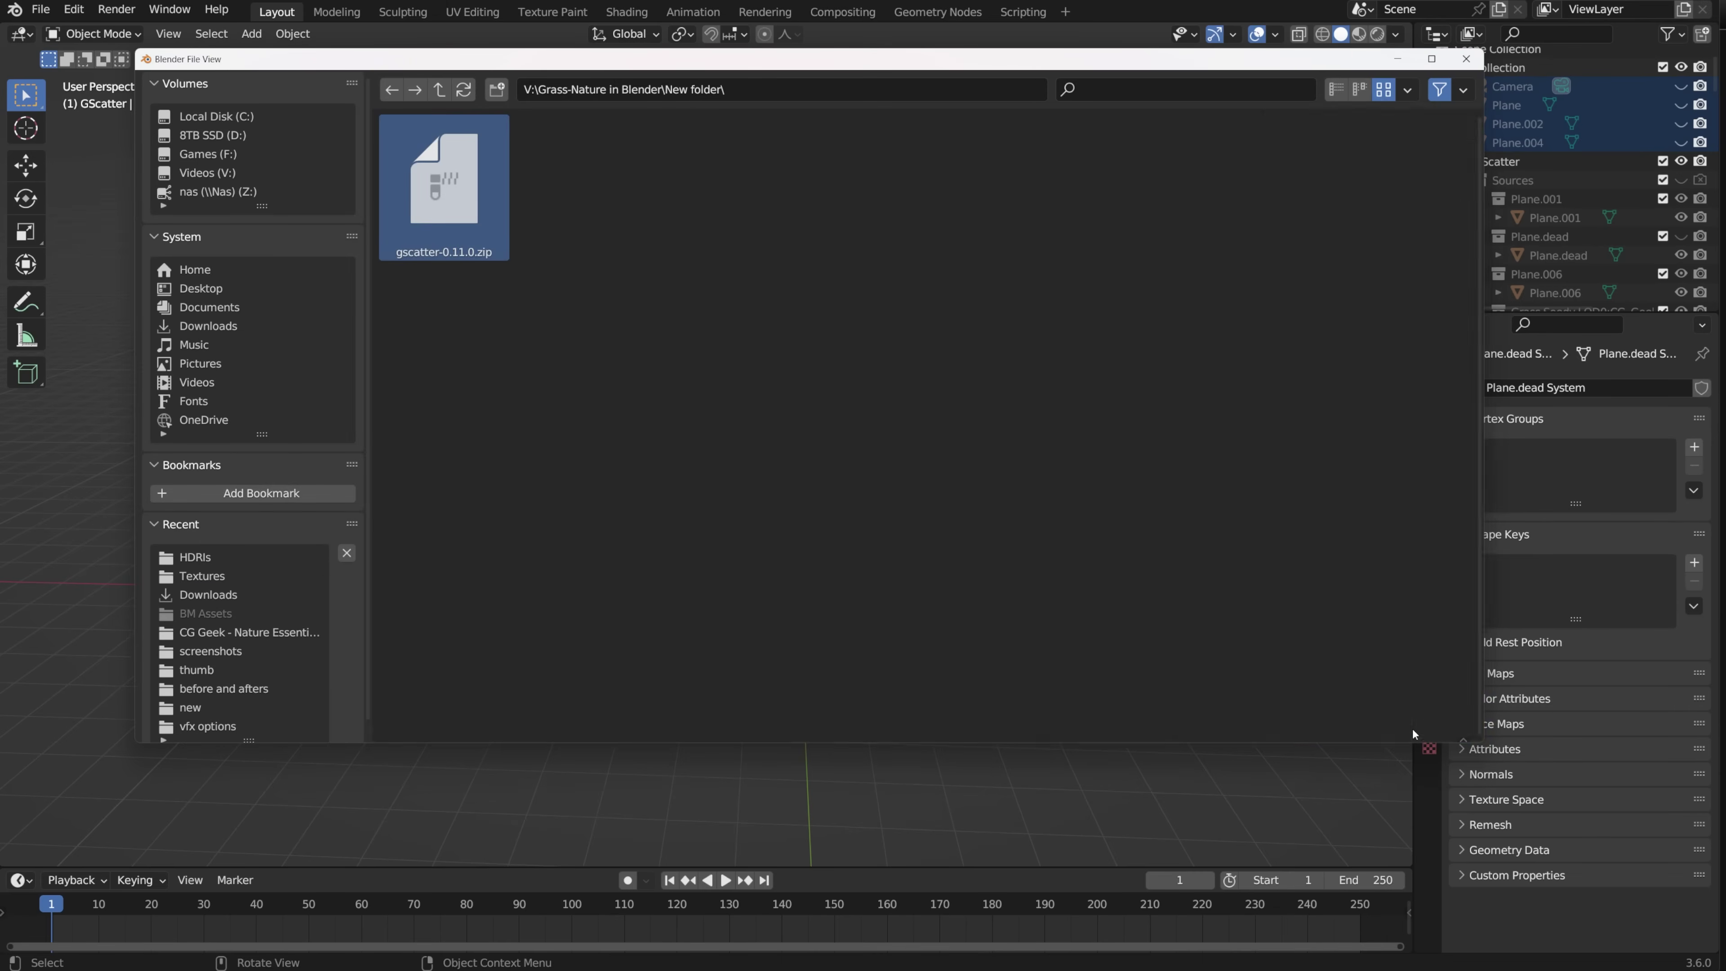
click(1409, 729)
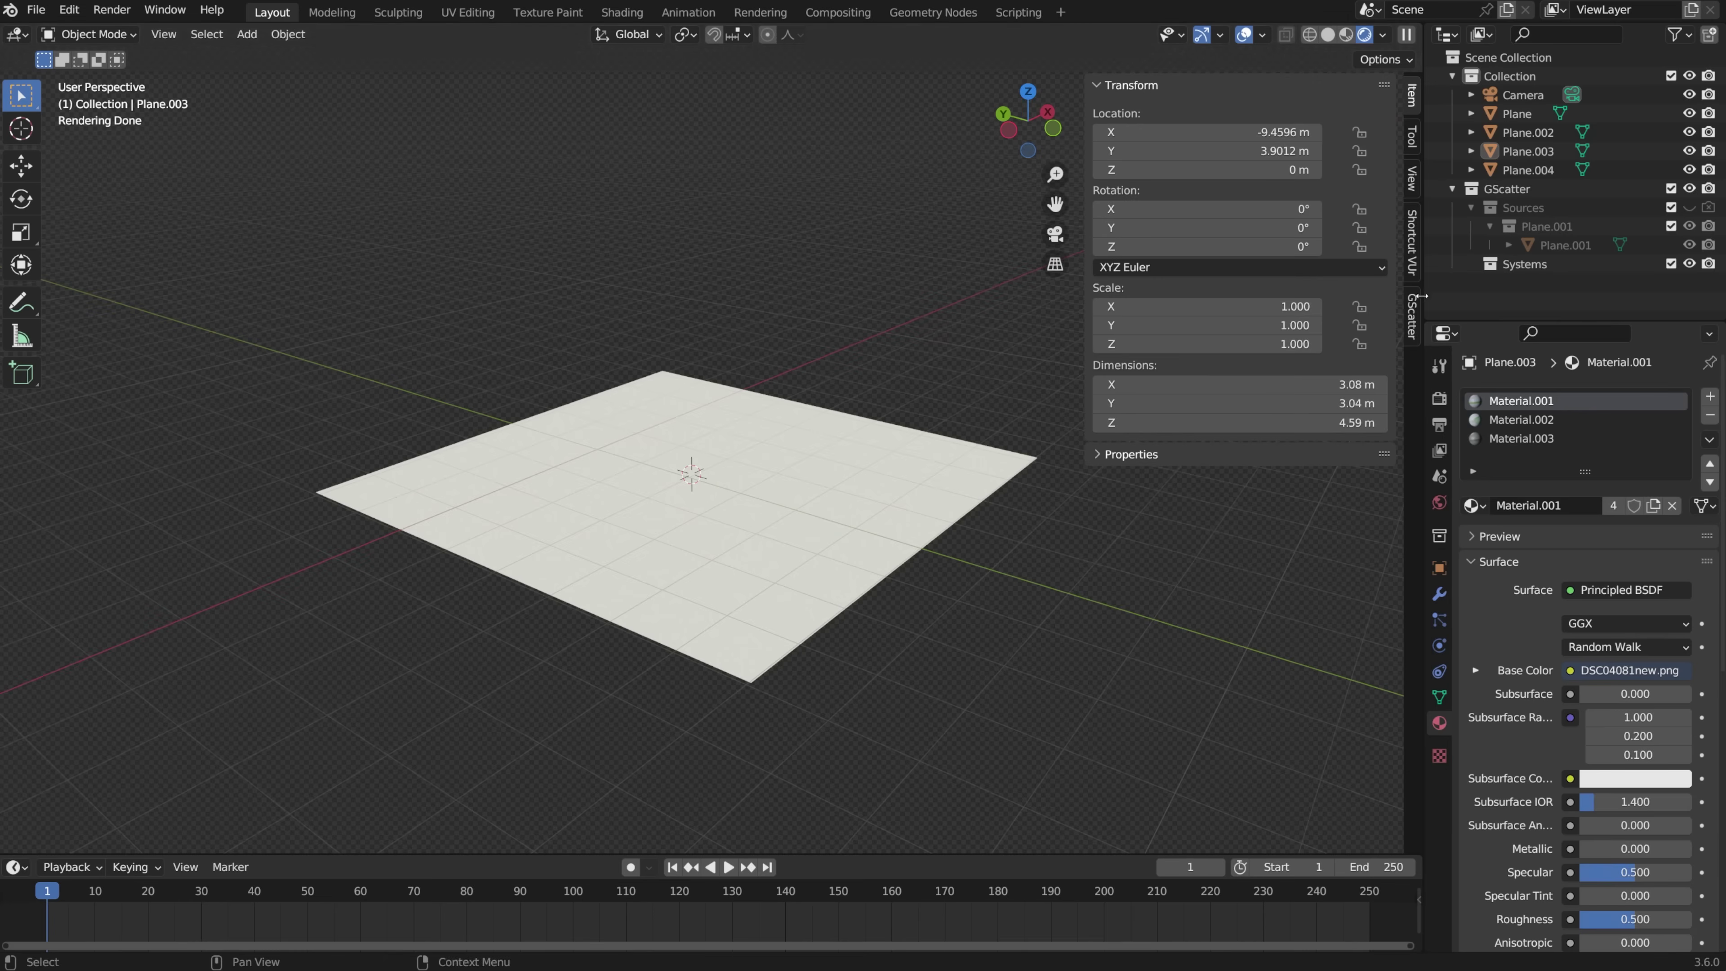
Step: Set the white ground plane Plane.004 as the GScatter emitter
click(1412, 316)
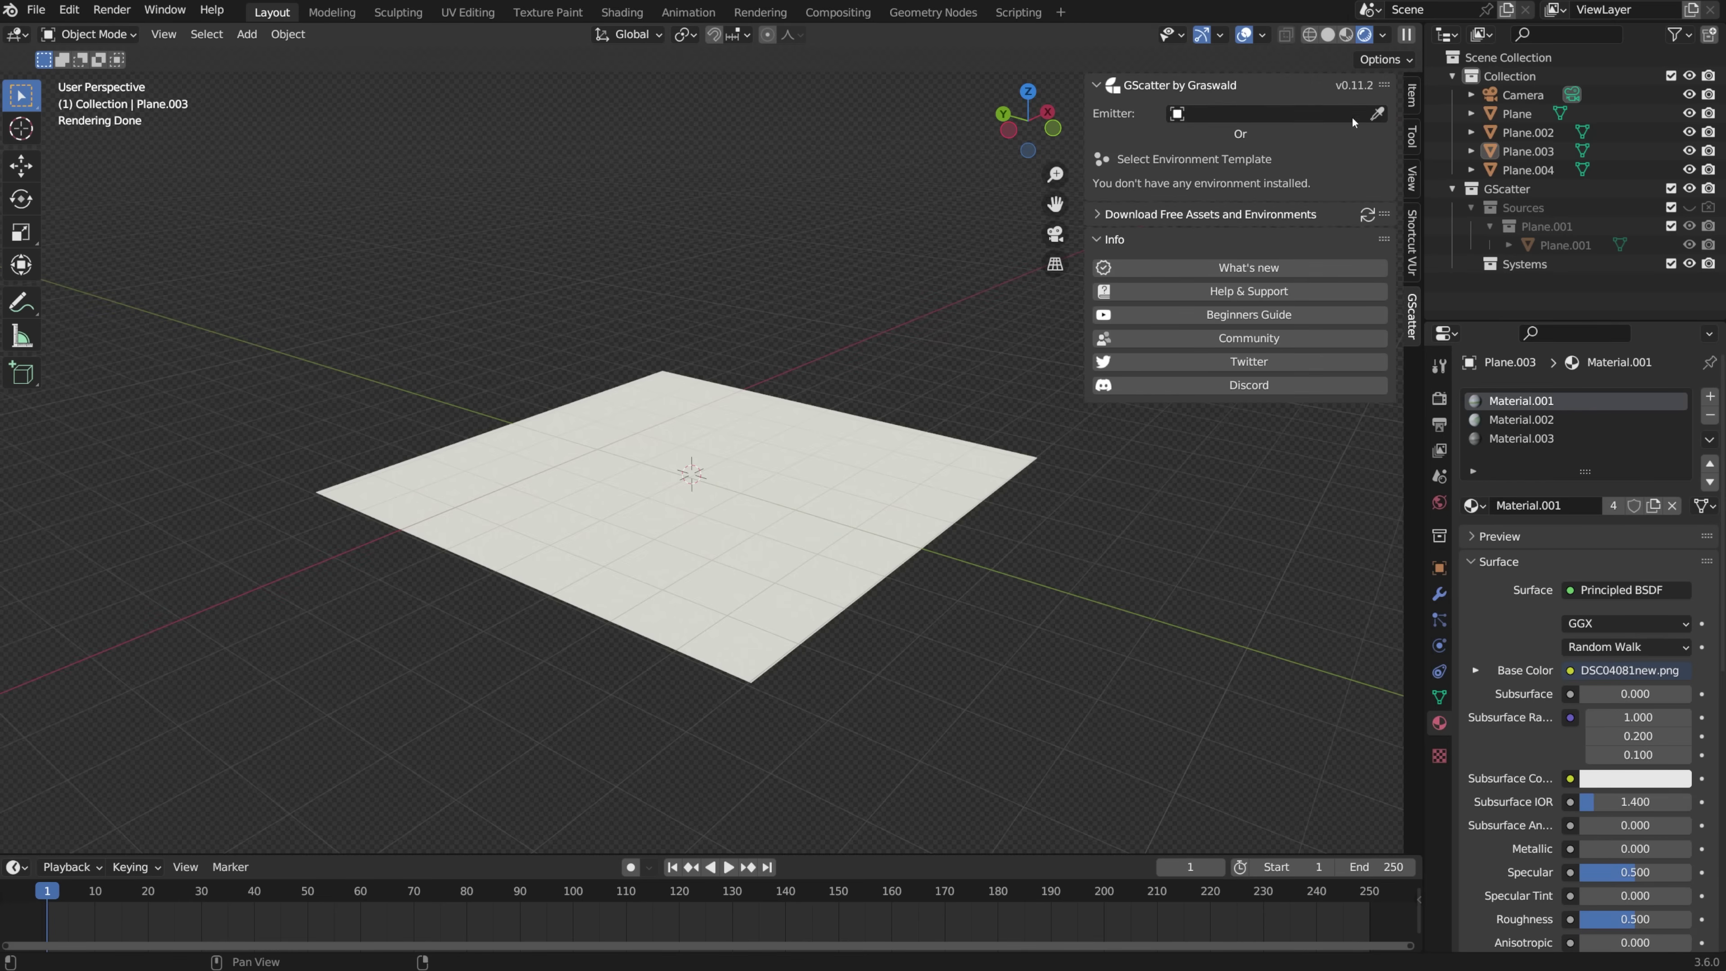
click(863, 475)
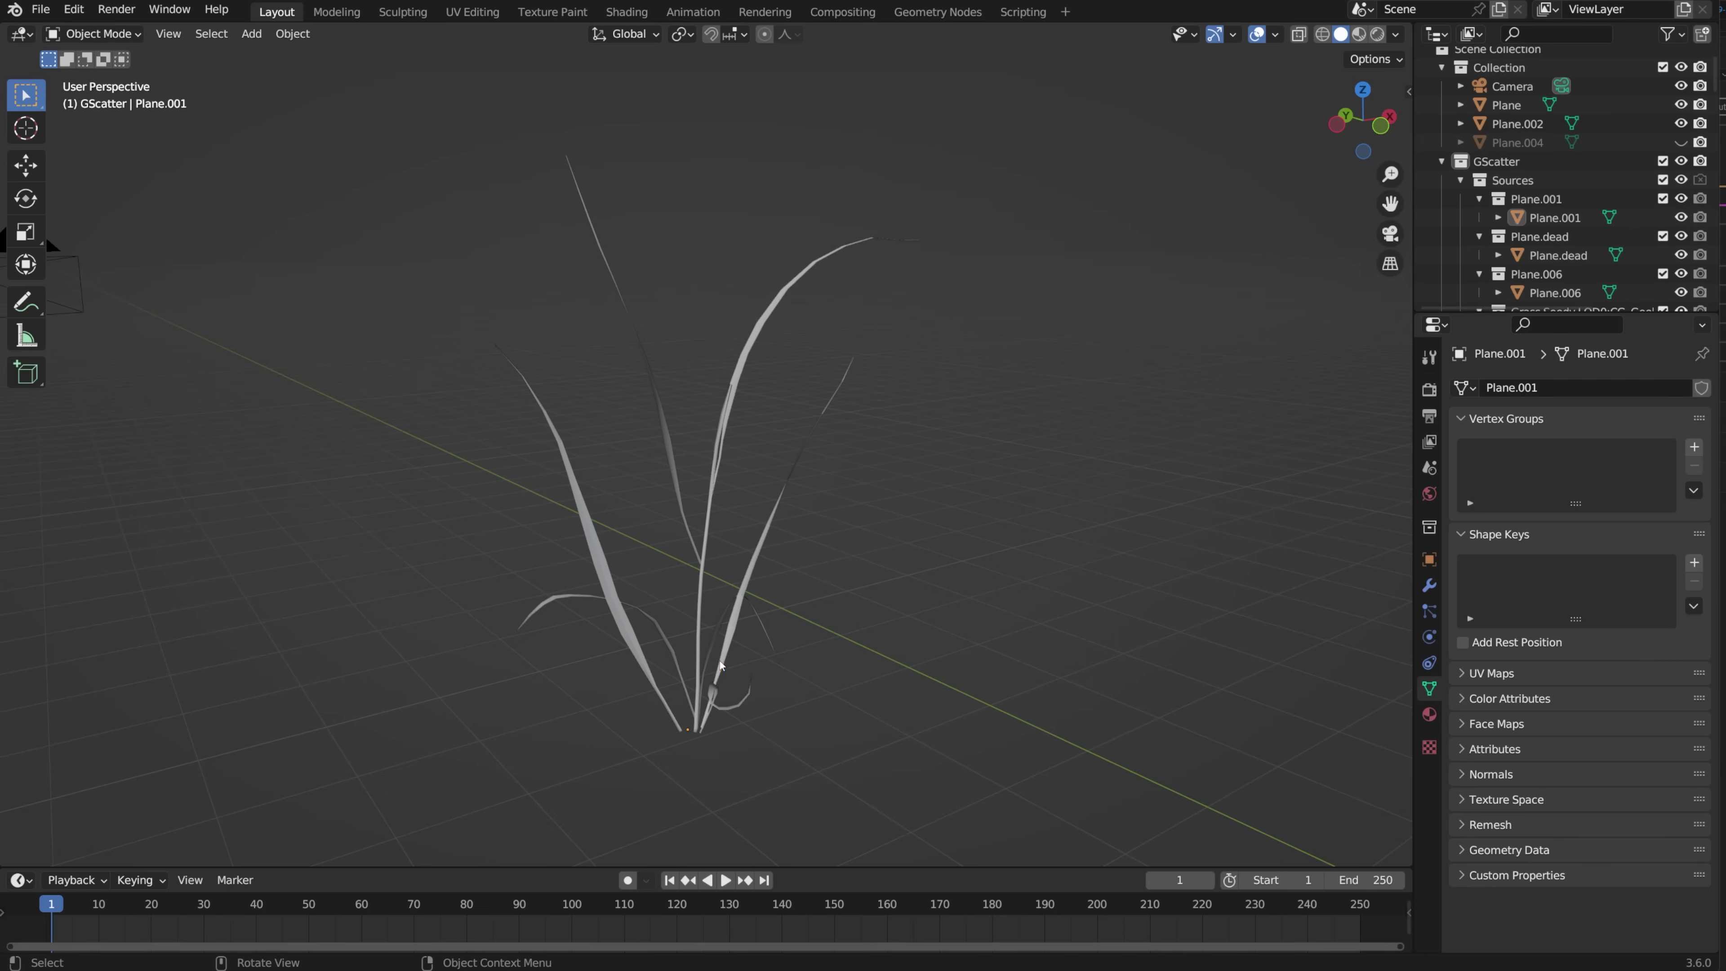
Step: Apply the rotation and scale of the grass plant Plane.001
click(713, 690)
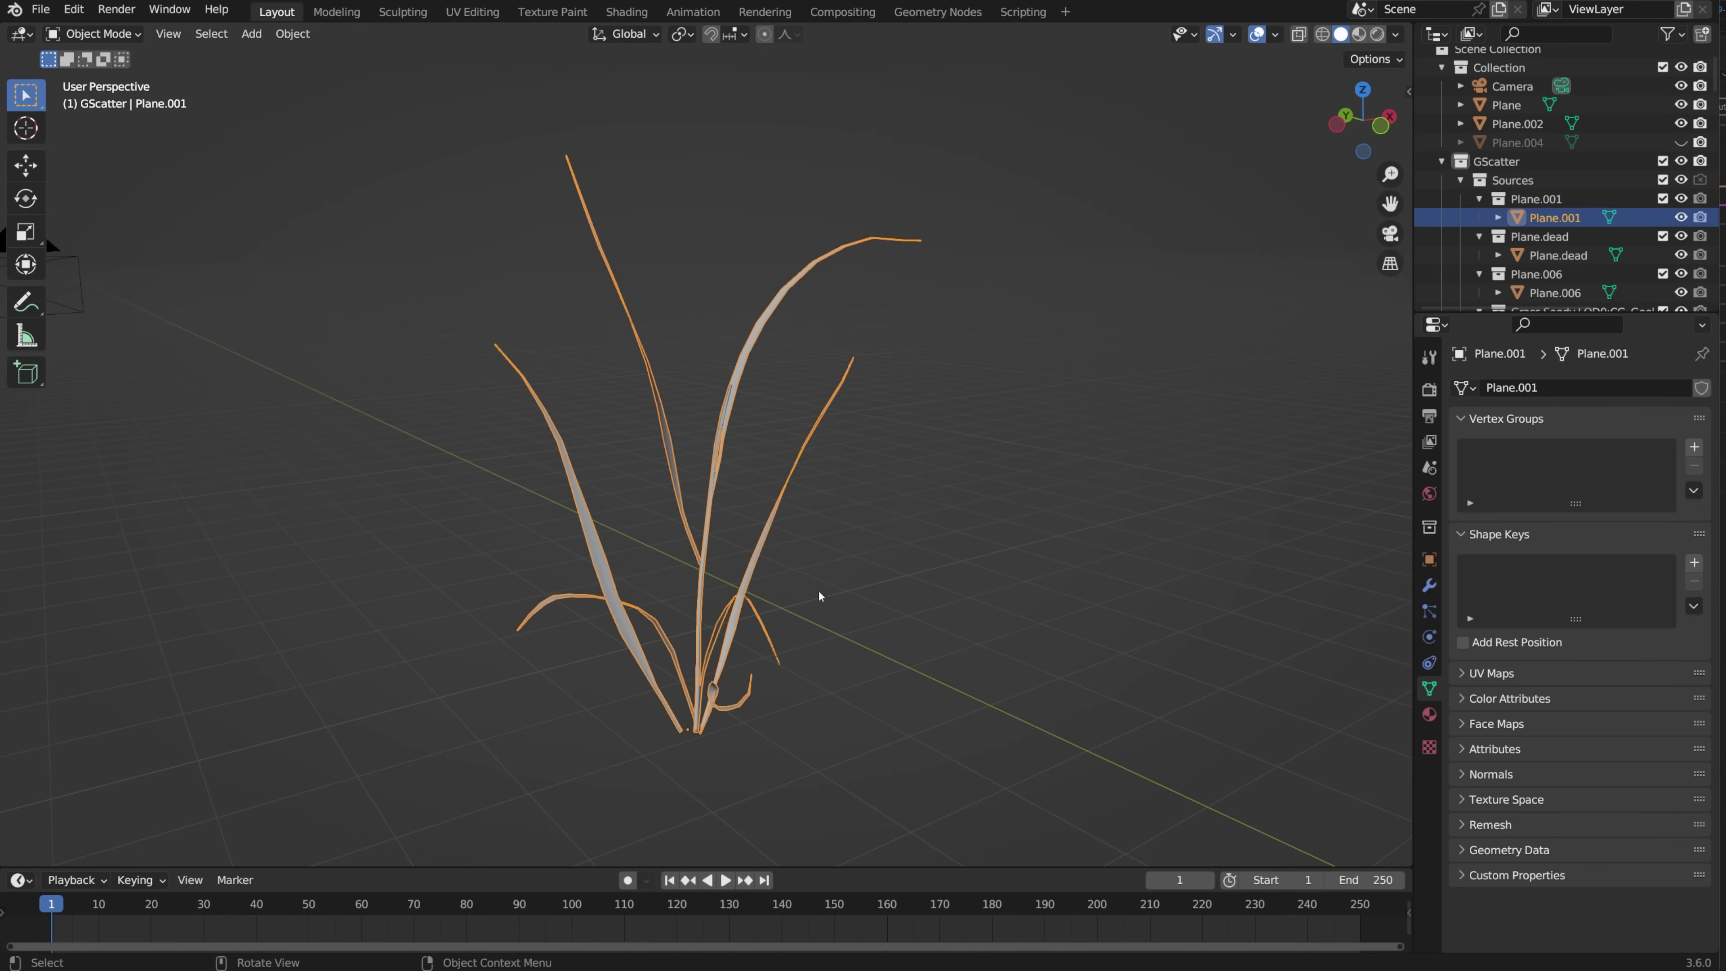
key(ctrl+a)
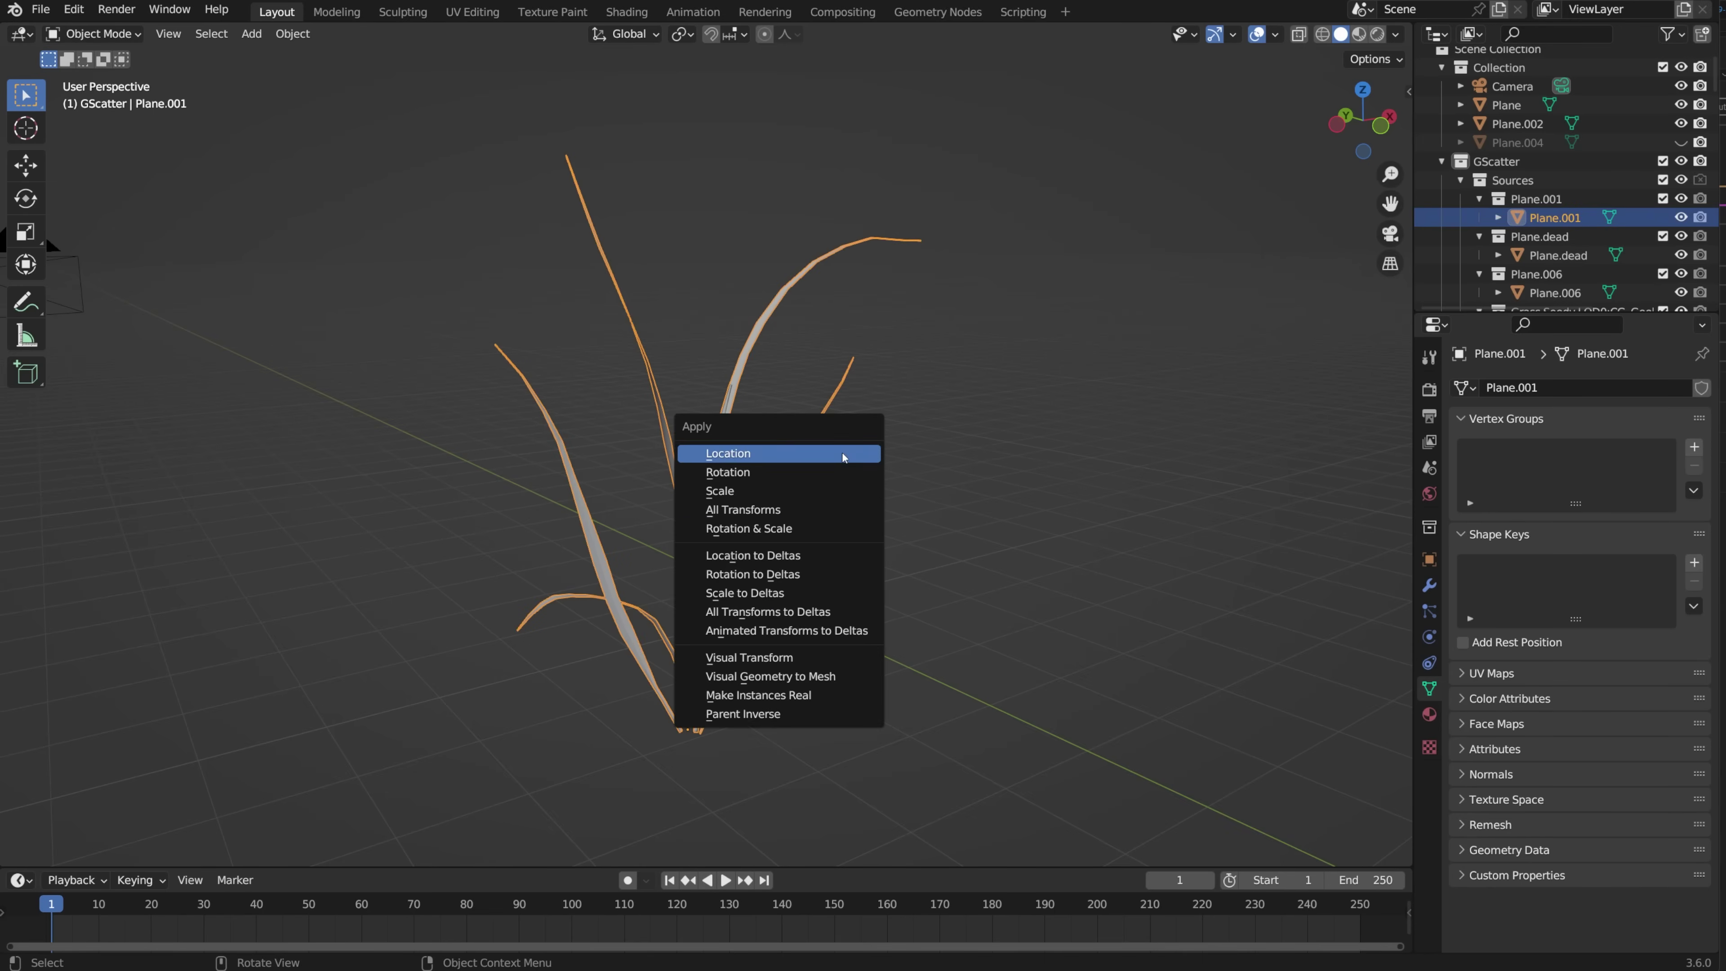
click(846, 530)
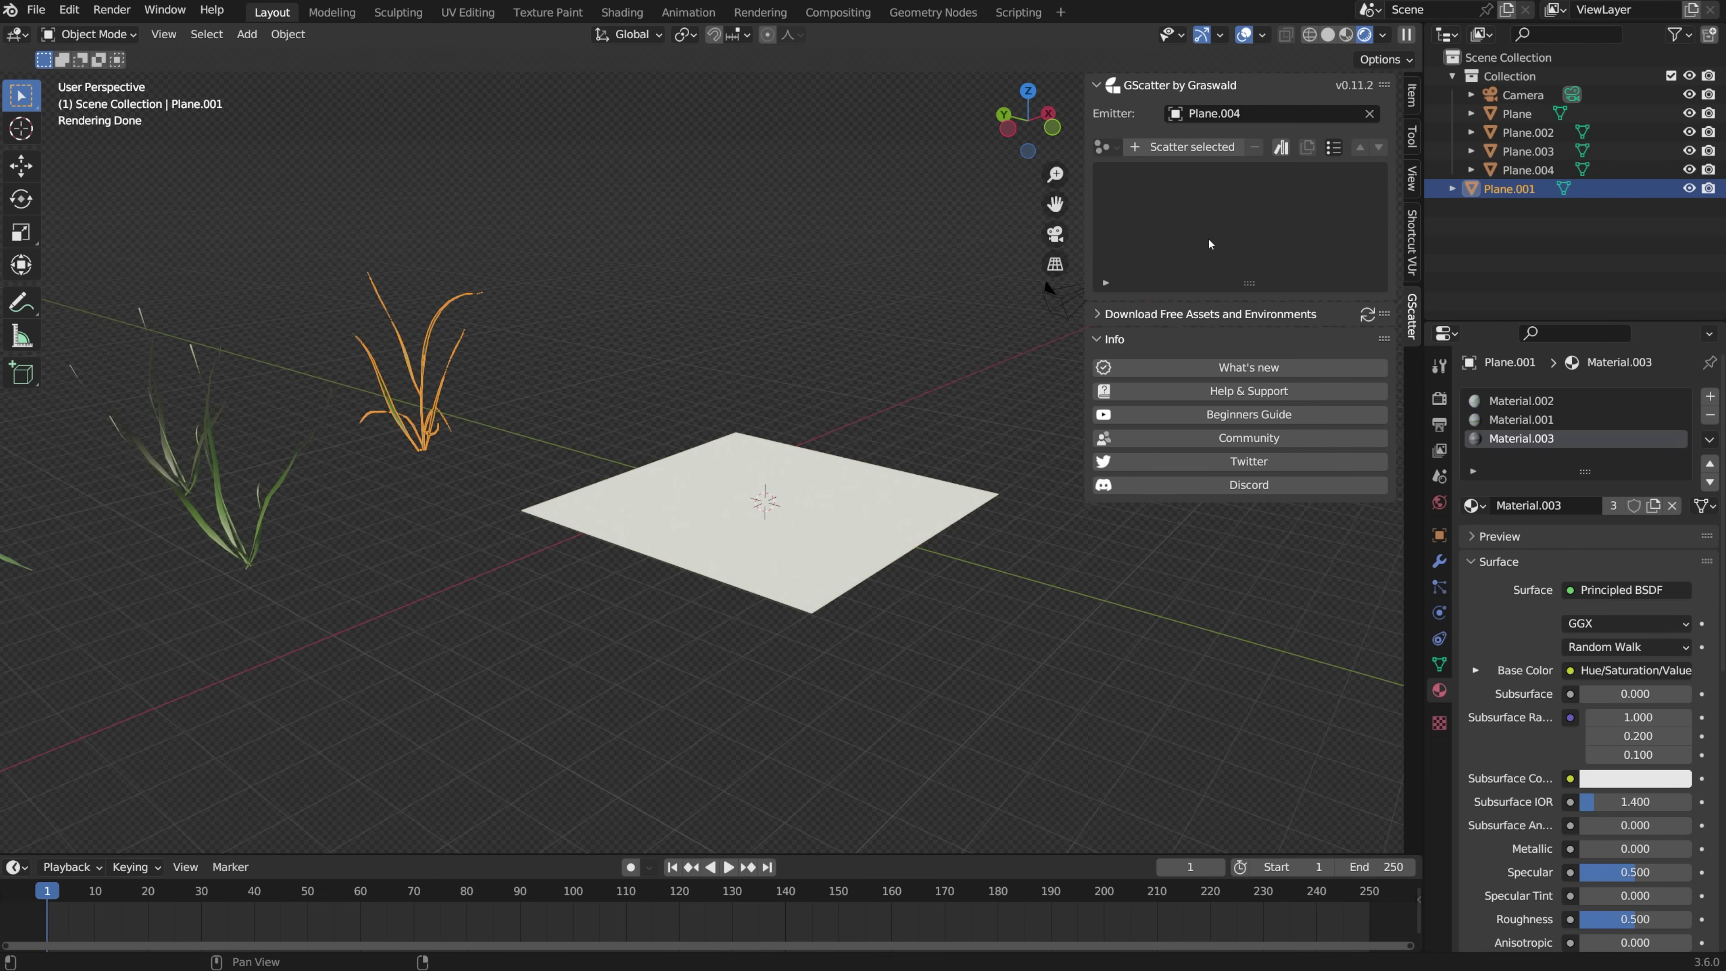
Step: Scatter the grass plant Plane.001 over the emitter plane and set its distribution density to about 8.4
click(1182, 148)
scroll(768, 517, up, 2)
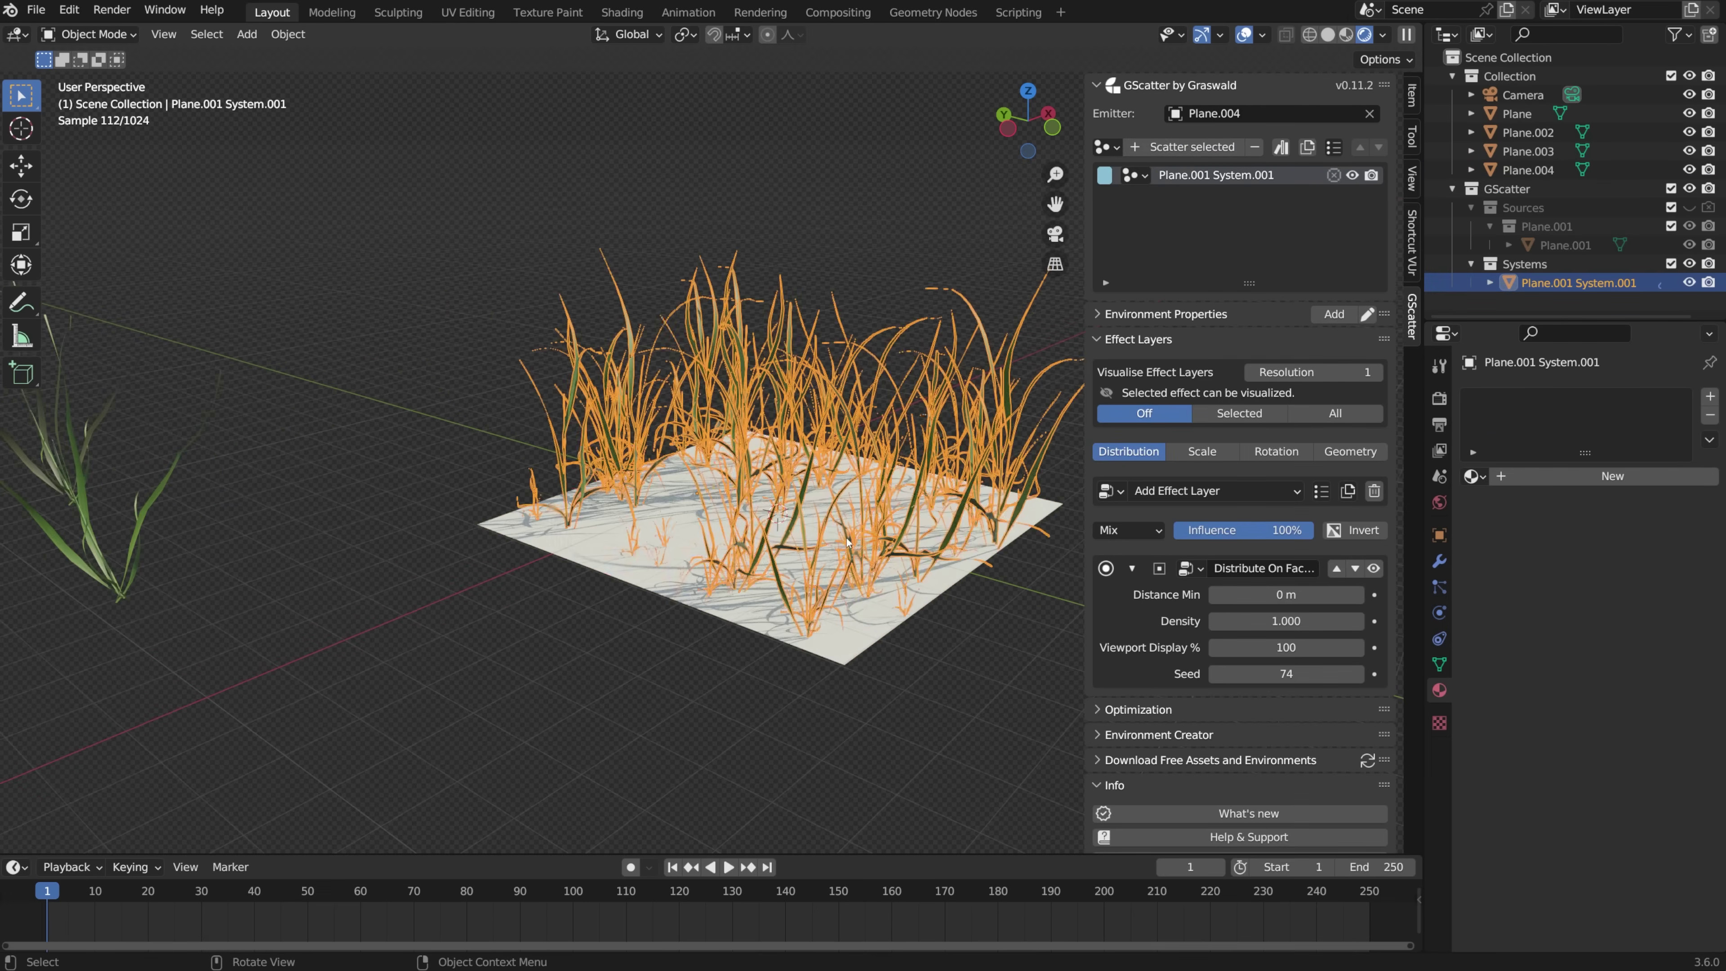
key(alt+a)
mouse_move(875, 550)
middle_down()
mouse_move(897, 533)
mouse_move(881, 514)
mouse_move(896, 535)
middle_up()
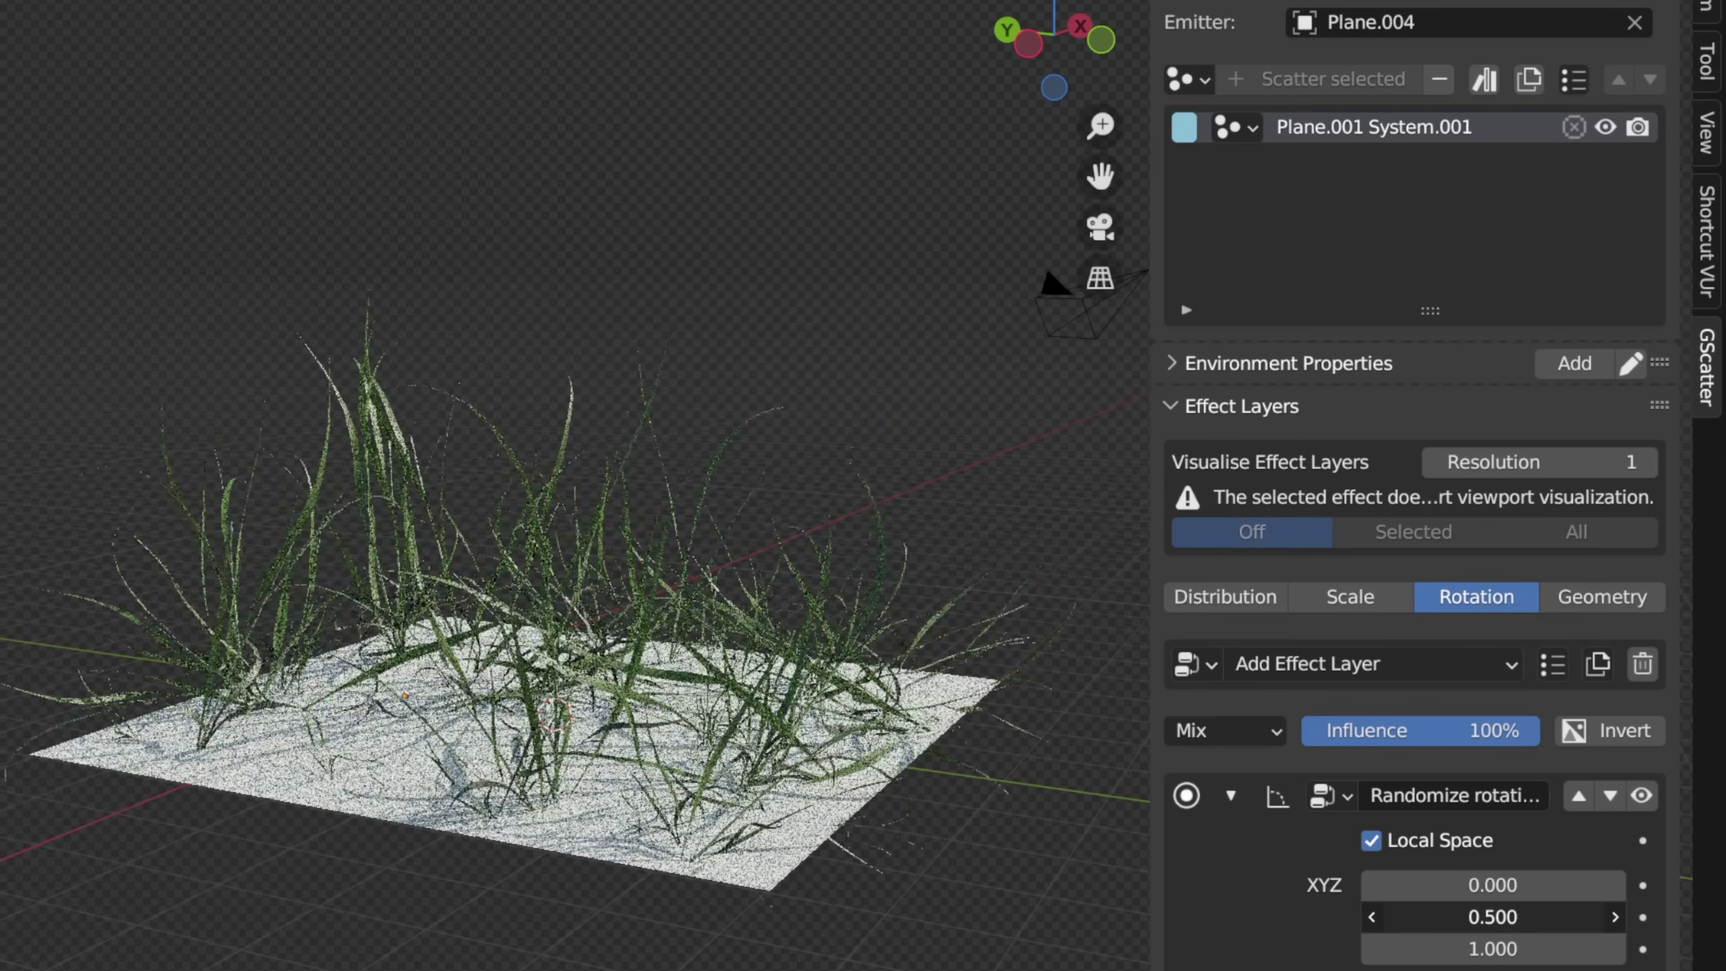
click(1265, 610)
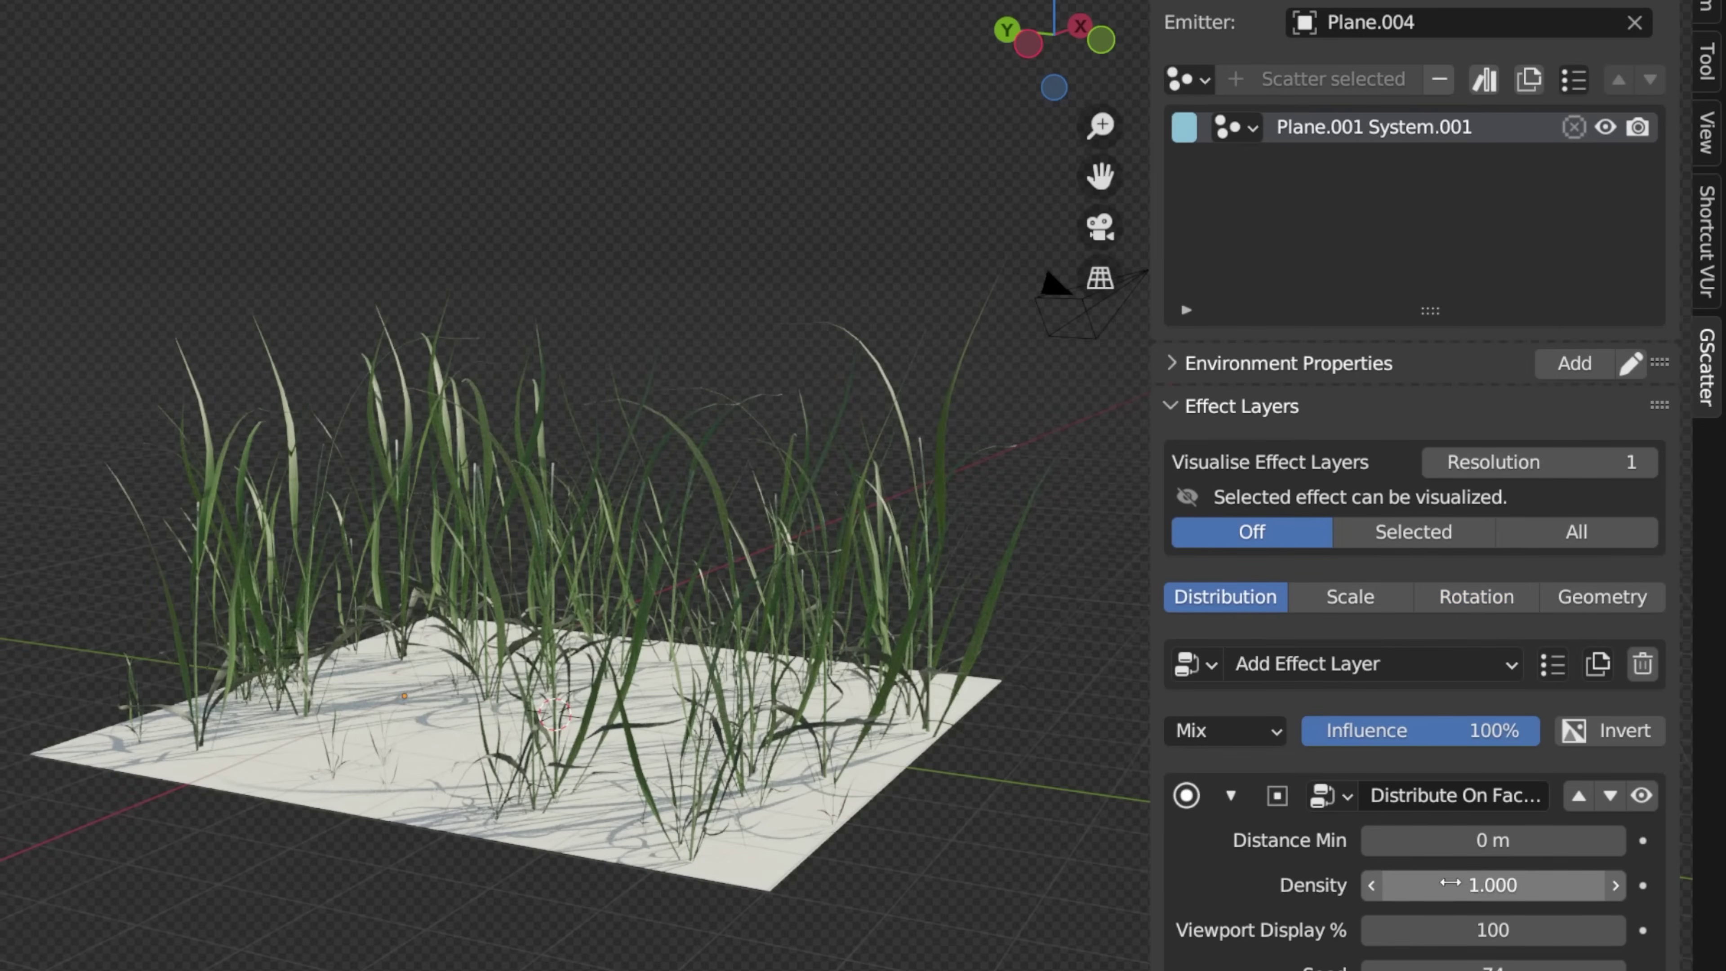
drag(1450, 883, 1568, 883)
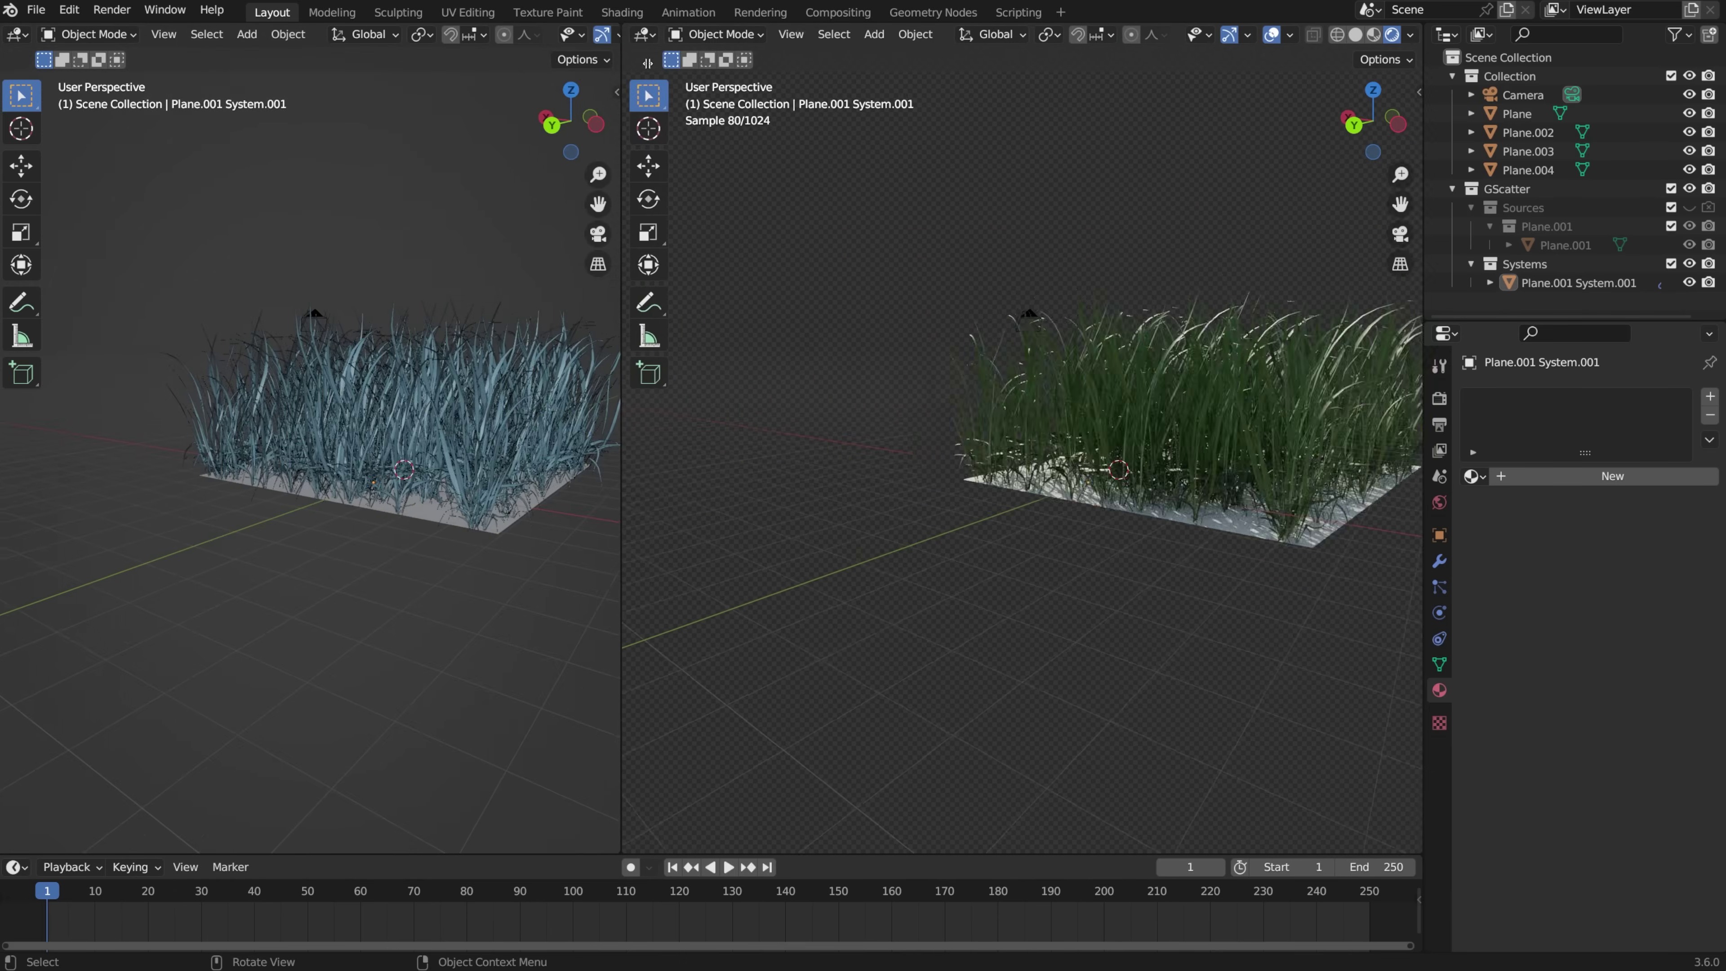
Step: Set up a shader editor beside the rendered view and show the material of Plane.003
drag(617, 435, 744, 435)
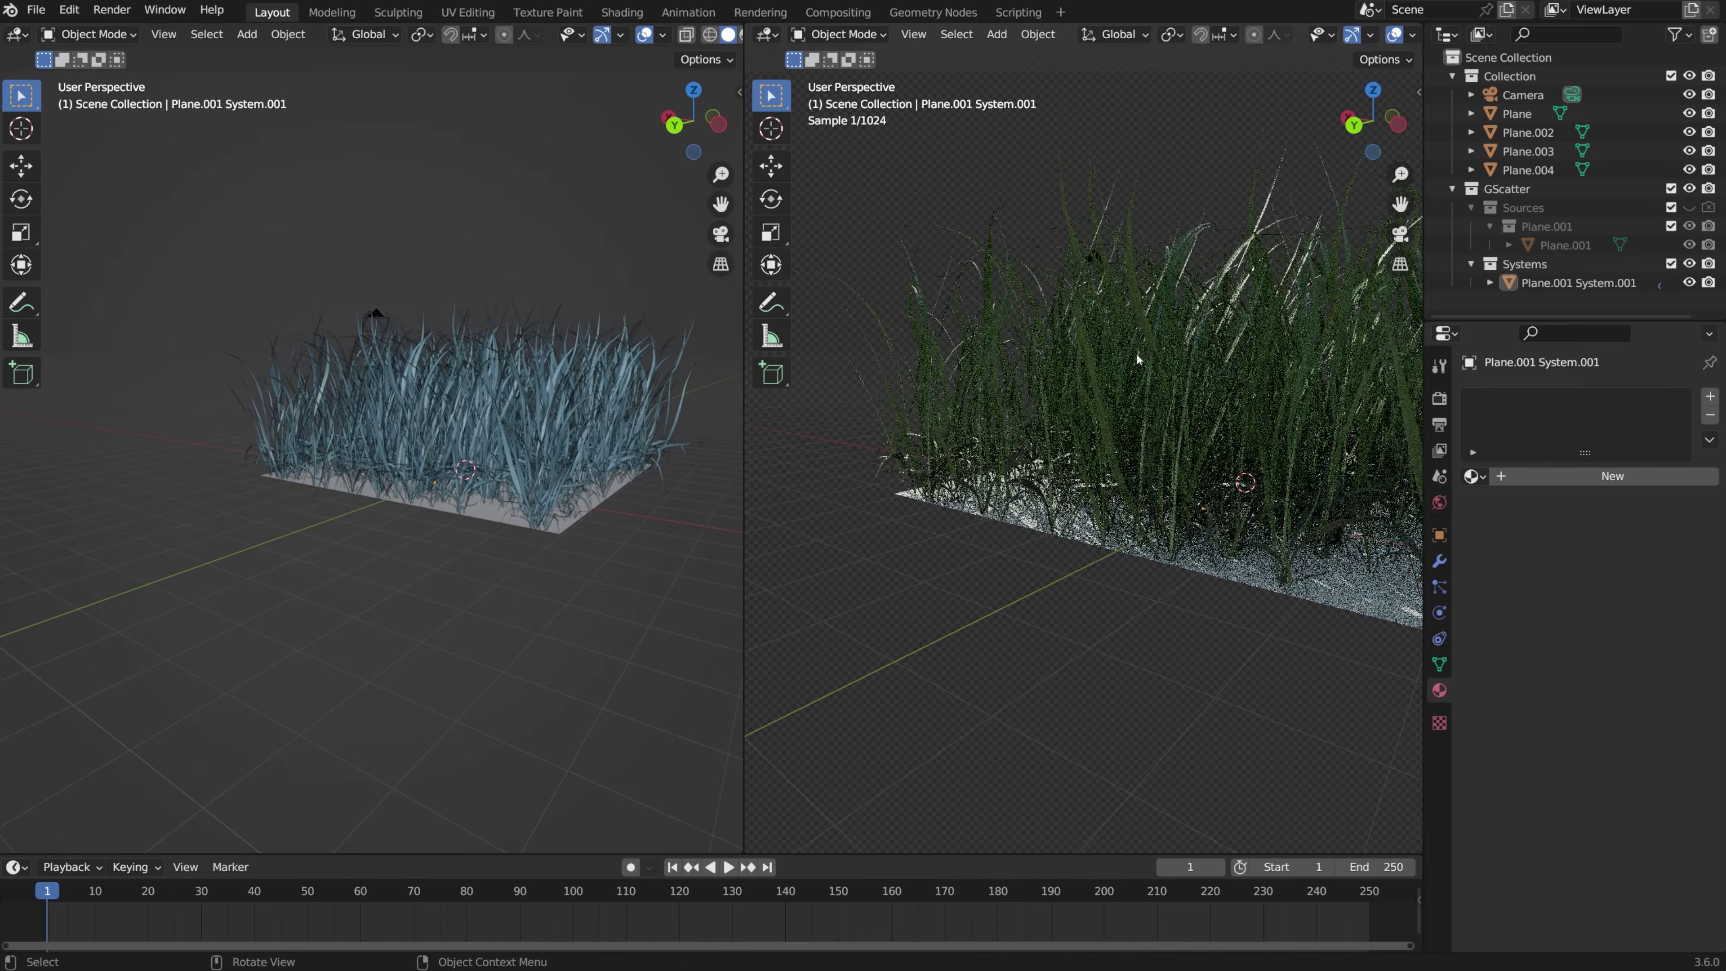
click(16, 34)
click(96, 215)
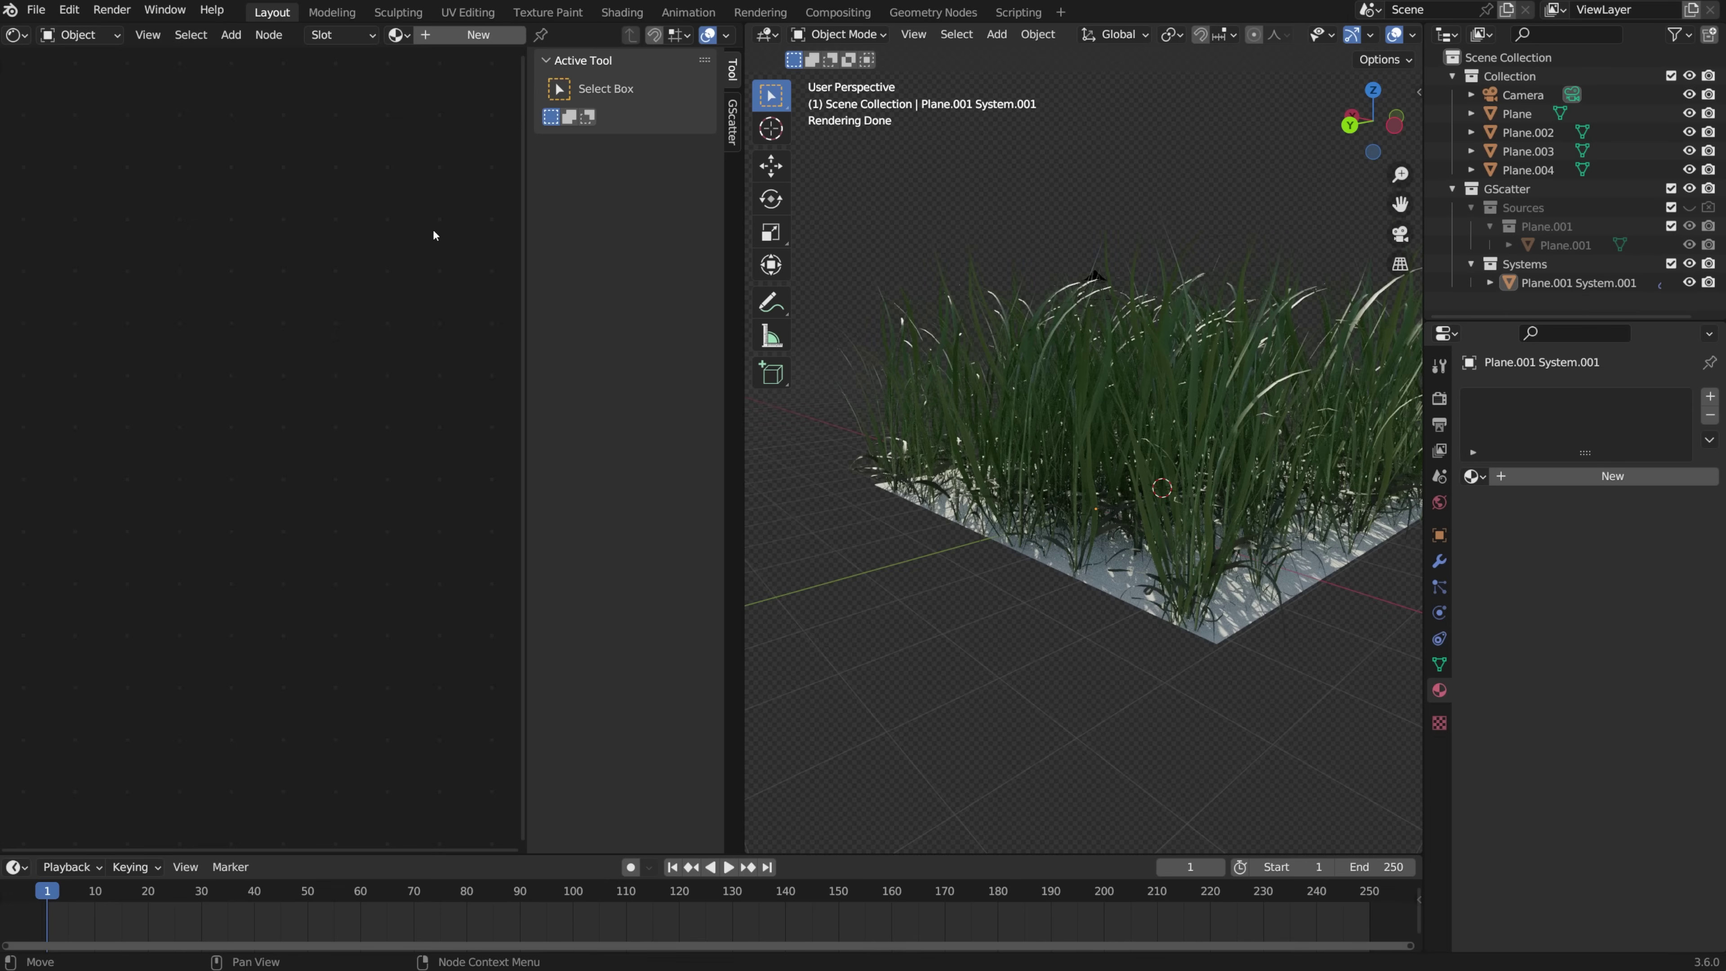
click(1538, 151)
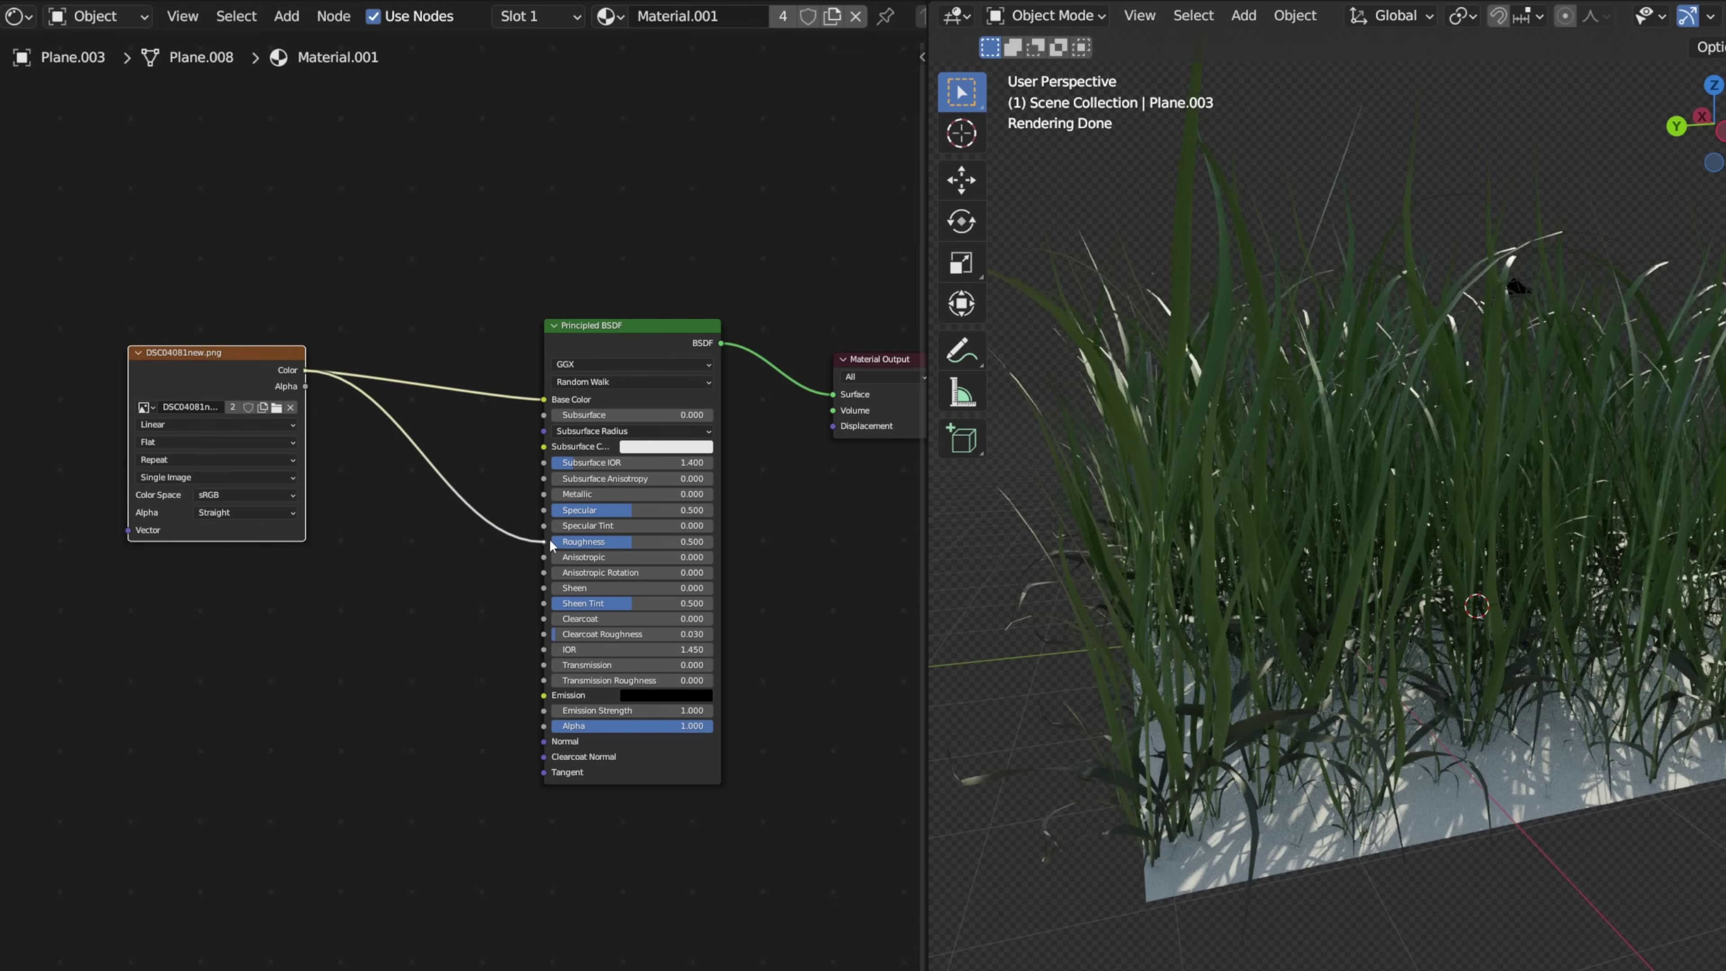
Step: Link the leaf image's colour to the Principled BSDF roughness in Material.001 and insert a Color Ramp between them
drag(552, 544, 548, 542)
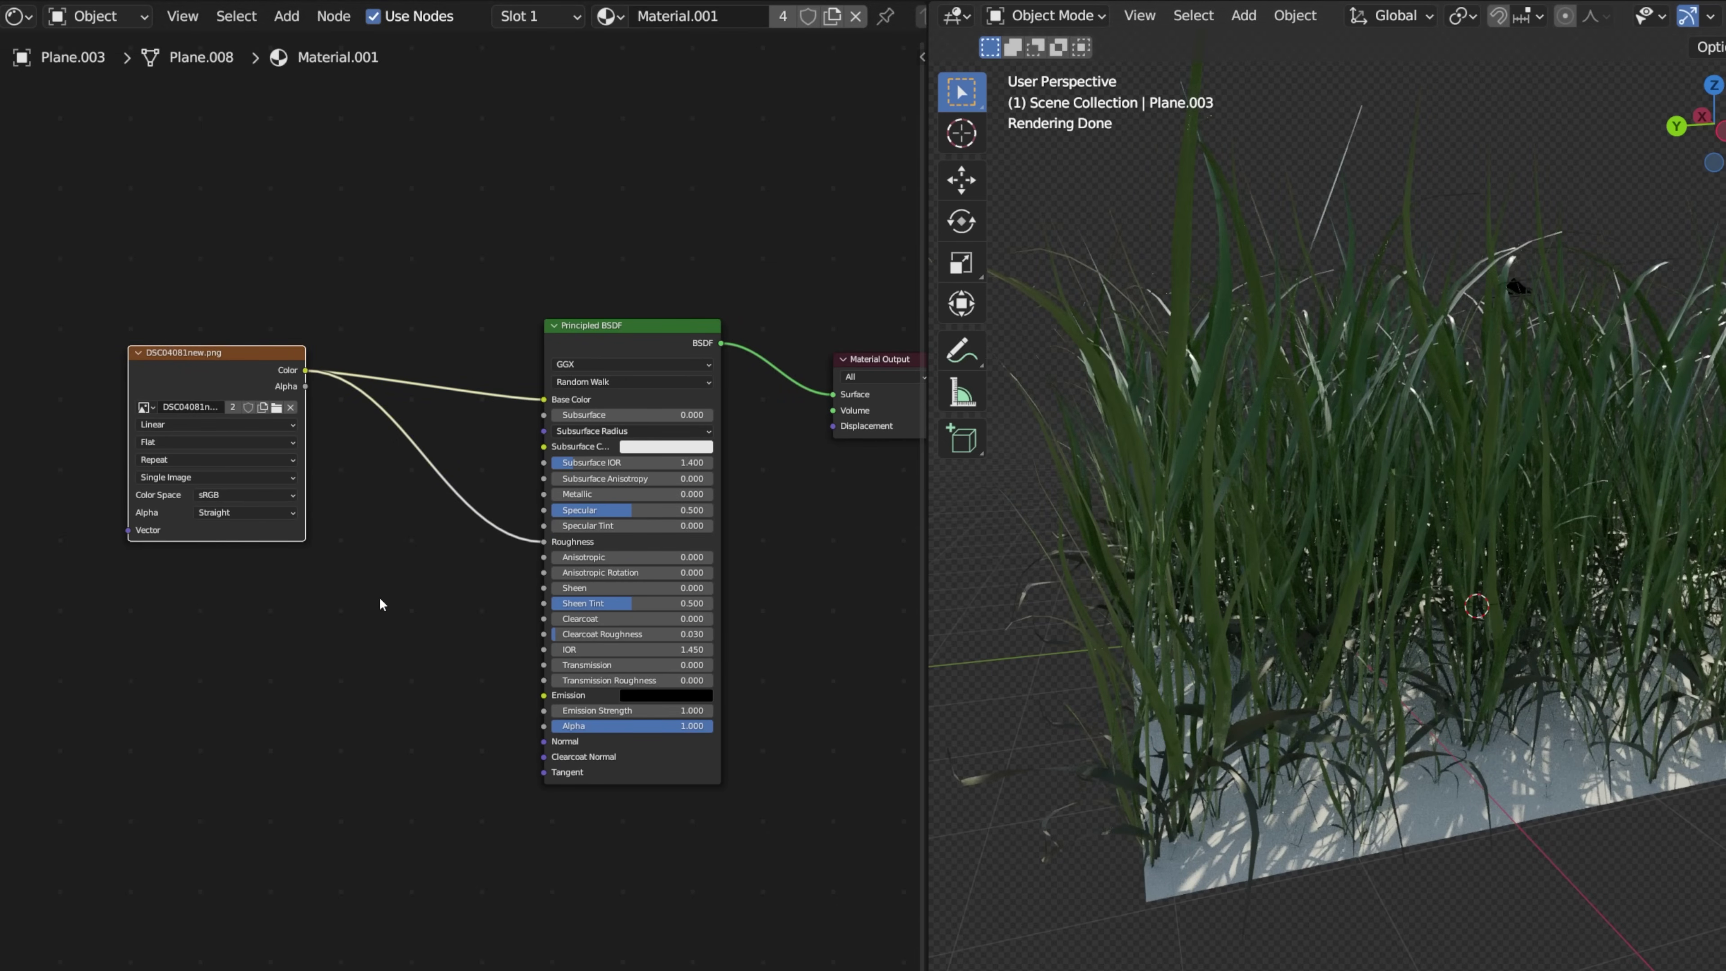
key(shift+a)
mouse_move(289, 598)
click(544, 647)
click(366, 471)
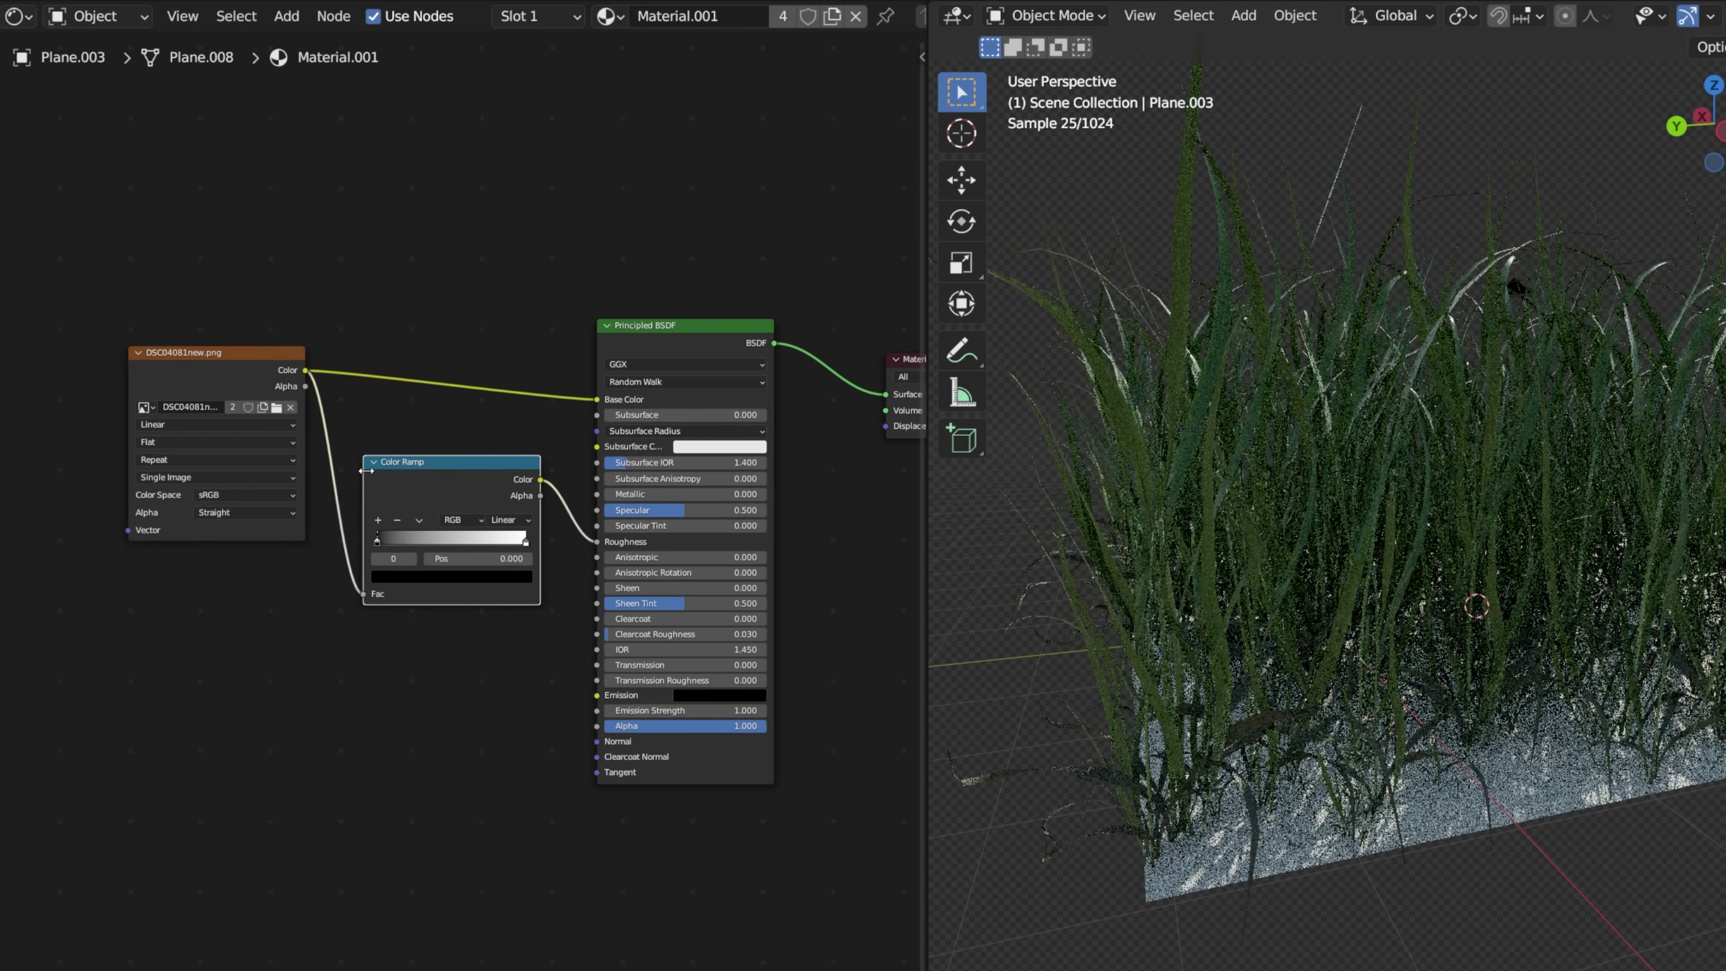
Step: Adjust the roughness Color Ramp to fade from grey at 0 to black at 0.283
drag(378, 543, 438, 544)
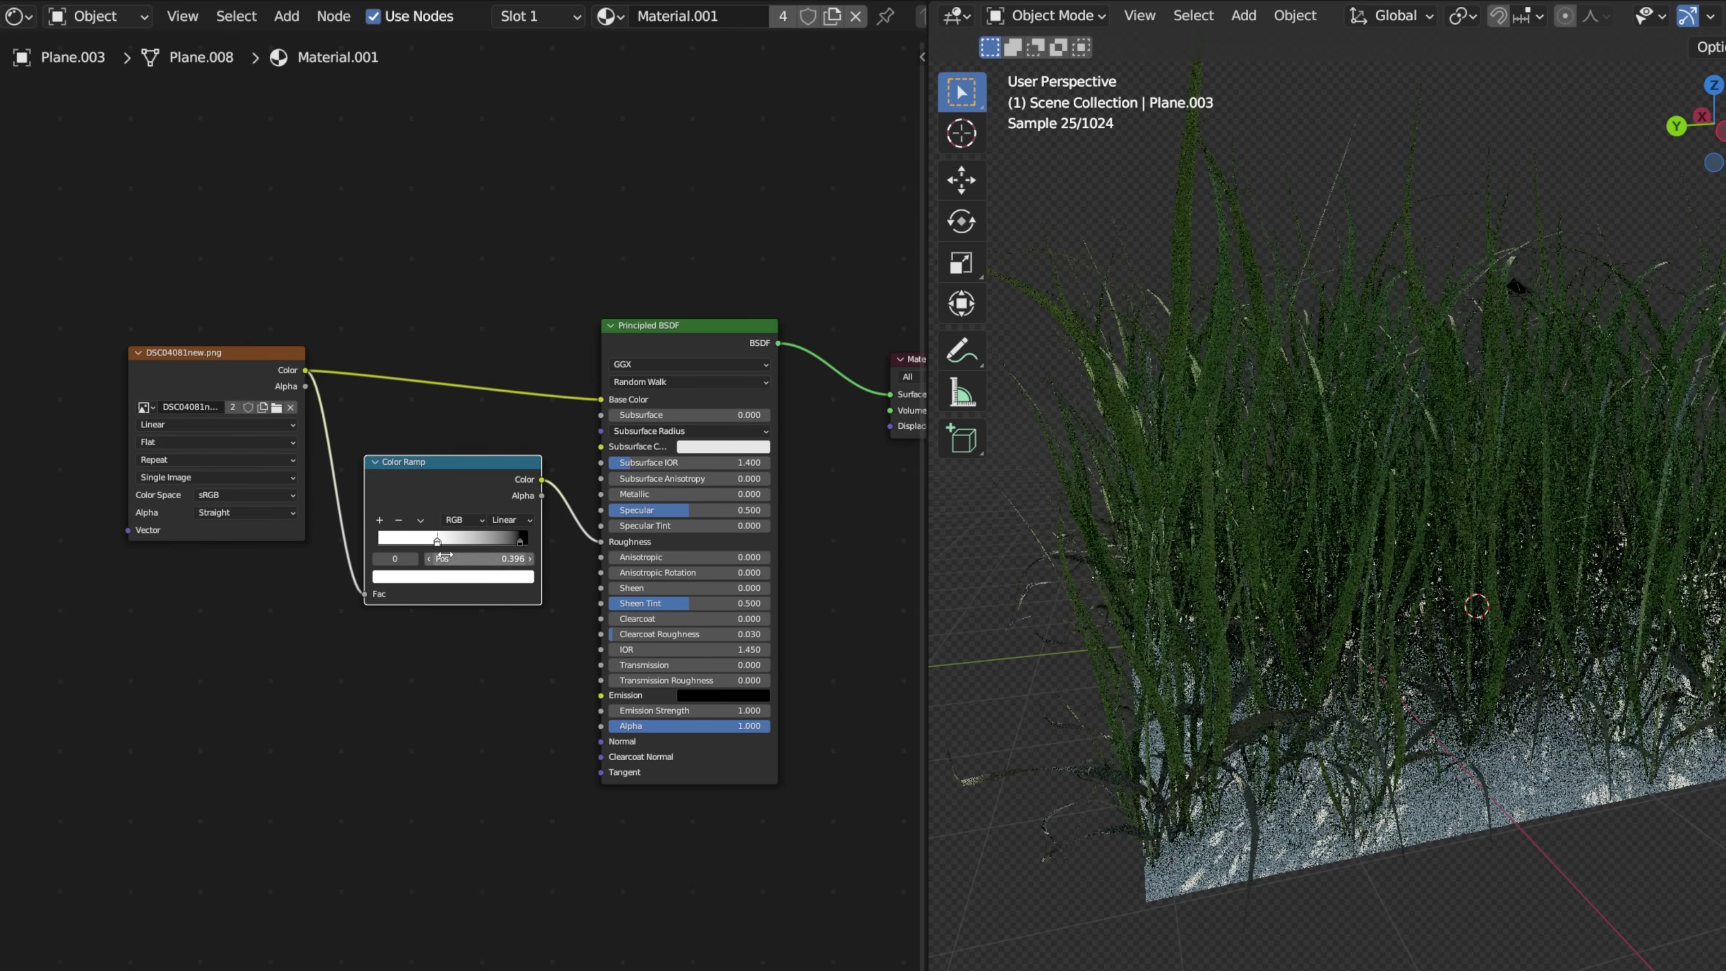
click(468, 577)
click(501, 436)
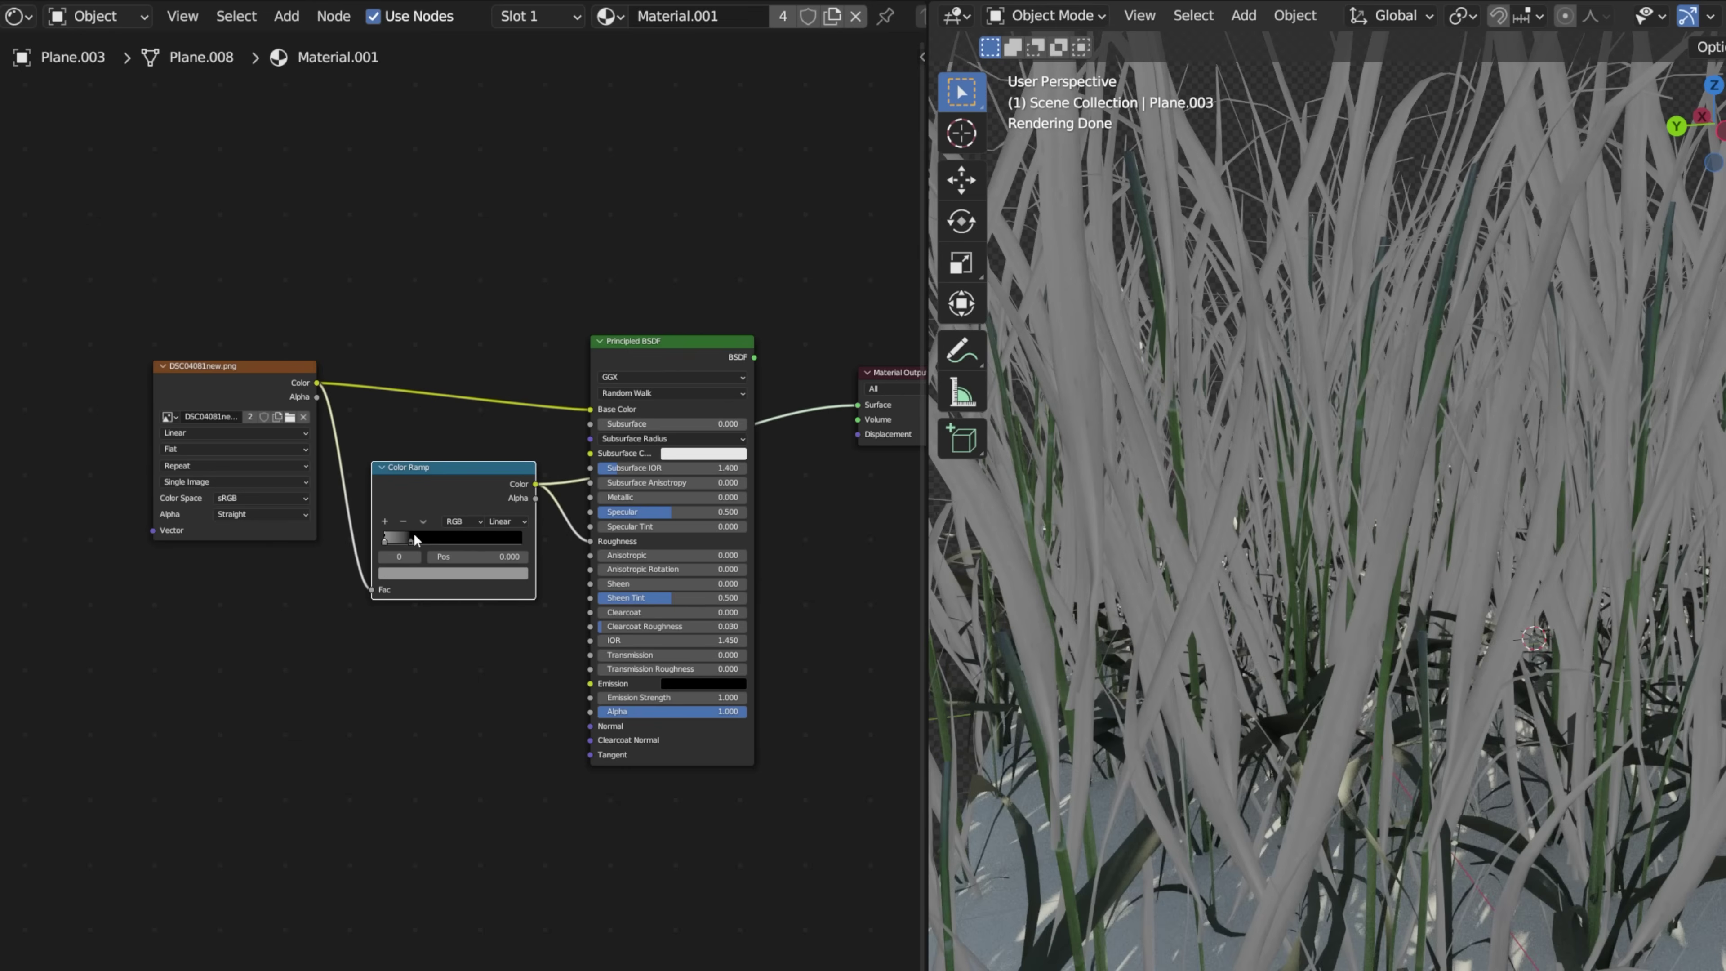
drag(413, 539, 429, 539)
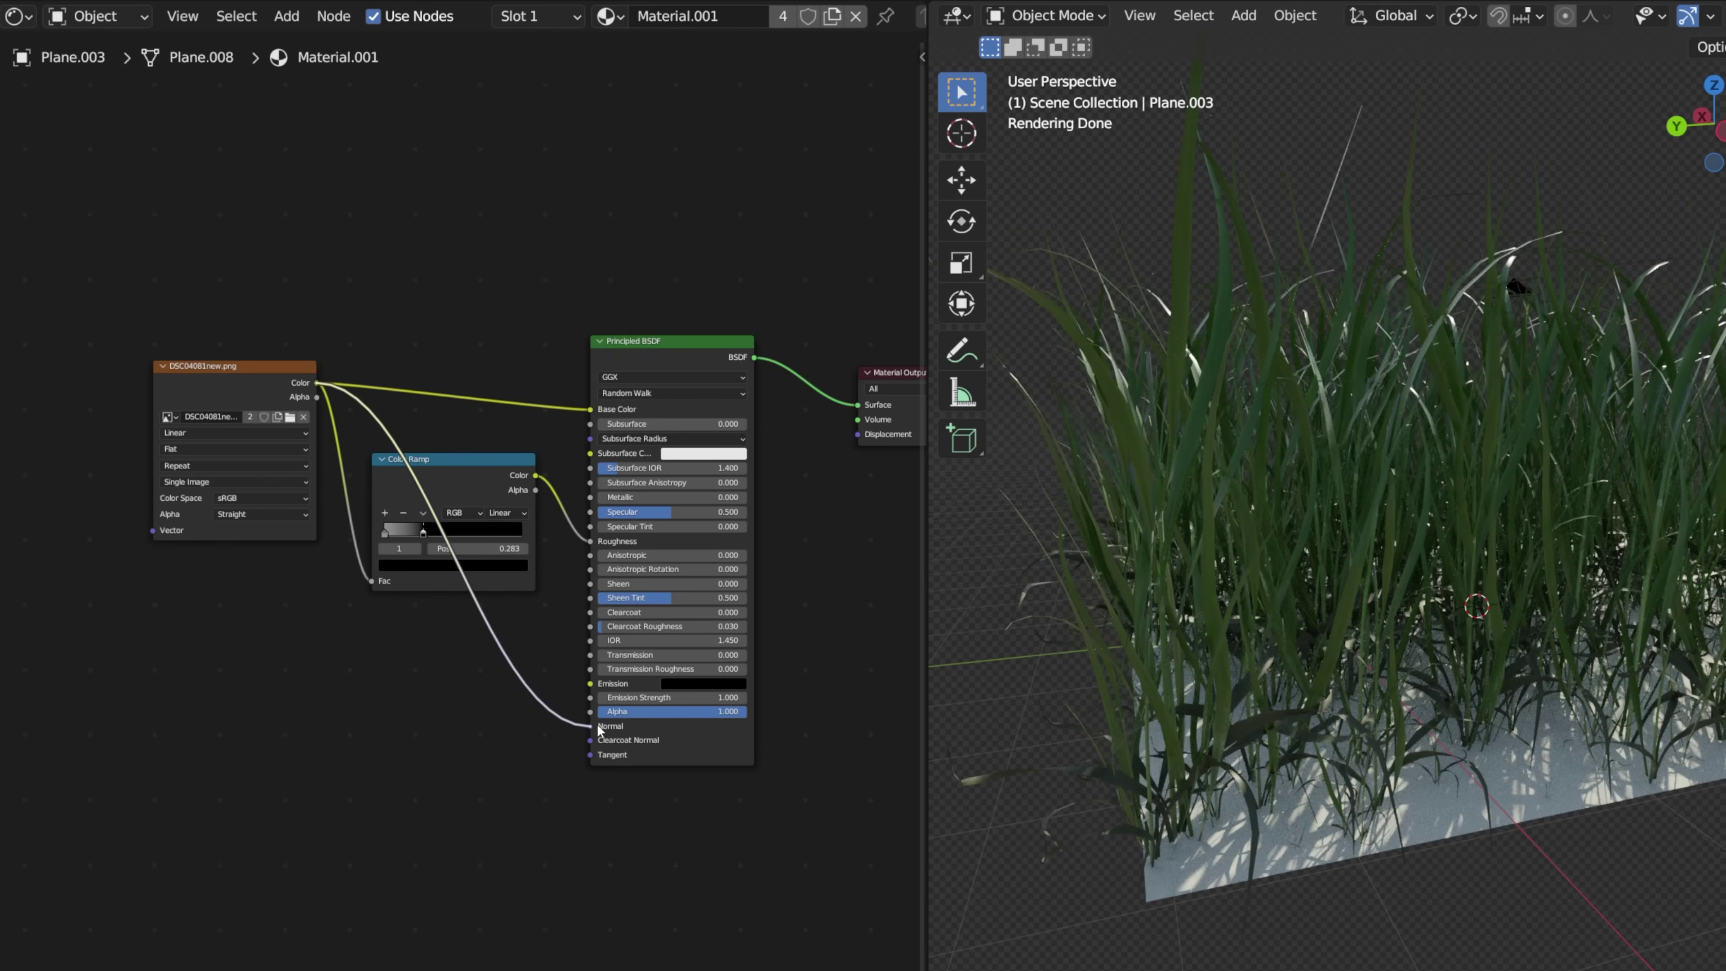
Step: Feed the leaf image into the Principled BSDF normal through the height of a Bump node with strength 0.2
drag(599, 730, 591, 726)
key(shift+a)
mouse_move(381, 736)
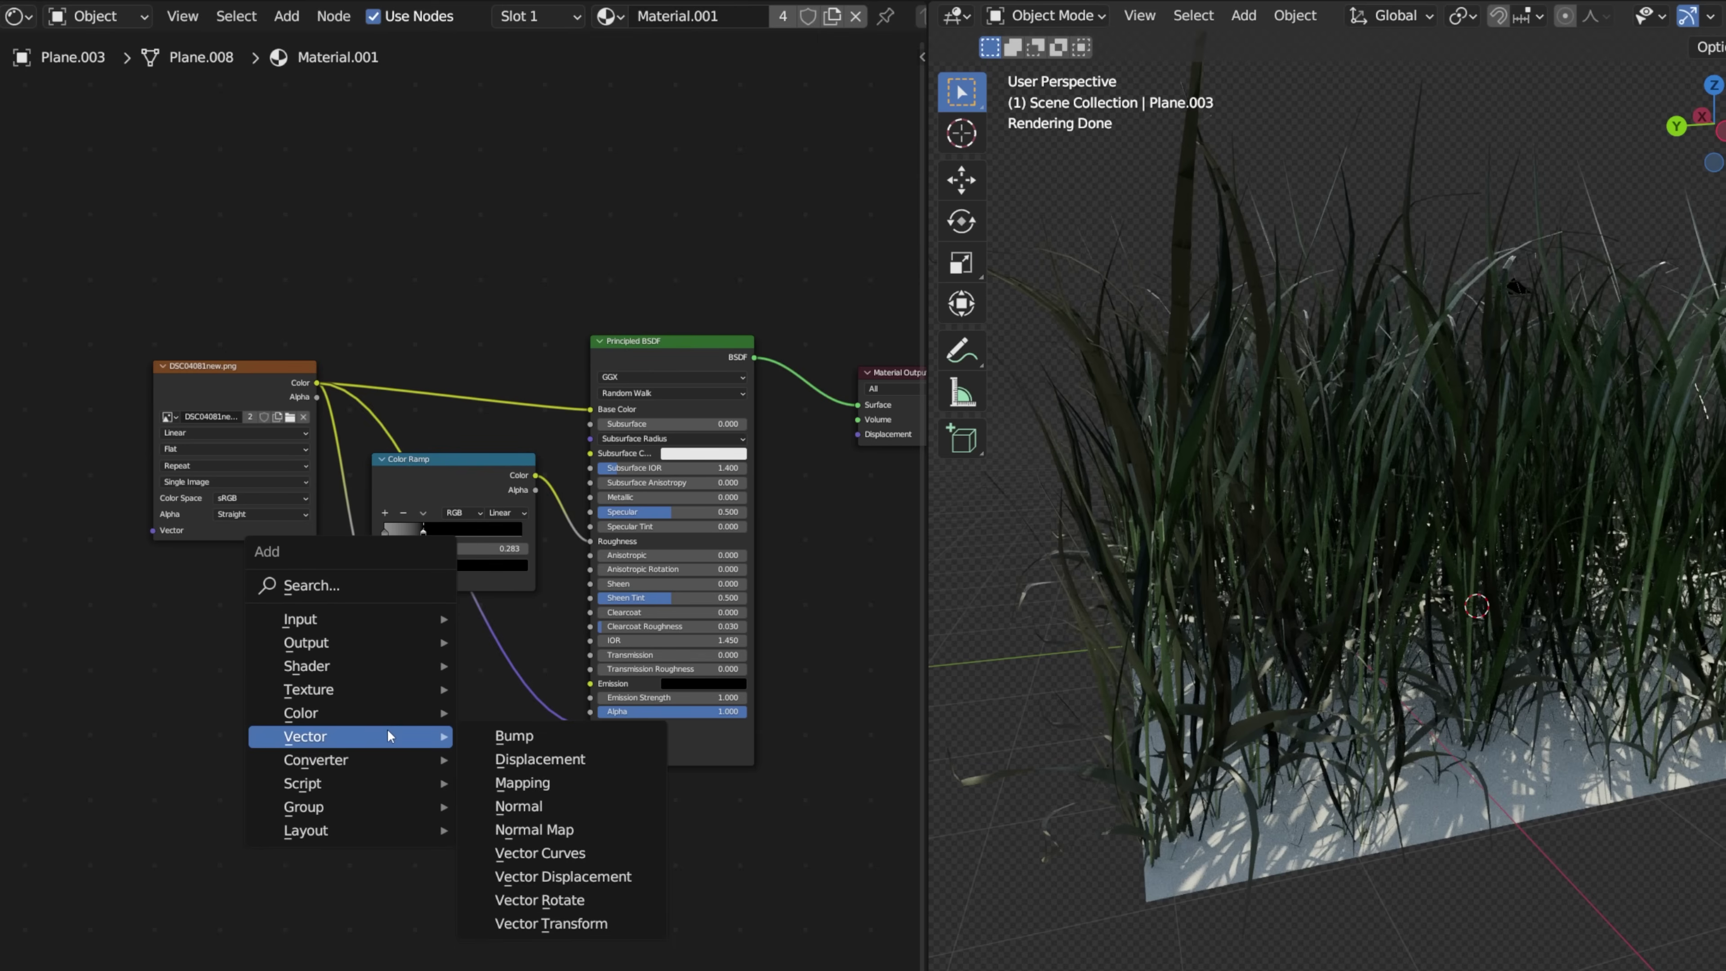
click(515, 736)
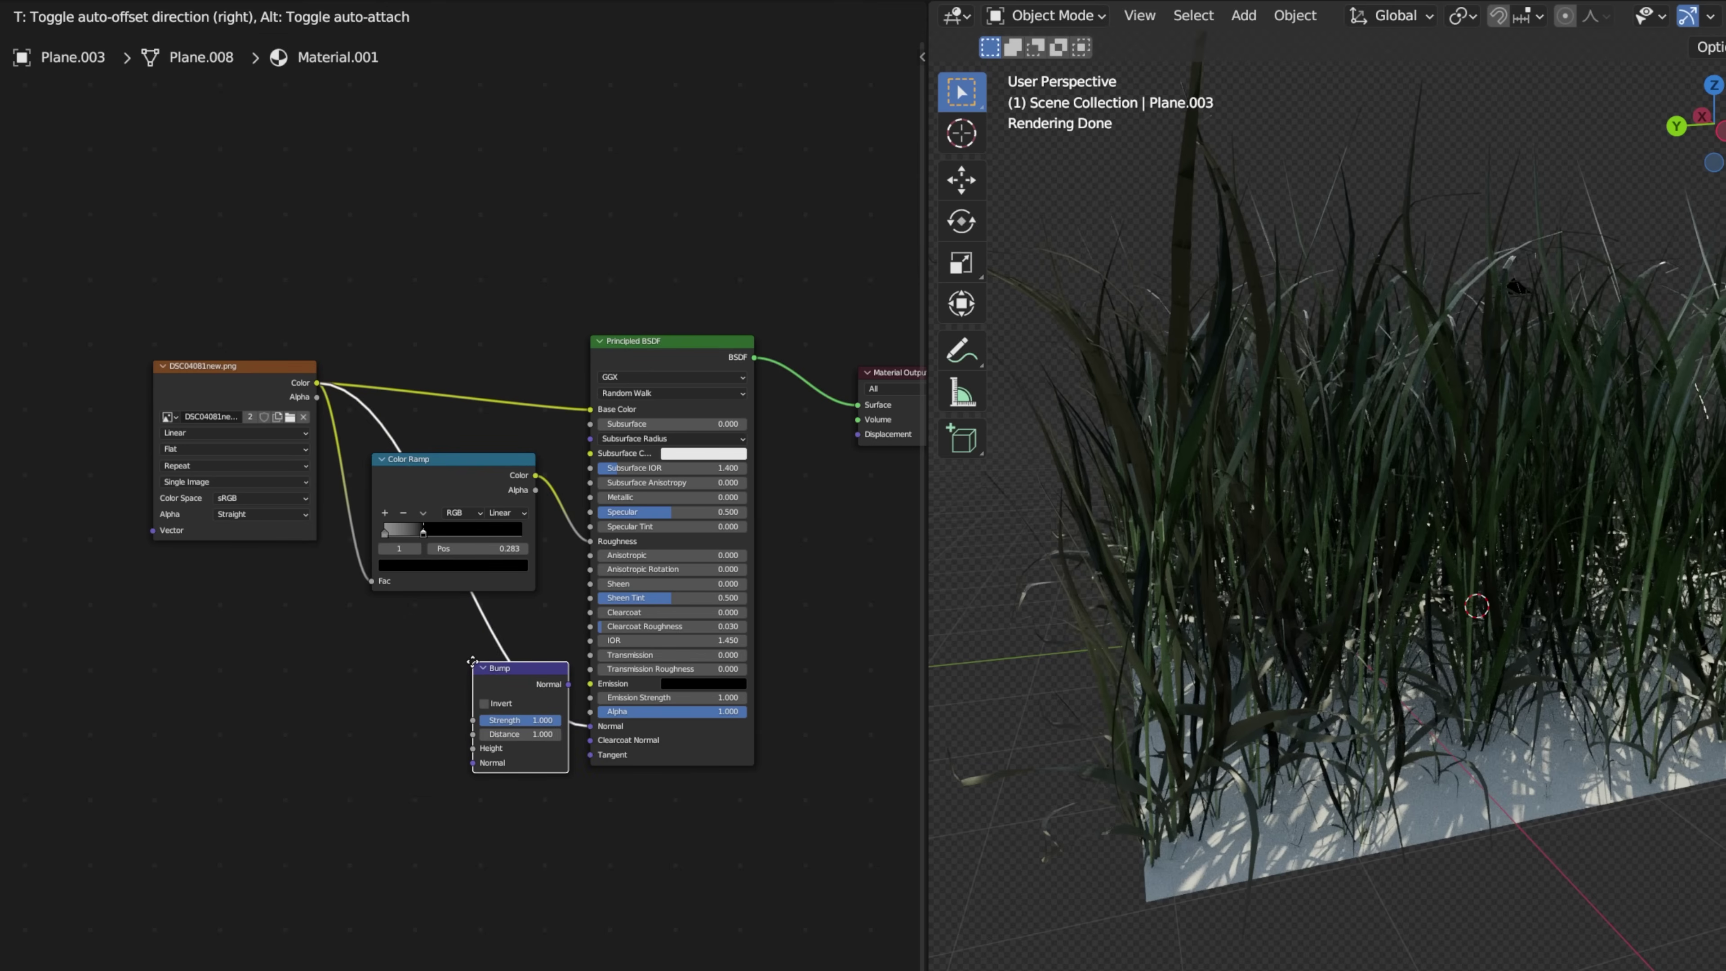
click(445, 664)
scroll(454, 704, up, 2)
drag(432, 845, 431, 827)
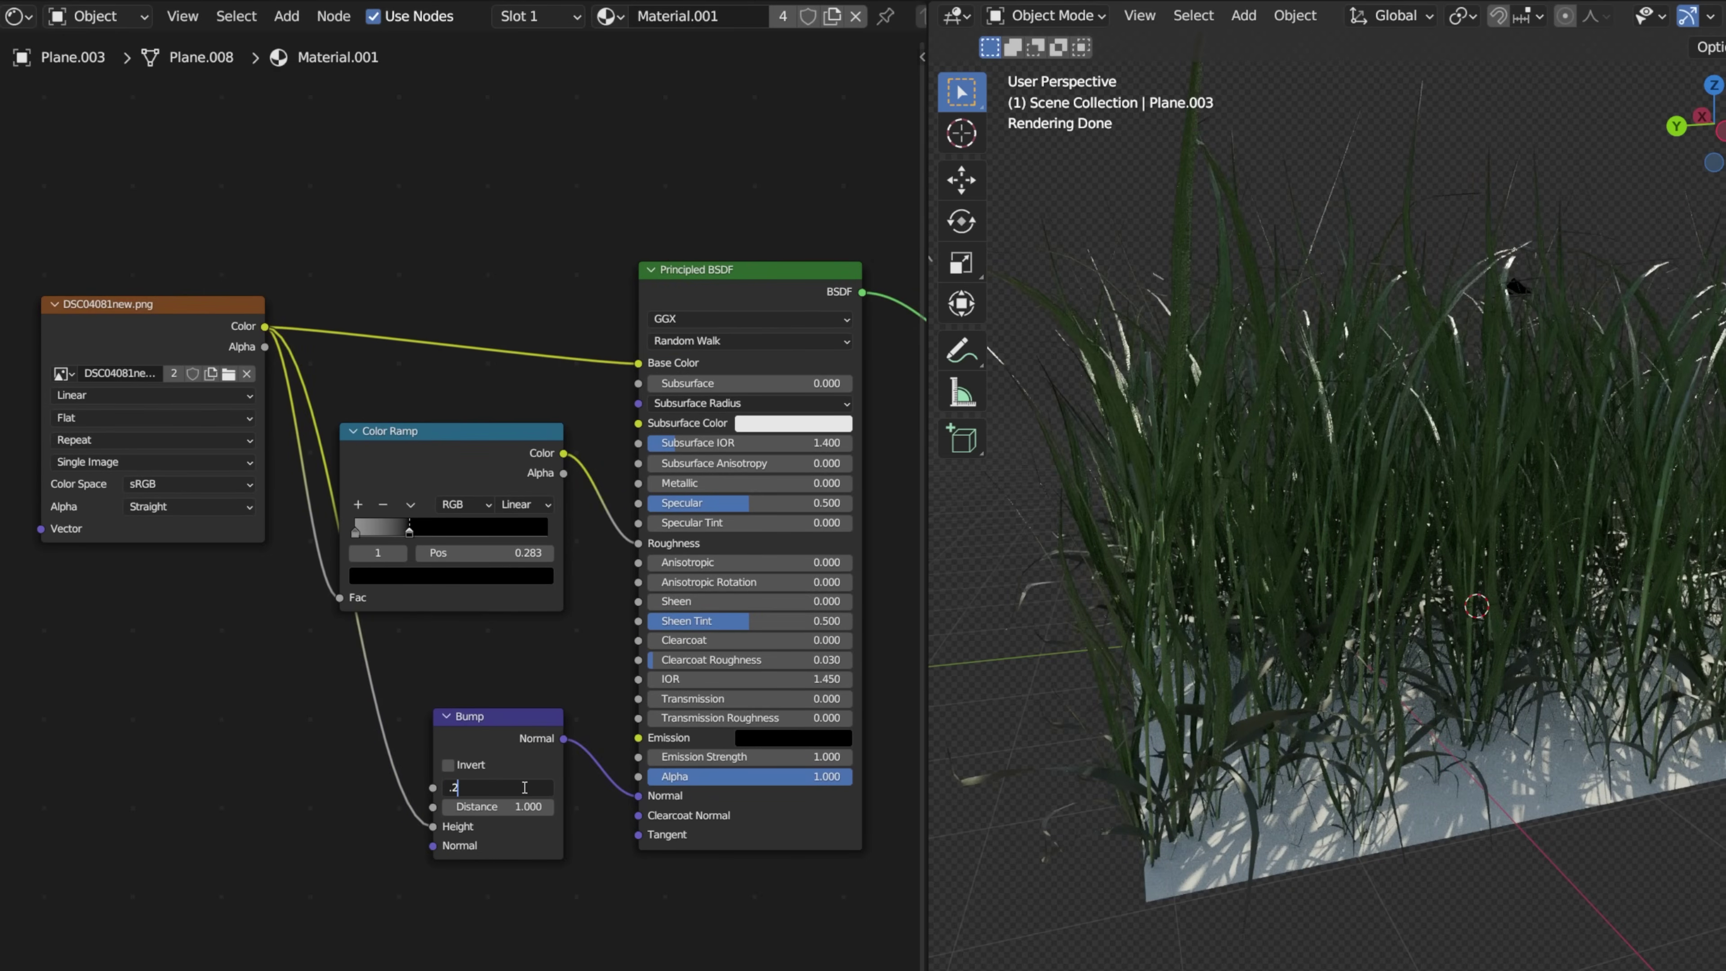
key(Return)
Step: Insert an Add Shader before the Material Output and feed a new Translucent BSDF into its second input
scroll(1347, 370, up, 5)
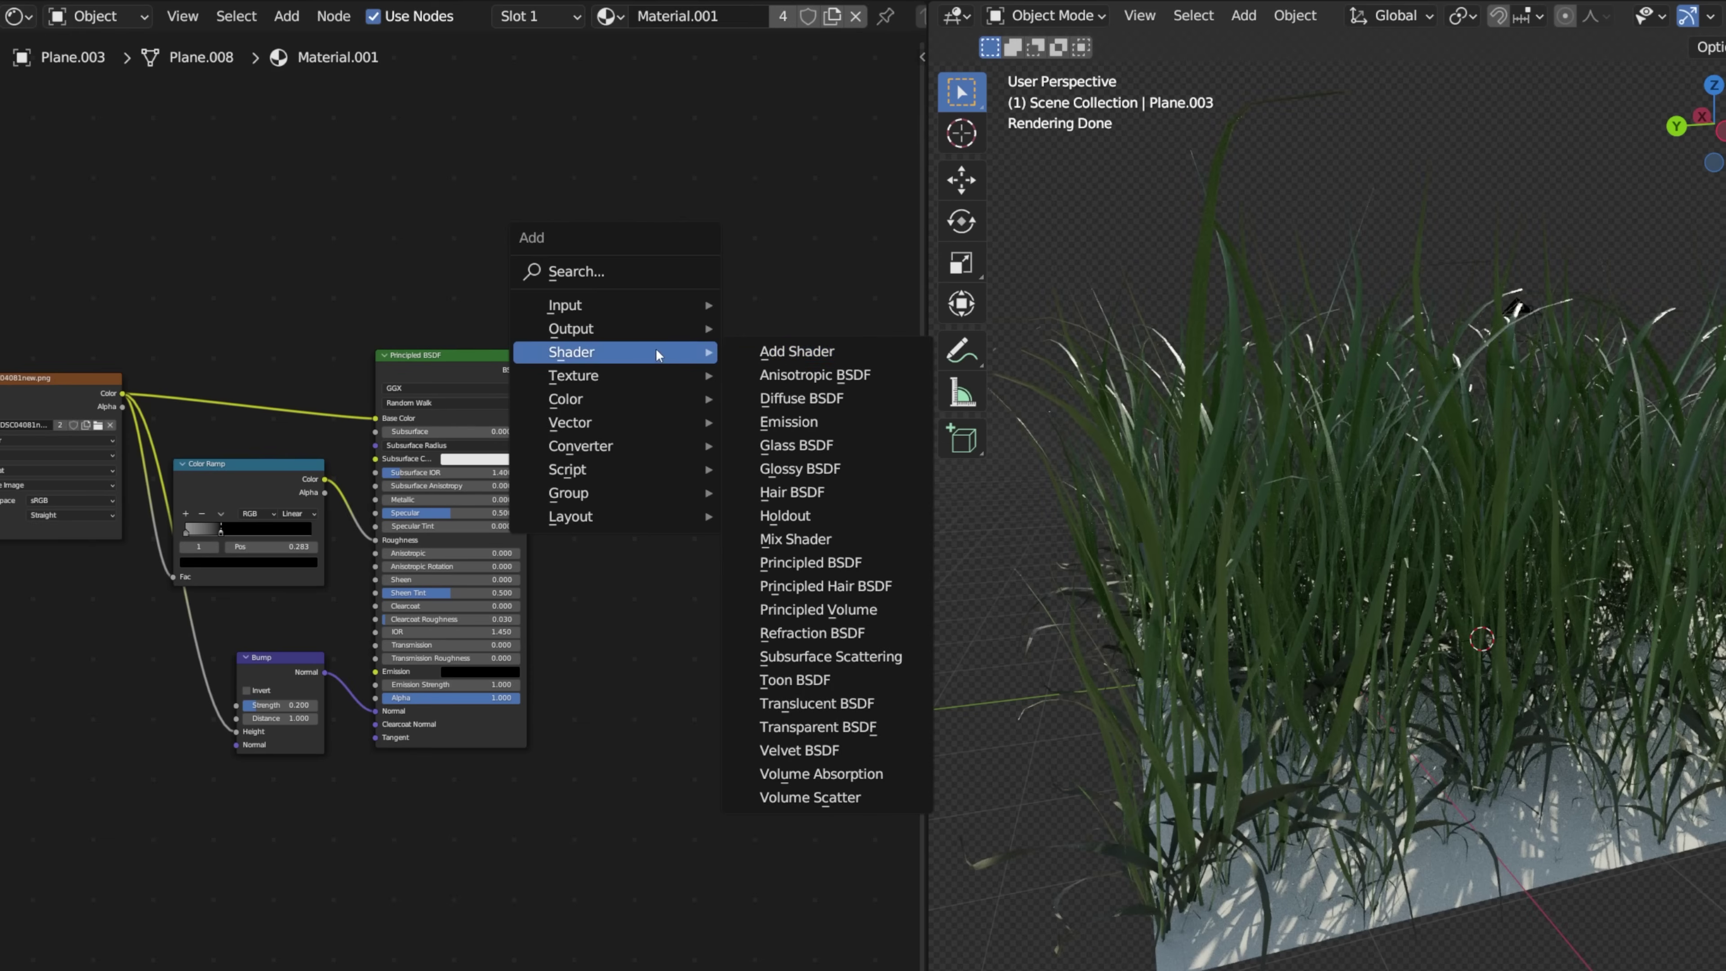
click(867, 356)
click(715, 363)
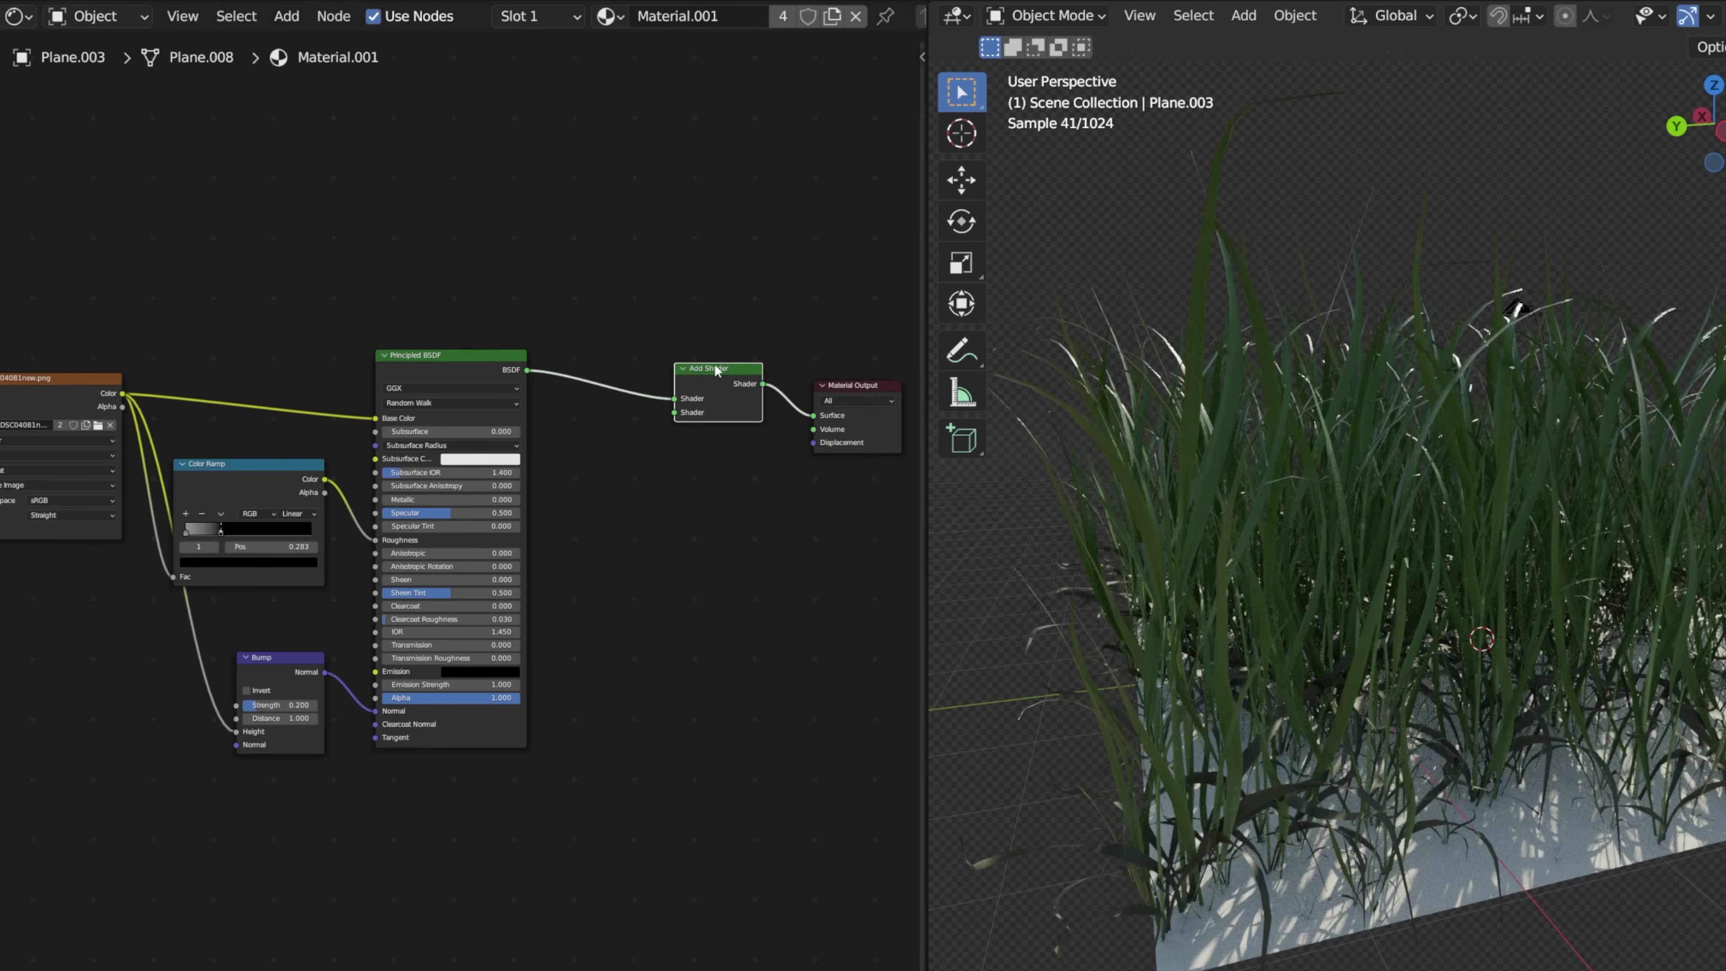
key(shift+a)
mouse_move(399, 307)
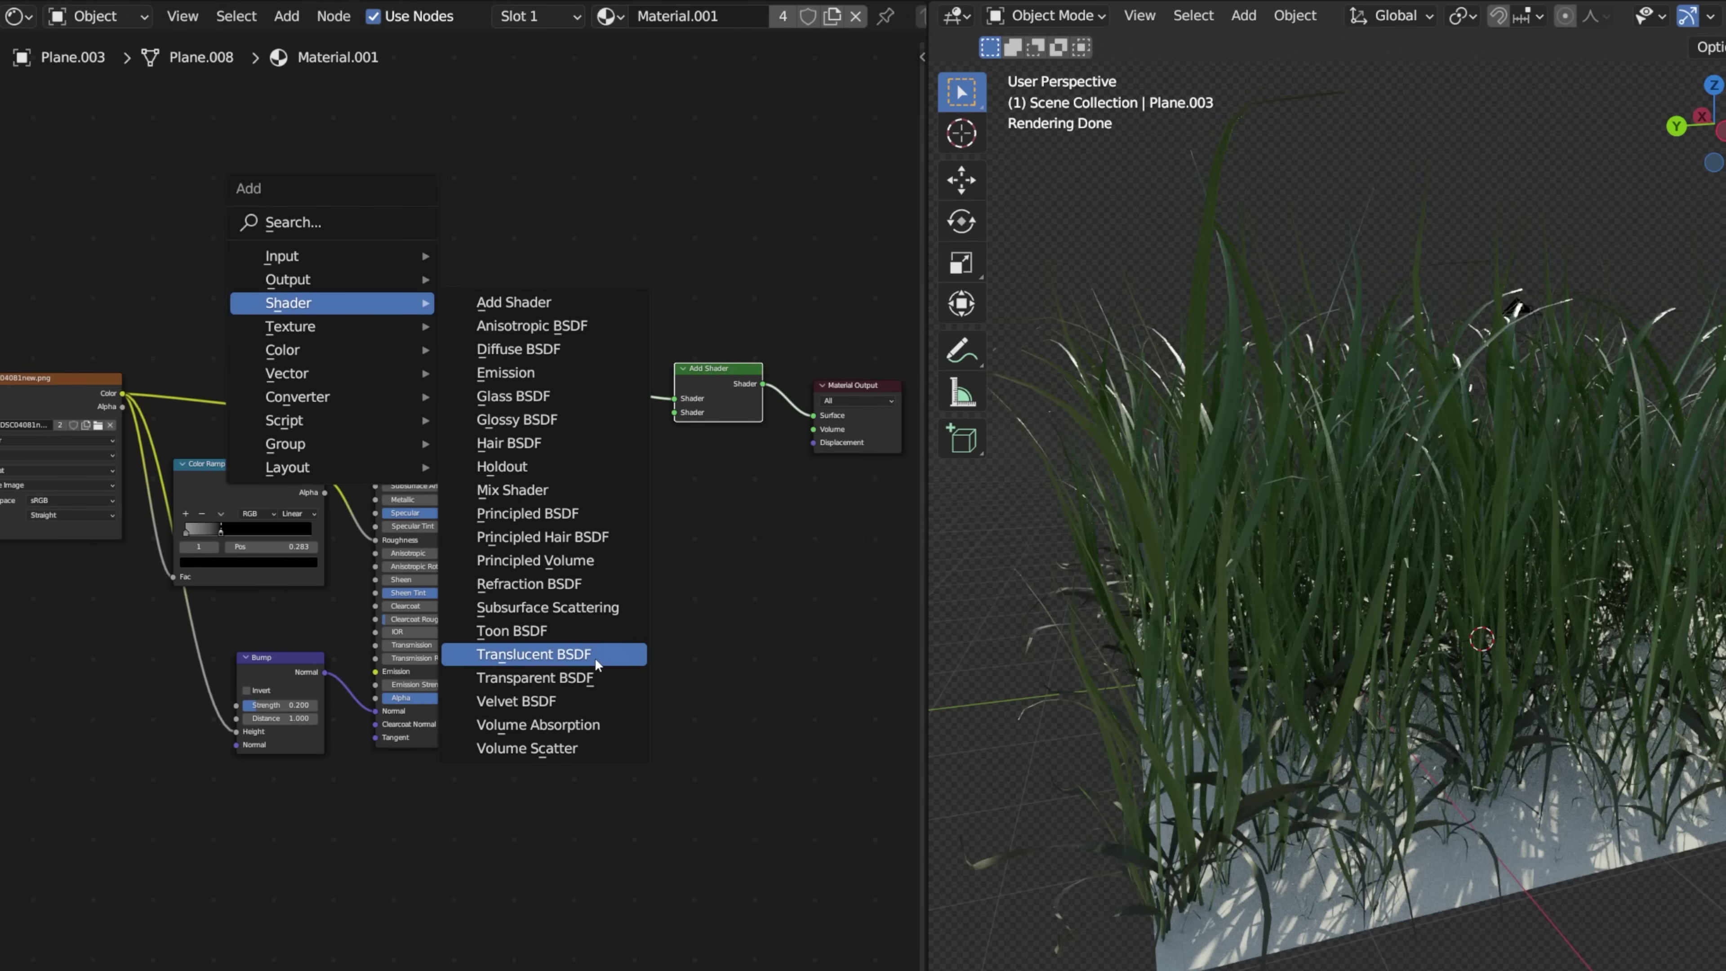
click(612, 657)
click(653, 486)
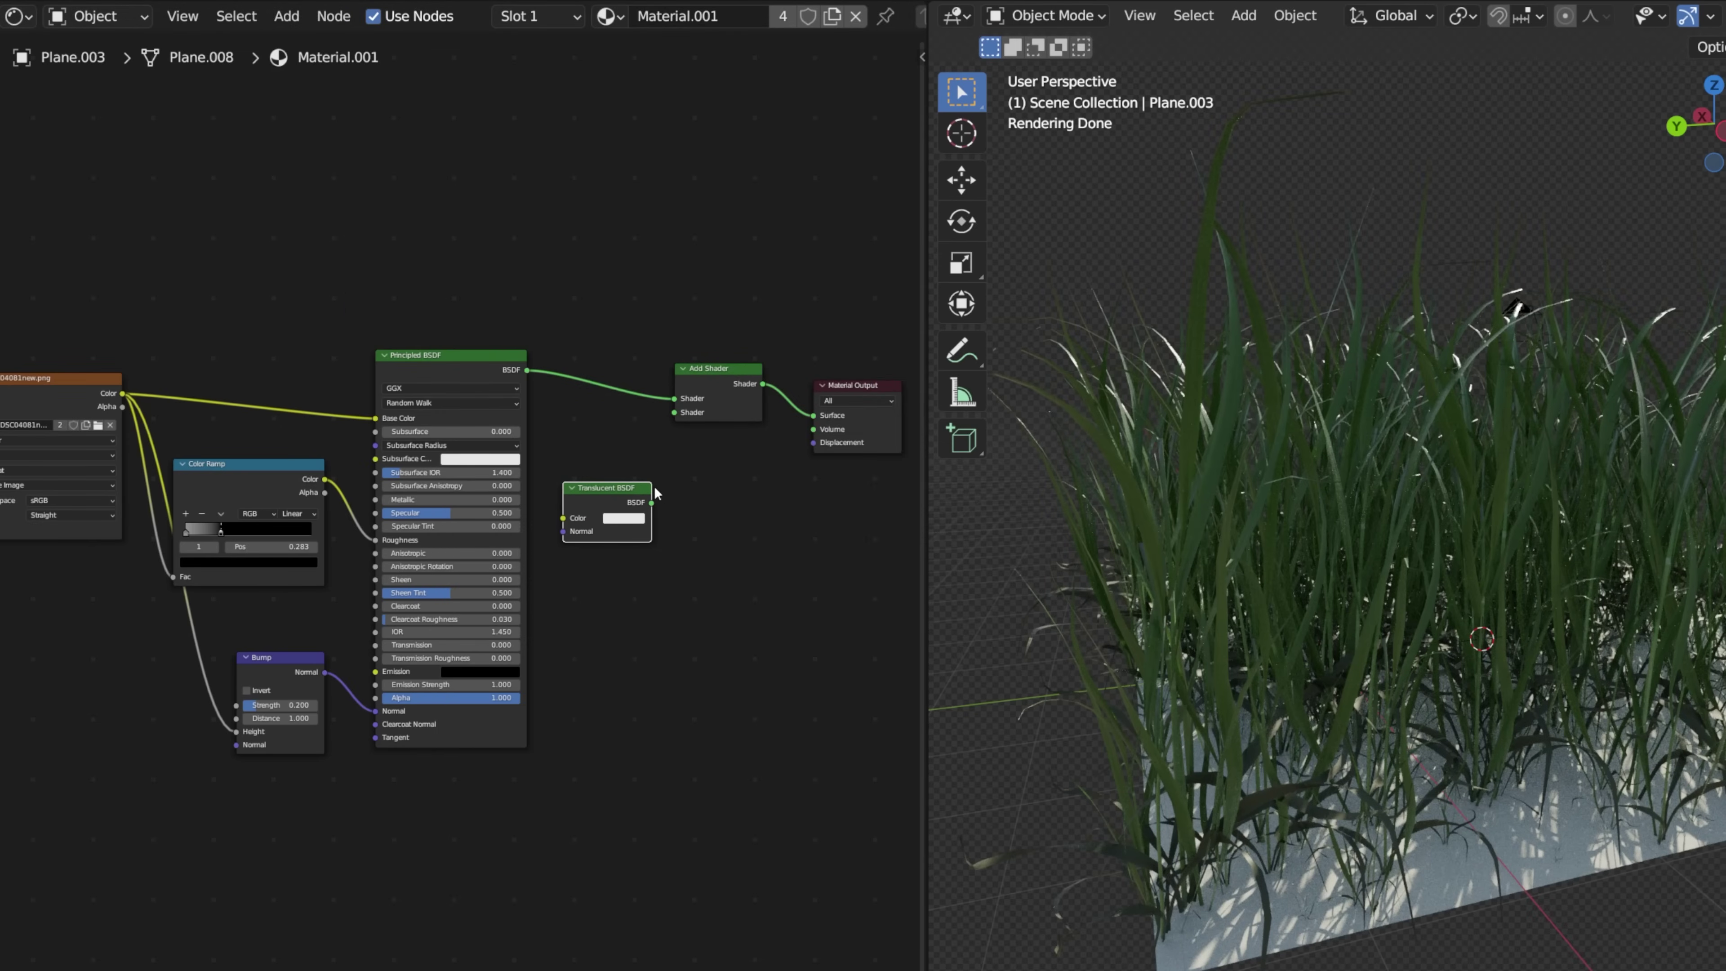
drag(651, 501, 673, 412)
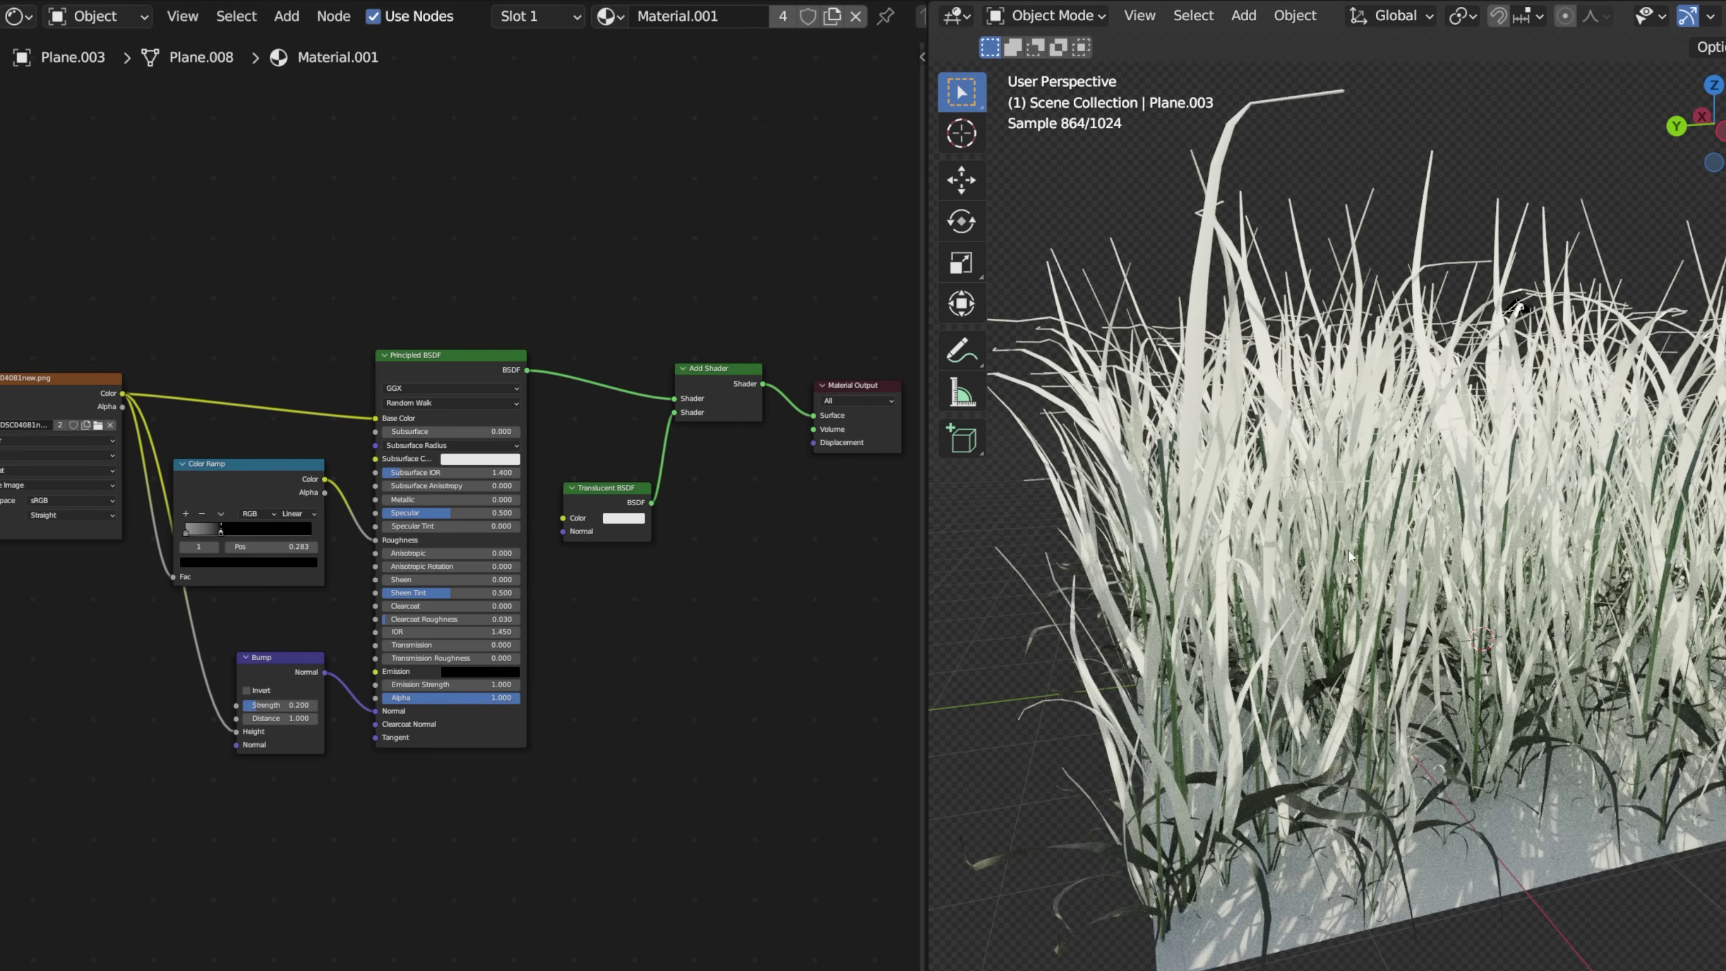
Step: Connect the Bump normal and the leaf image colour to the Translucent BSDF
drag(320, 667, 353, 651)
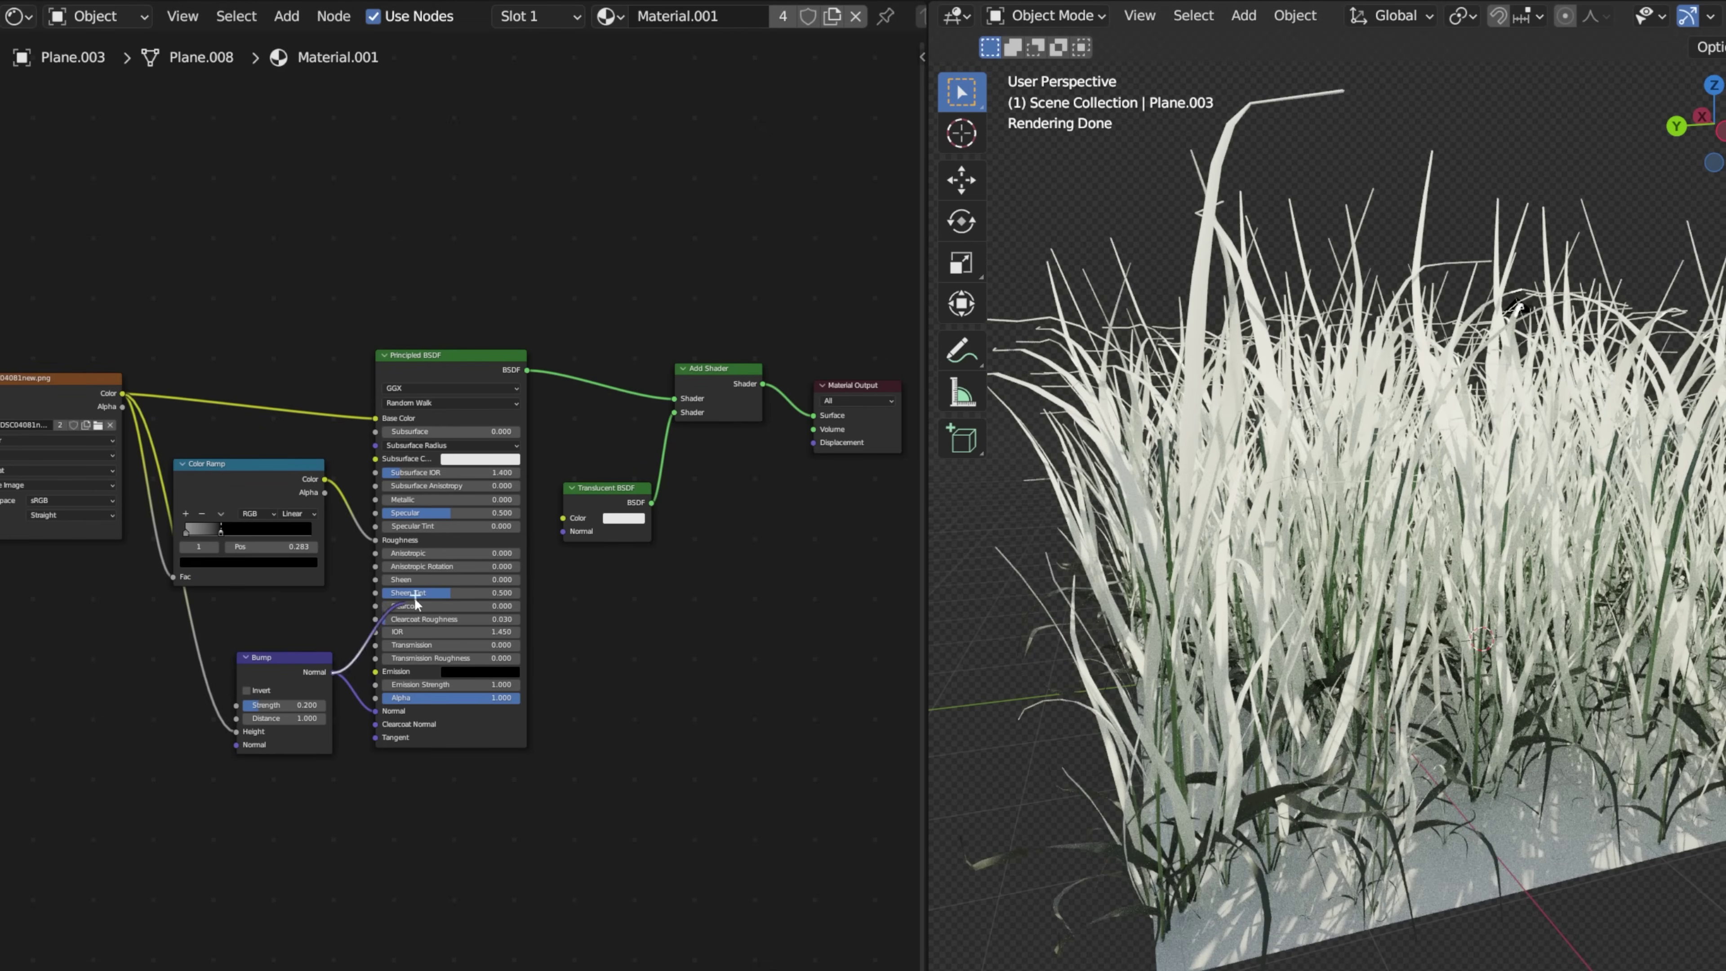
drag(567, 538, 573, 520)
middle_drag(639, 585, 503, 570)
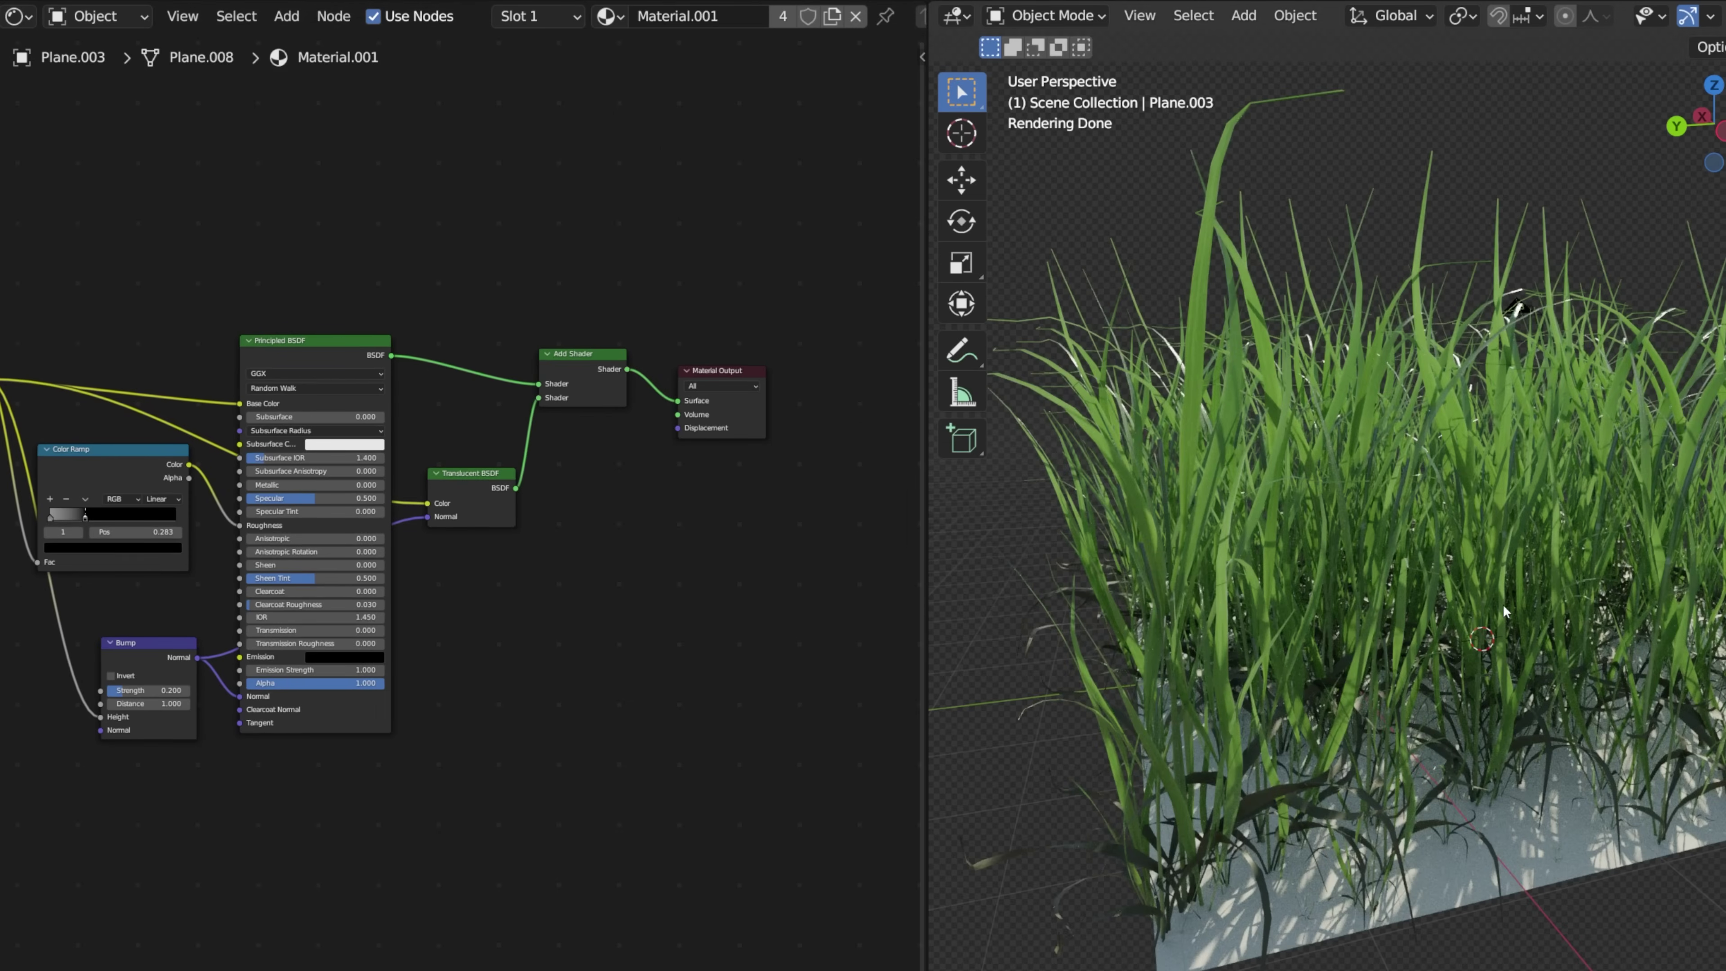
middle_drag(1453, 653, 1483, 646)
Step: Insert a Hue/Saturation/Value node between the leaf image and the Translucent BSDF colour
drag(827, 577, 529, 370)
key(shift+a)
mouse_move(437, 458)
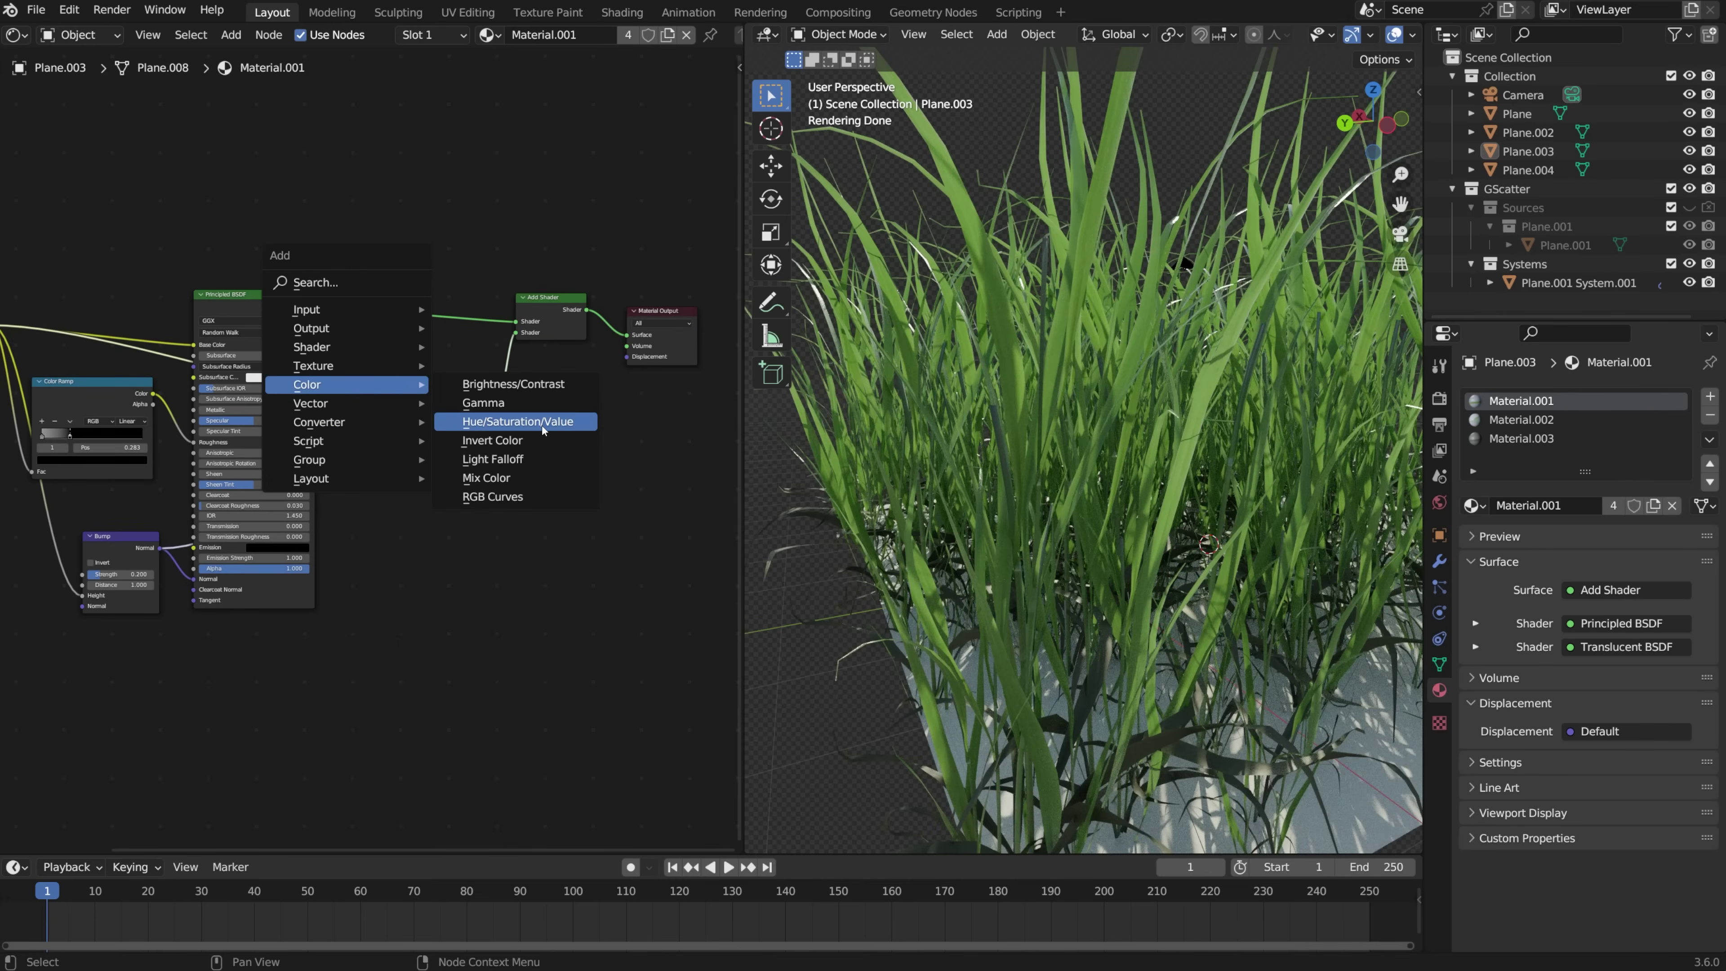
click(518, 421)
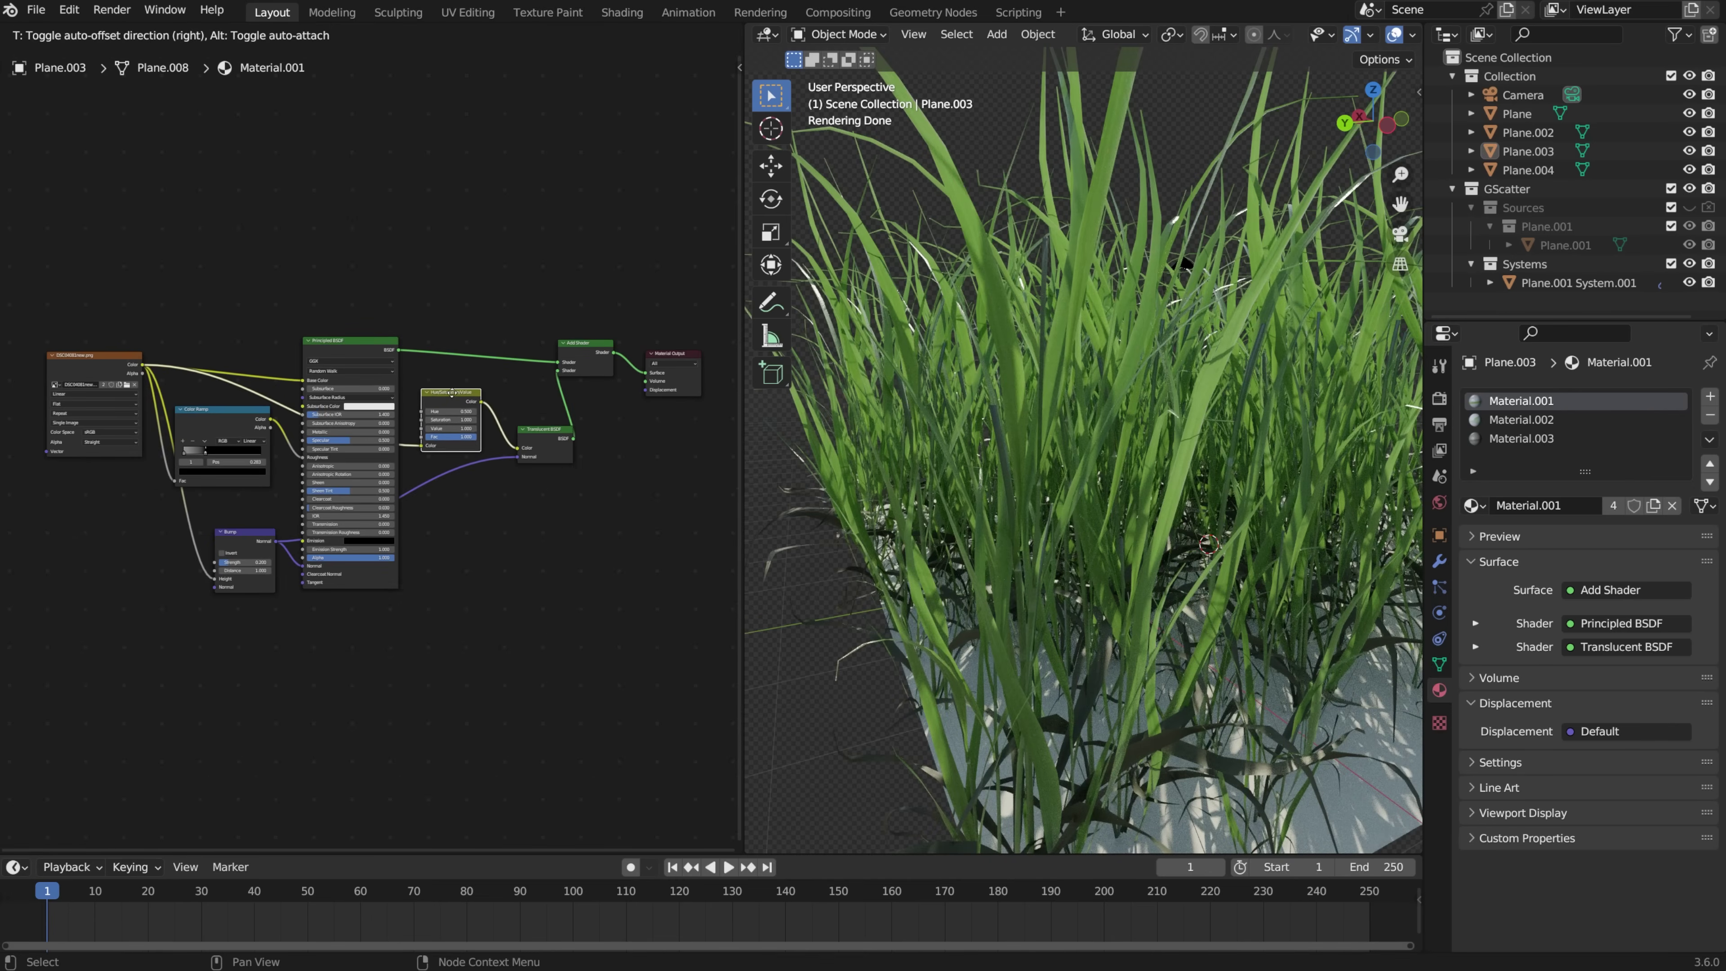
click(451, 398)
Step: Set the Hue/Saturation/Value node's hue to 0.48 and saturation to 1.2, and raise its value
scroll(446, 424, up, 5)
double_click(487, 386)
text(0.48)
key(Return)
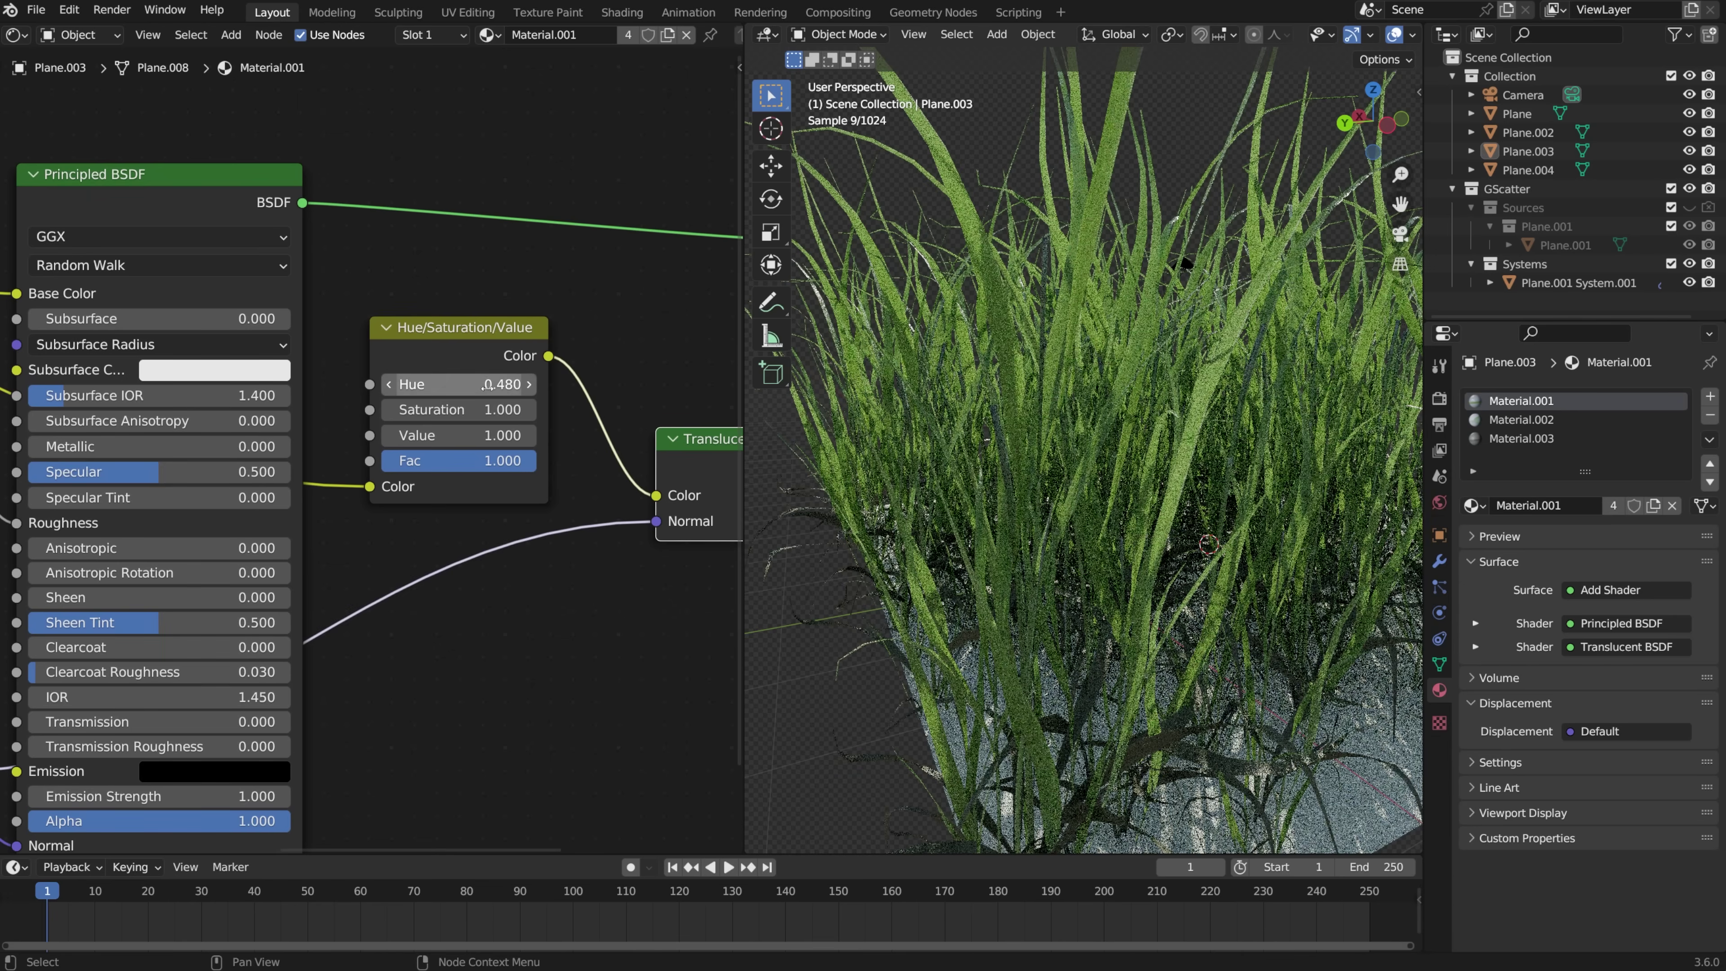
click(531, 410)
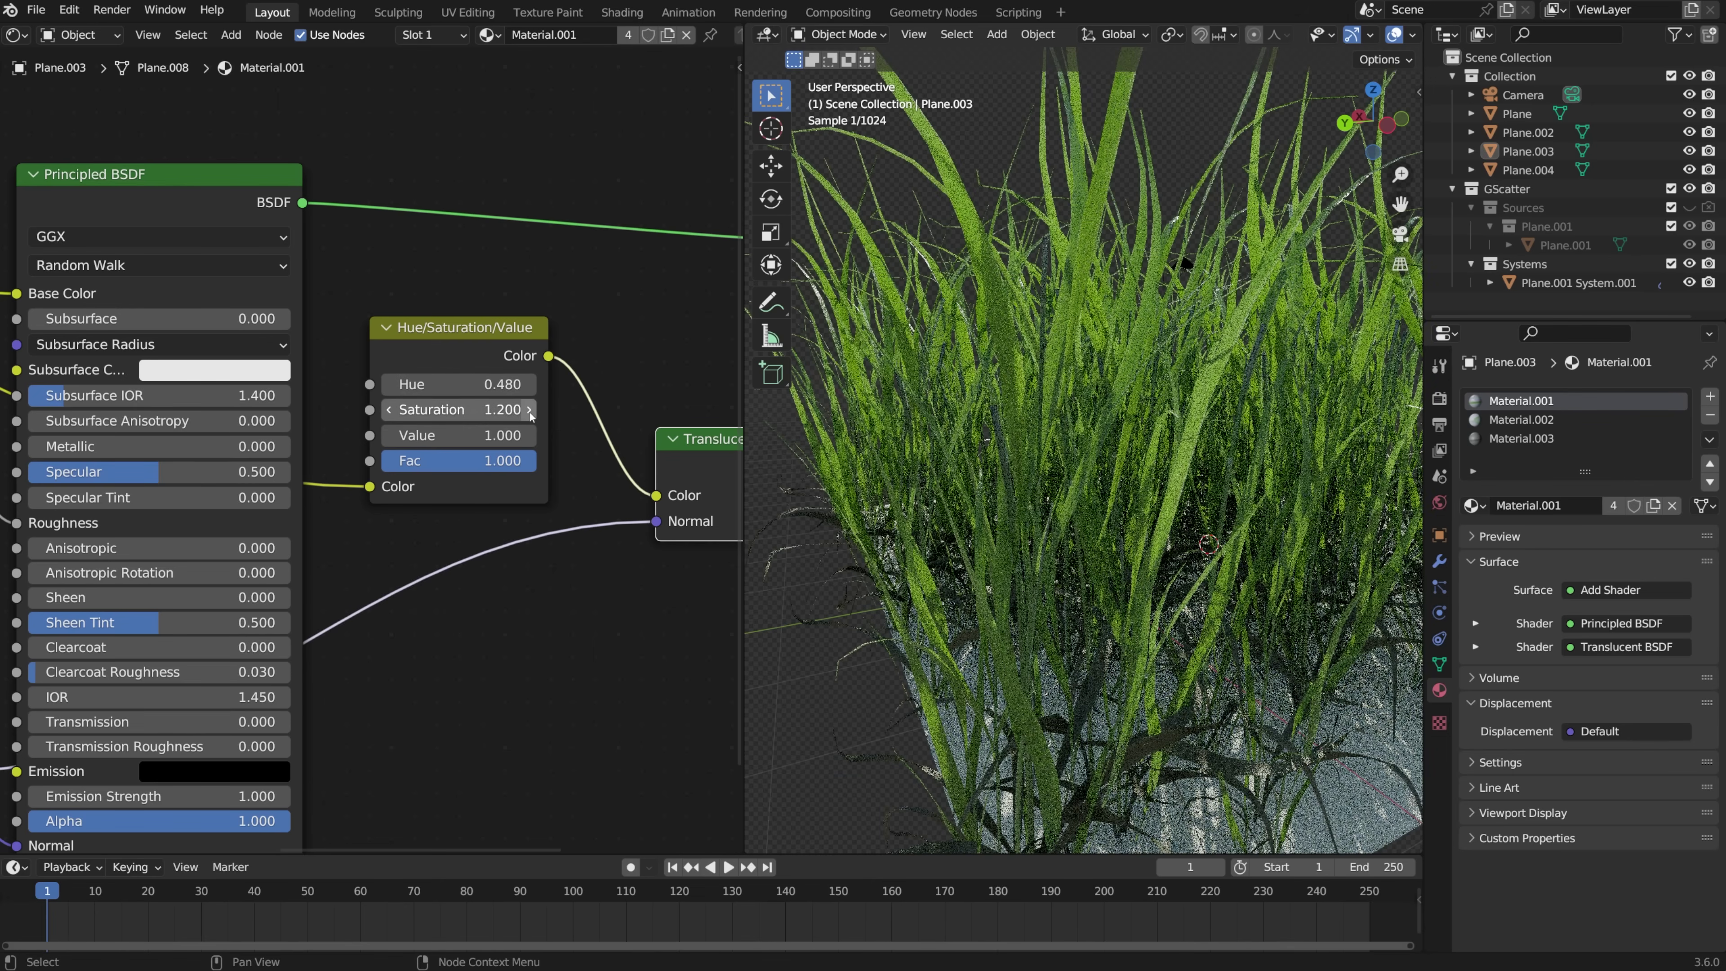
click(528, 436)
click(528, 436)
click(528, 436)
click(528, 436)
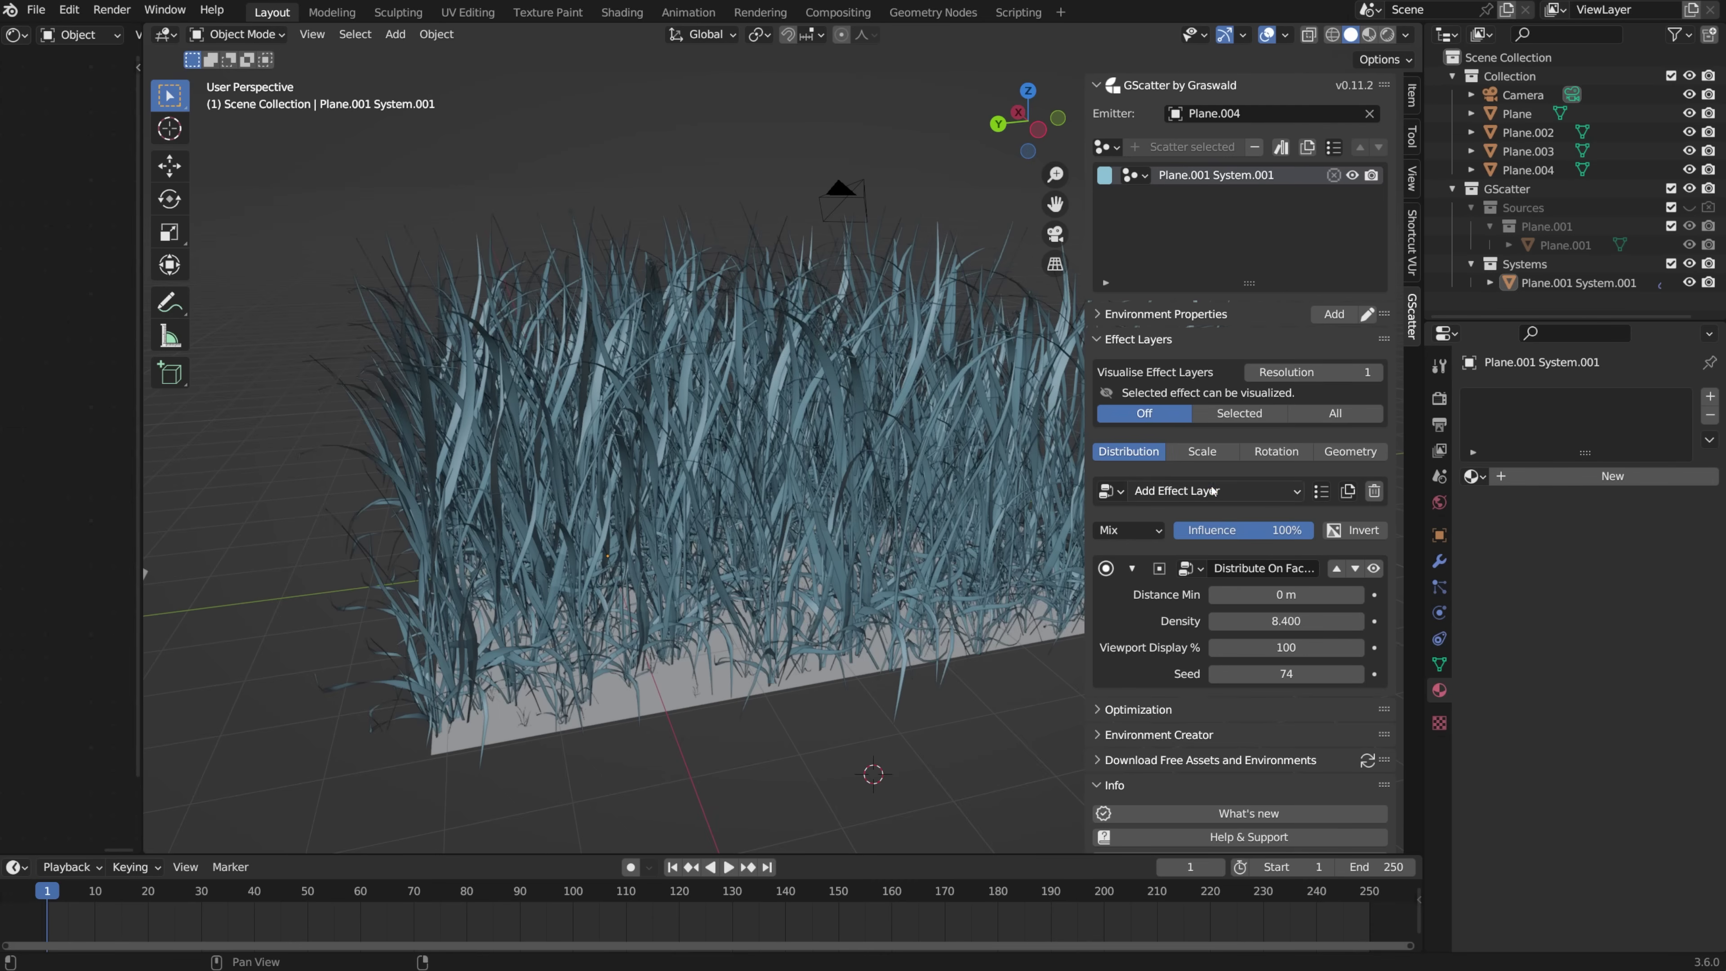
Step: Add a Musgrave mask to the grass scatter's distribution and visualise the selected effect
click(1213, 491)
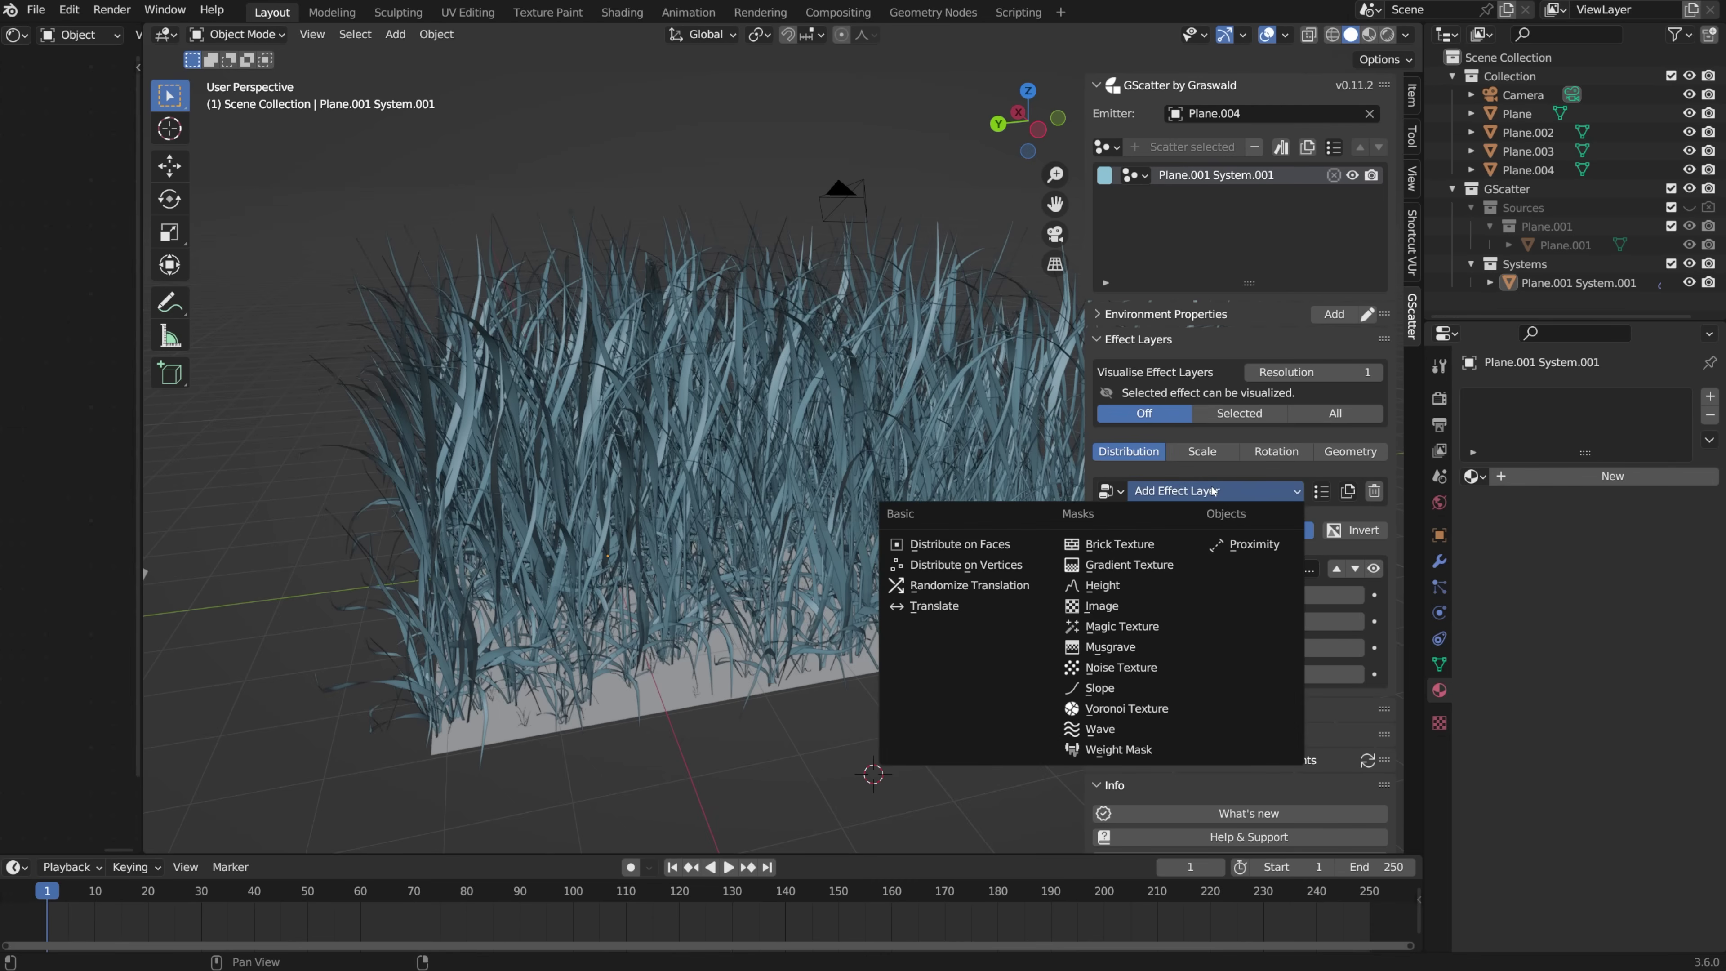
click(1178, 648)
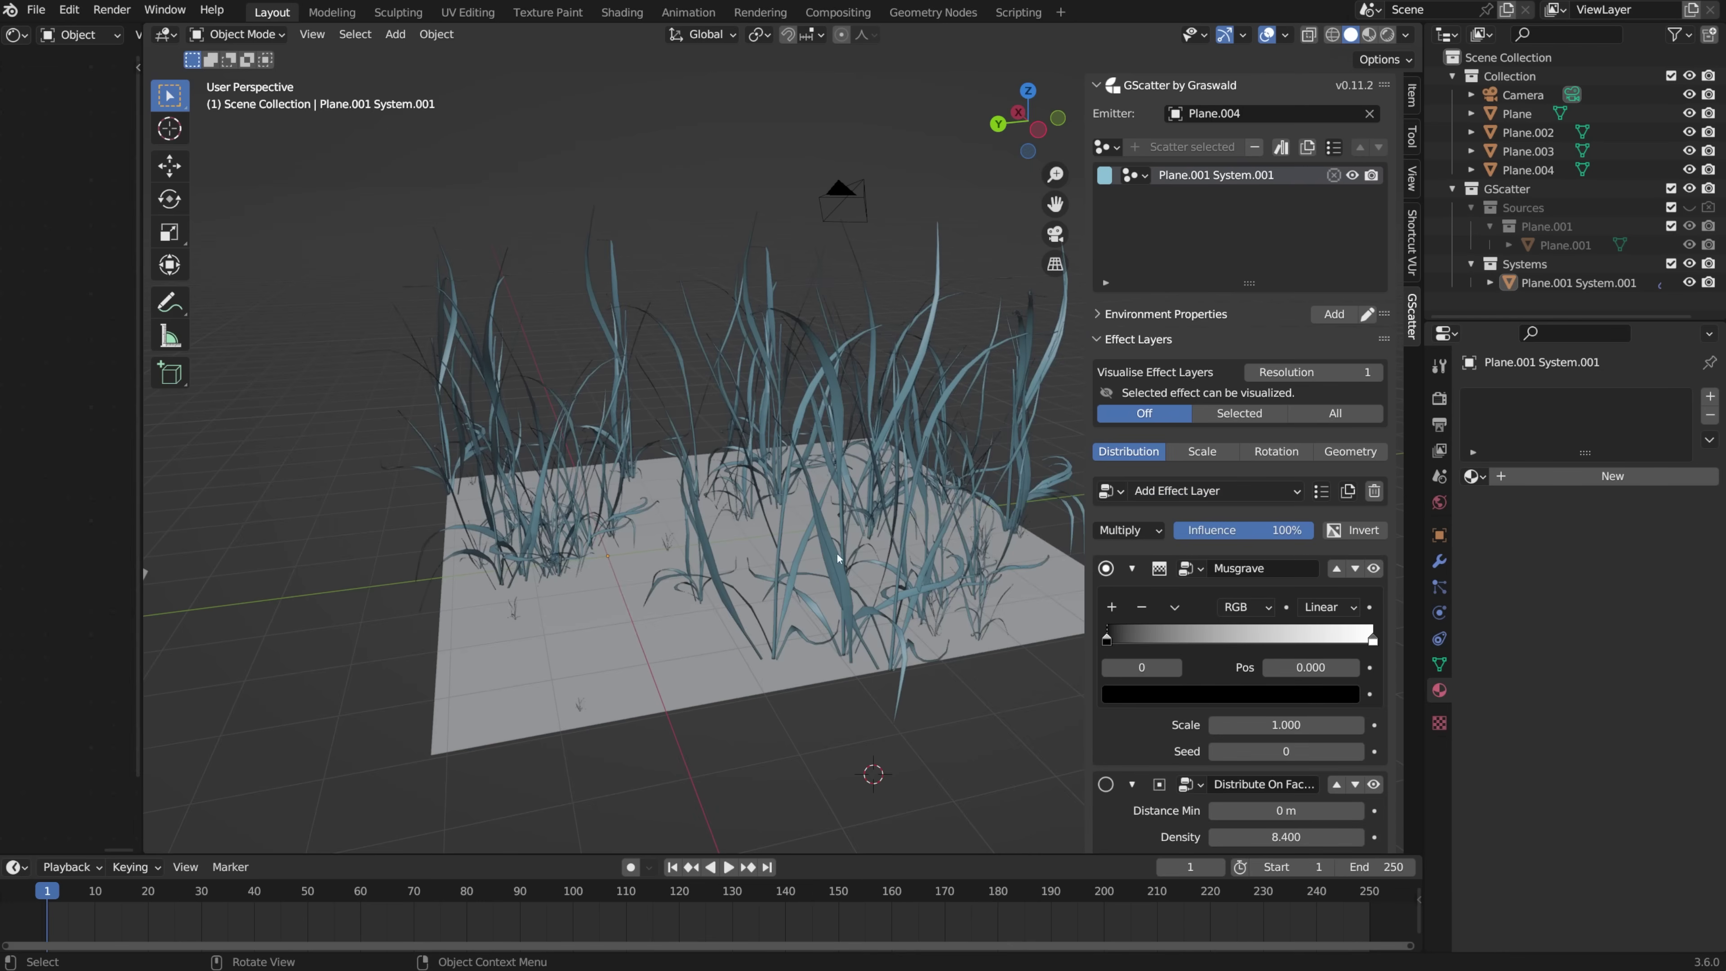
click(1240, 414)
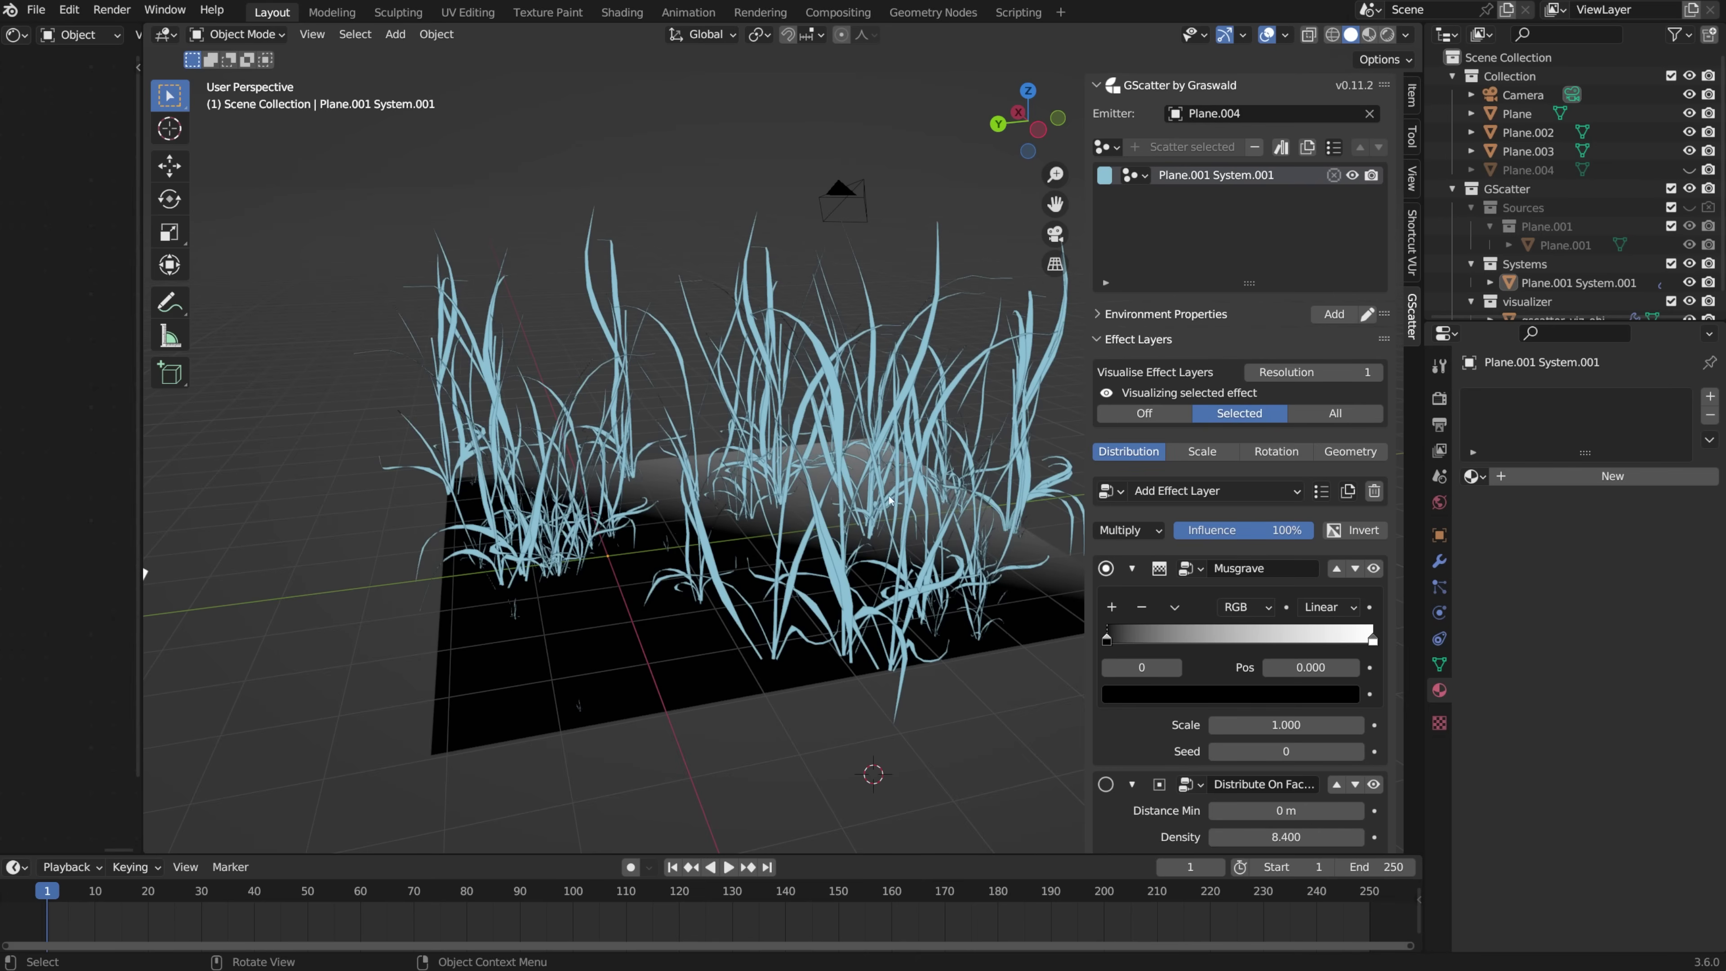
Step: Subdivide the ground plane Plane.004 four times
click(668, 669)
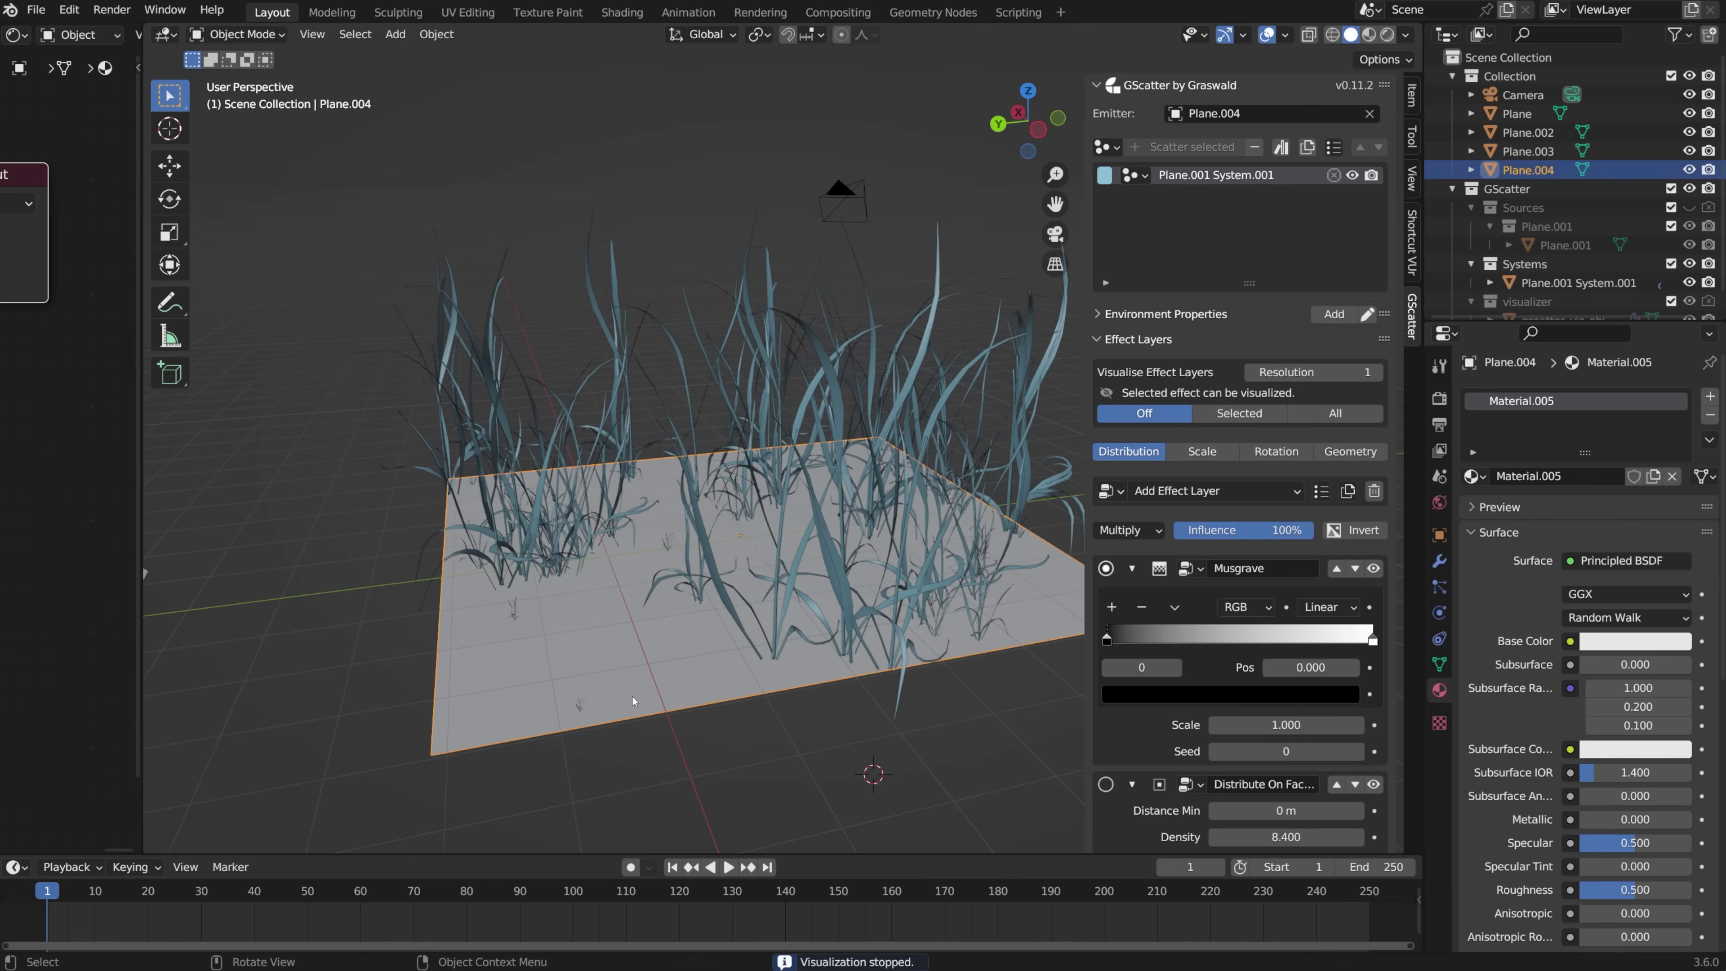
key(Tab)
right_click(636, 692)
click(585, 557)
right_click(586, 557)
click(586, 557)
right_click(585, 557)
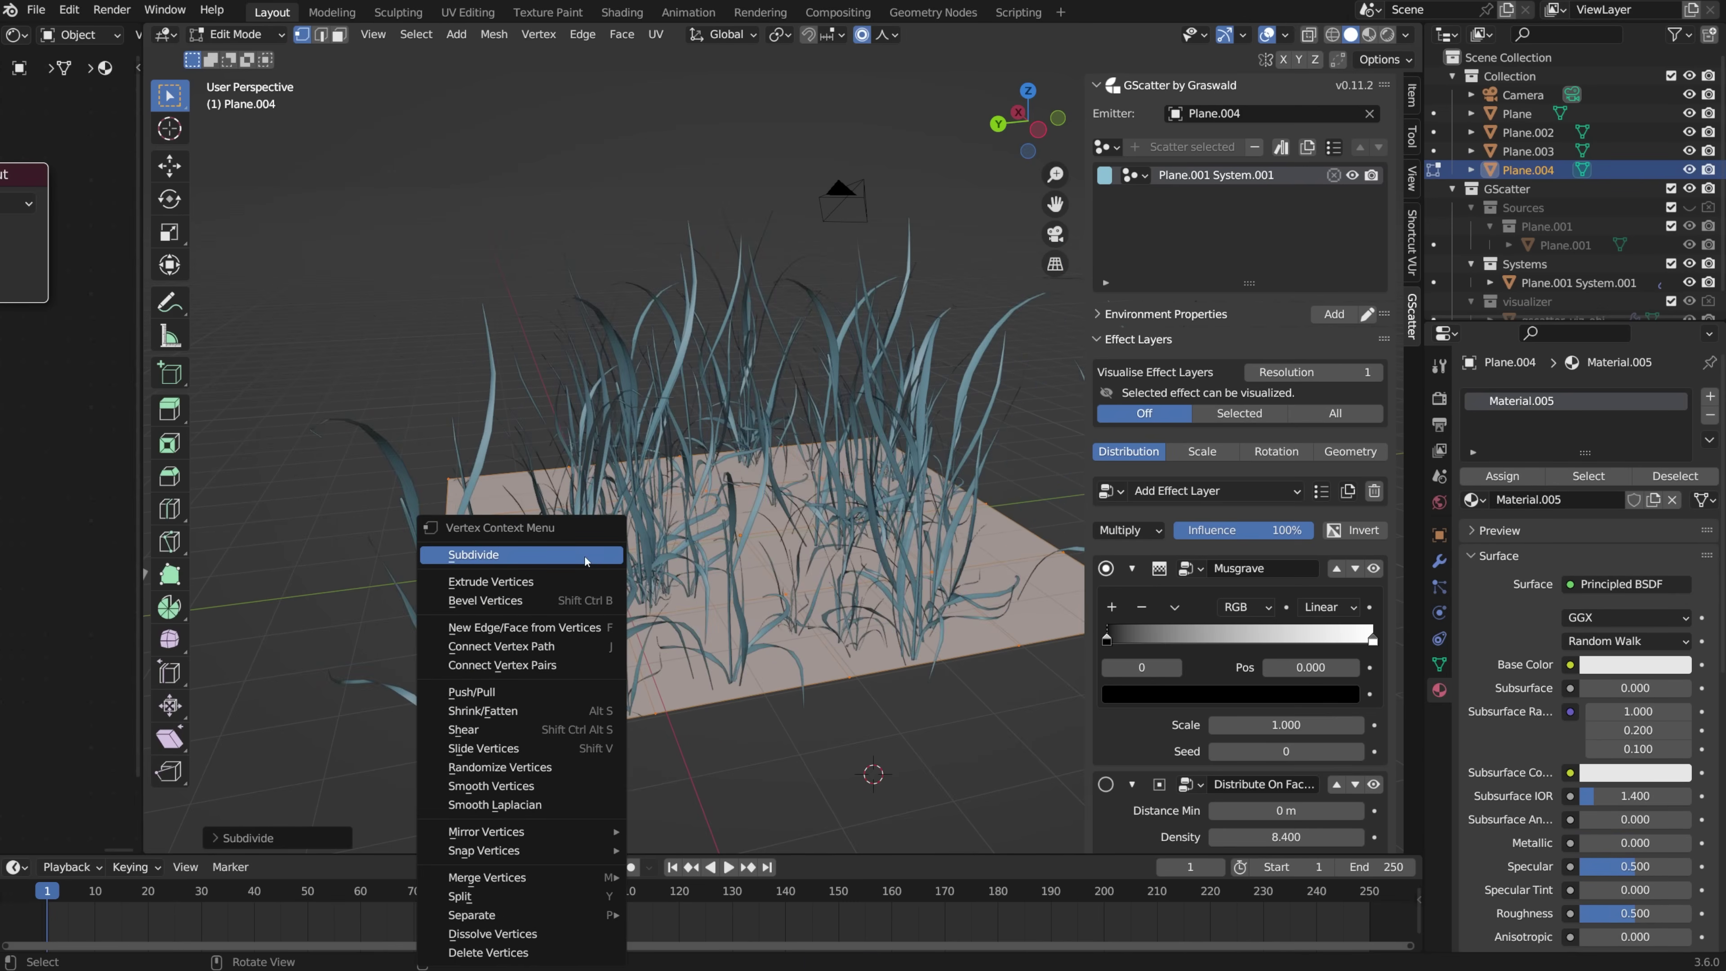
click(585, 557)
right_click(586, 557)
click(585, 557)
key(Tab)
click(904, 728)
Step: Visualise the Musgrave mask, set its scale to 0.5 and move the white ramp stop to about 0.514
click(1259, 418)
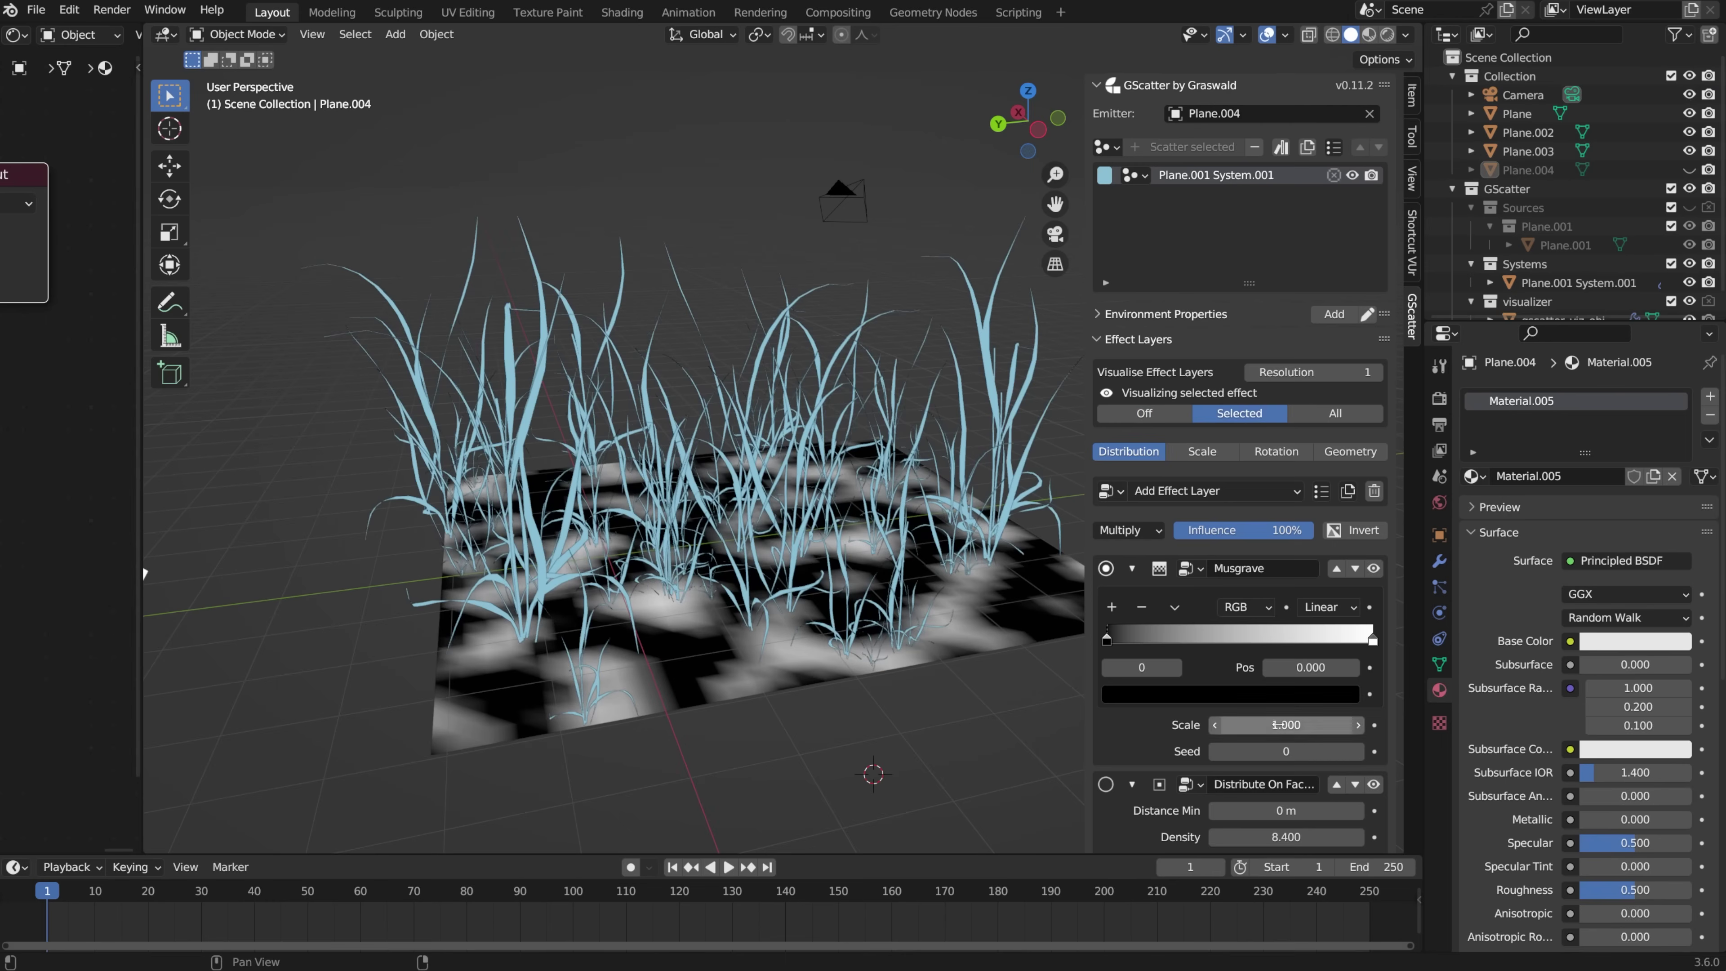
drag(1286, 725, 1252, 725)
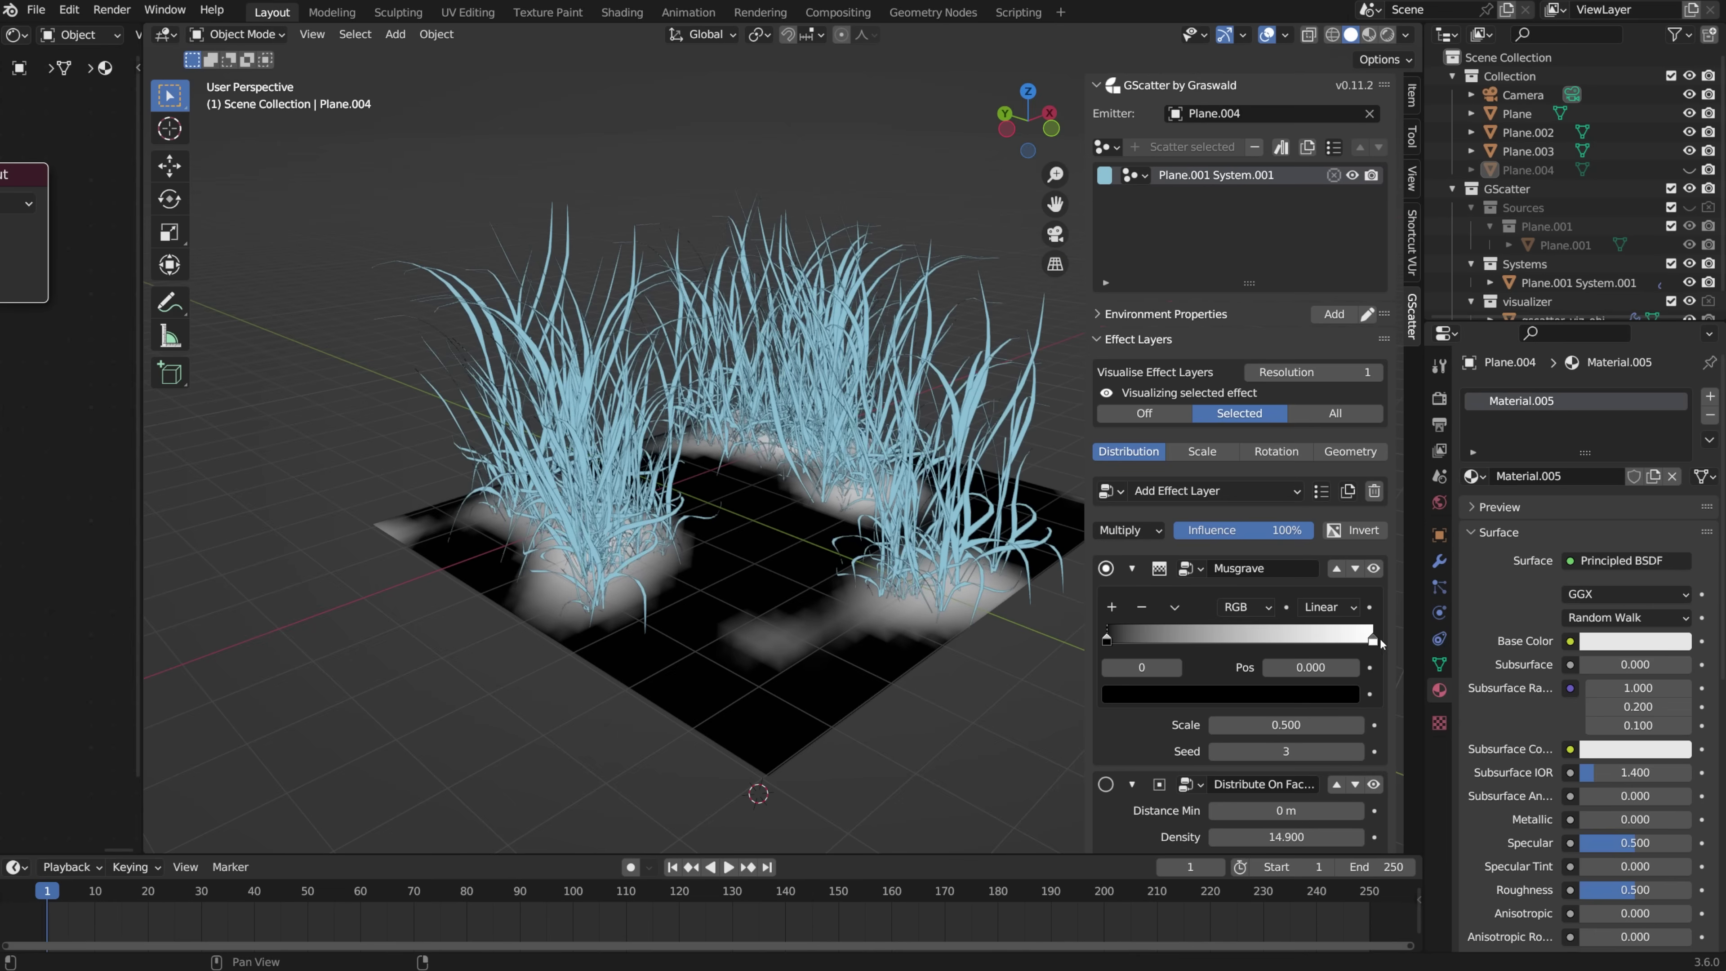
drag(1372, 640, 1233, 643)
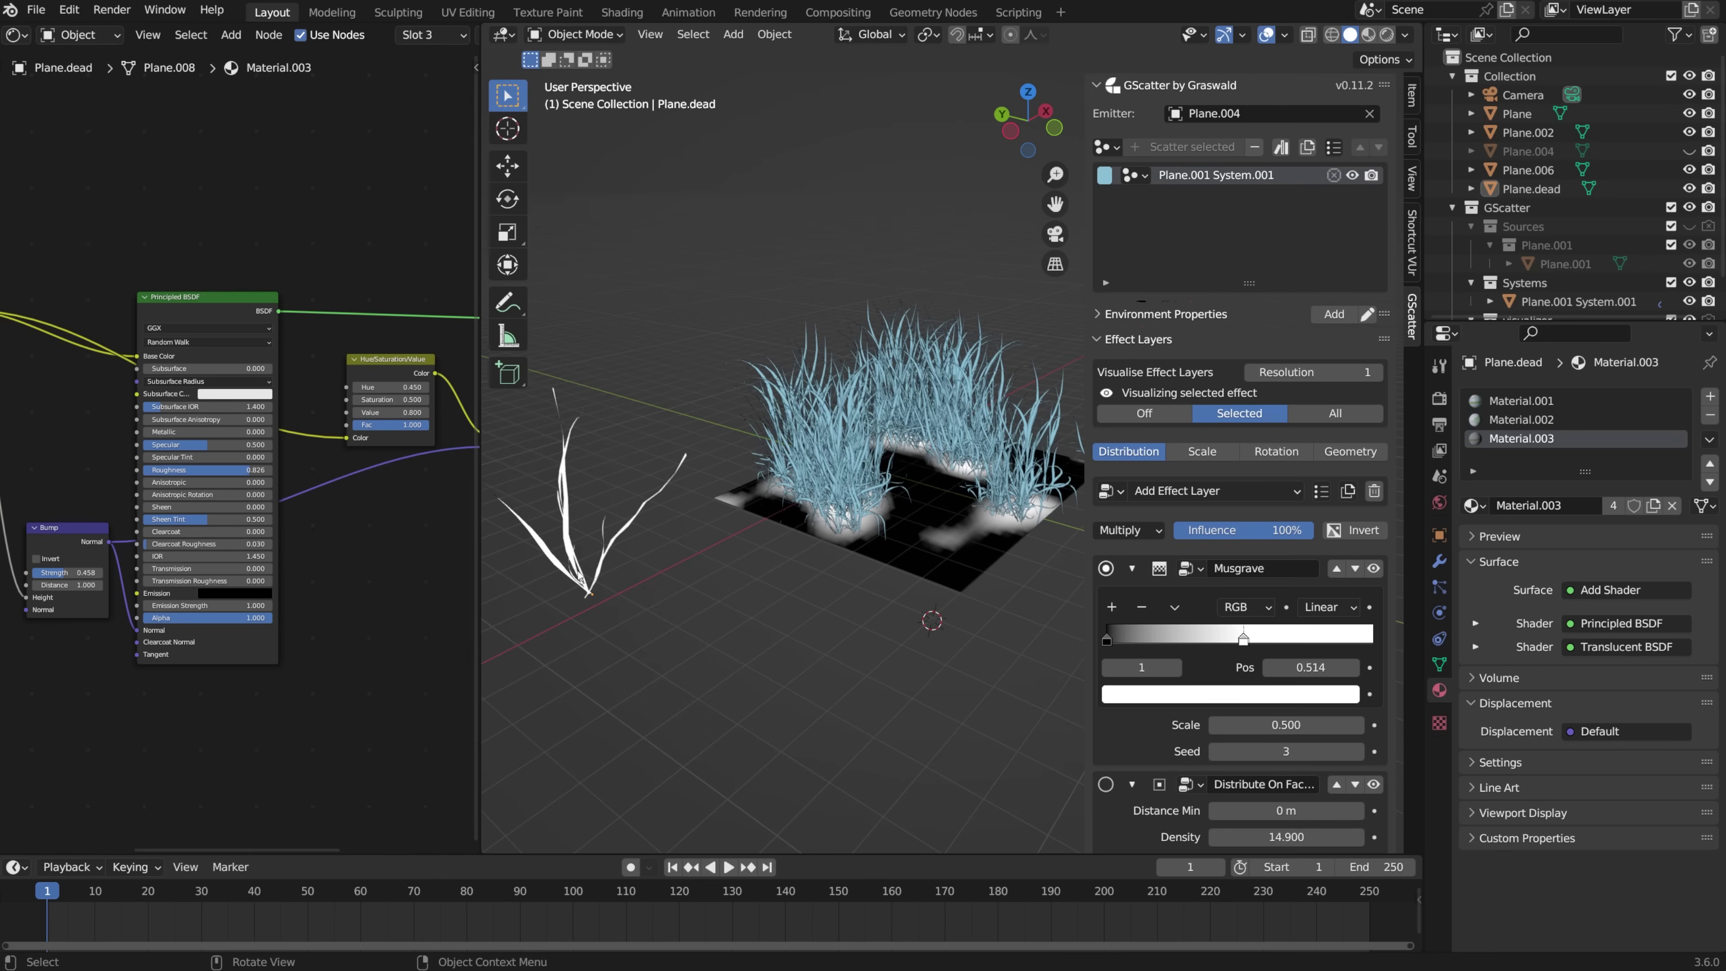
Step: Scatter the dead grass plant Plane.dead over the ground plane Plane.004 as a new GScatter system
click(580, 578)
shift+middle_drag(687, 557, 697, 561)
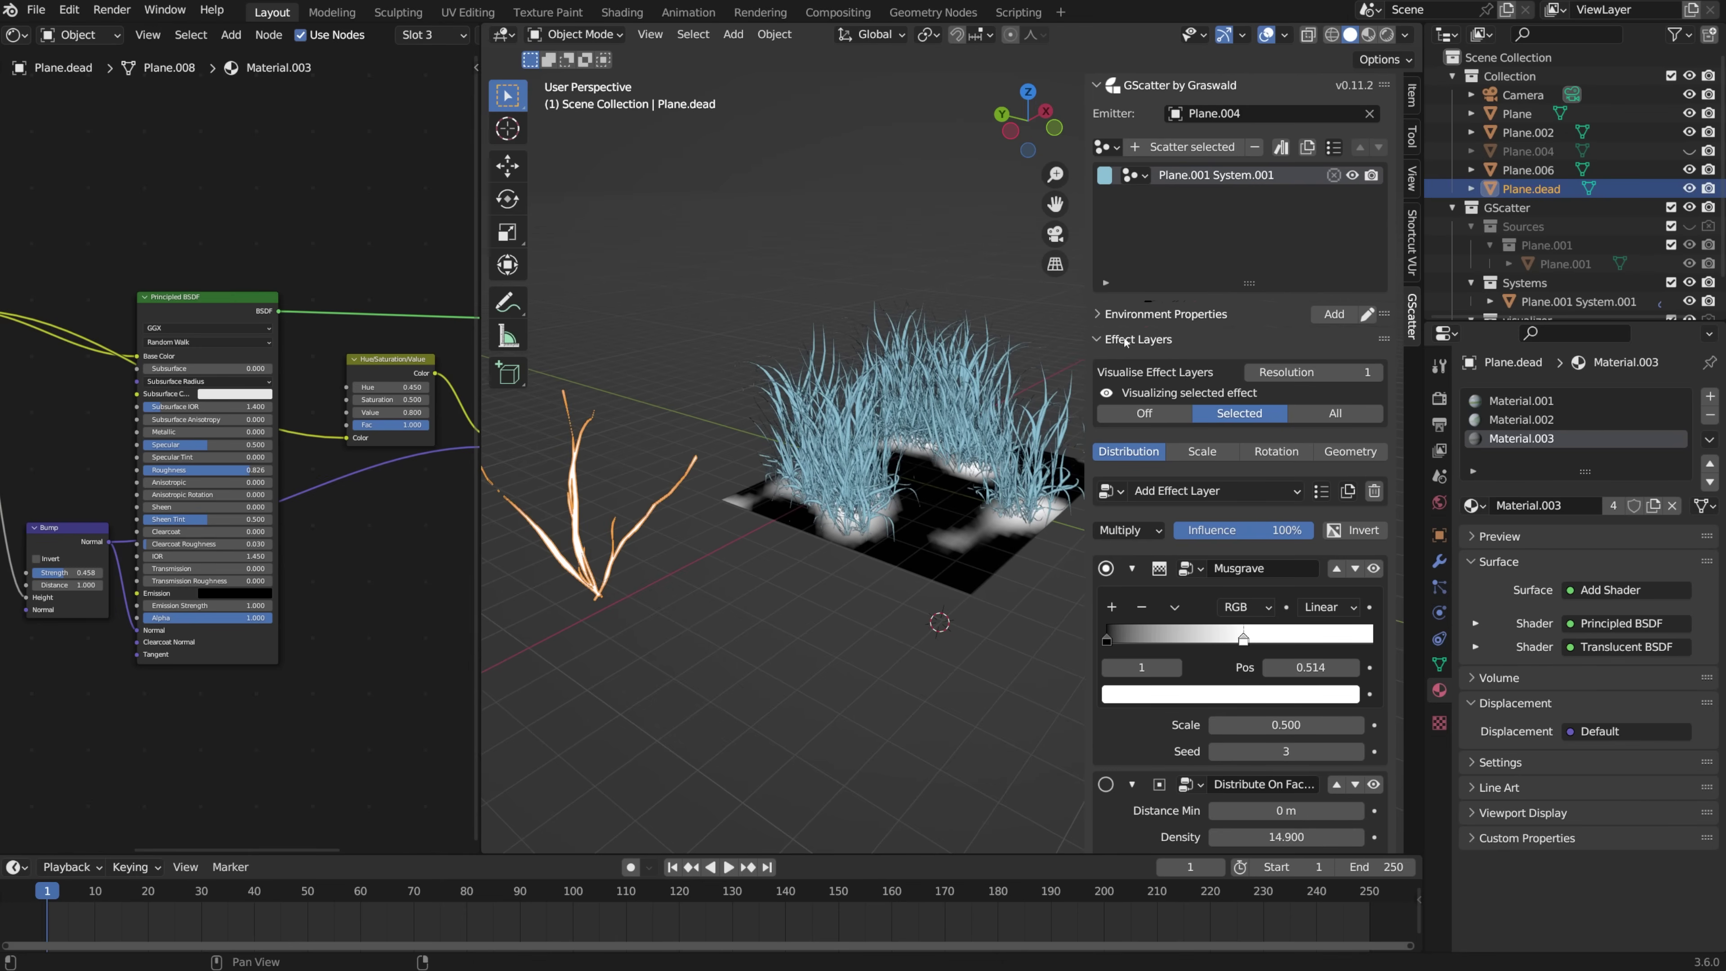
click(1194, 149)
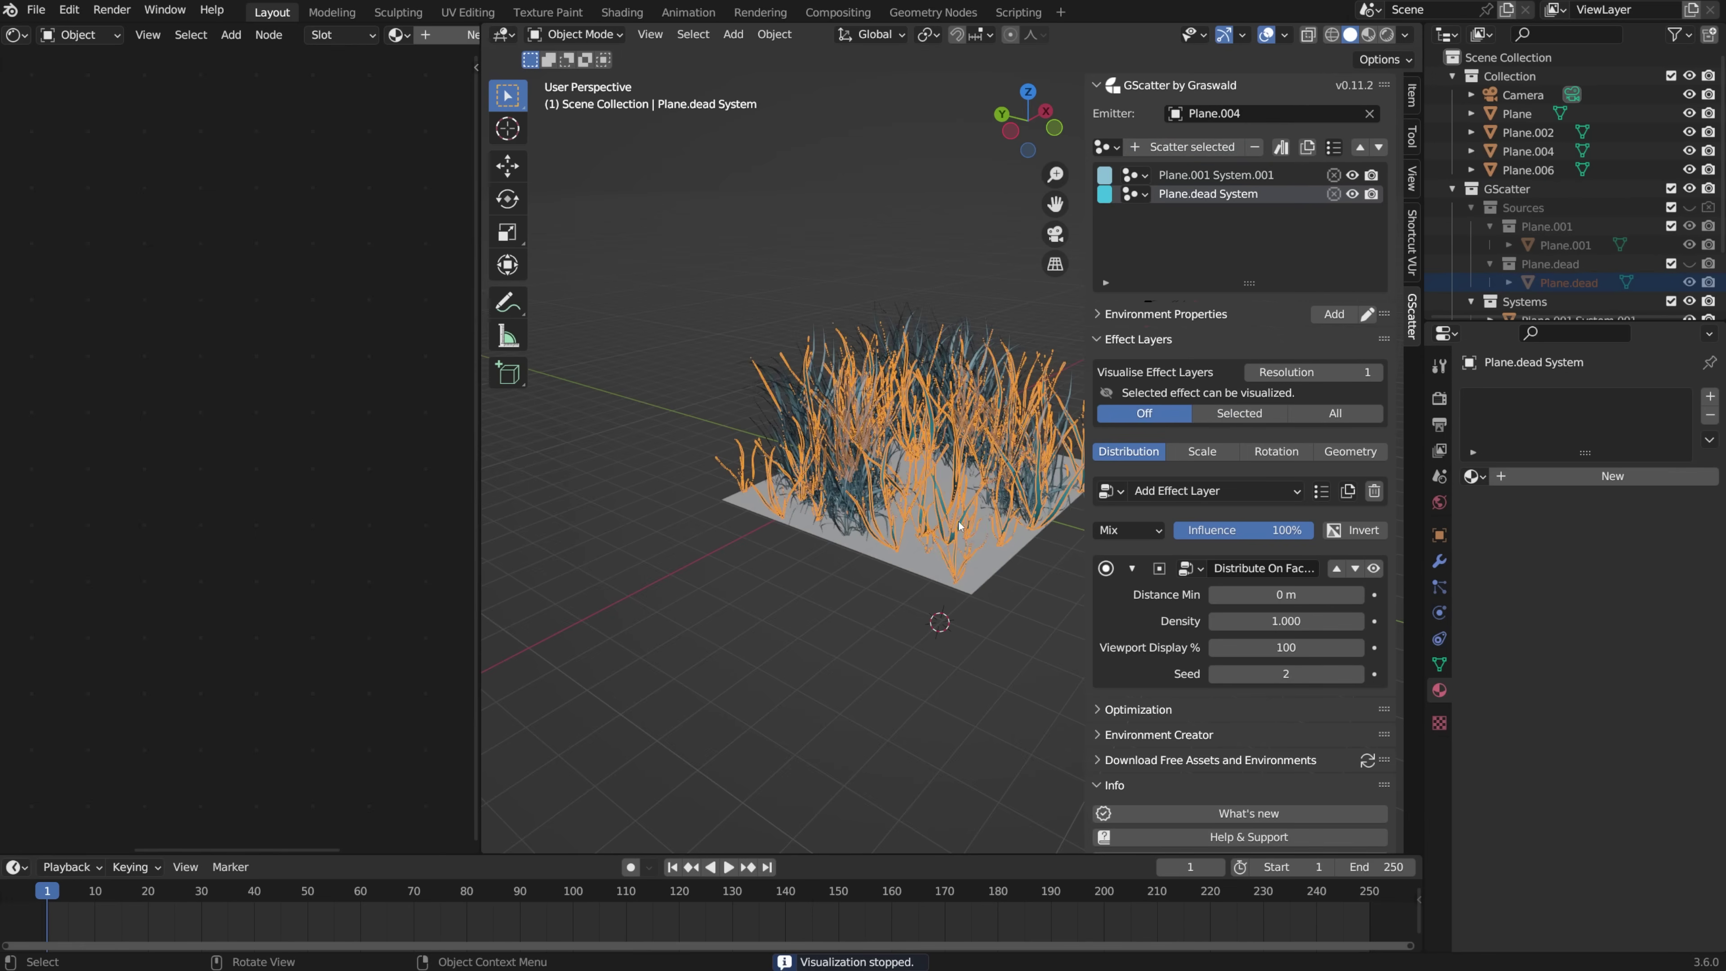
Step: Add a Musgrave mask to the Plane.dead system's distribution and visualise the selected effect
click(1236, 491)
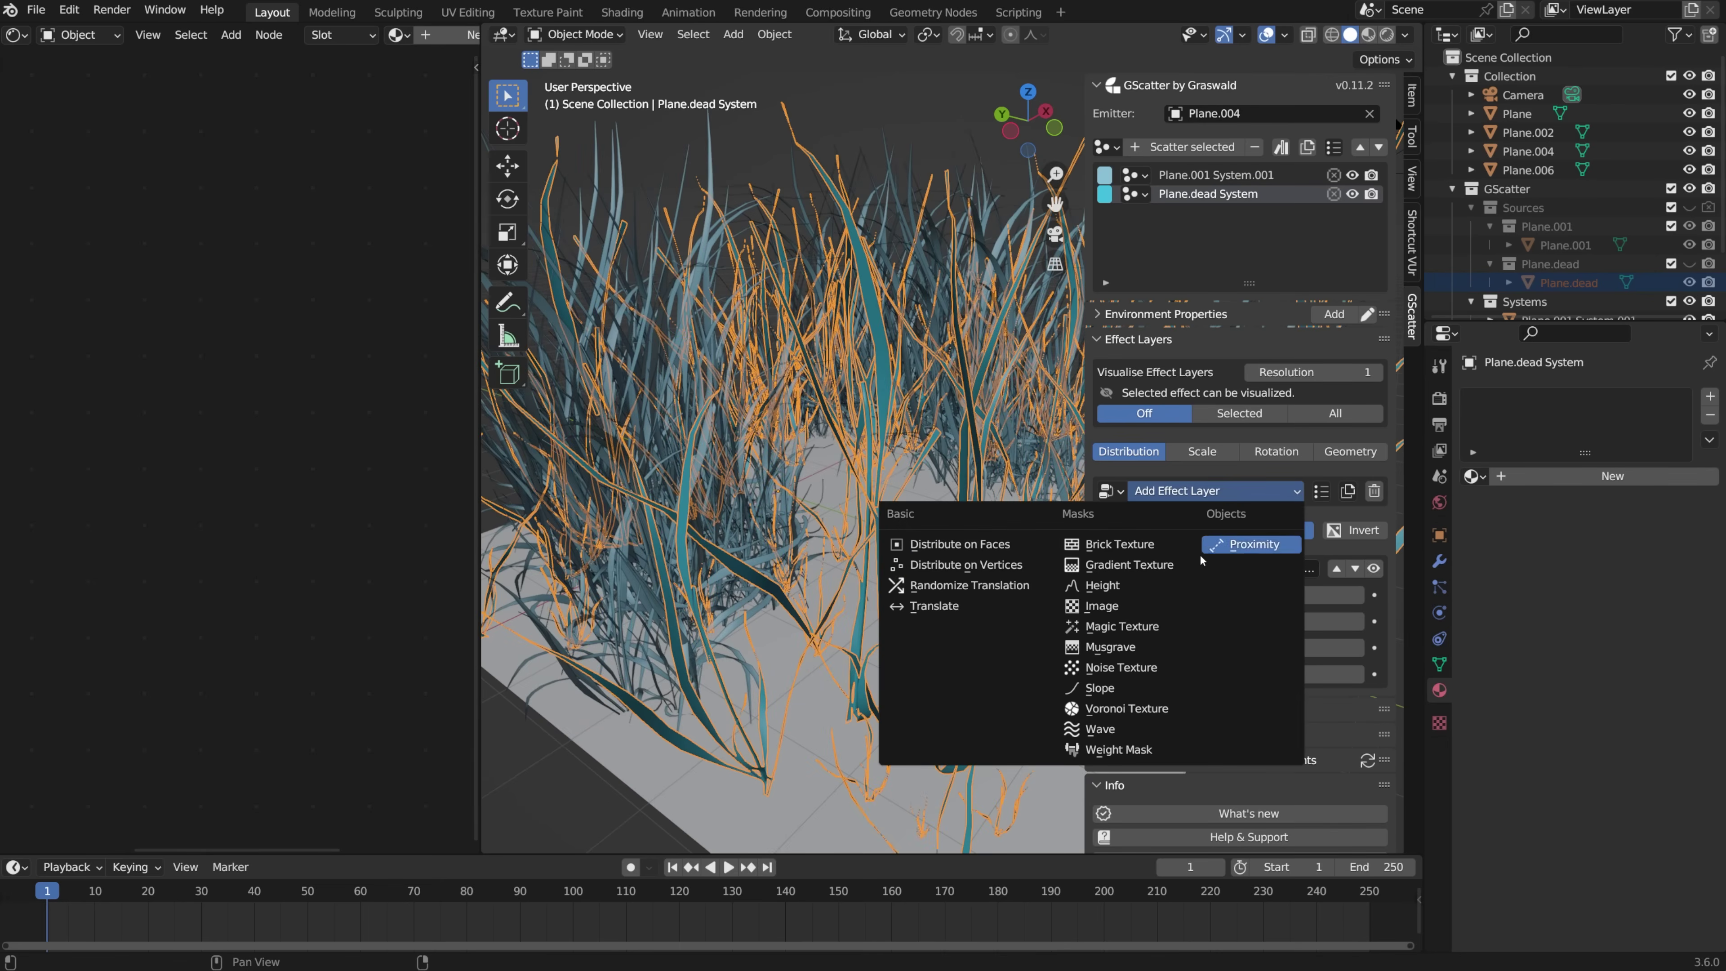
click(1156, 647)
click(1241, 415)
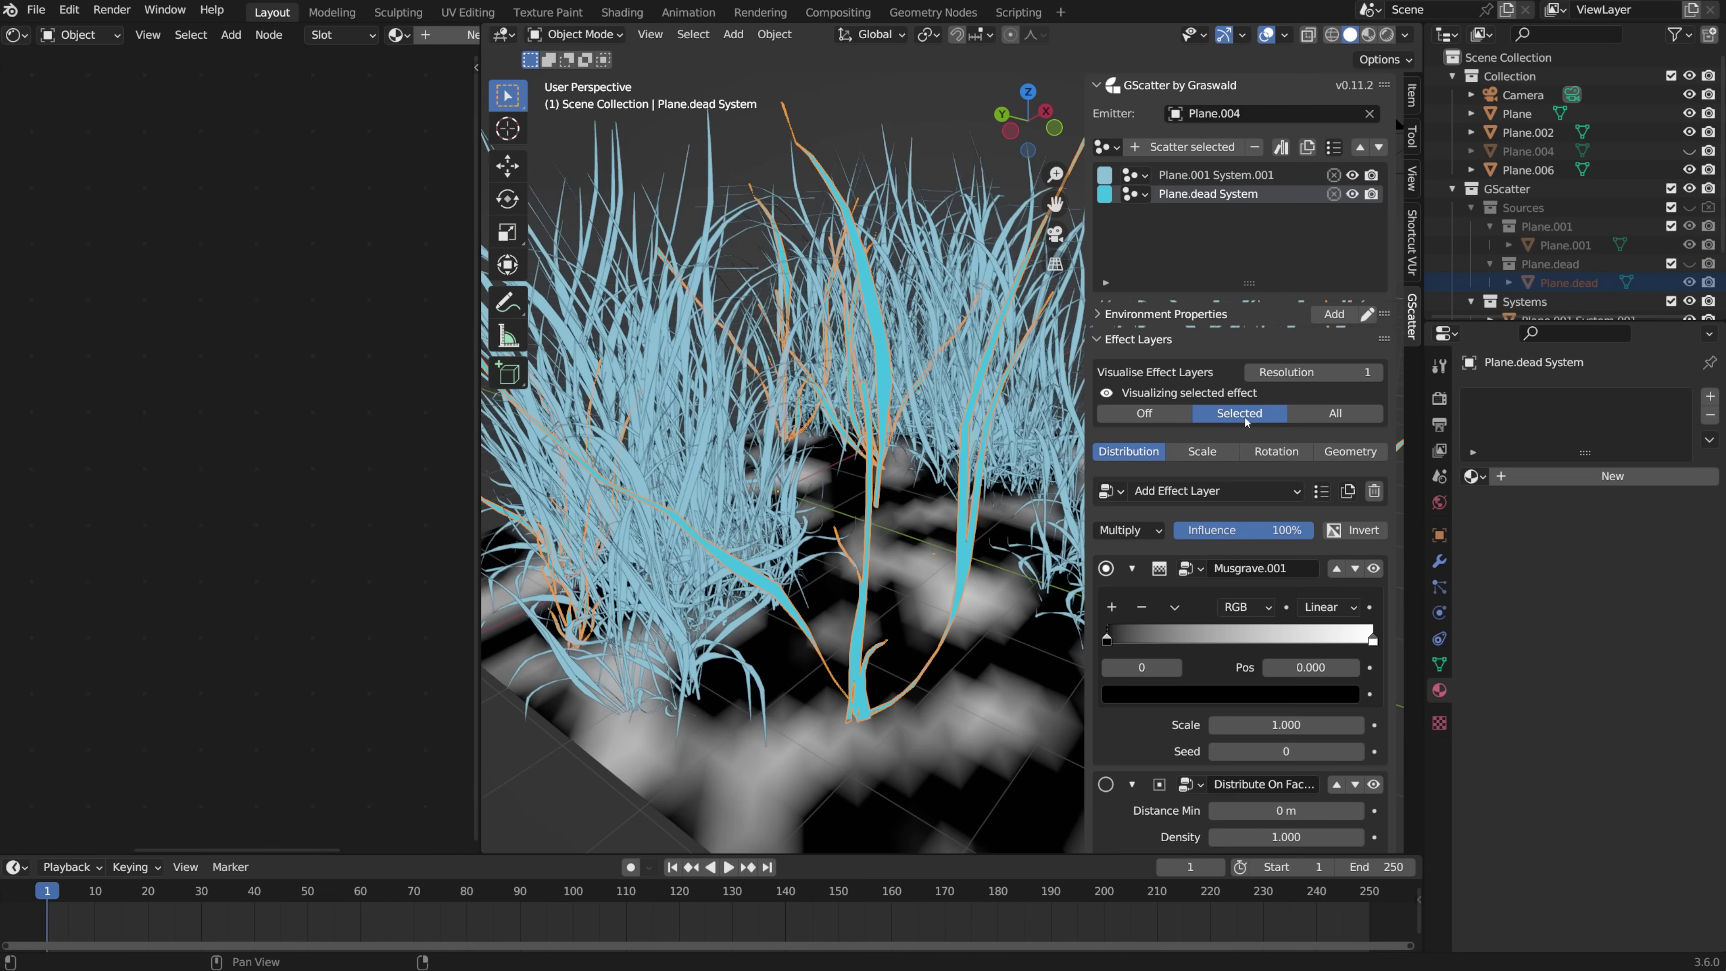
Step: Set the dead grass Musgrave mask's scale to 0.200 and lighten the black stop of its colour ramp to grey
drag(1287, 725, 1247, 726)
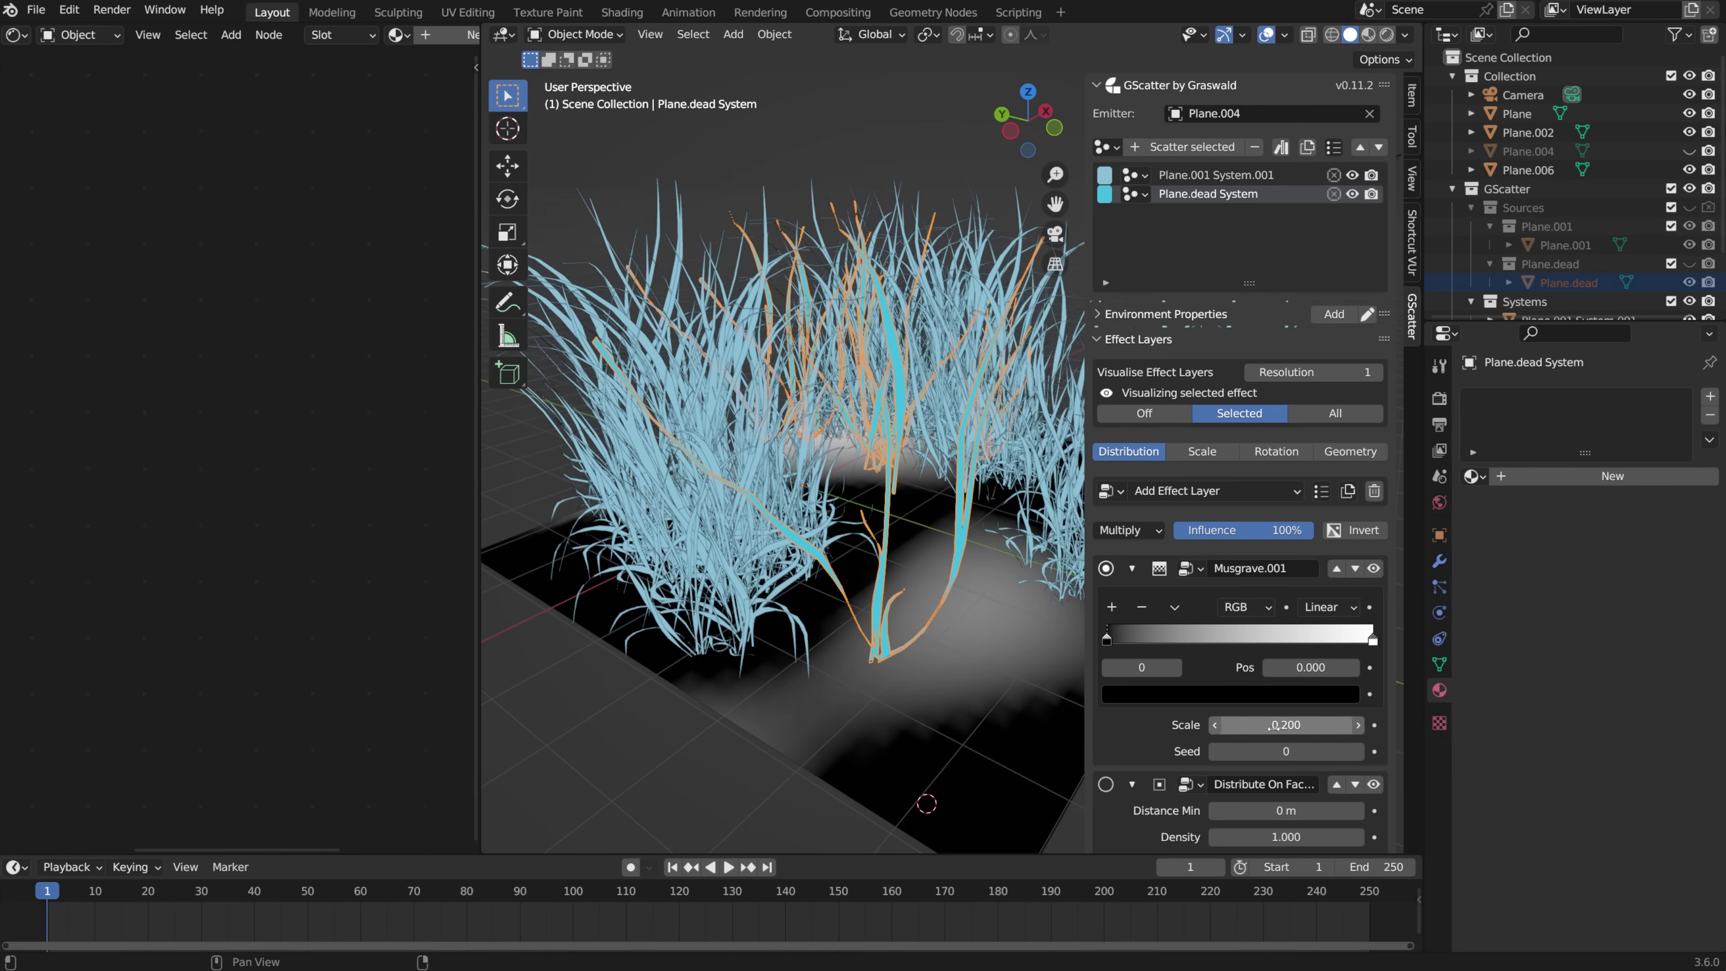
drag(1107, 640, 1106, 640)
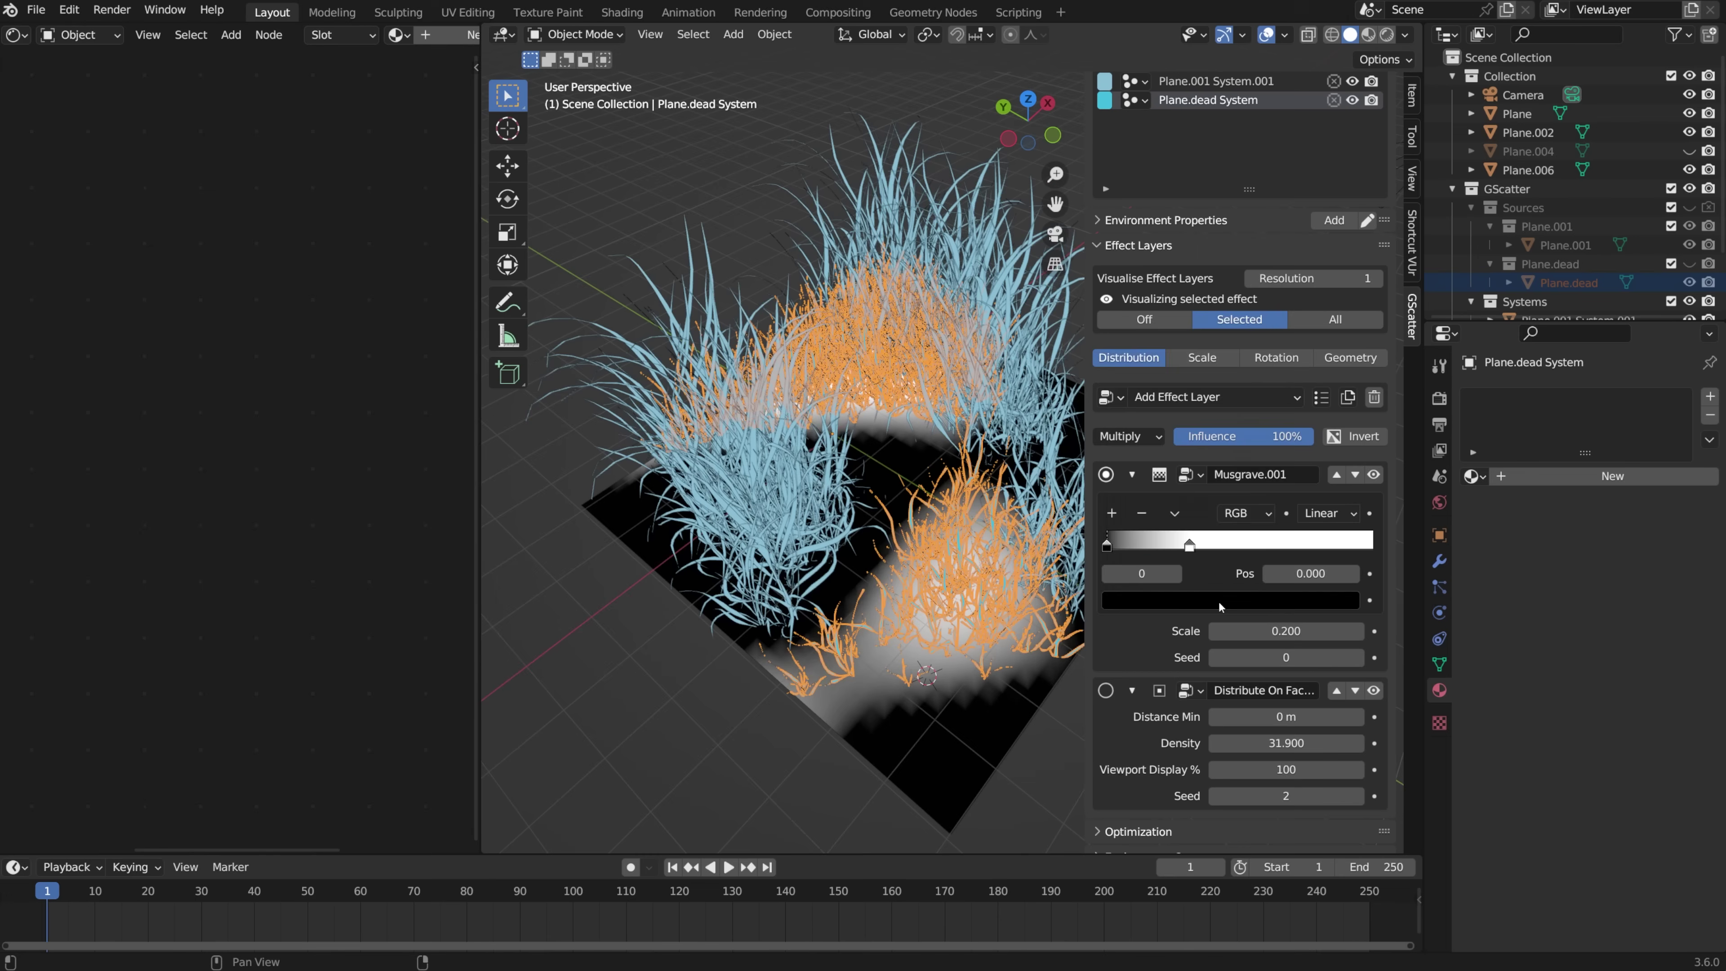
click(1220, 607)
drag(1155, 553, 1186, 553)
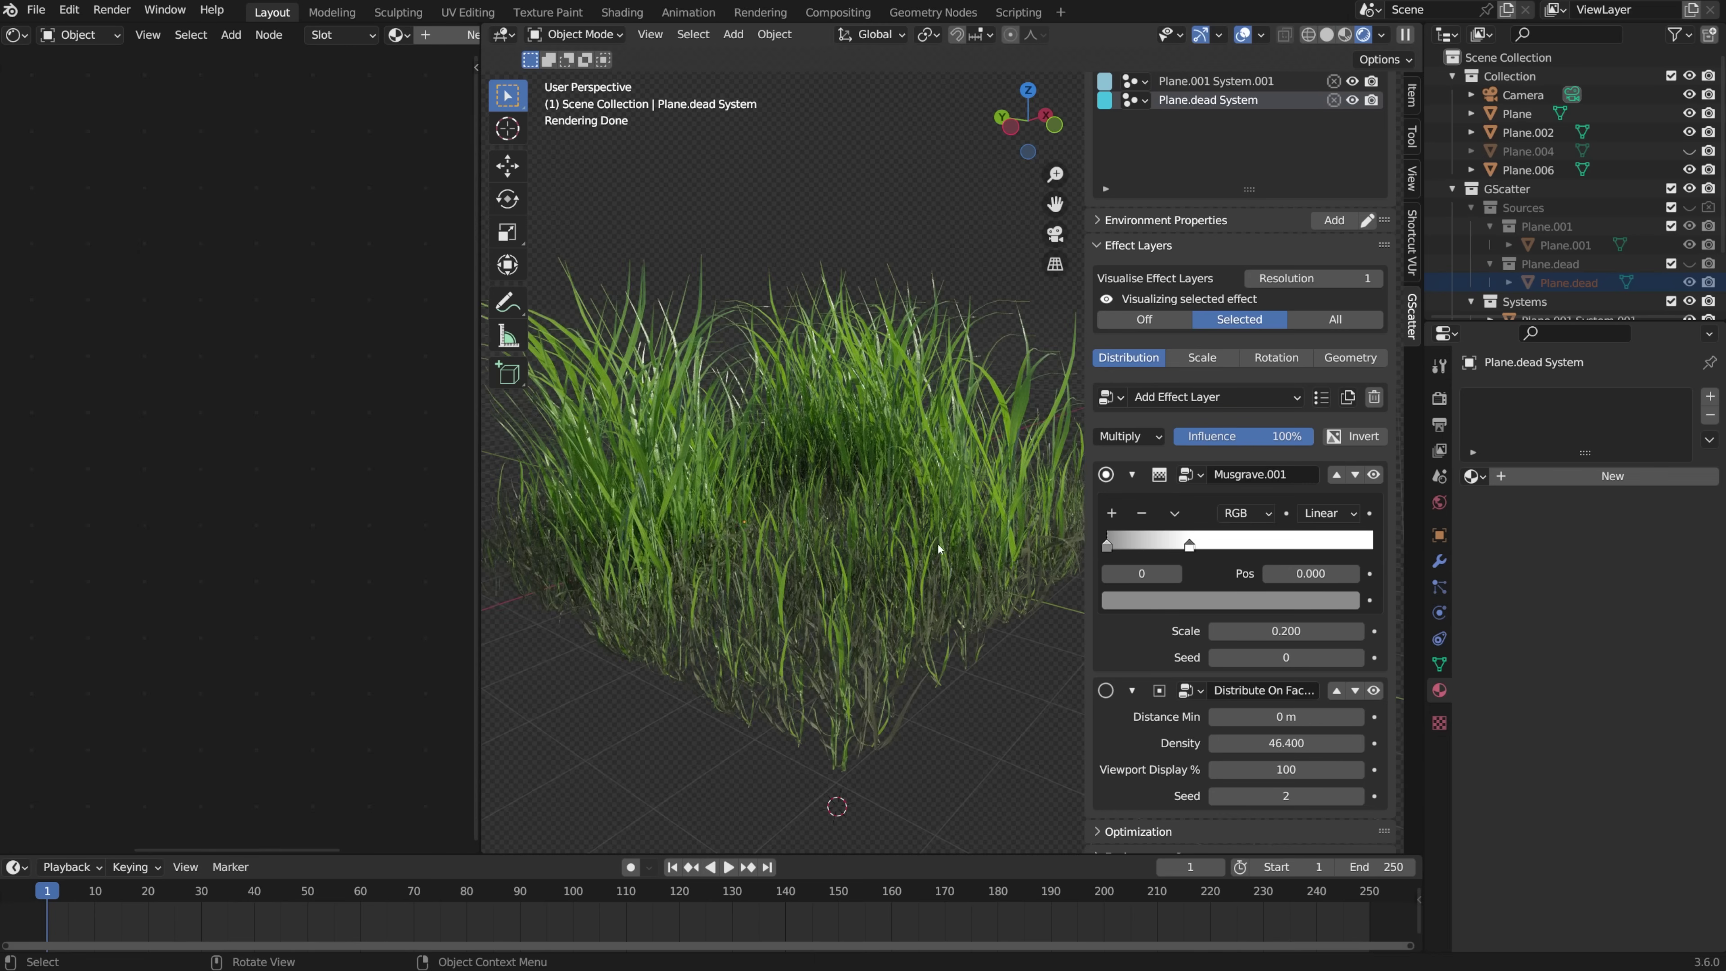
middle_drag(938, 548, 892, 550)
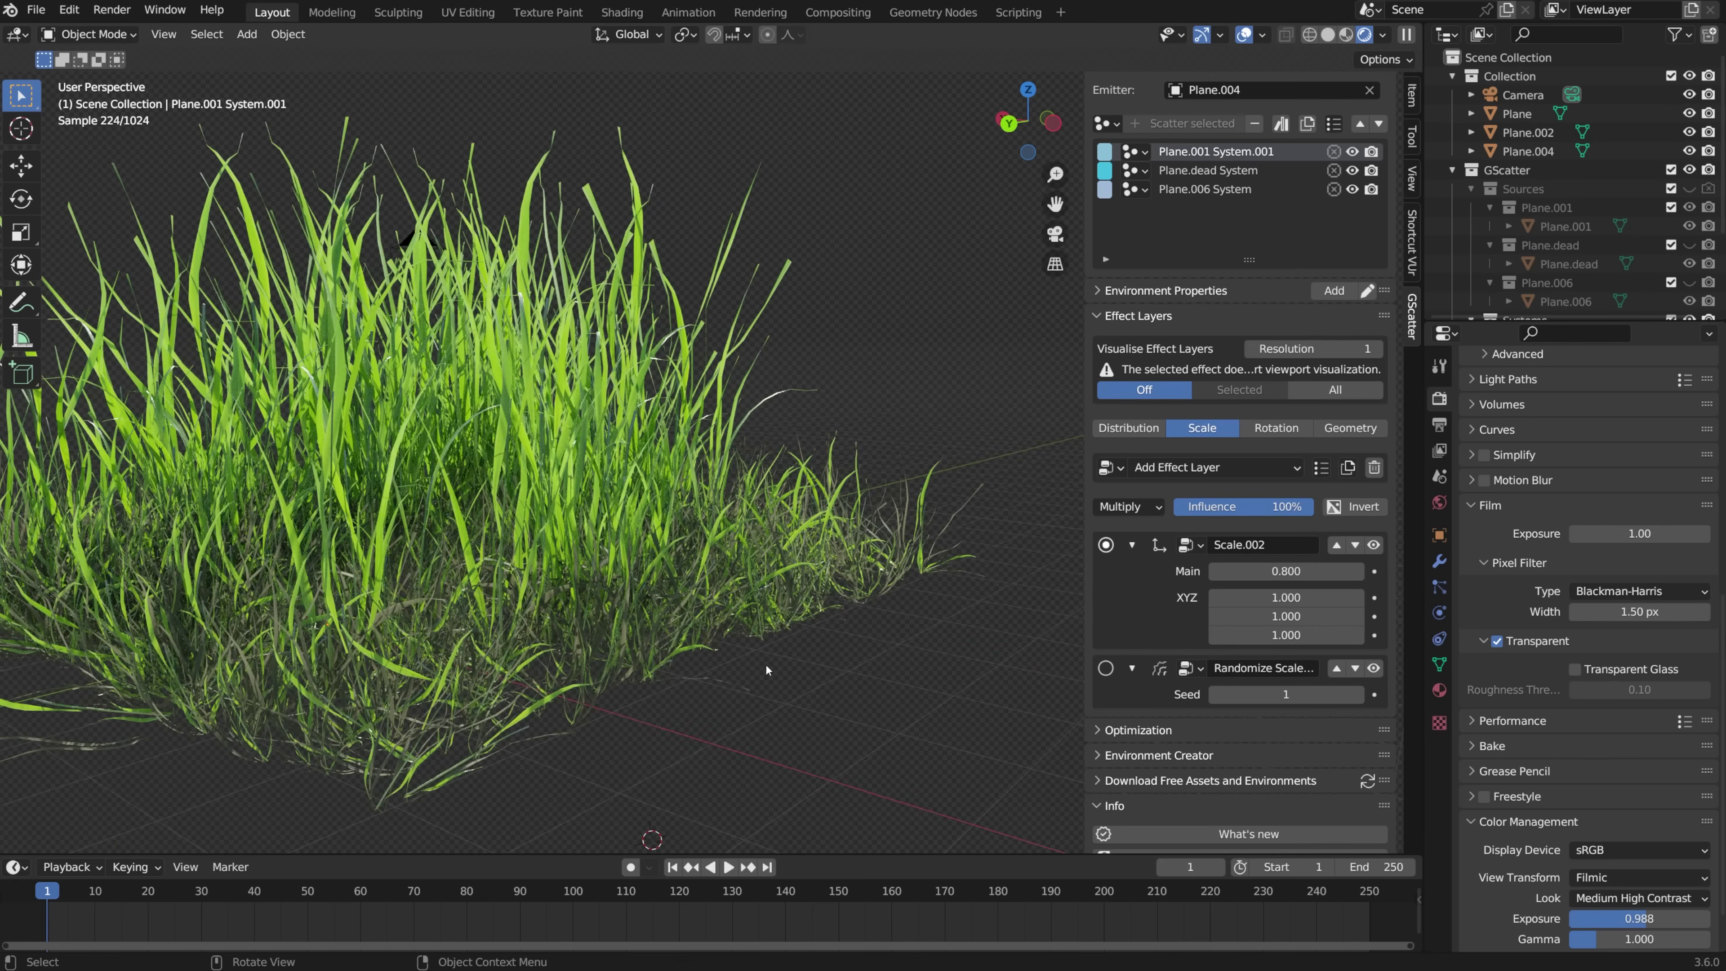
Step: Scatter the Grass Seedy asset at level of detail 0 over the ground plane and set its density to 0.300
middle_drag(765, 666, 821, 669)
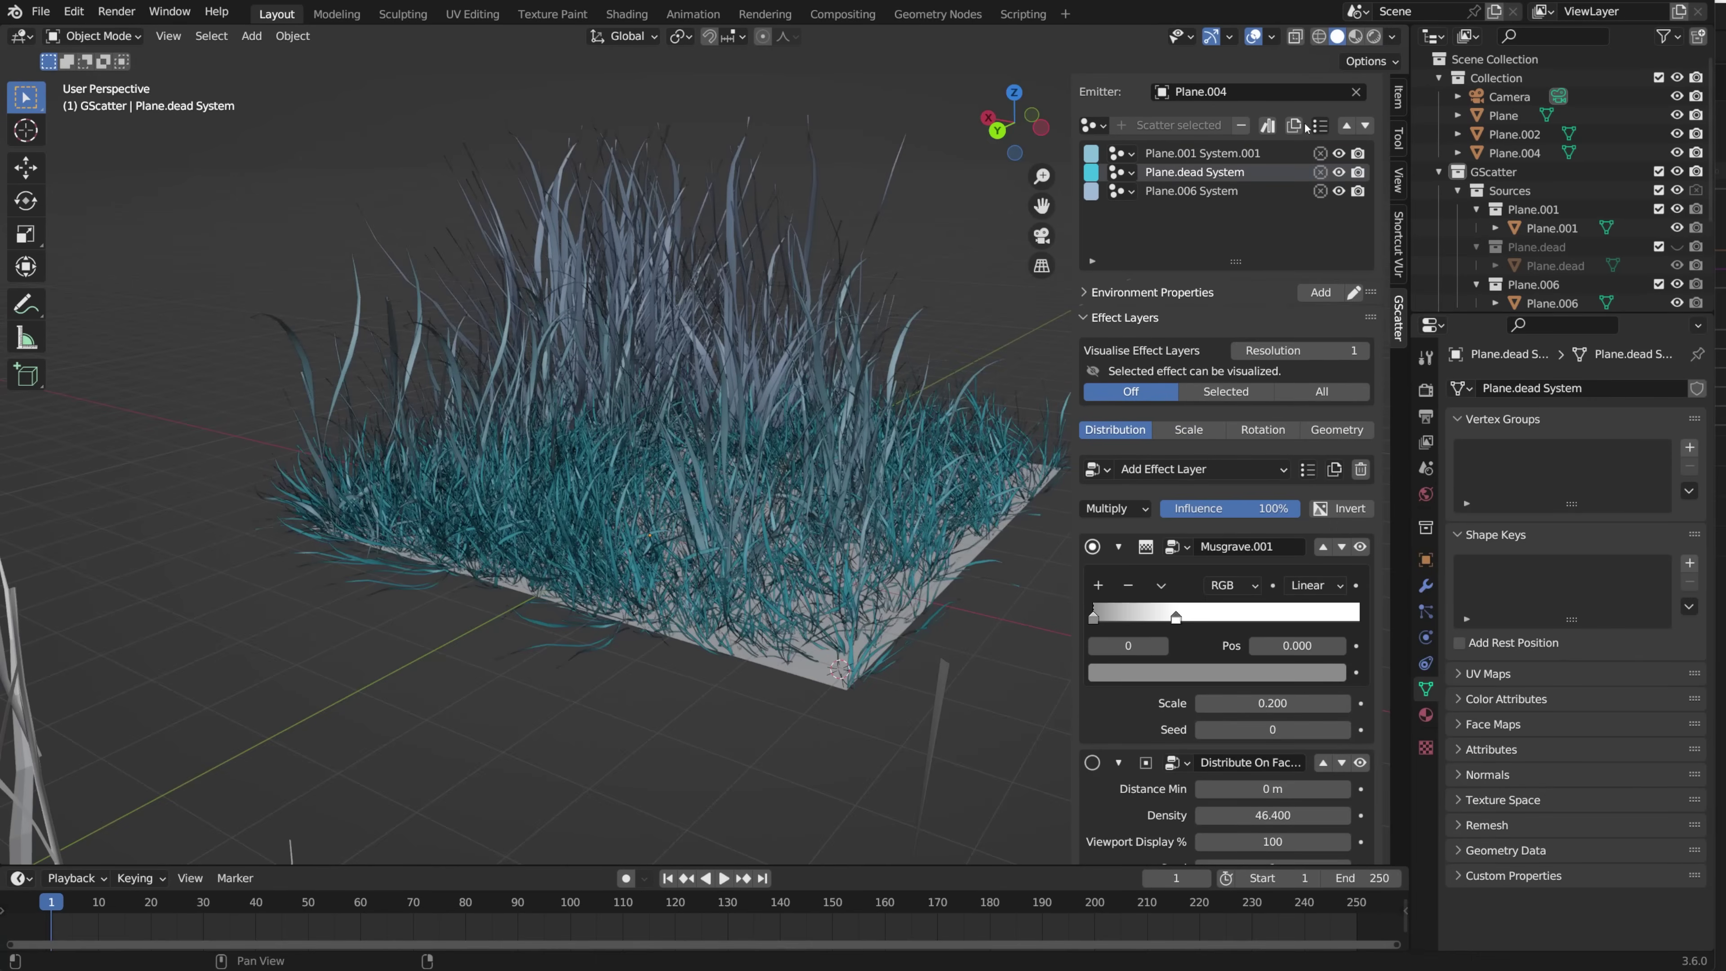
click(1269, 125)
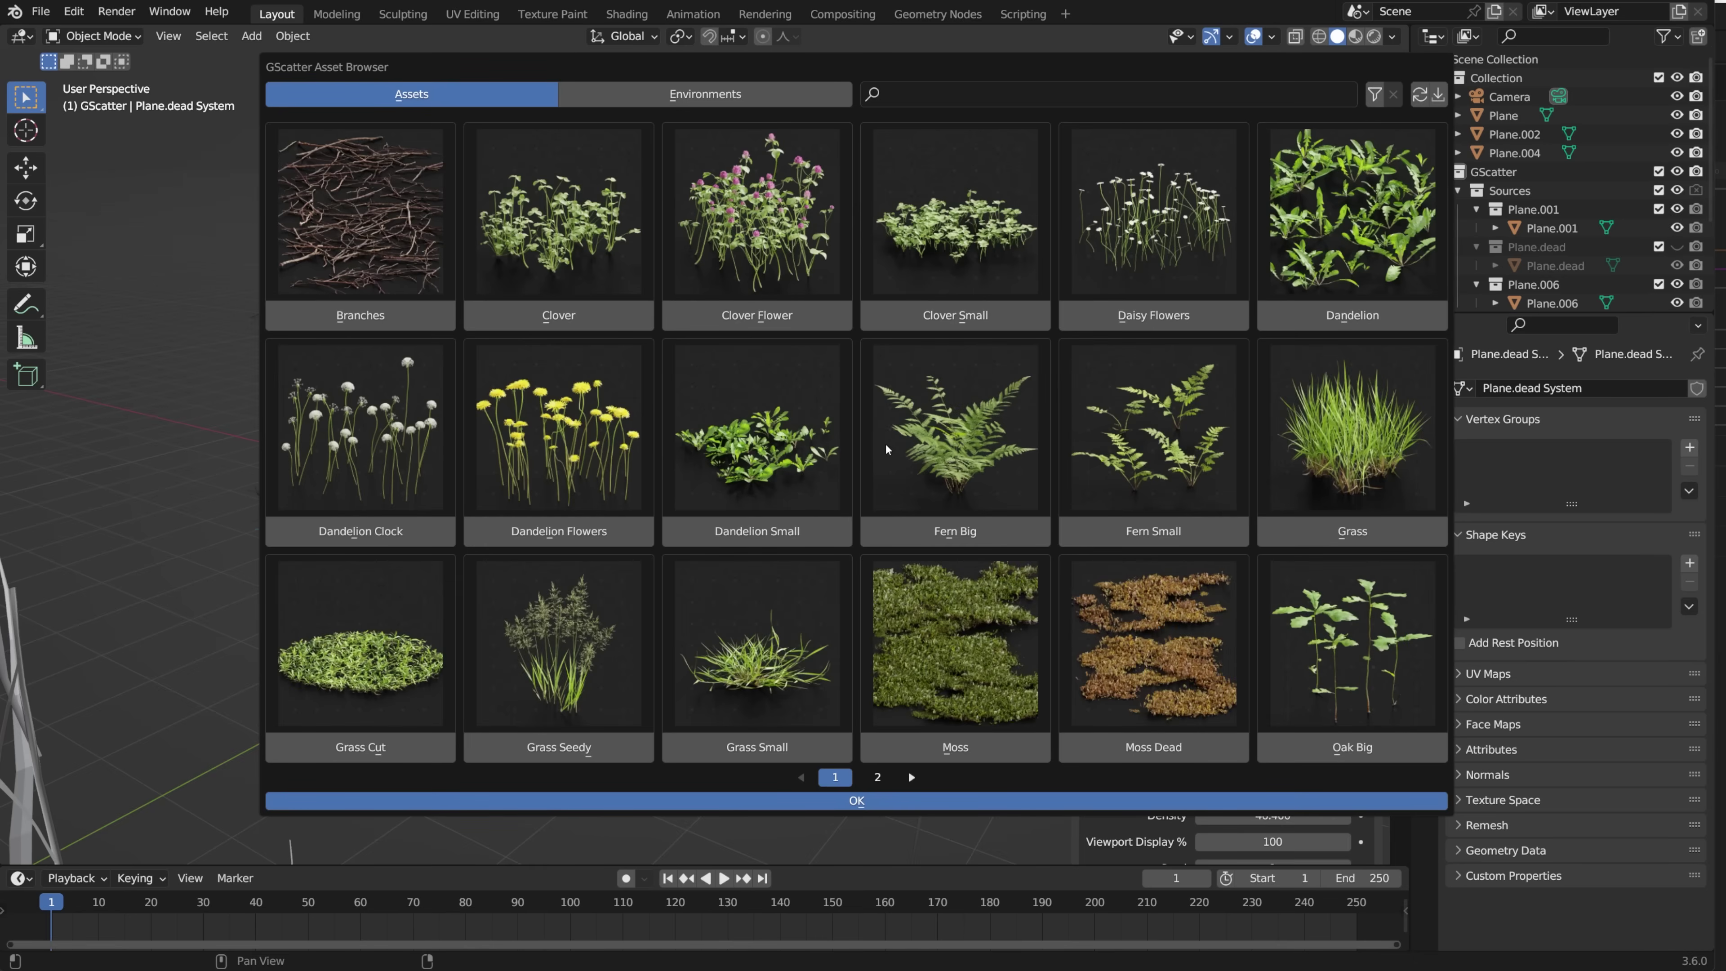
click(571, 748)
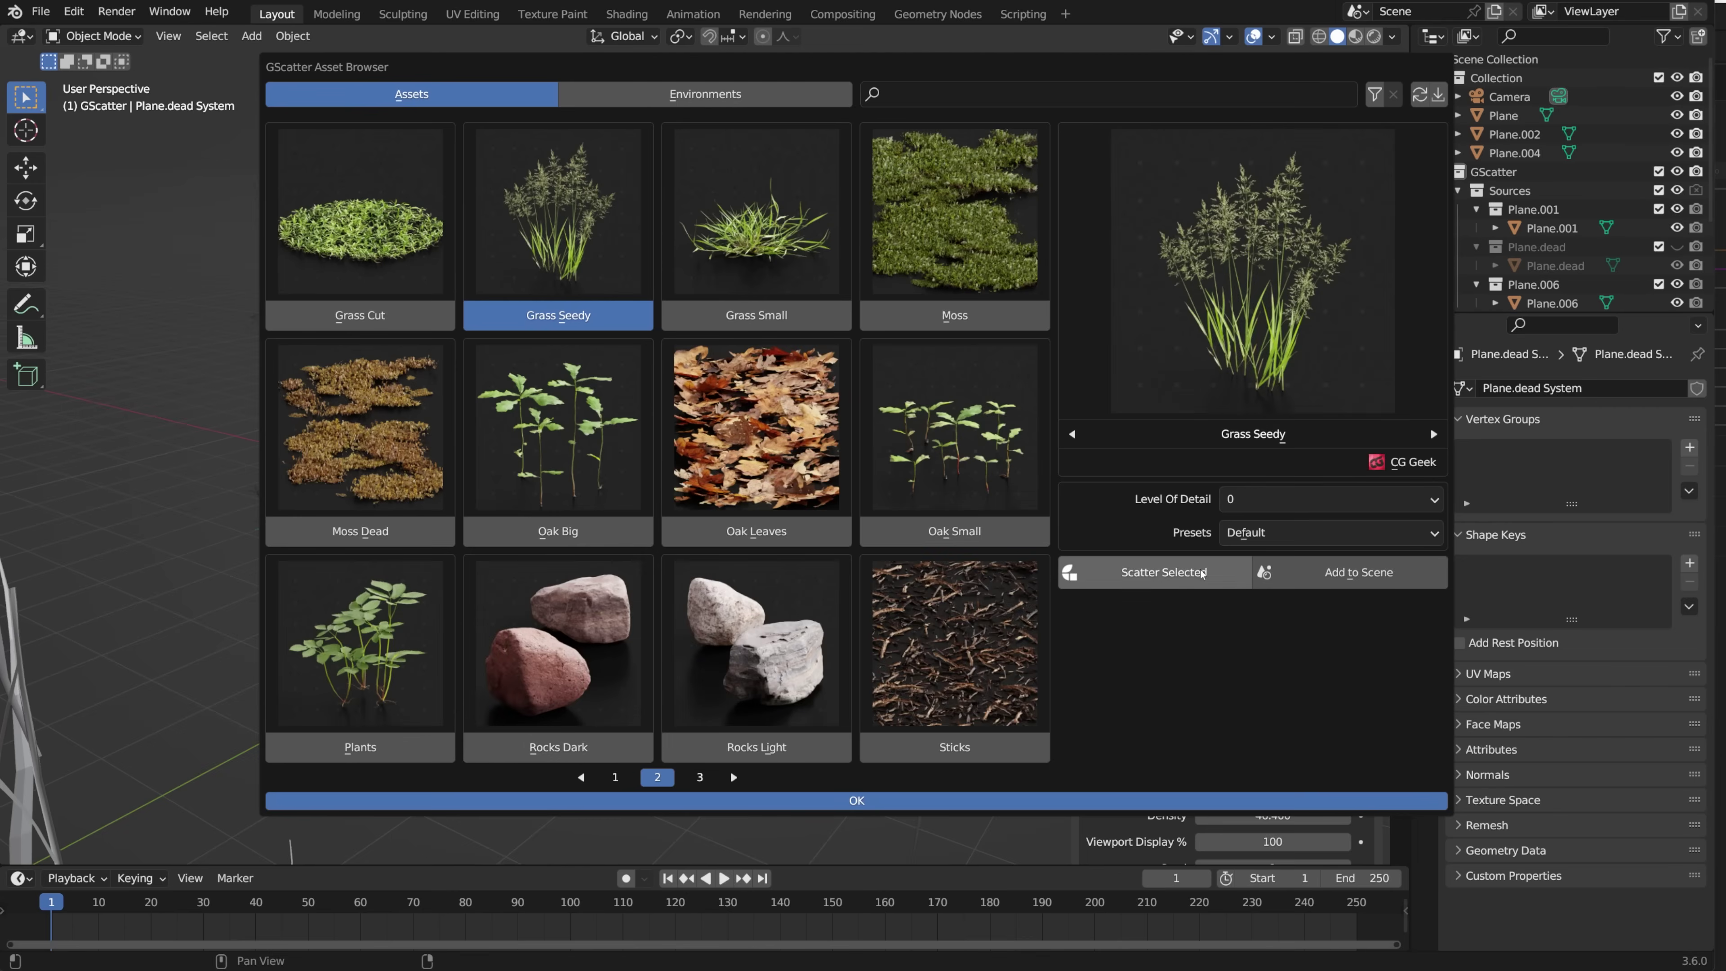
click(1201, 575)
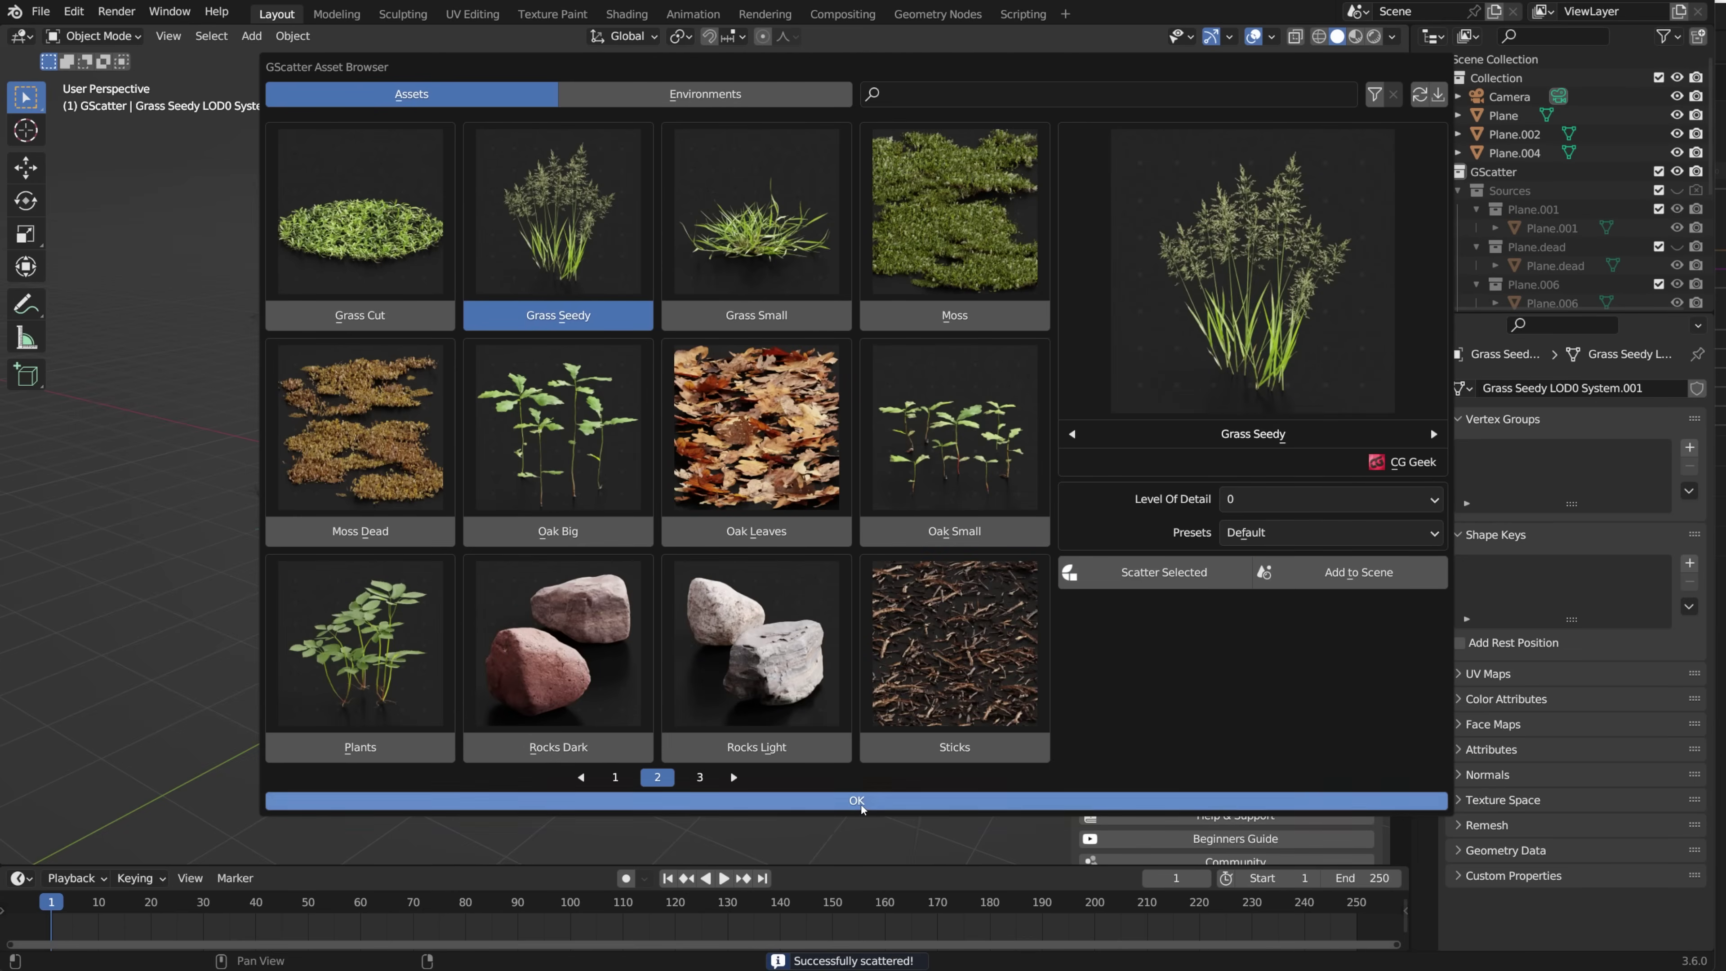
click(785, 801)
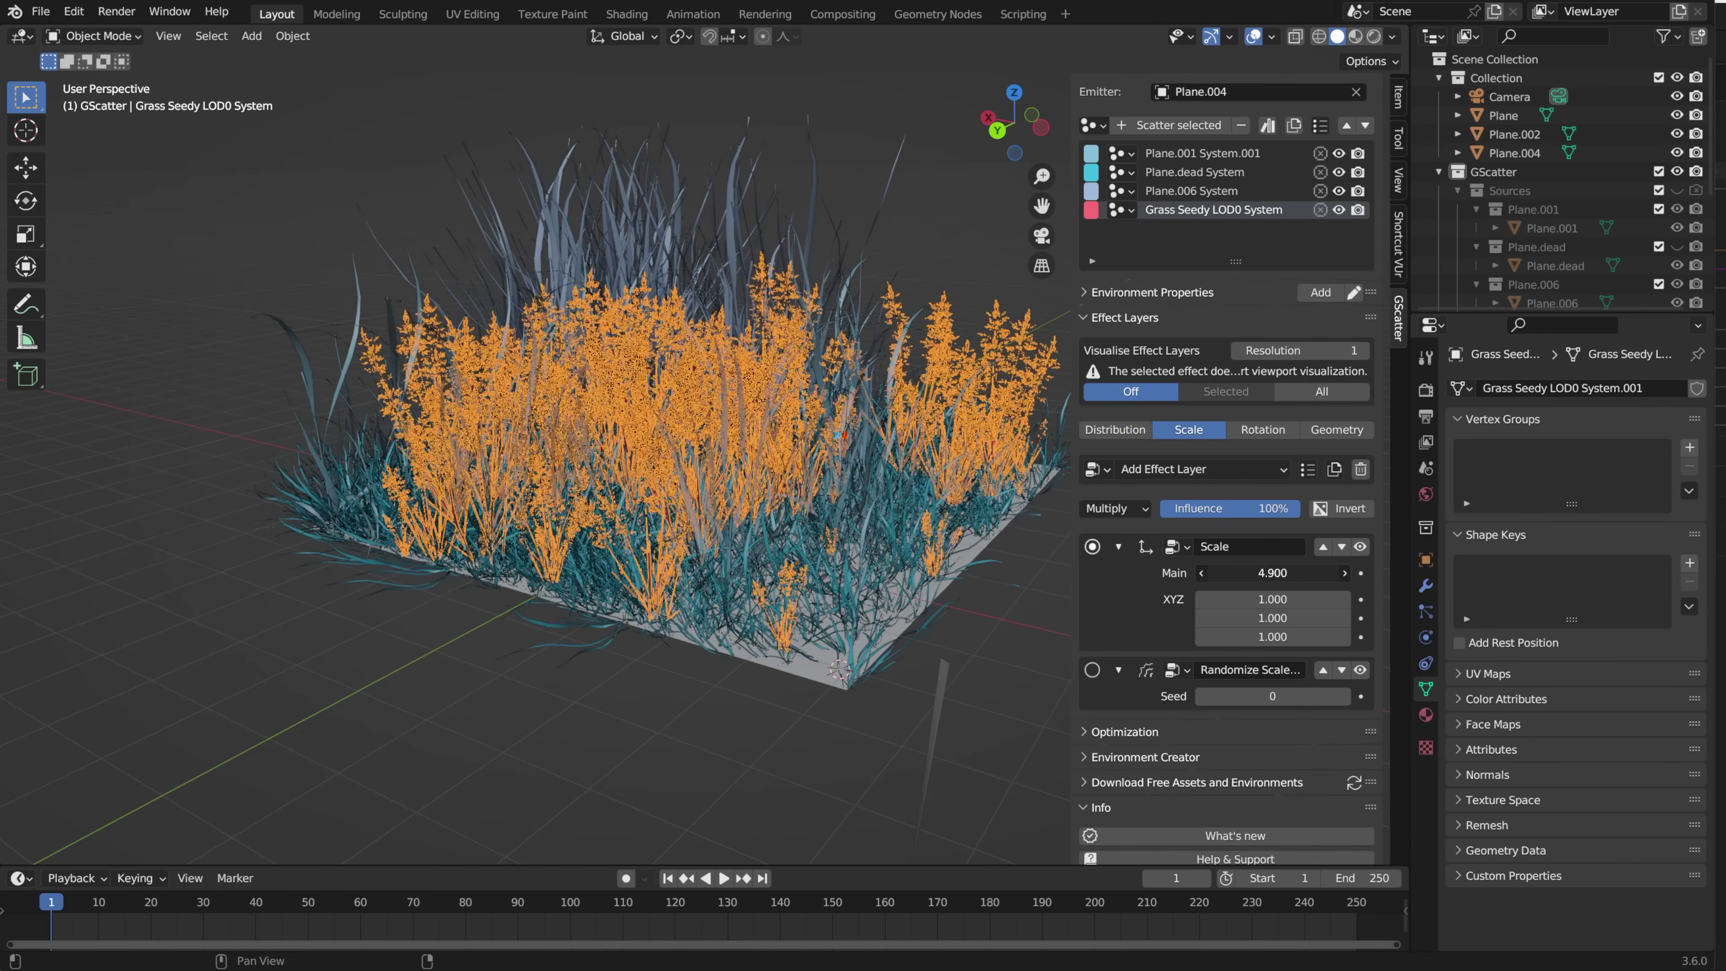
drag(1273, 600, 1232, 600)
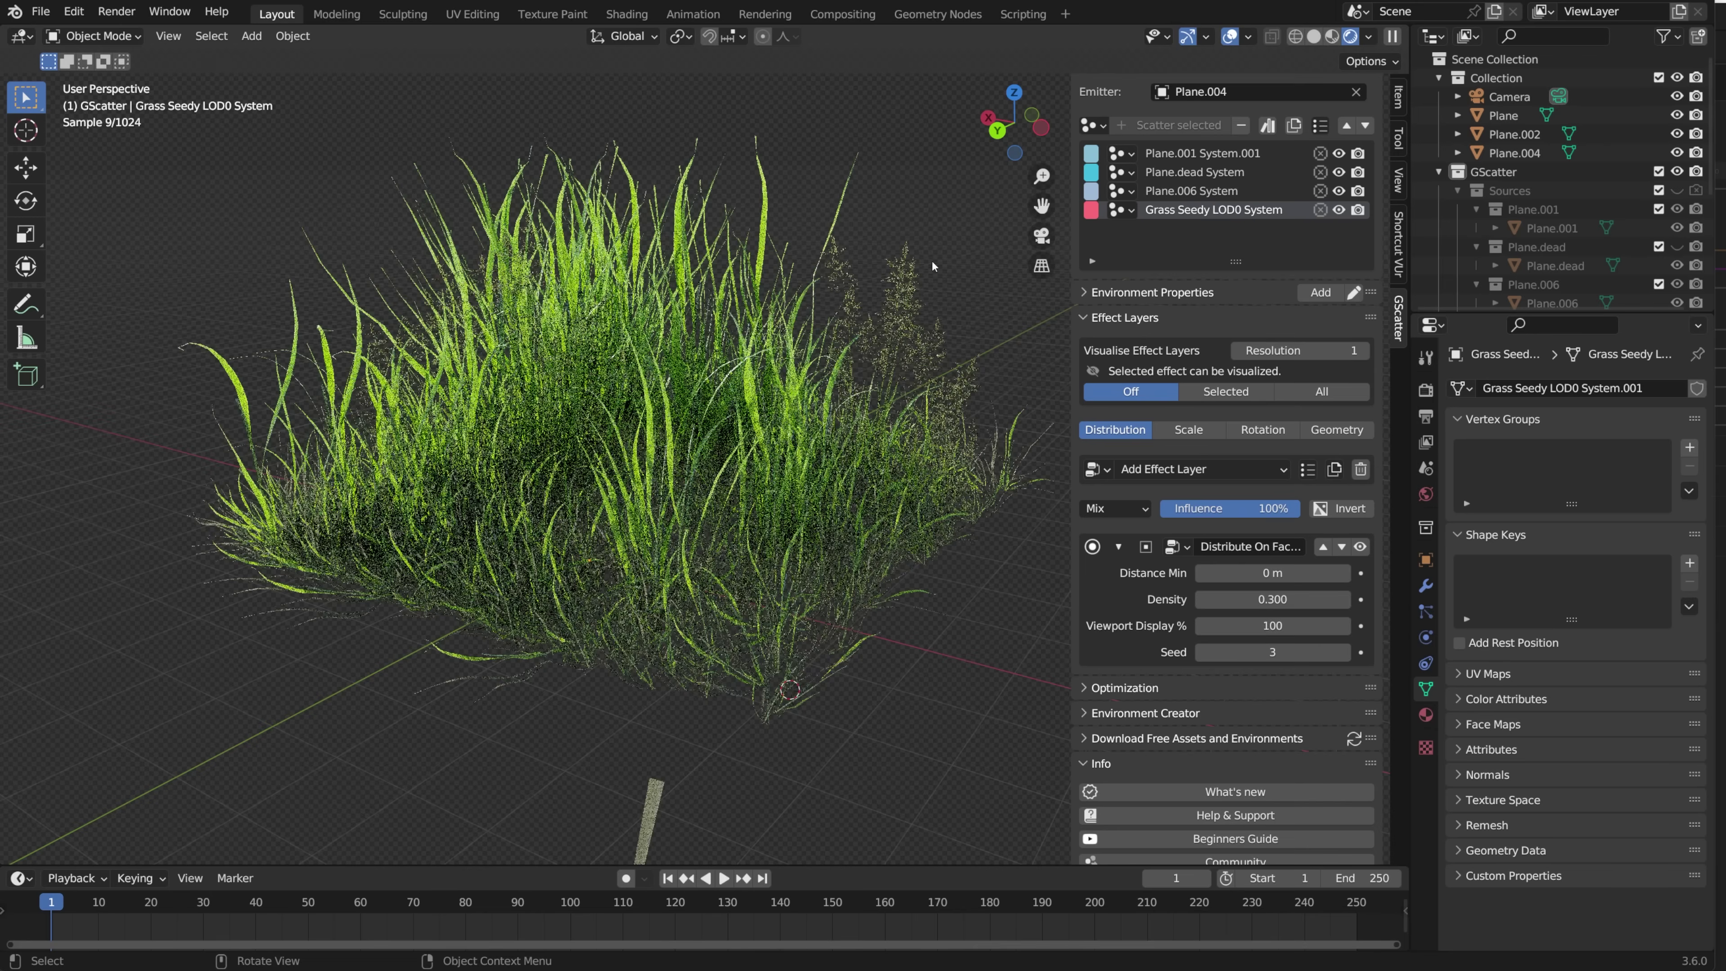
Step: Scatter the Oak Leaves asset from the GScatter library over the ground plane at level of detail 0
click(1271, 126)
click(803, 449)
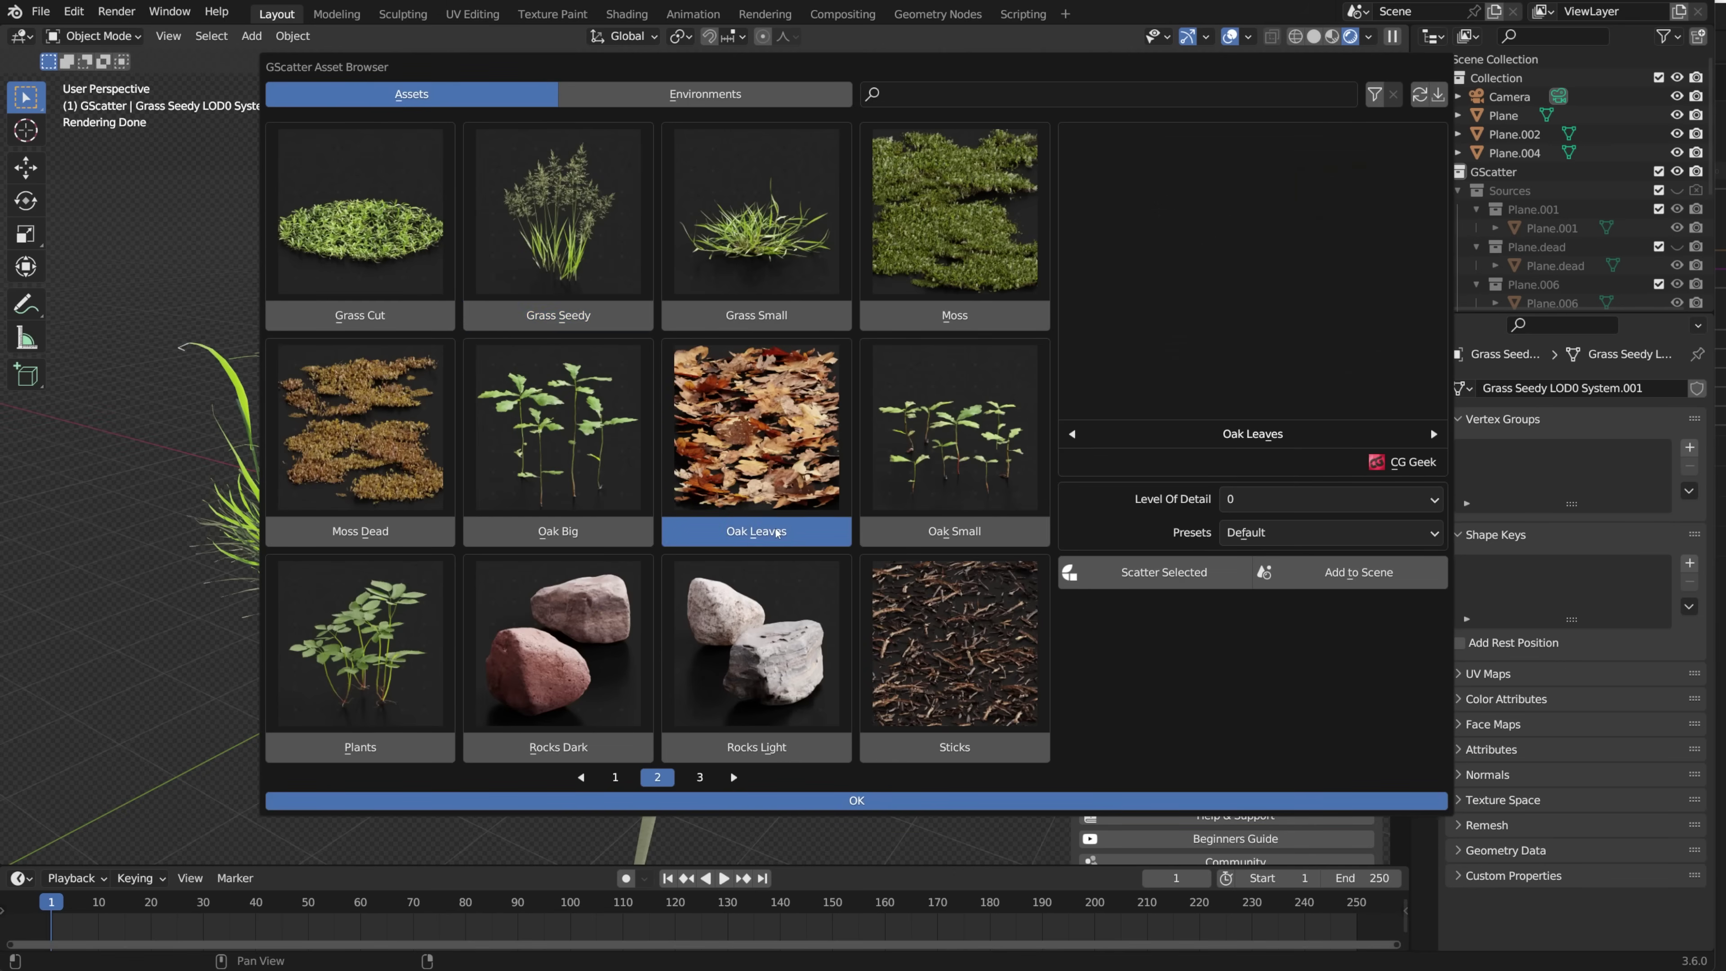
click(1200, 576)
click(1198, 634)
Step: Increase the main scale of the Oak Leaves system and set its distribution density to 7.800
drag(1273, 573, 1302, 573)
click(1116, 430)
drag(1273, 600, 1321, 600)
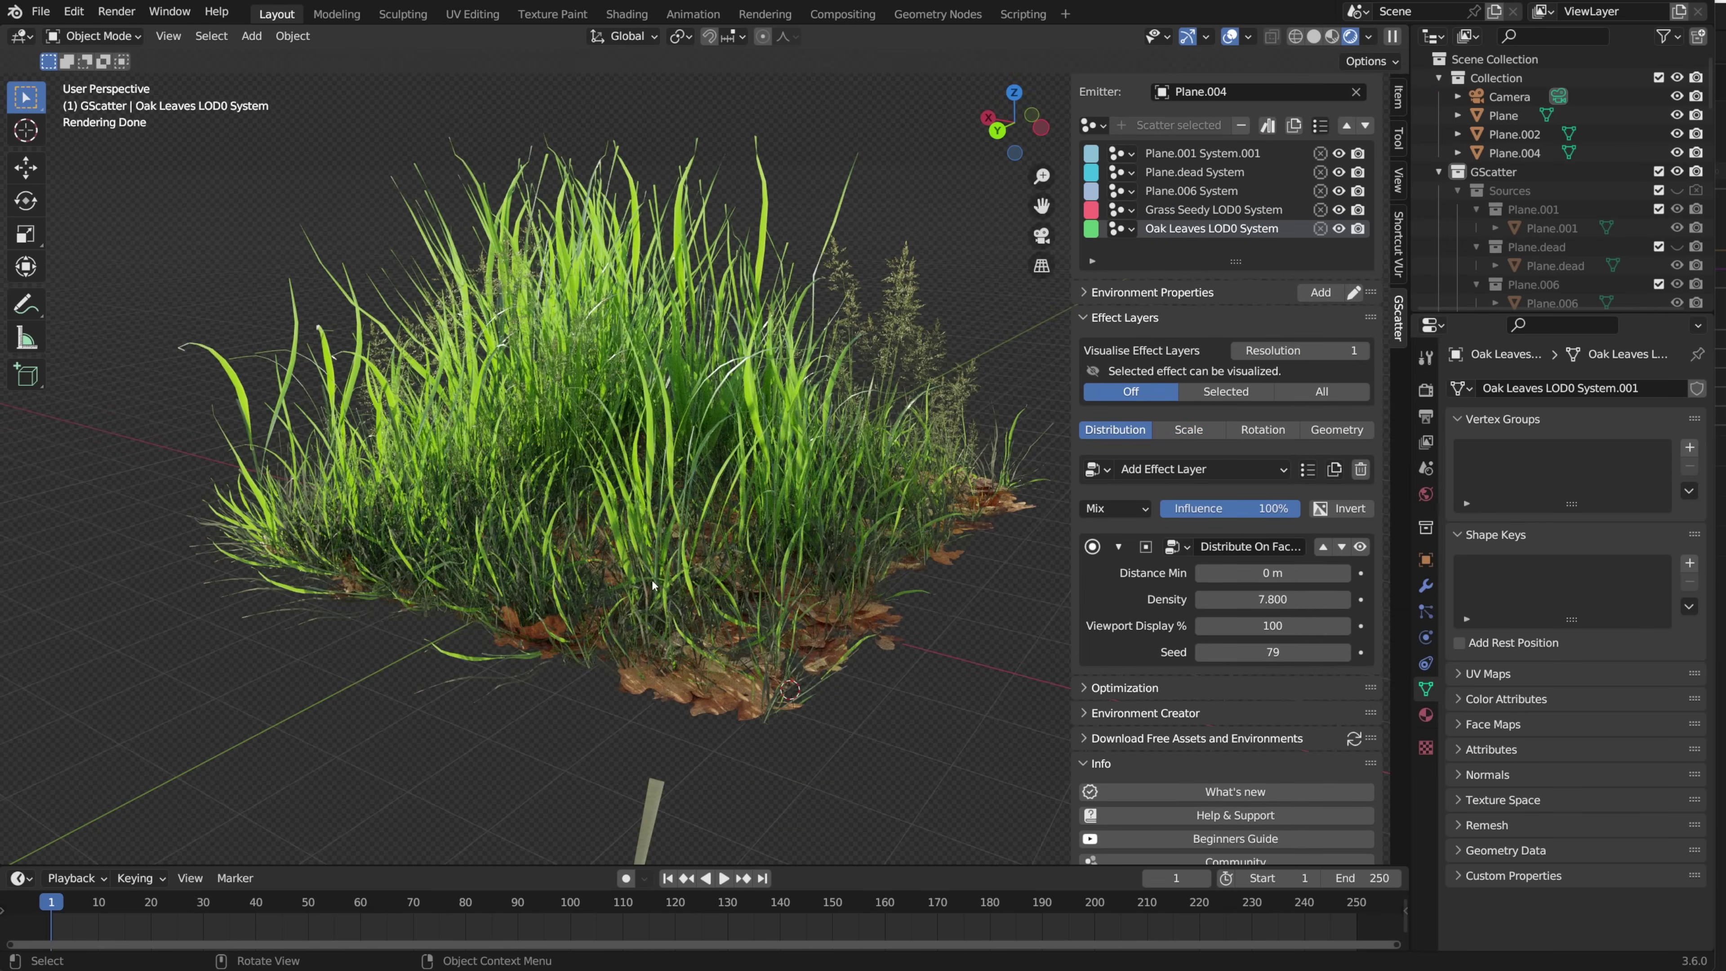
middle_drag(742, 638, 766, 639)
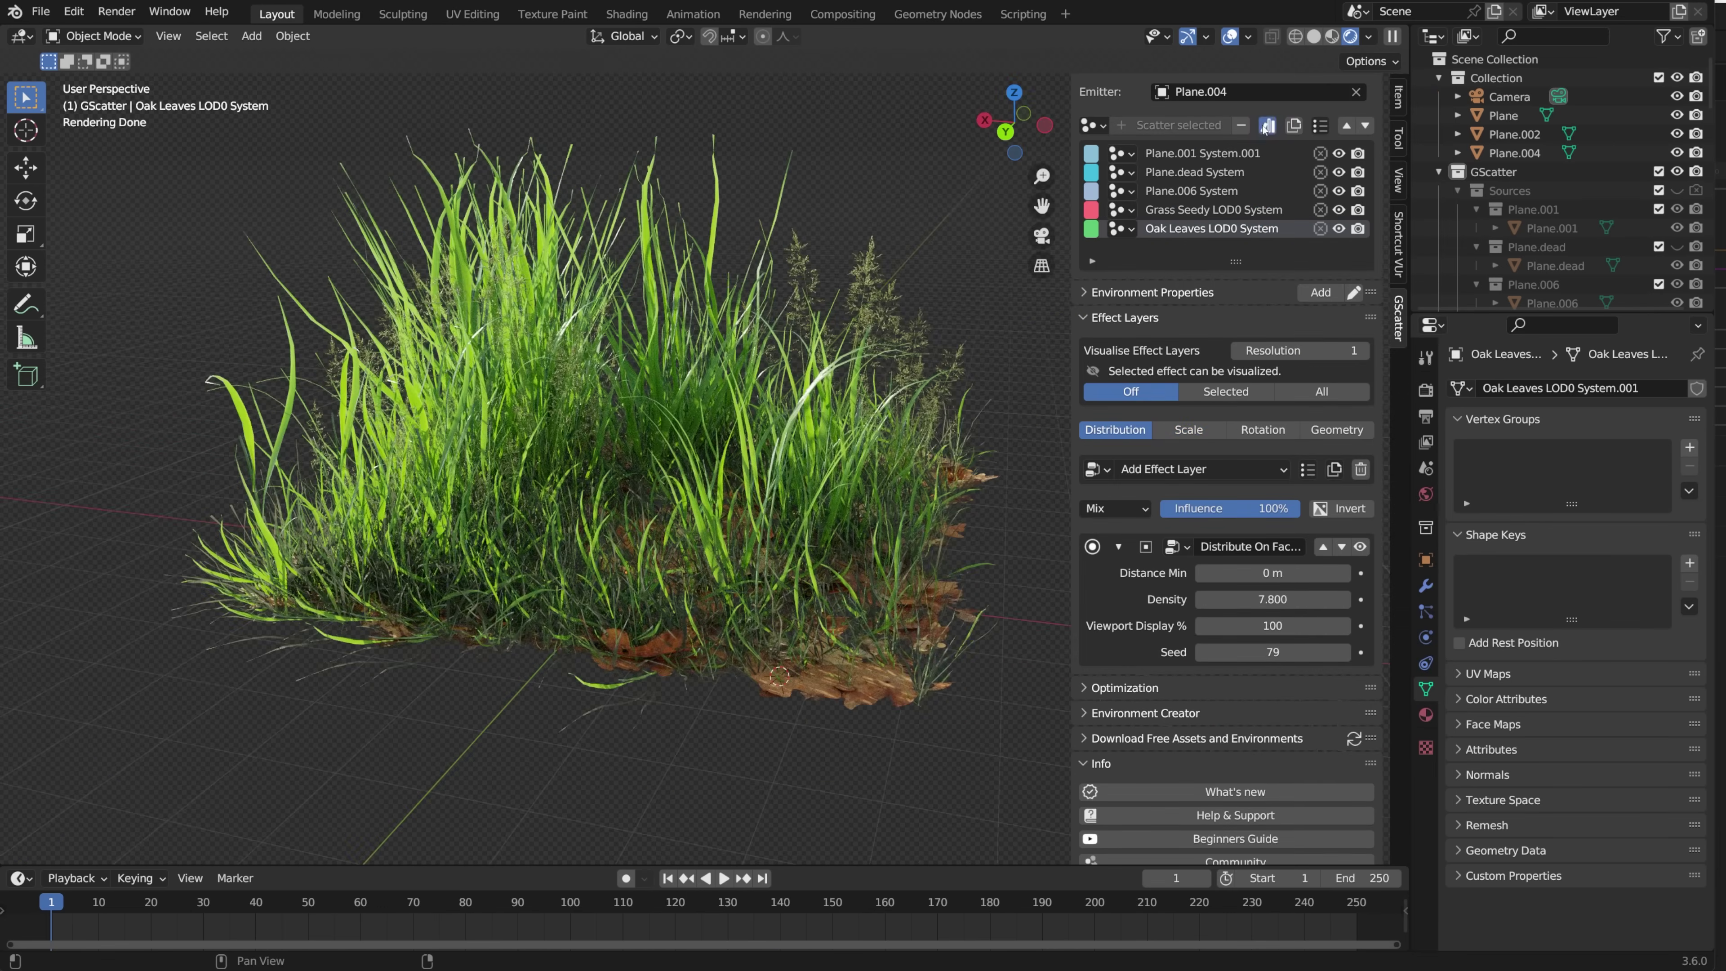
Step: Scatter the Branches asset from the GScatter library over the ground plane at level of detail 0
click(1269, 126)
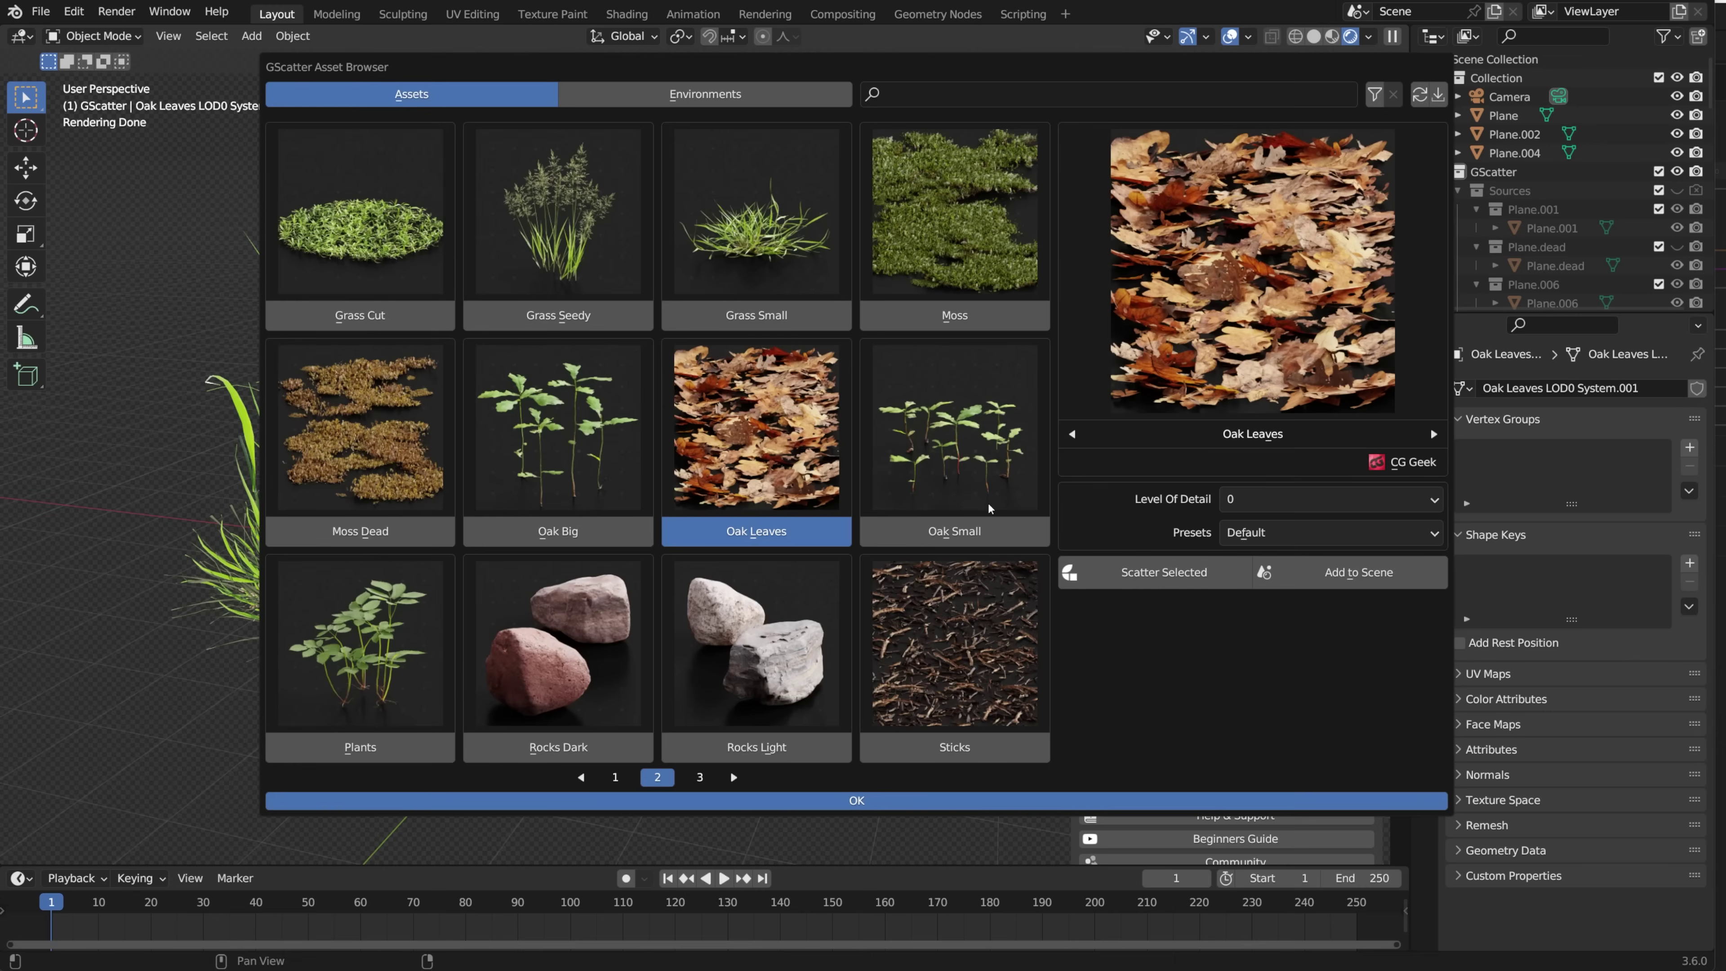
click(615, 777)
click(421, 314)
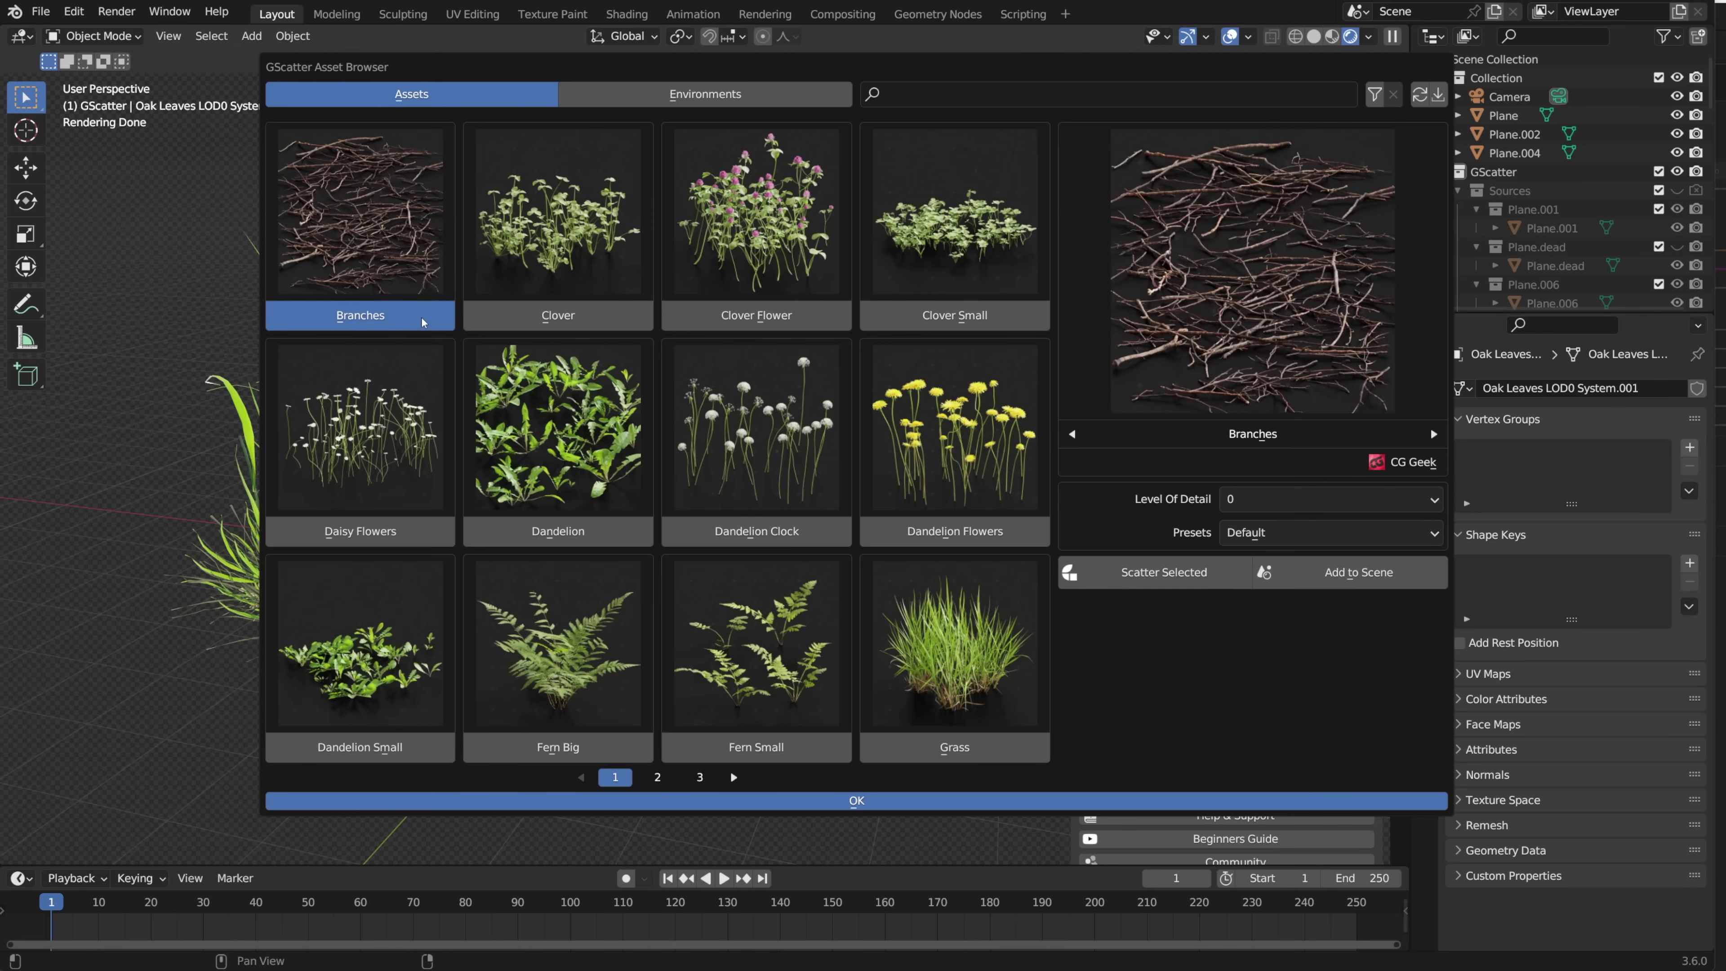
click(1201, 576)
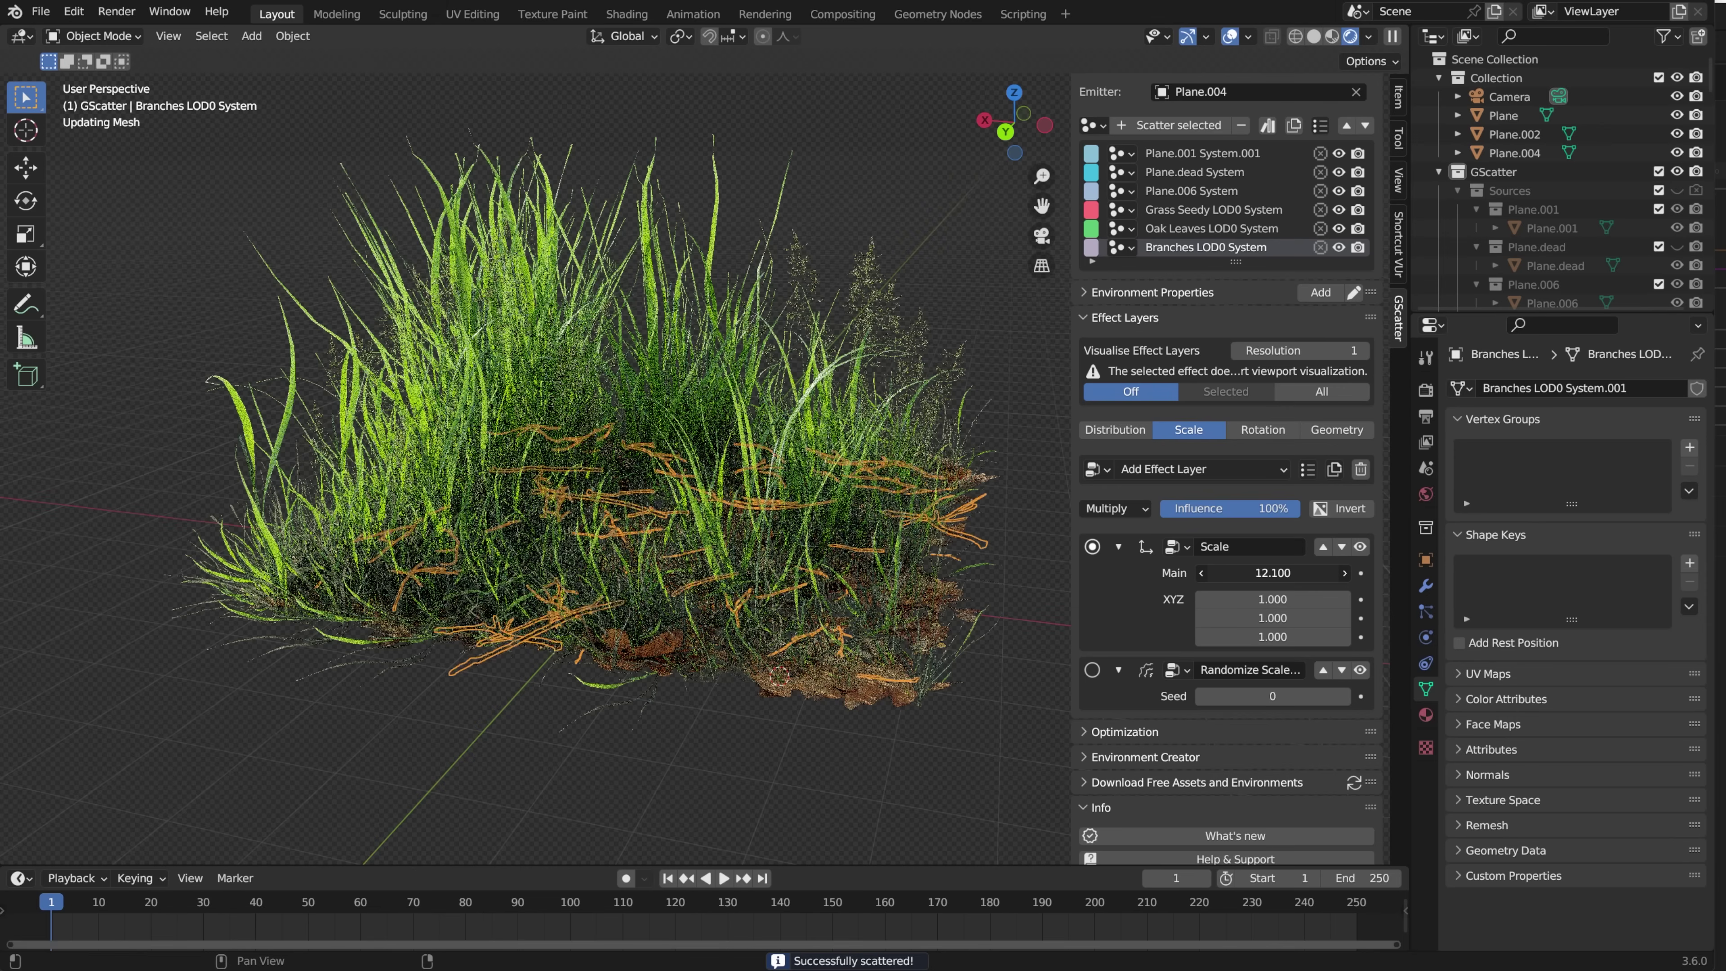
Step: Raise the Branches system's main scale to about 12 and lower its distribution density
drag(1224, 579, 1255, 578)
key(a)
key(a)
drag(1266, 599, 1252, 600)
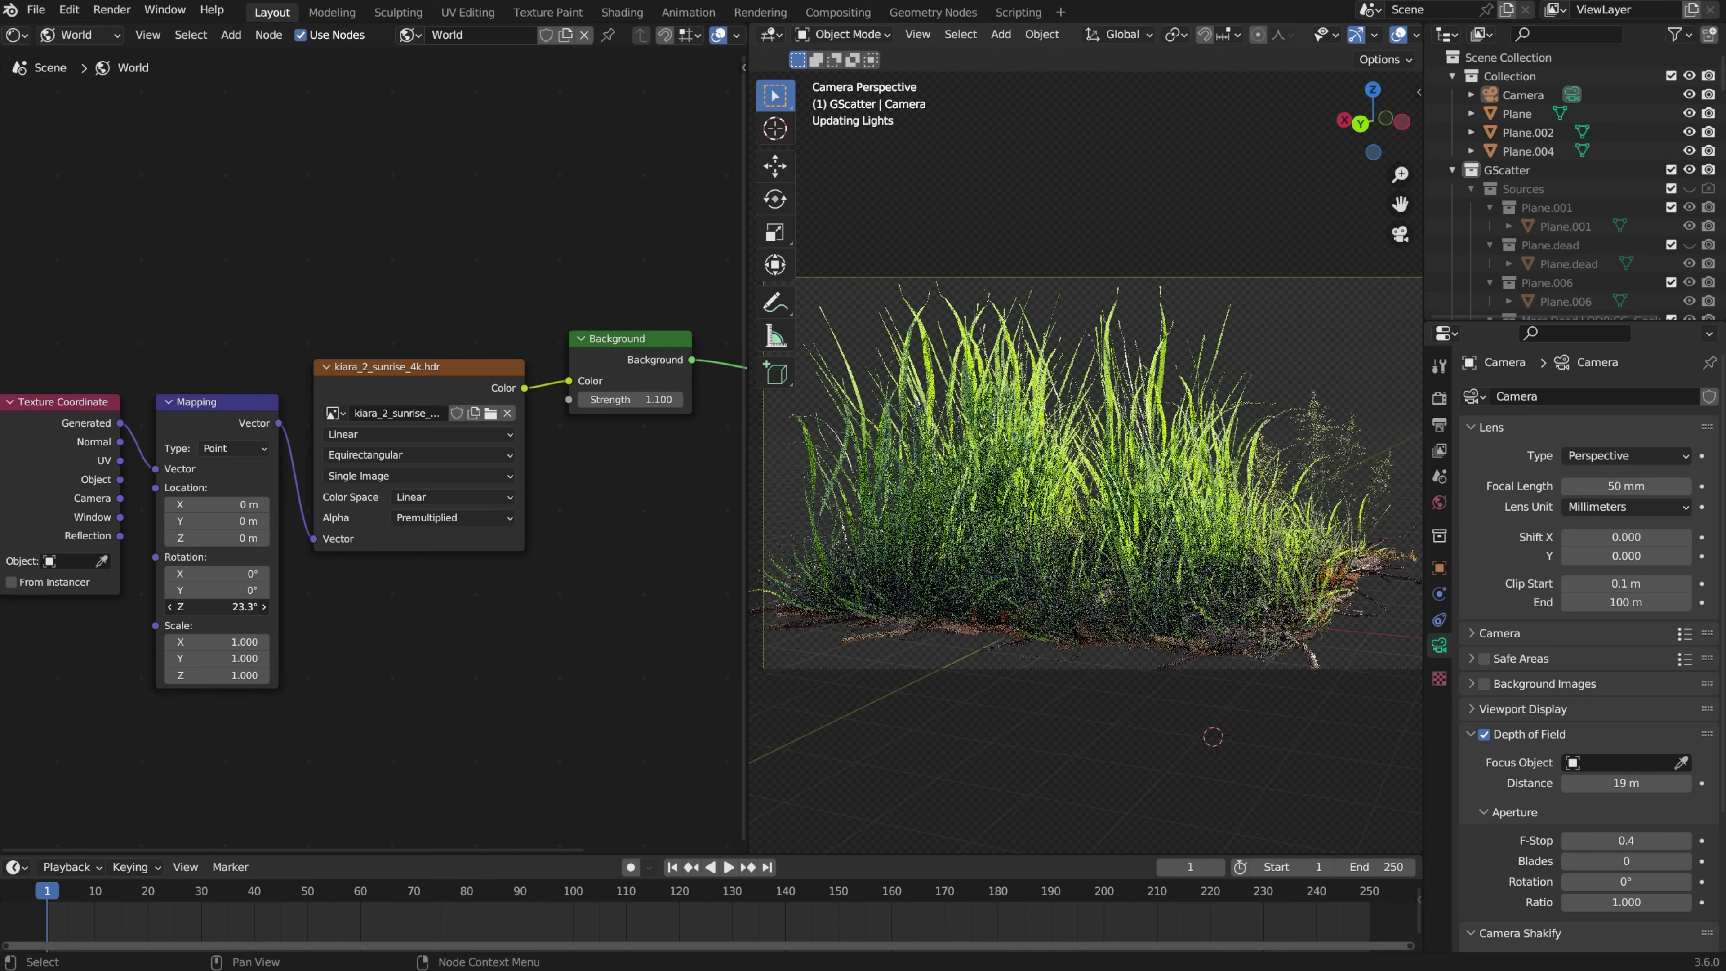
Step: Rotate the kiara_2_sunrise_4k.hdr world environment about its Z axis to change the direction of the light on the grass
drag(217, 607, 172, 607)
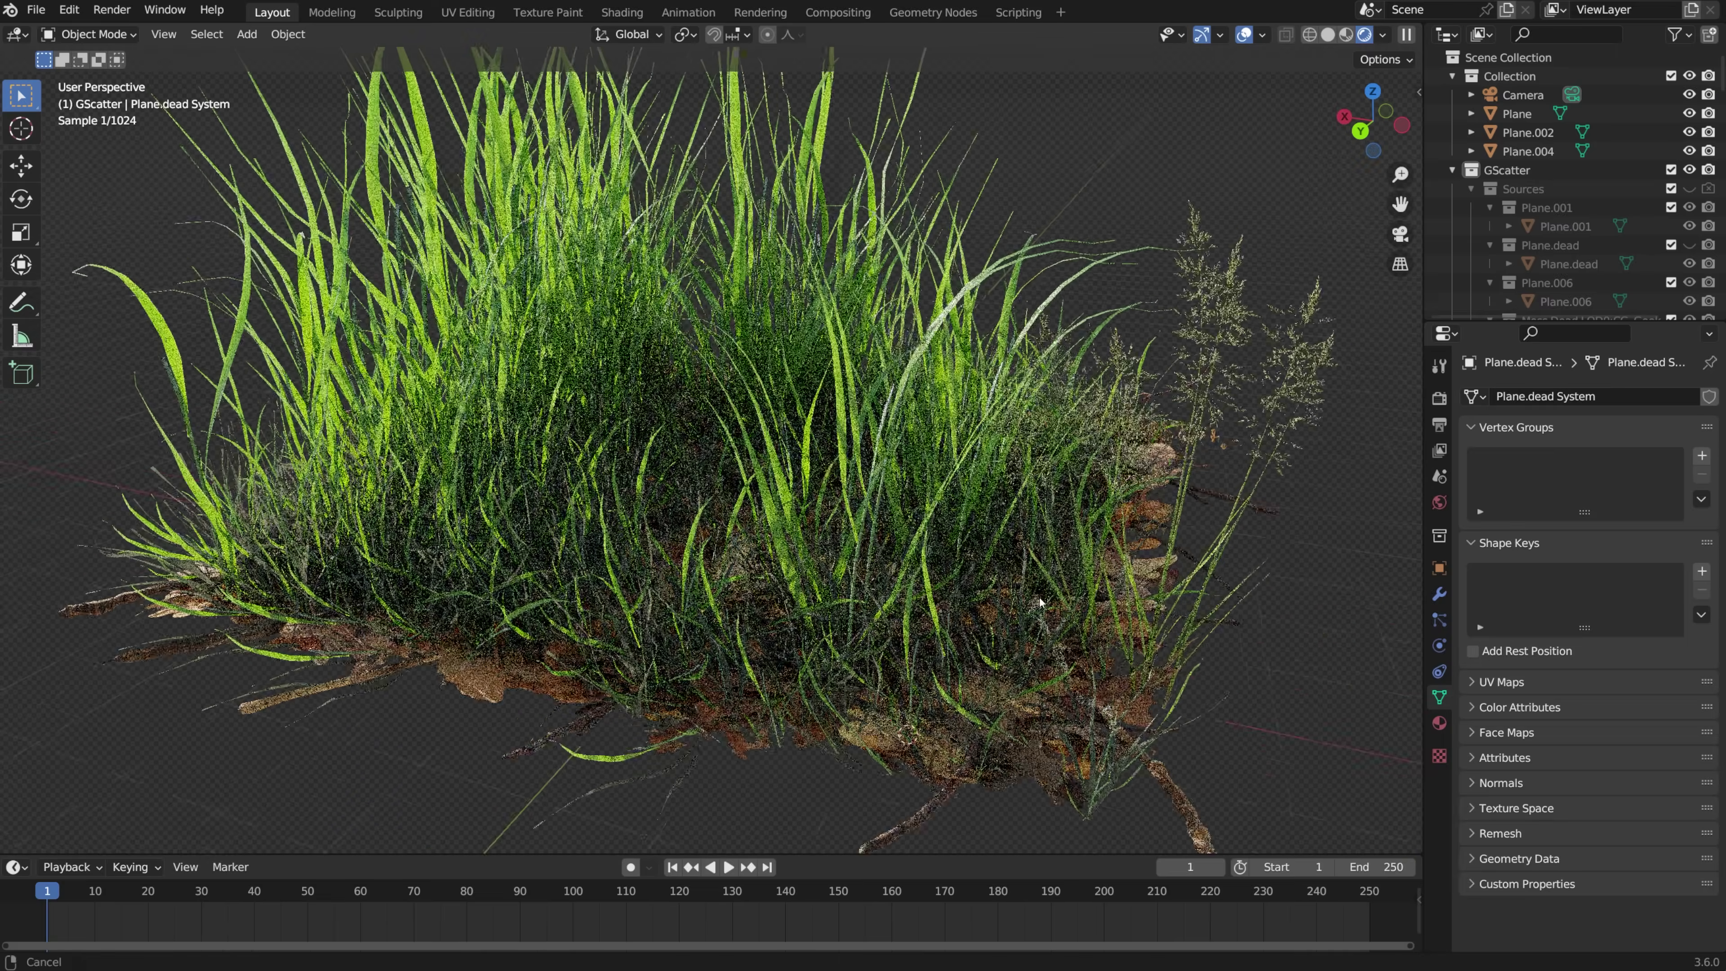
middle_drag(1087, 687, 1232, 657)
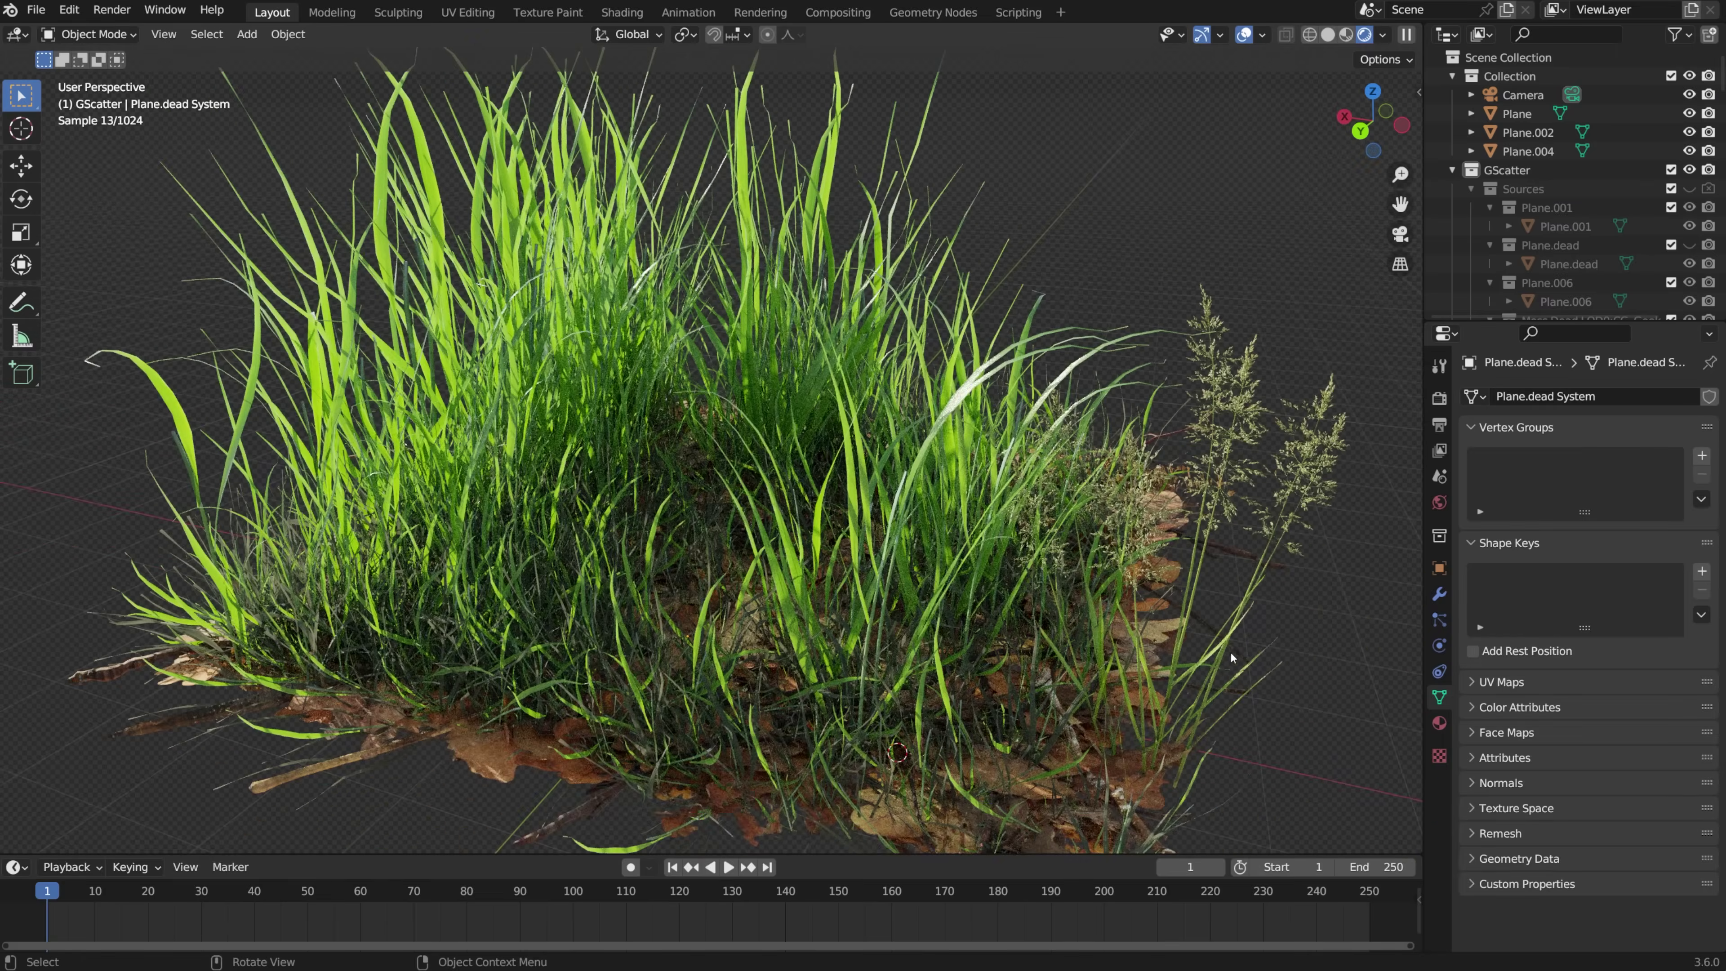
Step: Scale the ground plane Plane.004 up to about 2.2 times its size so the scattered grass covers a wider area
click(1315, 731)
key(s)
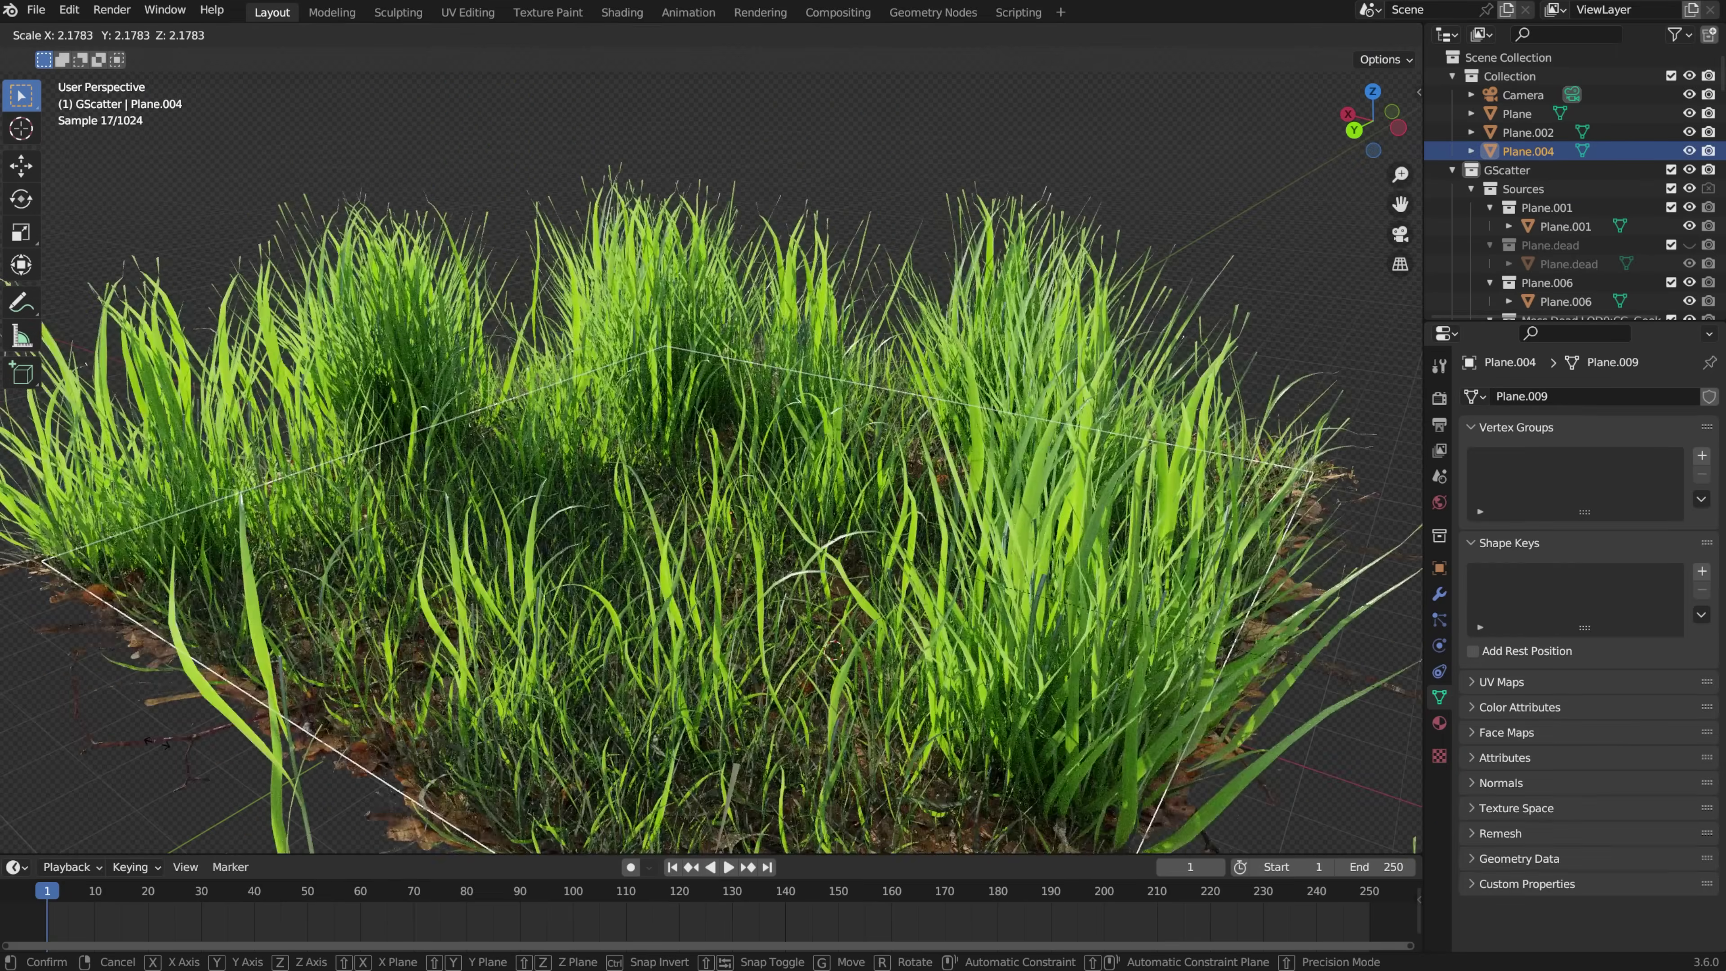
click(157, 743)
click(163, 746)
middle_drag(442, 760, 550, 750)
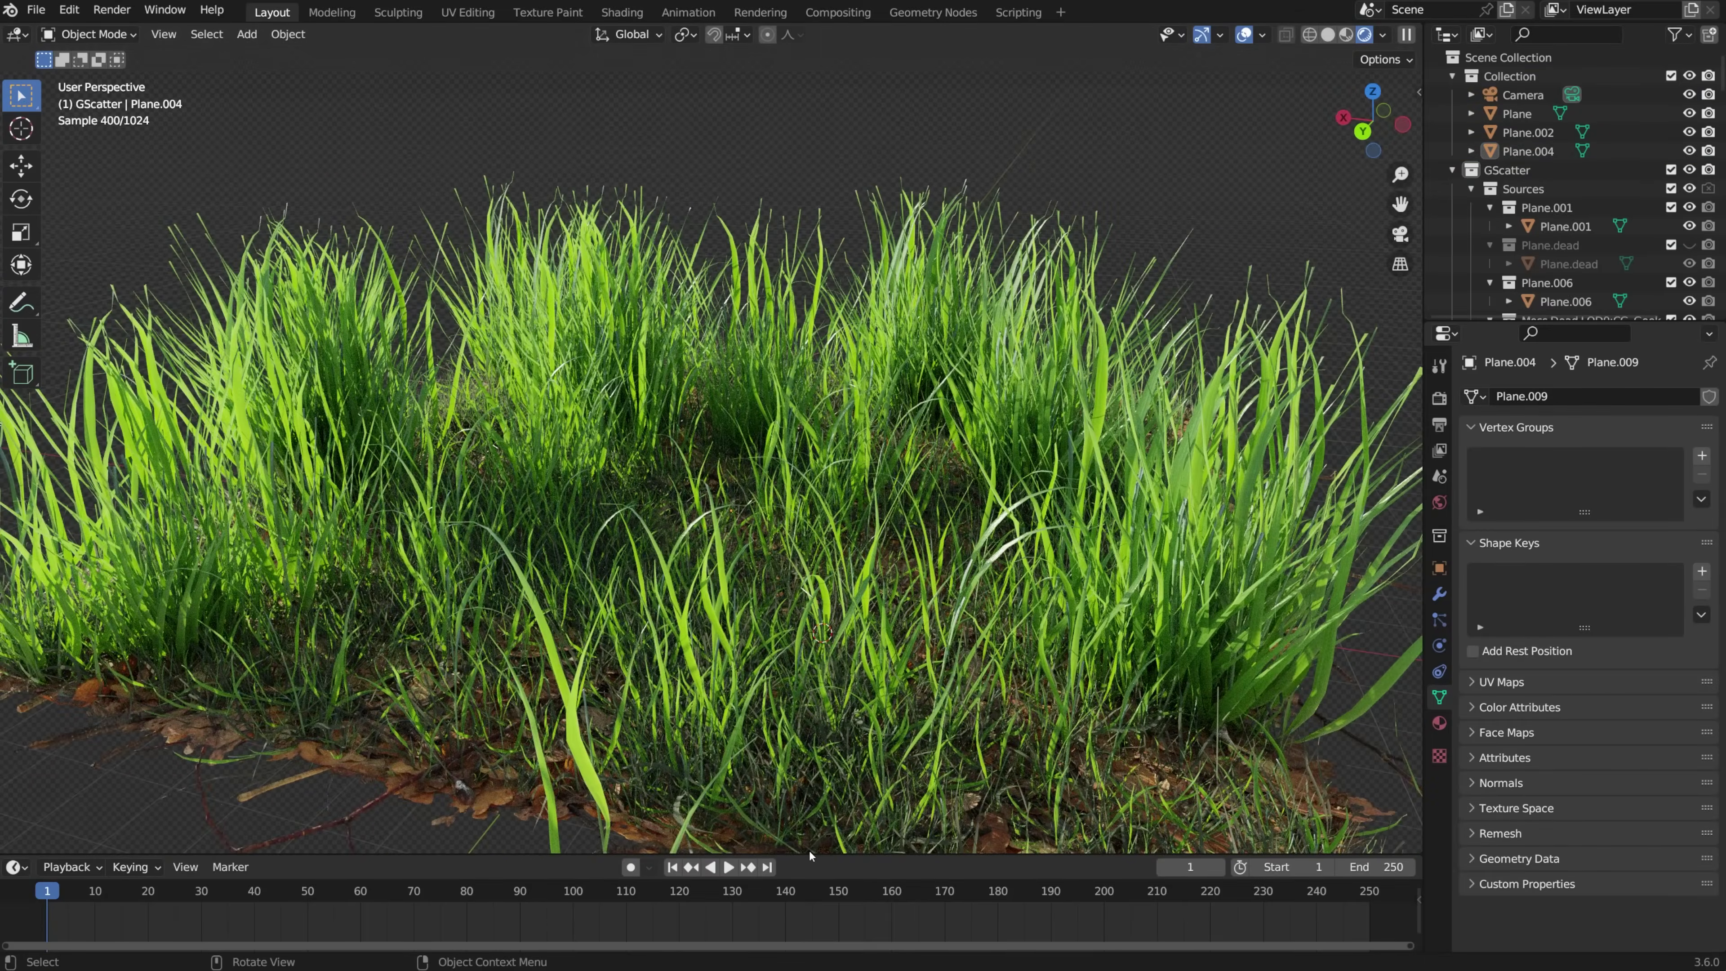